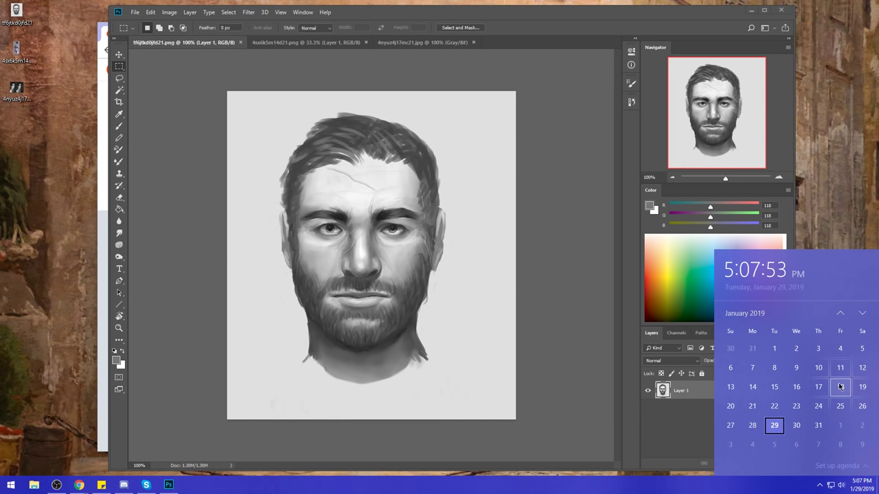
Switch to Chrome, open the Community page on istebrak.com and follow its link to the Google+ community.
click(100, 24)
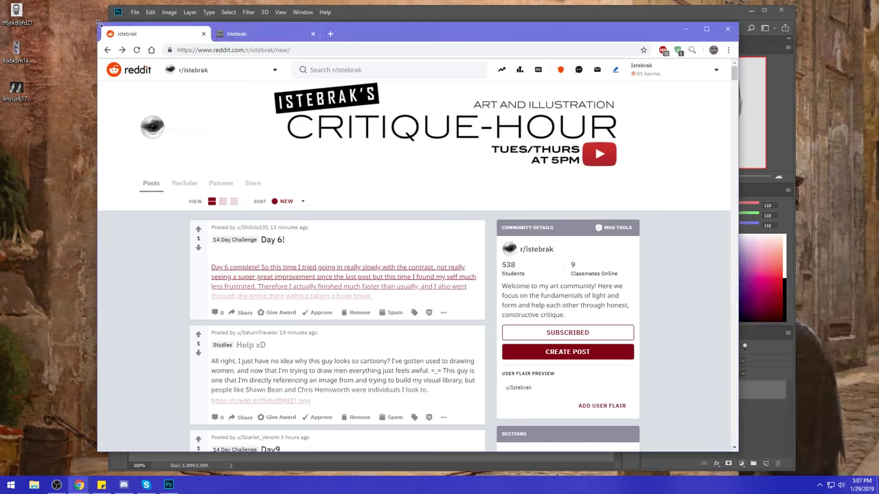
click(264, 34)
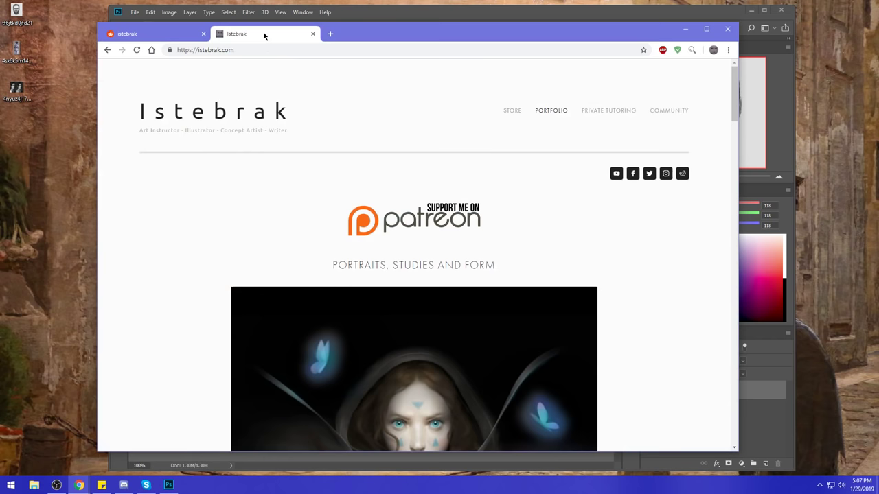
click(674, 115)
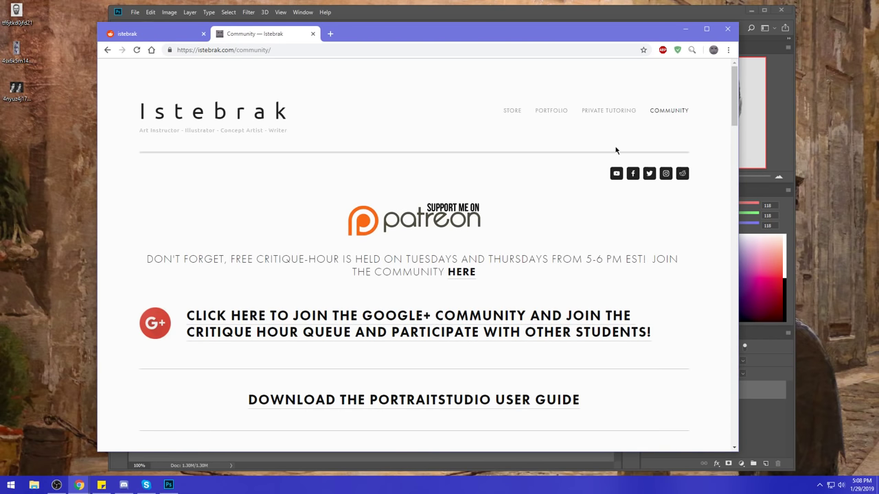
click(422, 328)
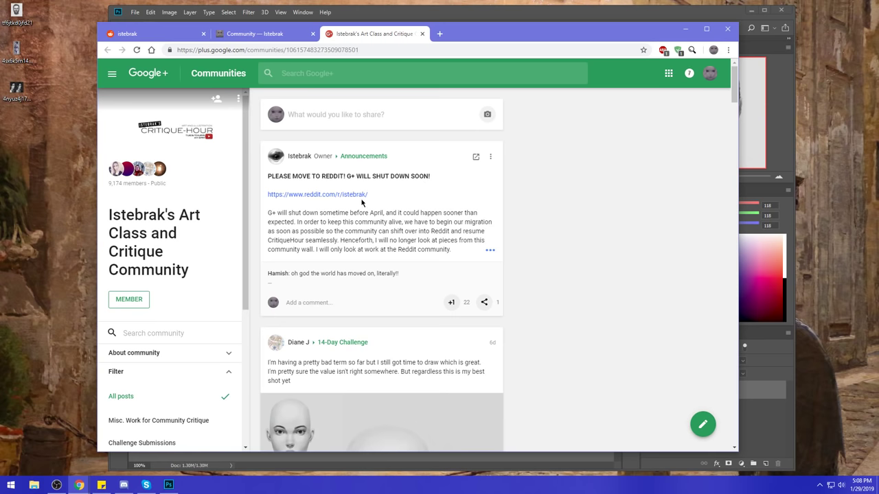
Compare the r/istebrak Reddit community with the Google+ move announcement, and check the system clock and calendar.
click(157, 33)
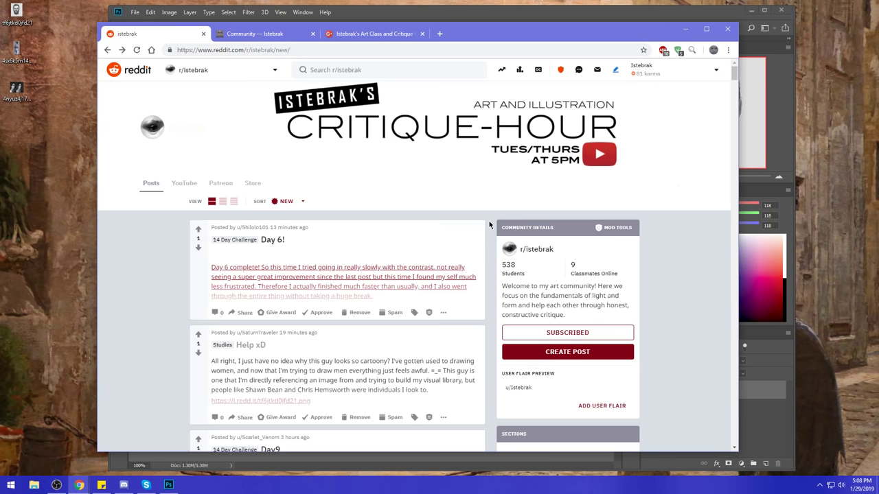
click(845, 485)
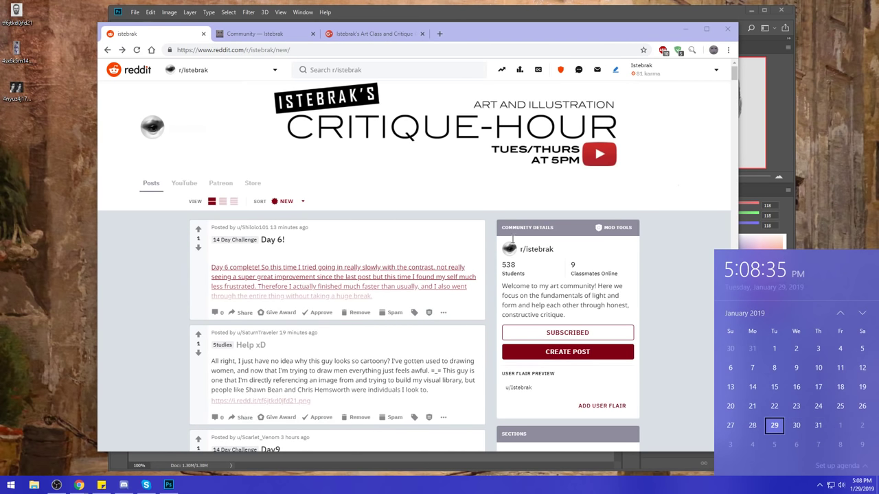
click(383, 38)
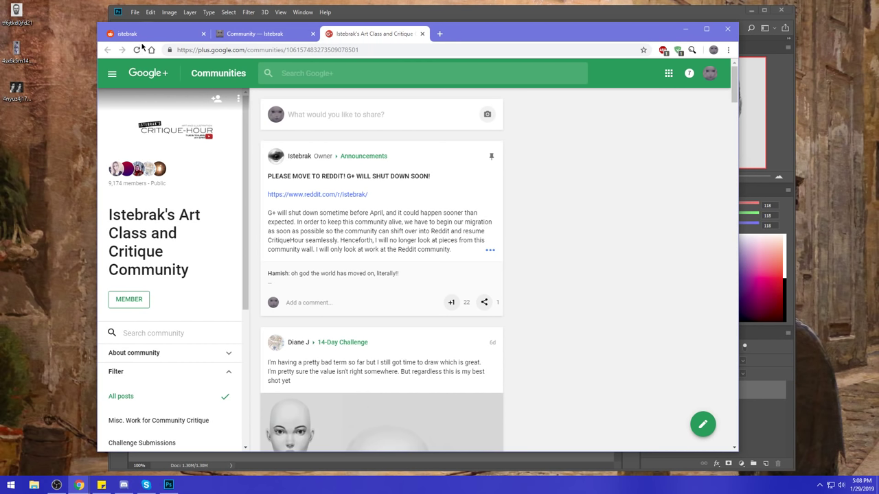
click(161, 33)
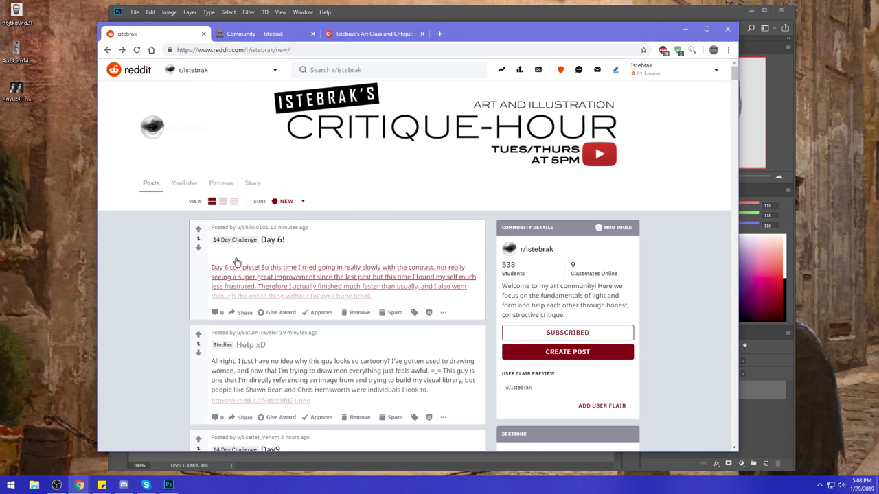
key(ctrl+Tab)
key(ctrl+Tab)
key(ctrl+Tab)
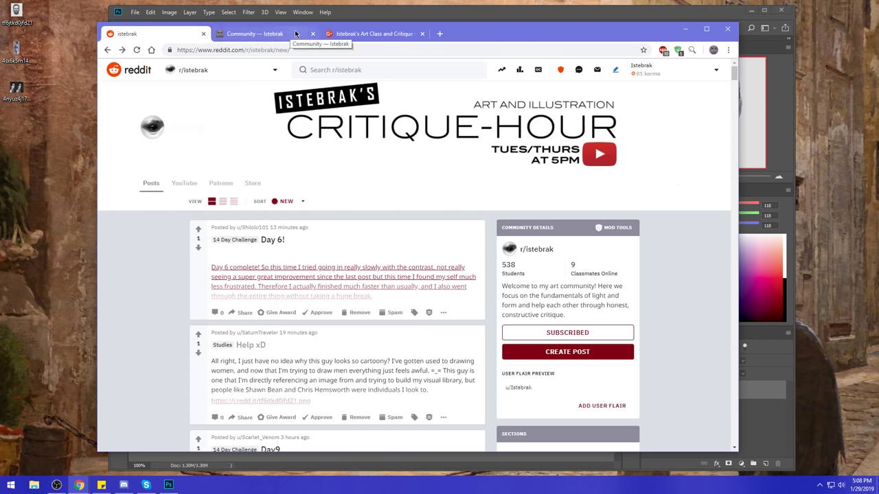
Switch to Photoshop with its window maximized and set up the Brush at 30 px in a dark grey sampled from the portrait.
click(690, 27)
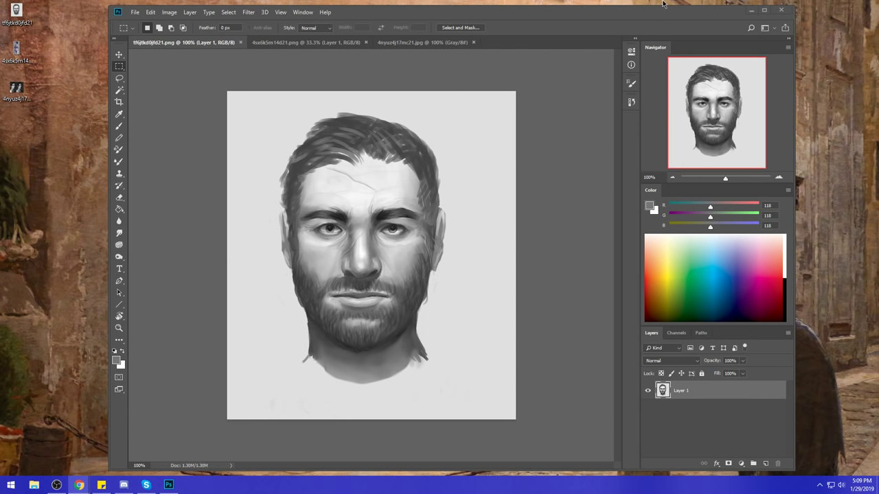
double_click(632, 16)
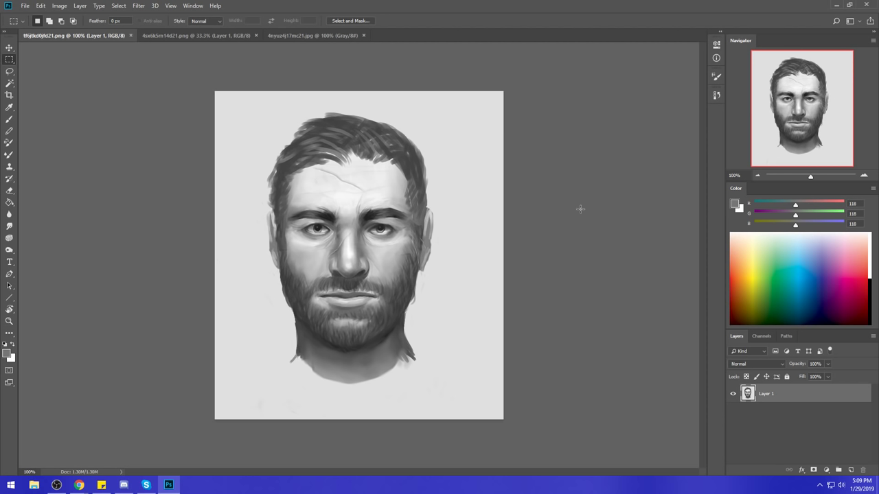
key(b)
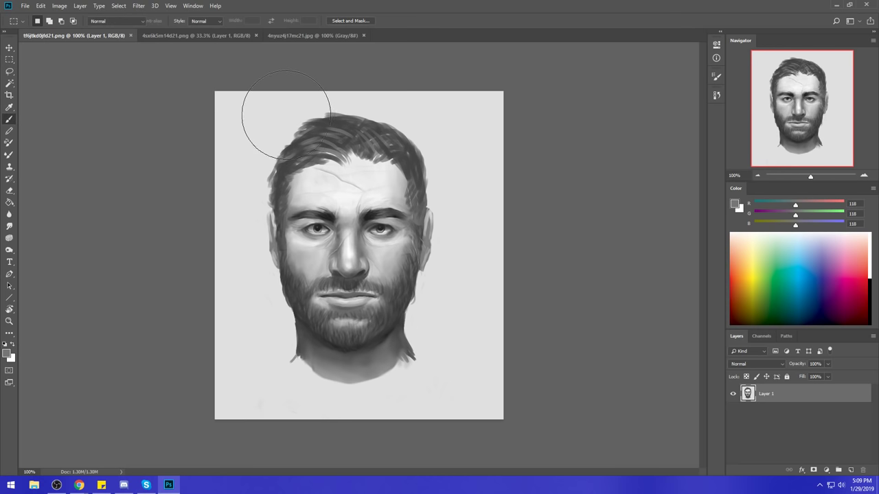
alt+click(386, 170)
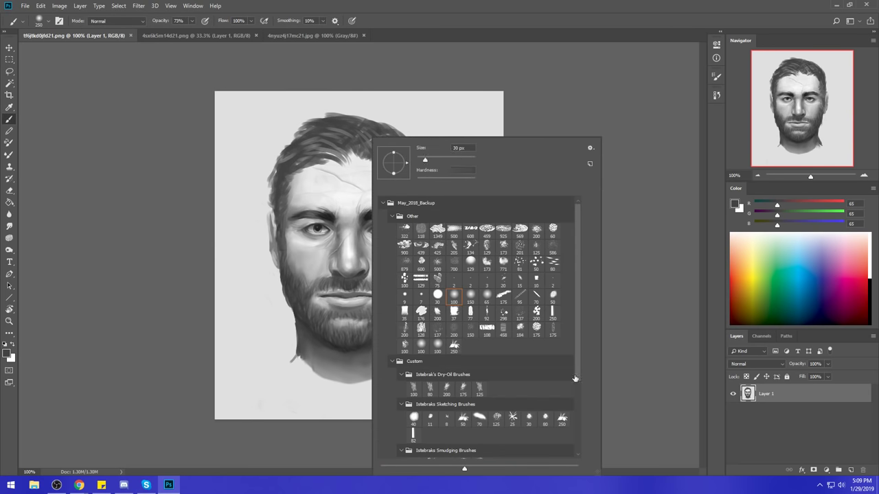
click(280, 171)
Brush rough crossing strokes in the background around the top of the portrait's head.
drag(281, 171, 295, 93)
drag(337, 118, 393, 92)
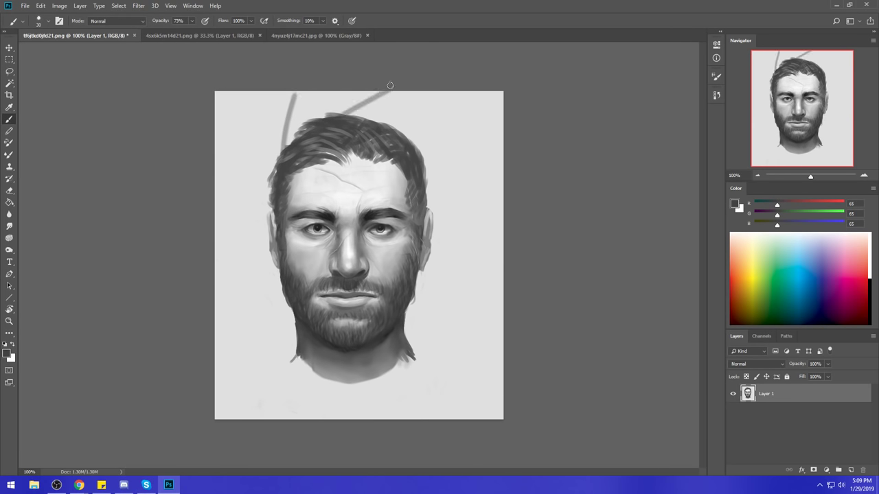
mouse_move(297, 103)
mouse_down()
mouse_move(395, 88)
mouse_move(432, 162)
mouse_up()
drag(400, 101, 433, 164)
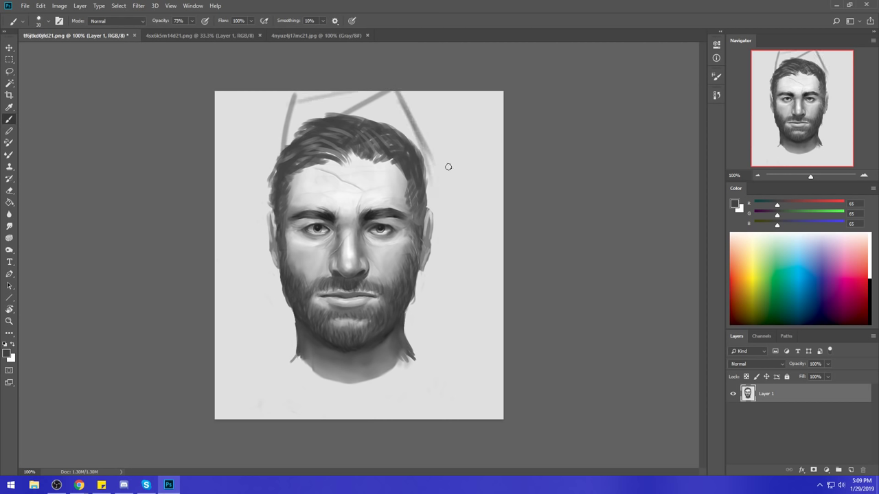
mouse_move(347, 88)
mouse_down()
mouse_move(282, 126)
mouse_move(340, 86)
mouse_move(402, 114)
mouse_up()
drag(403, 107, 426, 161)
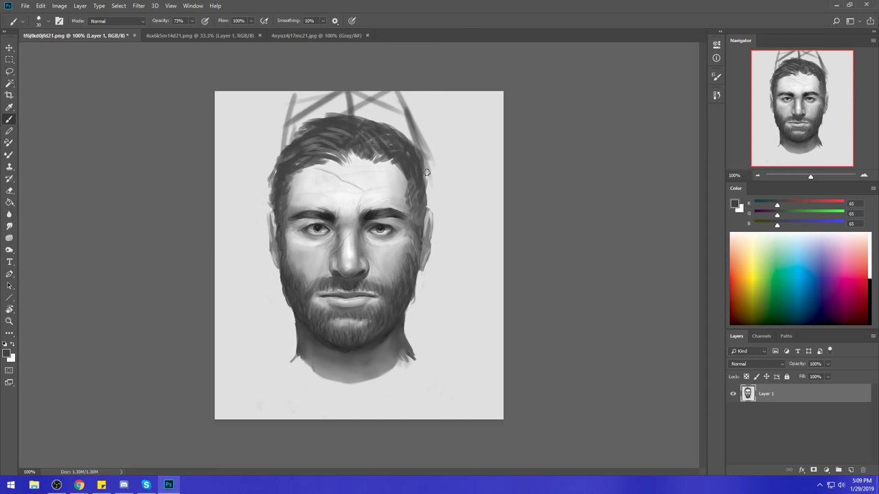
Undo all the rough strokes brushed around the top of the head.
key(ctrl+z)
key(ctrl+z)
key(ctrl+z)
key(ctrl+z)
key(ctrl+z)
key(ctrl+z)
key(ctrl+z)
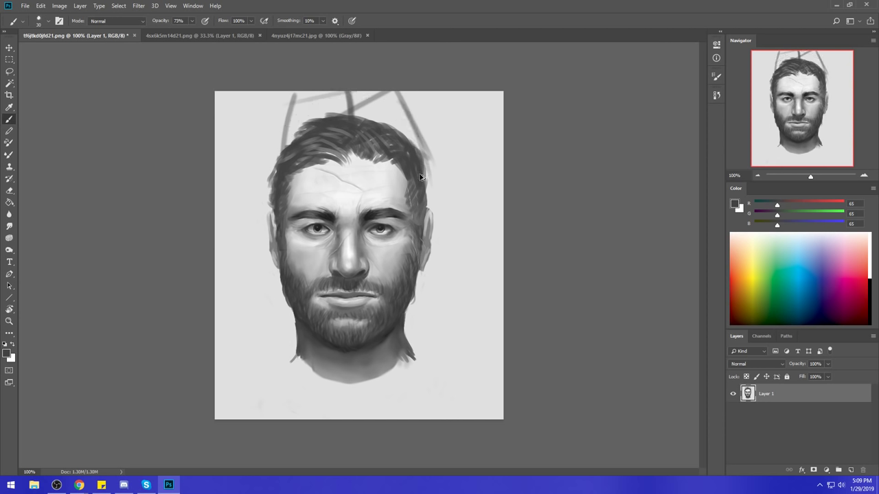
key(ctrl+z)
key(ctrl+z)
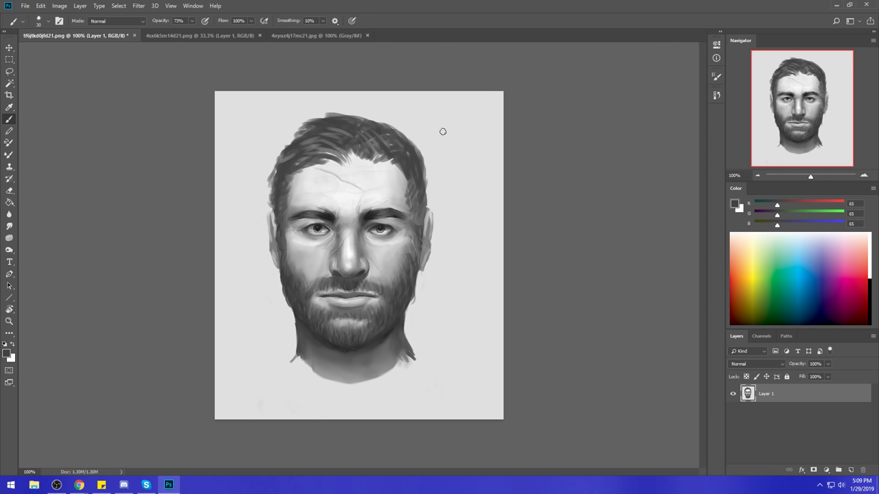
Reduce the brush to 7 px, handwrite "Expression" in the empty background beside the hair and underline it.
key(bracketleft)
key(bracketleft)
mouse_move(419, 110)
mouse_down()
mouse_move(421, 126)
mouse_move(501, 97)
mouse_up()
drag(430, 132, 501, 106)
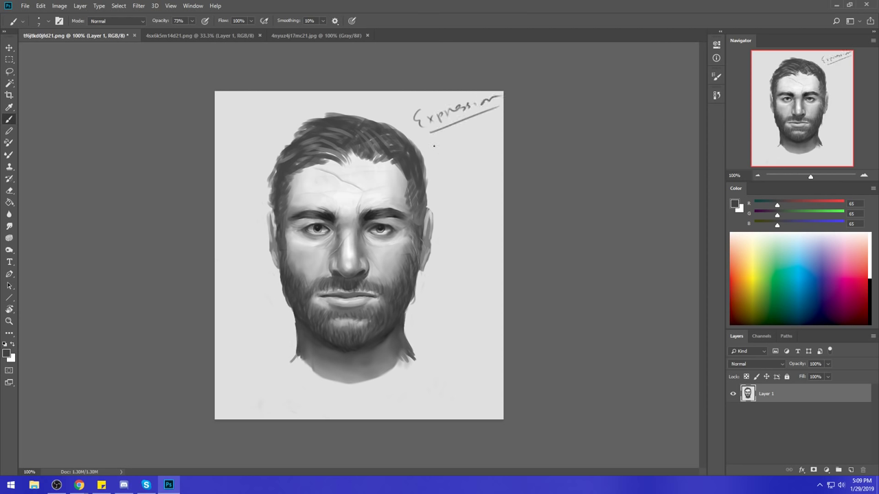
Handwrite and underline "Eyes" below the first note, and trace over the iris of the portrait's right-hand eye.
mouse_move(437, 141)
mouse_down()
mouse_move(443, 160)
mouse_move(464, 155)
mouse_move(475, 136)
mouse_up()
drag(441, 165, 485, 144)
drag(378, 222, 388, 223)
mouse_move(375, 231)
mouse_down()
mouse_move(389, 238)
mouse_move(389, 224)
mouse_up()
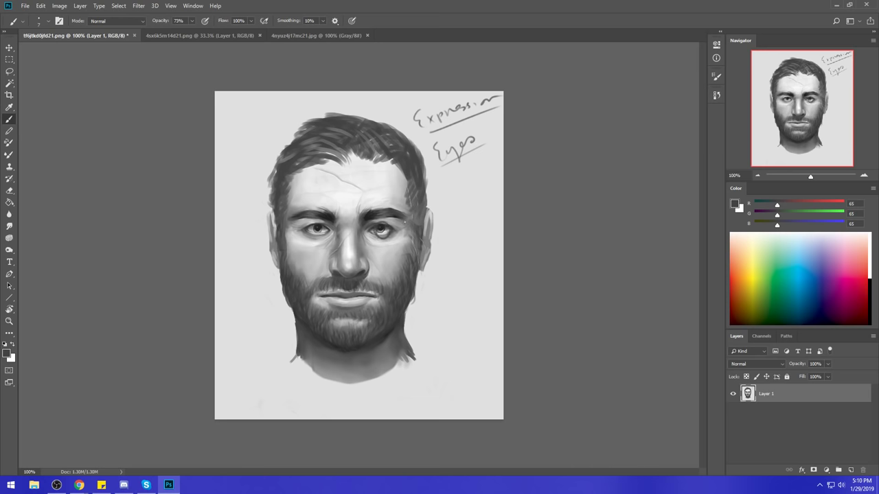
Switch to the Chrome window with the Reddit community and search the web for "kung fu panda".
mouse_move(79, 485)
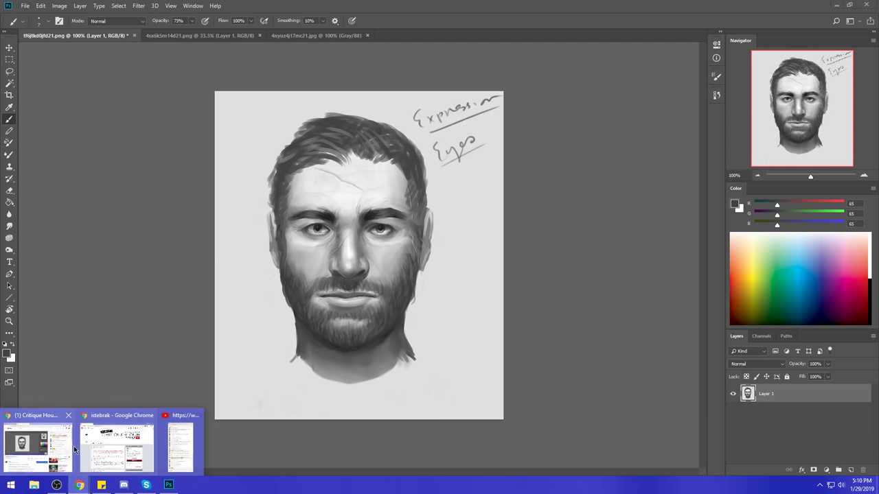
click(134, 452)
key(ctrl+l)
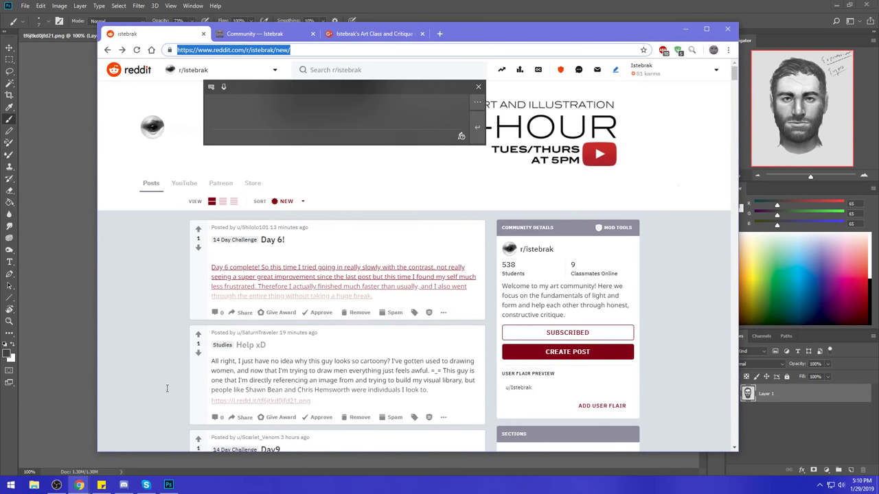
key(BackSpace)
text(kung fu panda)
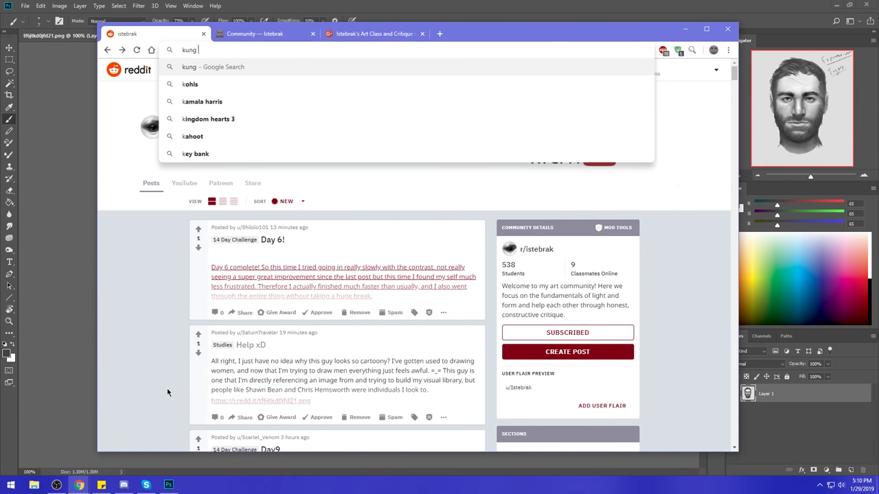
key(Return)
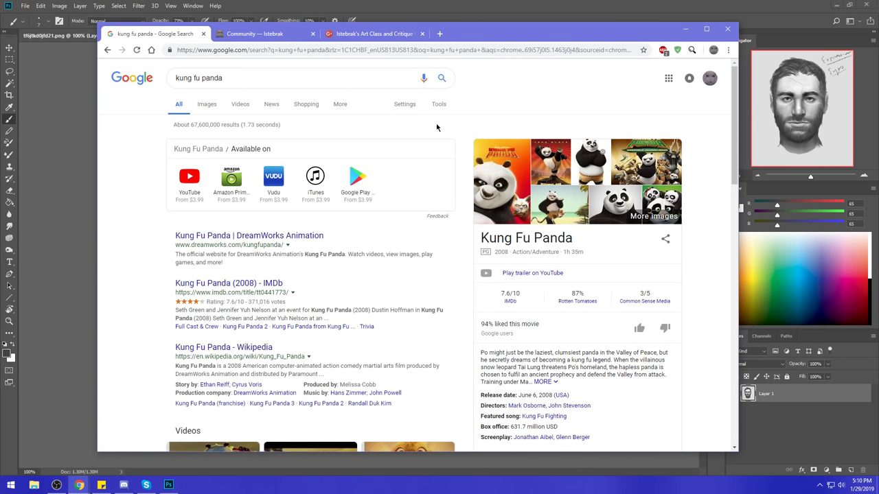
Open the full-figure Po picture in the image results and move the browser window beside the portrait for comparison.
click(205, 109)
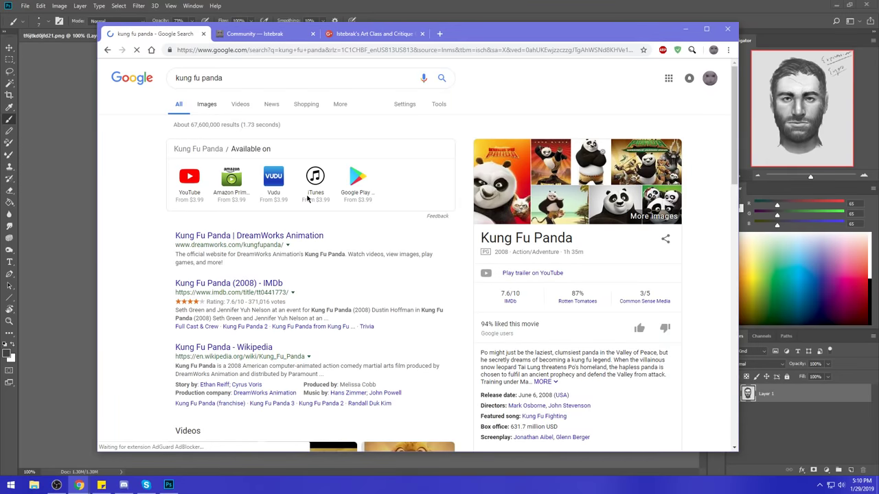
click(402, 313)
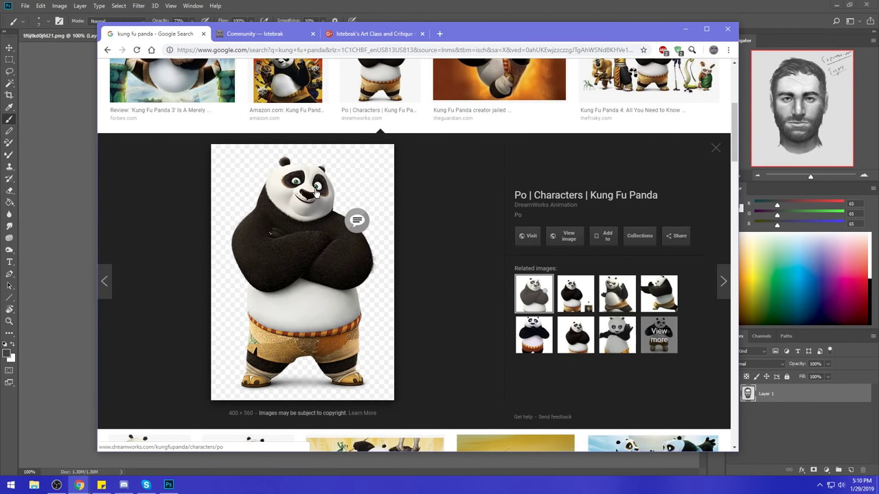
mouse_move(499, 36)
mouse_down()
mouse_move(857, 41)
mouse_move(848, 53)
mouse_up()
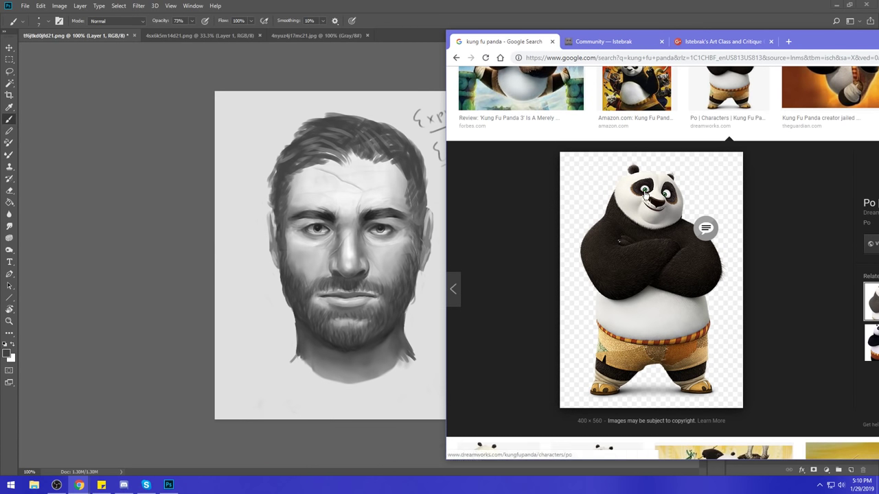
Search Google Images for "contact lenses" and move the browser window back so its full width is on screen.
scroll(653, 206, up, 5)
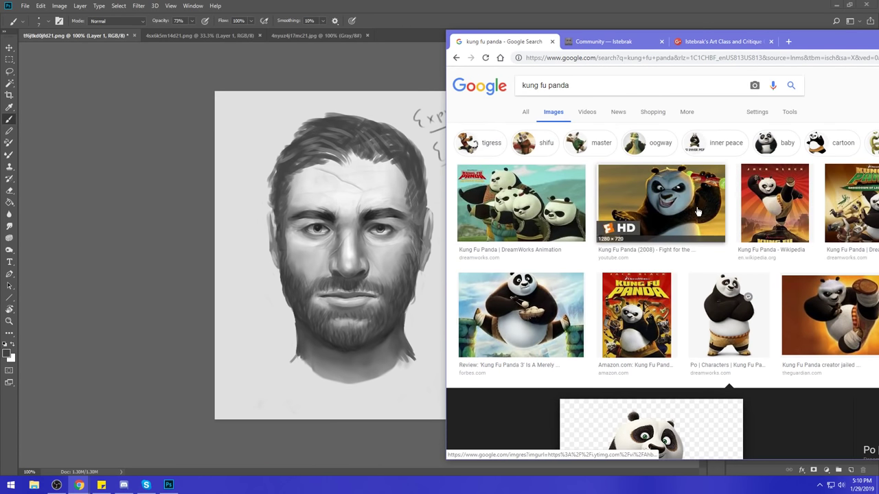
triple_click(587, 80)
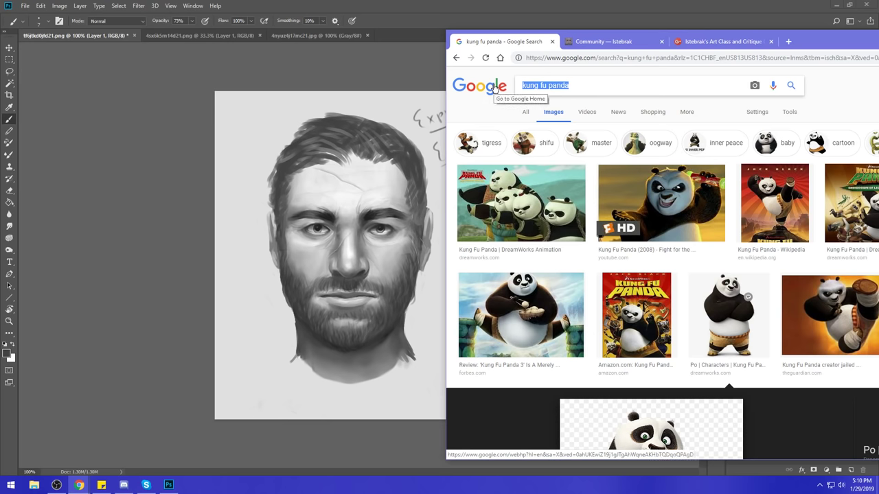
text(contact lenses)
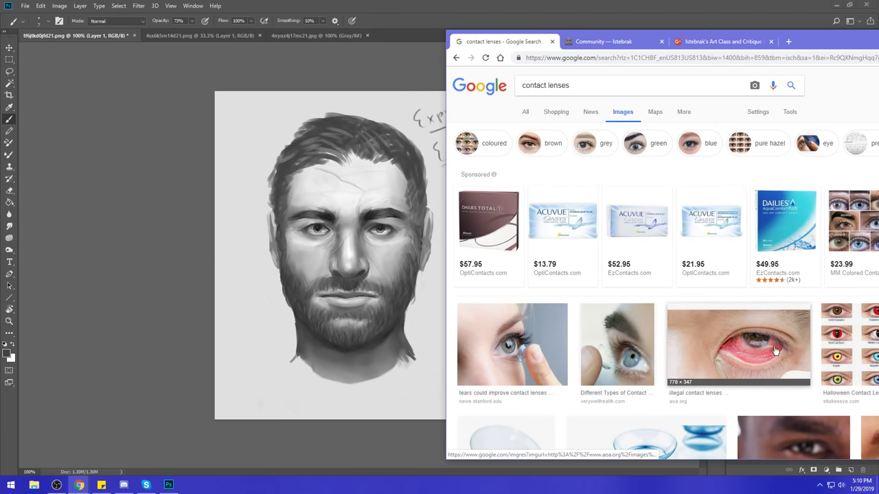
drag(824, 36, 721, 34)
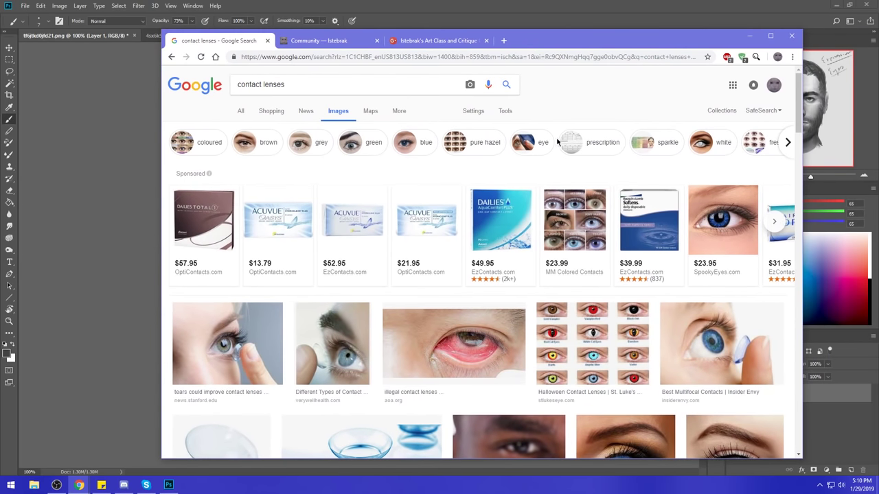
Examine the irises in the Halloween contact lens chart and in several close-up photos of eyes with contact lenses.
click(601, 323)
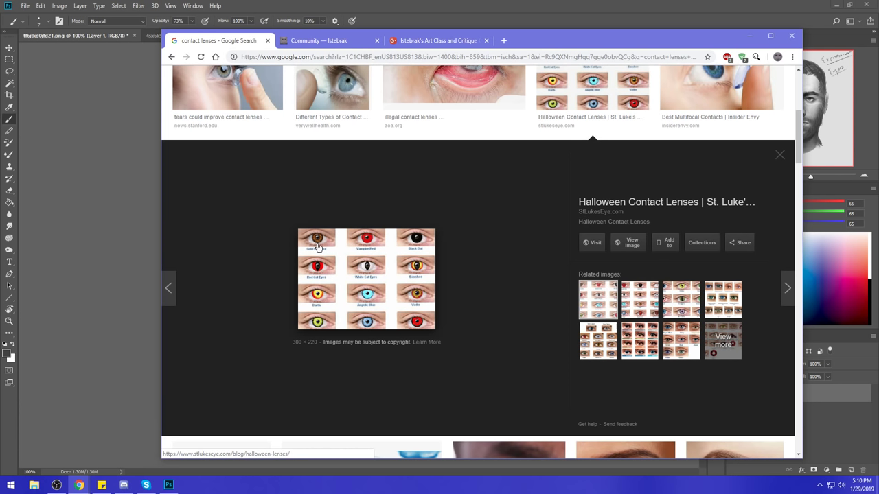
click(360, 83)
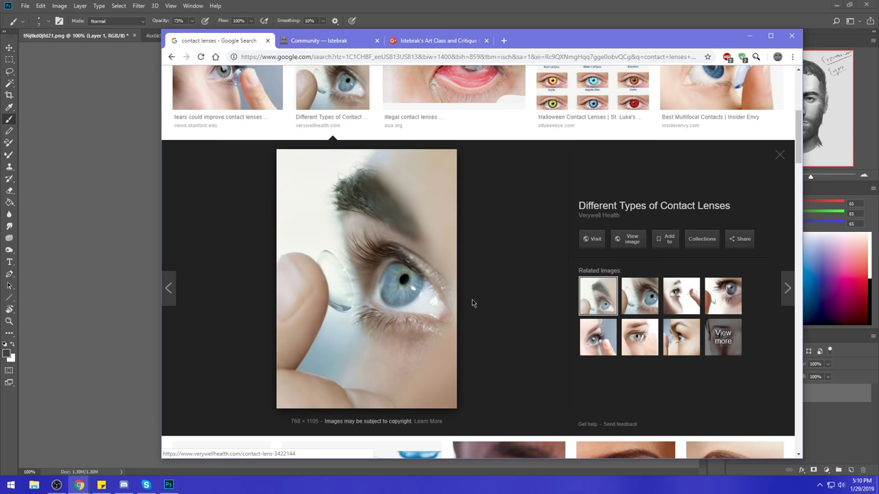
click(598, 338)
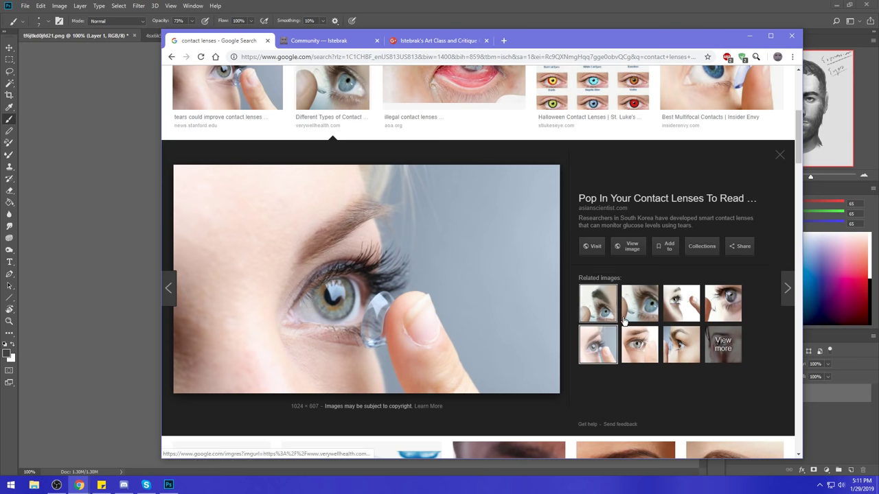
click(723, 302)
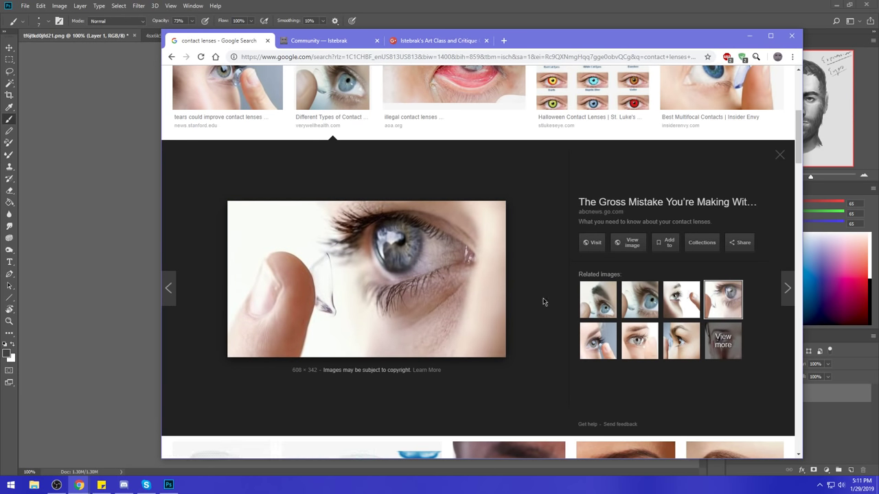
Examine the irises in three more related close-up photos of eyes with contact lenses.
click(637, 351)
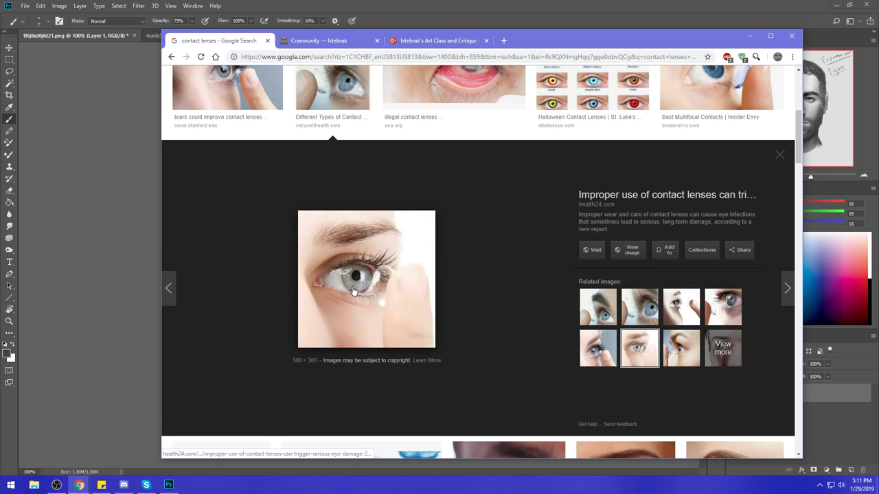
click(681, 348)
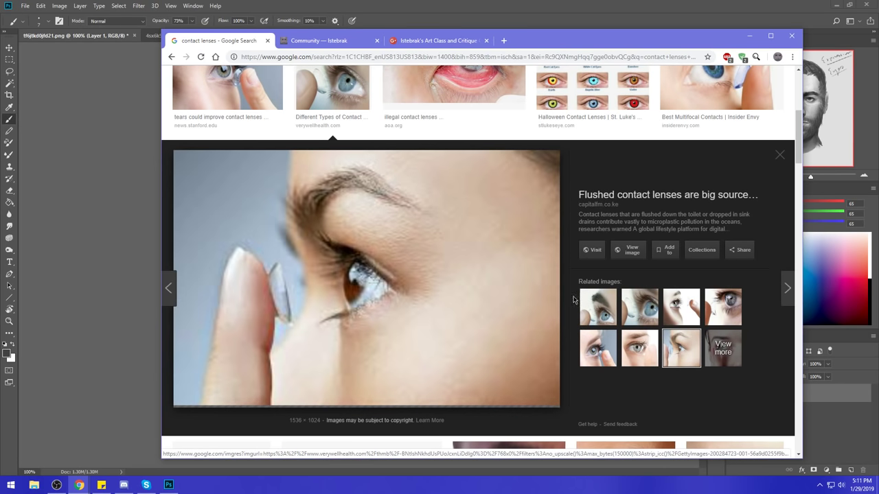
click(687, 315)
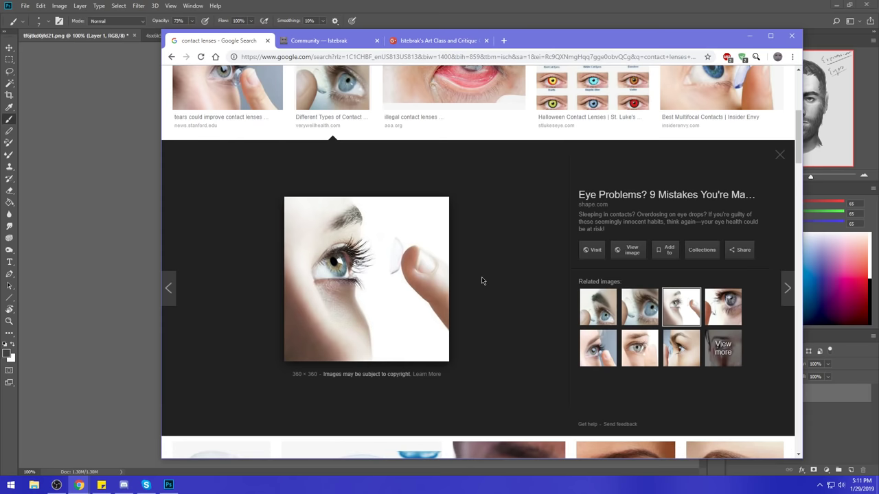
Search Google Images for "male face" and open the front-facing portrait of the dark-haired man with stubble.
scroll(499, 273, up, 4)
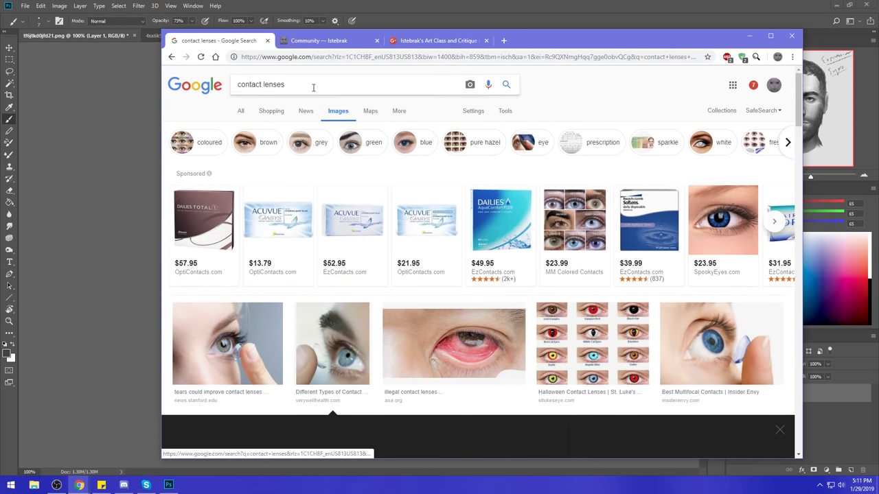
drag(286, 85, 209, 92)
text(male face)
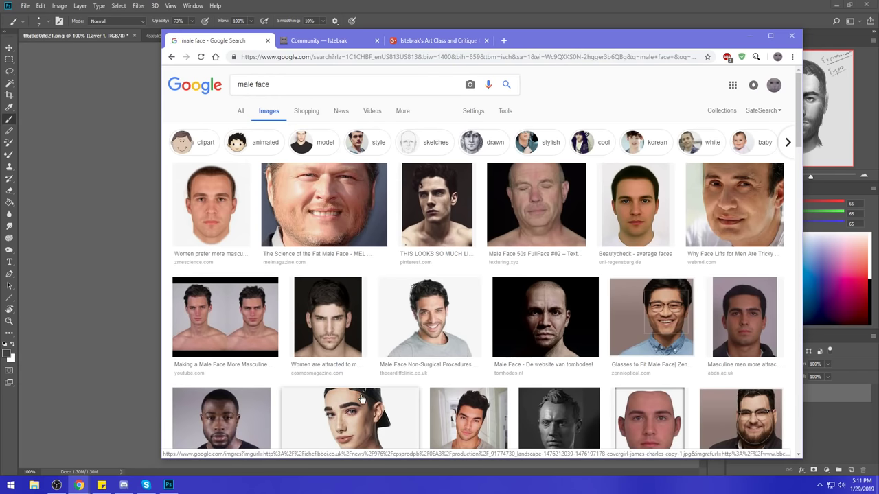
click(337, 320)
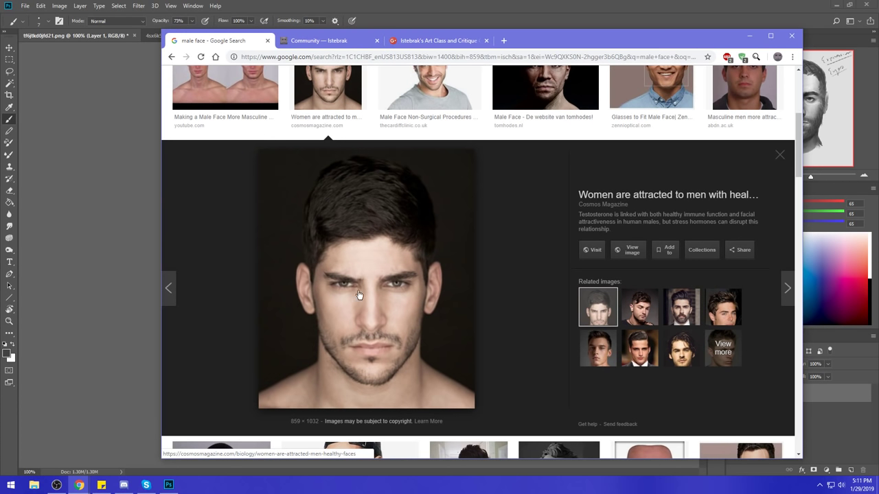
Open the related photo of the bearded man with the pompadour in full size, and return to the image results.
click(675, 312)
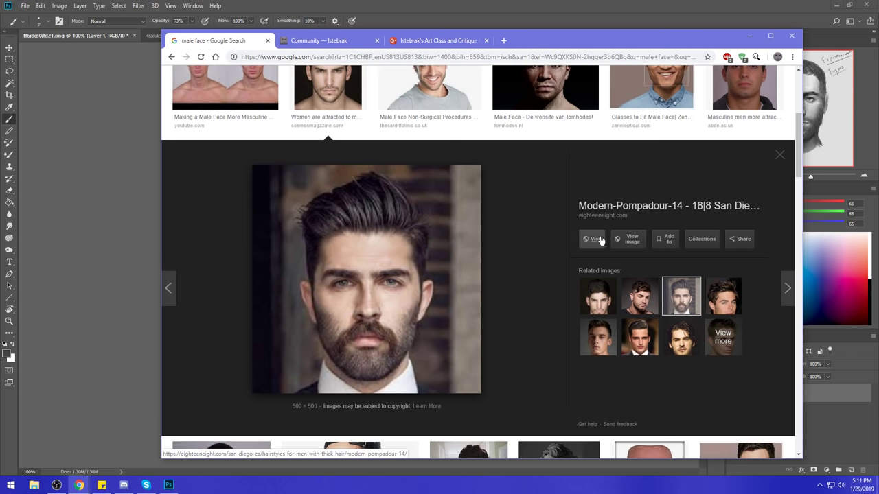
click(628, 240)
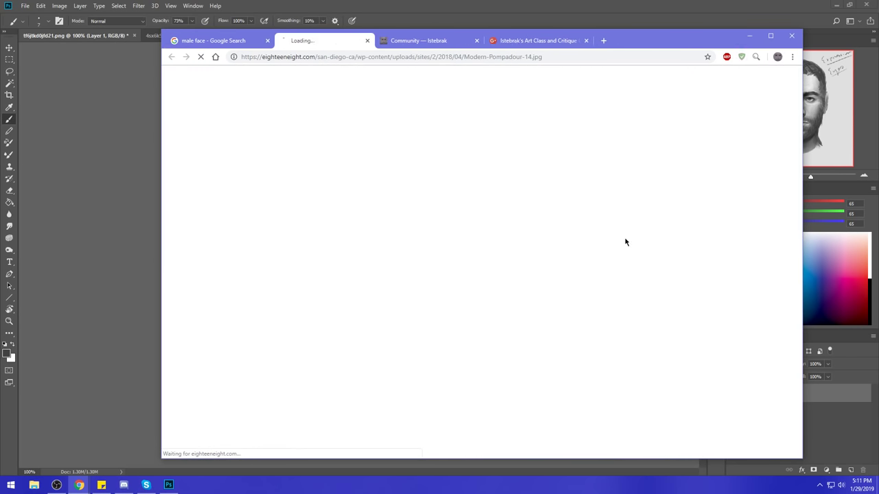
click(243, 42)
scroll(540, 287, up, 1)
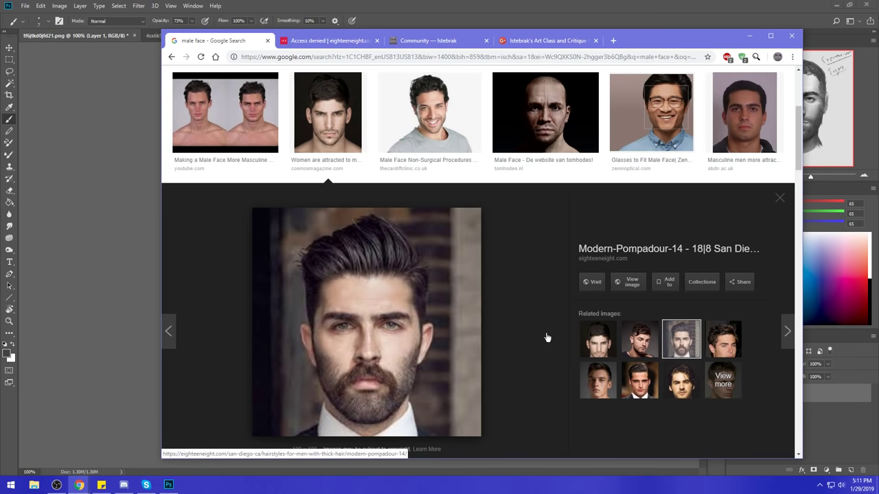
Examine the eyes in the "Best Men's Haircuts" portrait from the results, and return to the portrait in Photoshop.
scroll(548, 336, down, 3)
scroll(546, 336, down, 1)
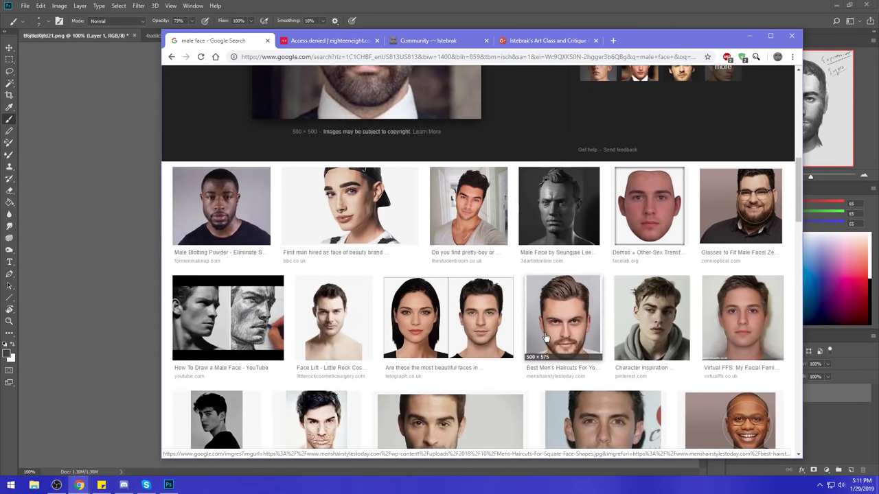
click(546, 337)
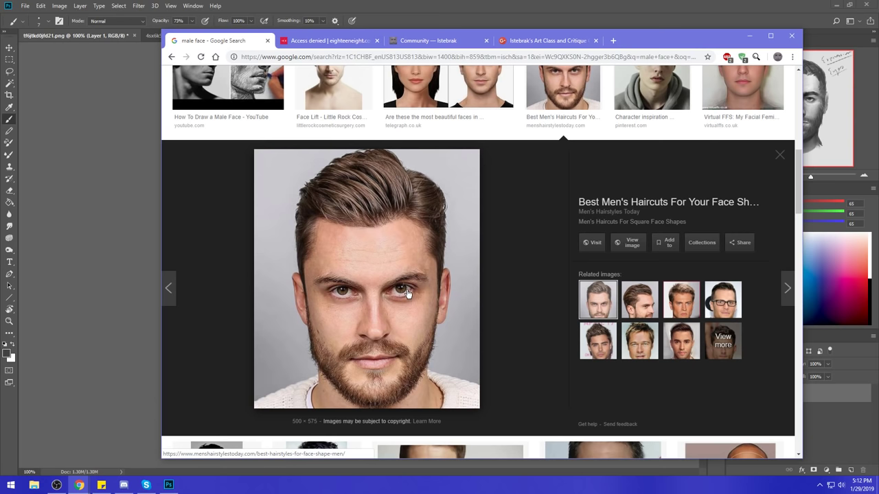
click(750, 35)
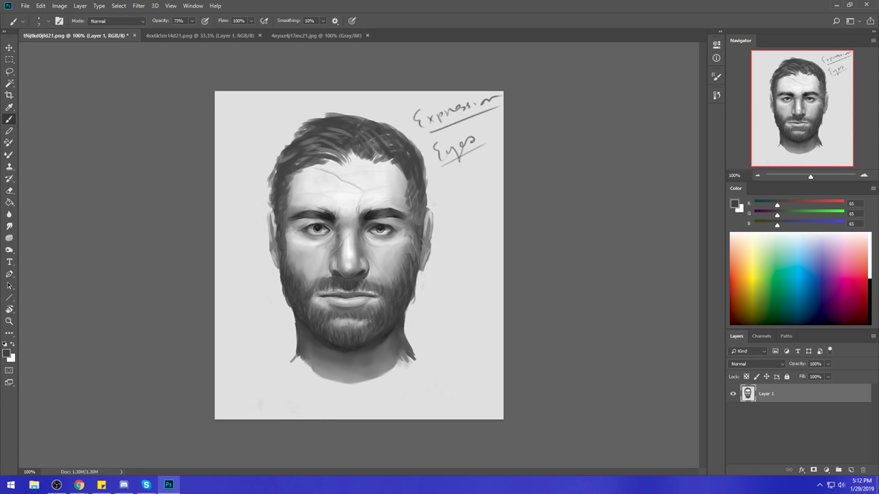
Choose a different brush preset for the portrait and reduce its size.
right_click(433, 138)
click(489, 389)
click(558, 89)
key(bracketleft)
key(bracketleft)
key(bracketleft)
key(bracketleft)
key(bracketleft)
Undo the handwritten "Expression" and "Eyes" notes and their underlines beside the head.
key(ctrl+z)
key(ctrl+z)
key(ctrl+z)
key(ctrl+z)
key(ctrl+z)
key(ctrl+z)
key(ctrl+z)
key(ctrl+z)
key(ctrl+z)
key(ctrl+z)
key(ctrl+z)
key(ctrl+z)
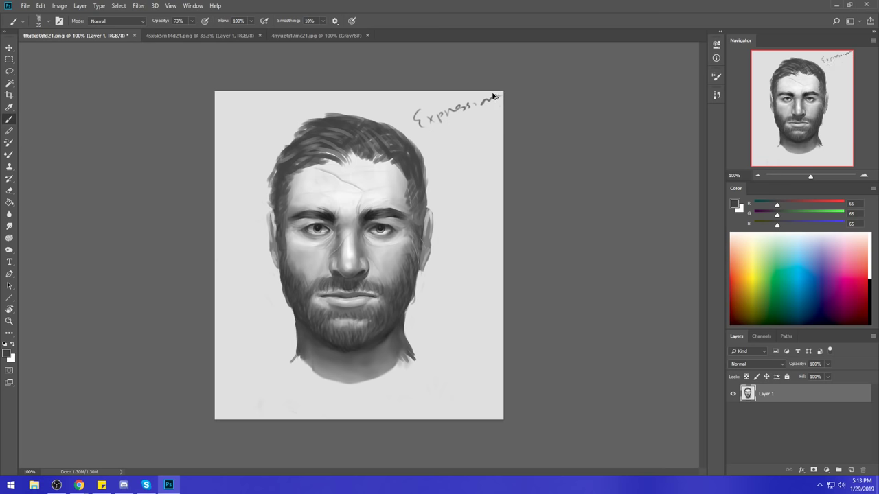
key(ctrl+z)
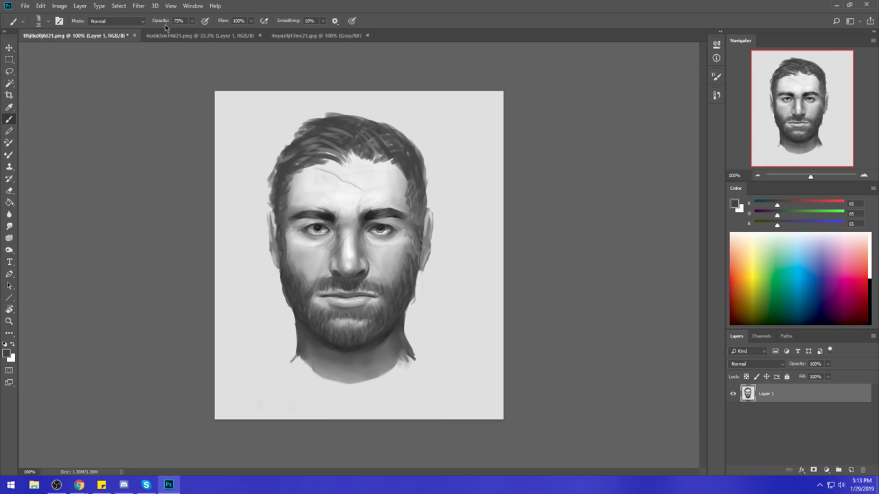
Open the Liquify filter on the portrait and nudge the mouth corner on the image's left inward with a size 150 brush.
click(138, 5)
click(157, 79)
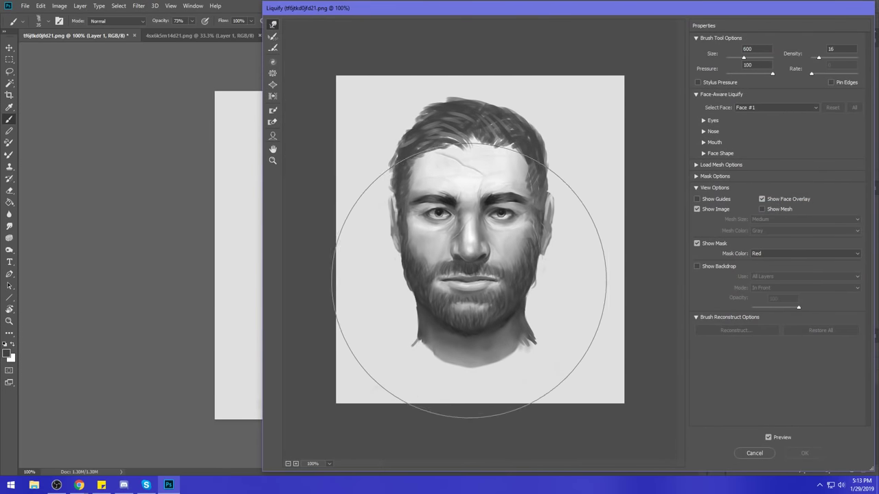
key(bracketleft)
key(bracketleft)
key(bracketleft)
key(bracketleft)
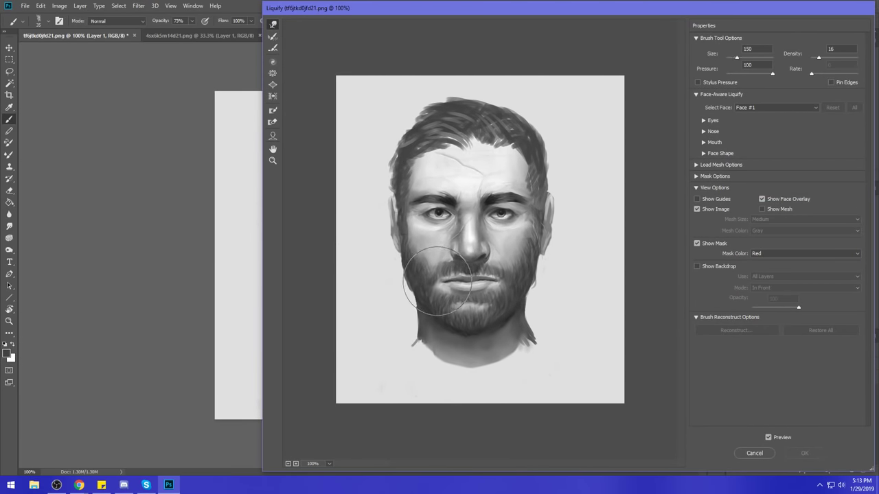
drag(437, 281, 443, 280)
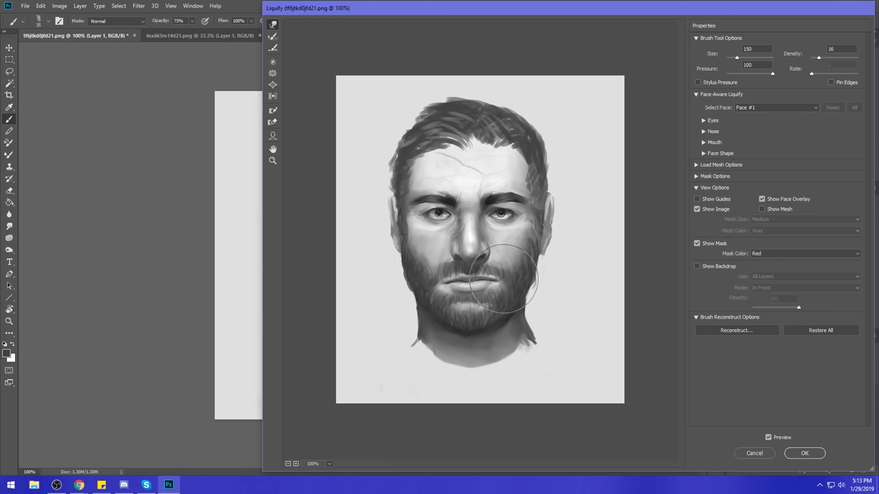
Reduce the Liquify brush size to 100 and reshape the mouth line toward its center.
key(bracketleft)
key(bracketleft)
key(bracketleft)
key(bracketleft)
key(bracketleft)
key(bracketleft)
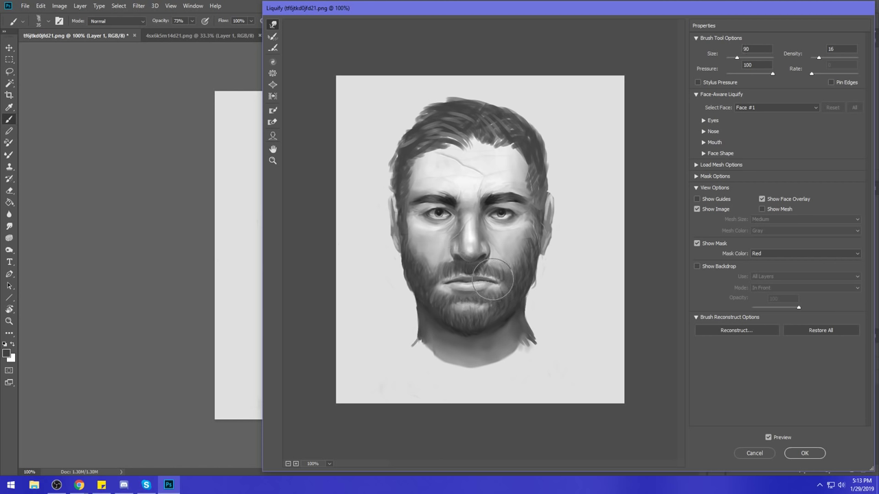
key(bracketright)
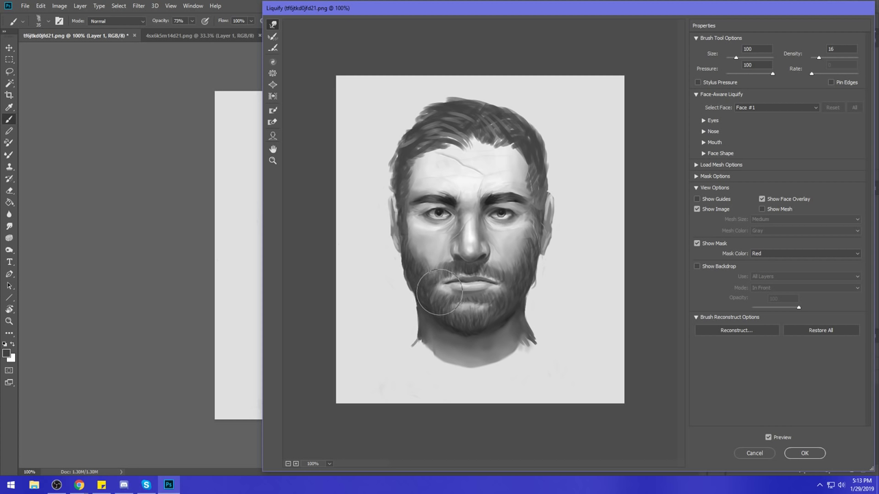
mouse_move(505, 292)
mouse_down()
mouse_move(423, 291)
mouse_move(466, 290)
mouse_up()
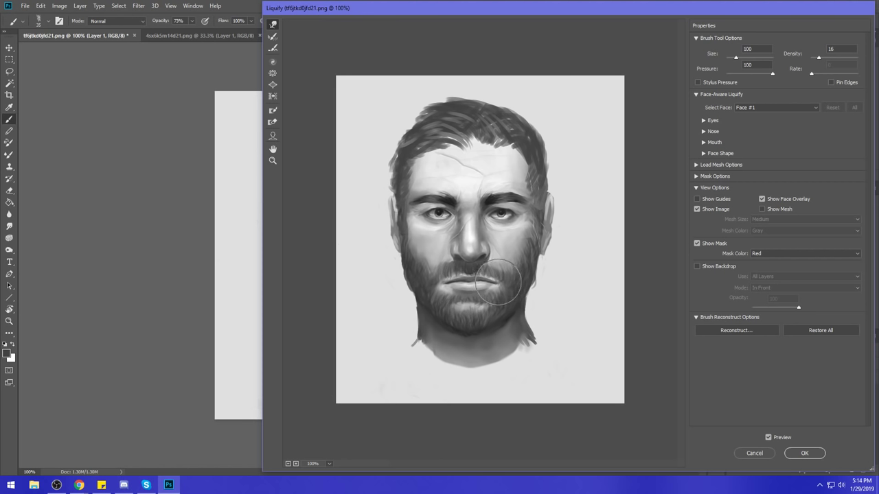
Bend the mouth into a frown by warping its corners and lower lip with Liquify brush sizes between 80 and 175.
key(bracketright)
key(bracketright)
key(bracketright)
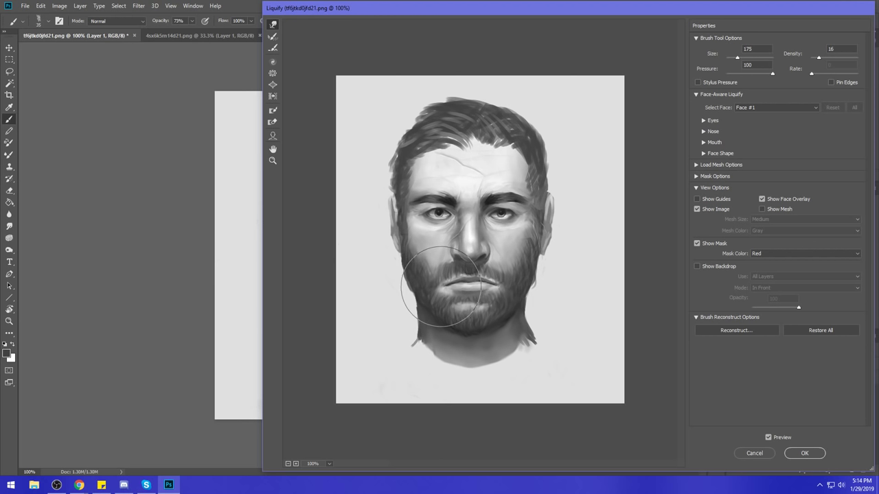
key(bracketleft)
key(bracketleft)
key(bracketleft)
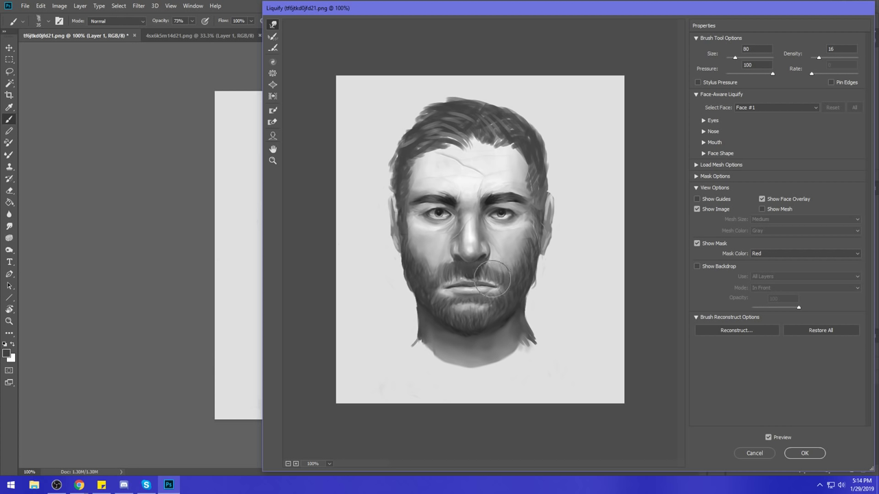
key(bracketright)
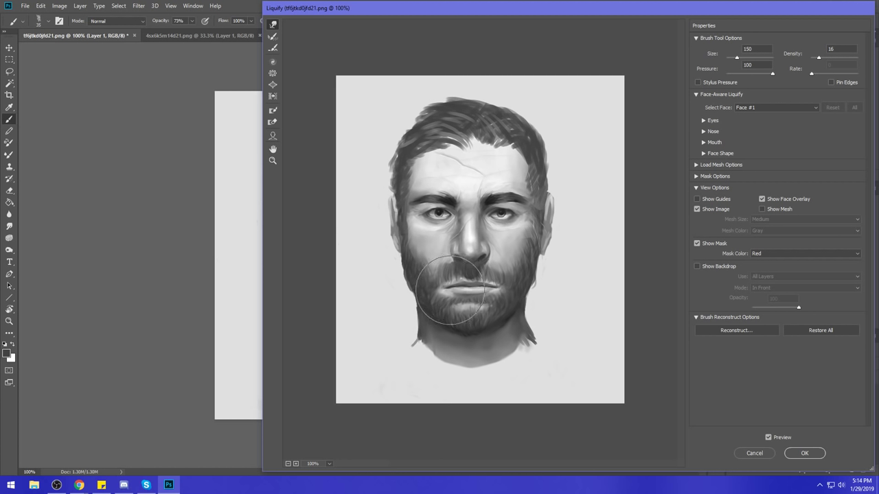
key(bracketleft)
key(bracketleft)
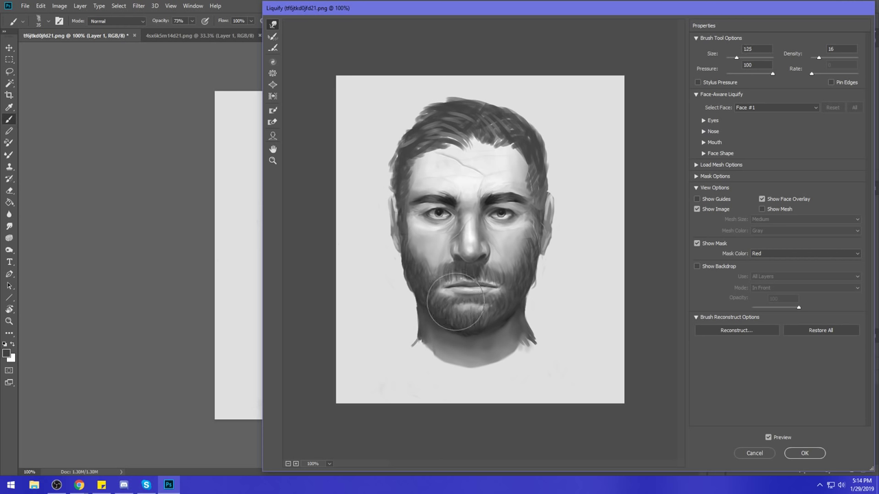
key(bracketleft)
key(bracketright)
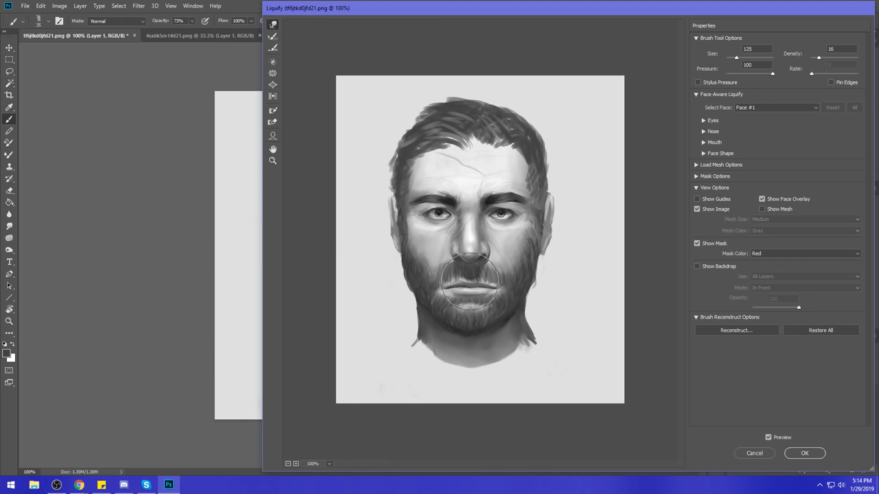
Refine the frowning lips with Liquify brush sizes 90 and 175, and apply the filter to the portrait.
key(bracketleft)
key(bracketleft)
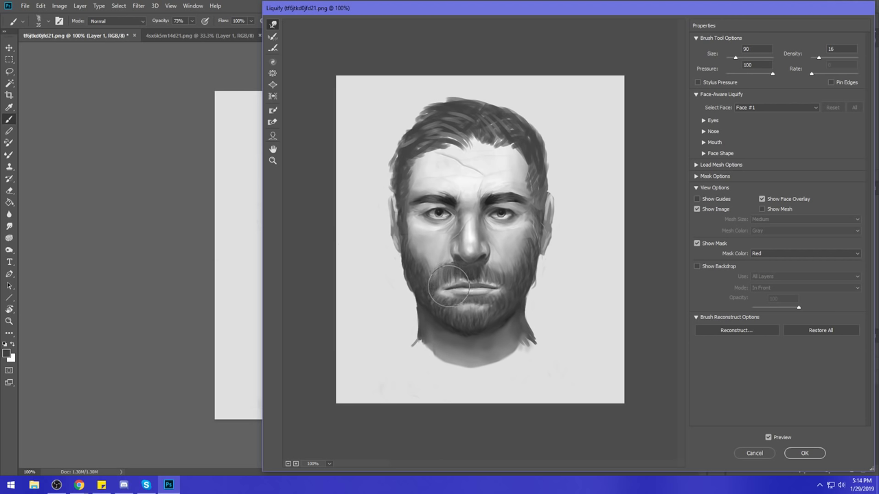
key(bracketright)
key(bracketright)
key(bracketright)
key(bracketright)
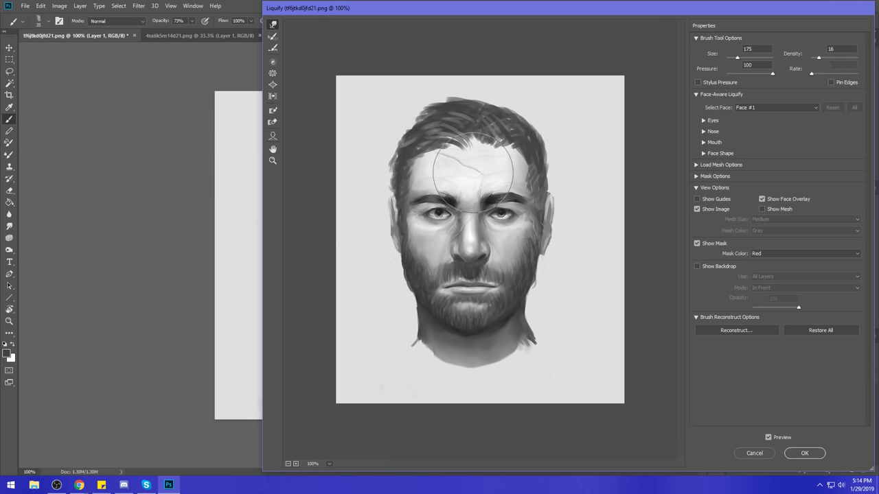
click(790, 453)
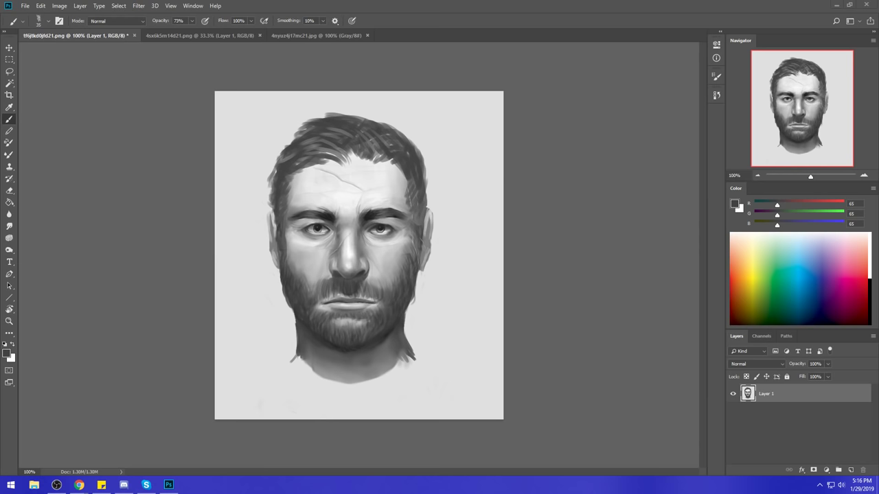
Lasso both eyebrows with the skin above them, subtract the eye areas from the selection, and copy it to a new layer.
key(l)
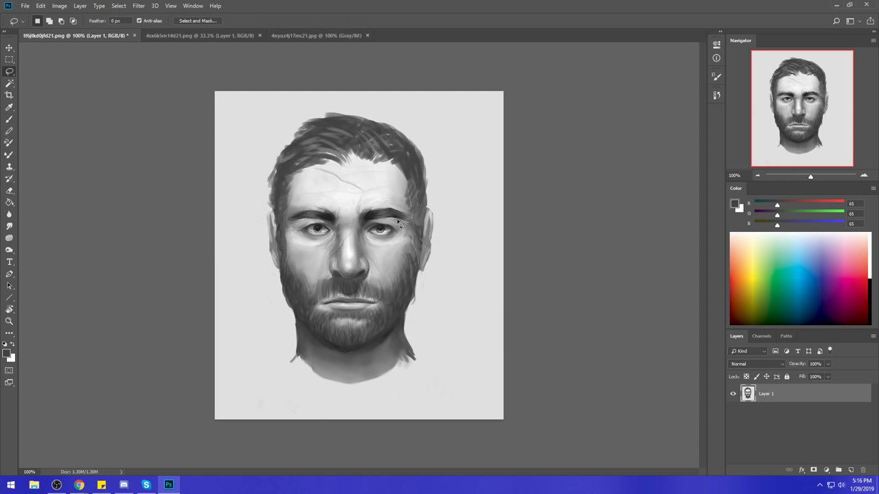
mouse_move(401, 223)
mouse_down()
mouse_move(356, 228)
mouse_move(364, 192)
mouse_move(402, 223)
mouse_up()
mouse_move(345, 219)
mouse_down()
mouse_move(288, 227)
mouse_move(340, 200)
mouse_move(342, 222)
mouse_up()
key(alt)
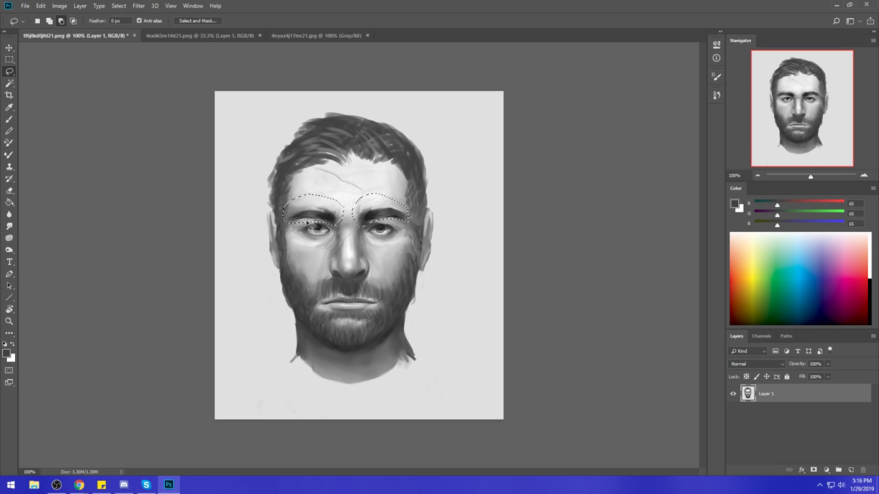
key(alt)
key(alt)
key(alt)
key(ctrl+j)
Nudge the copied eyebrow layer down slightly so the brows sit closer to the eyes.
key(v)
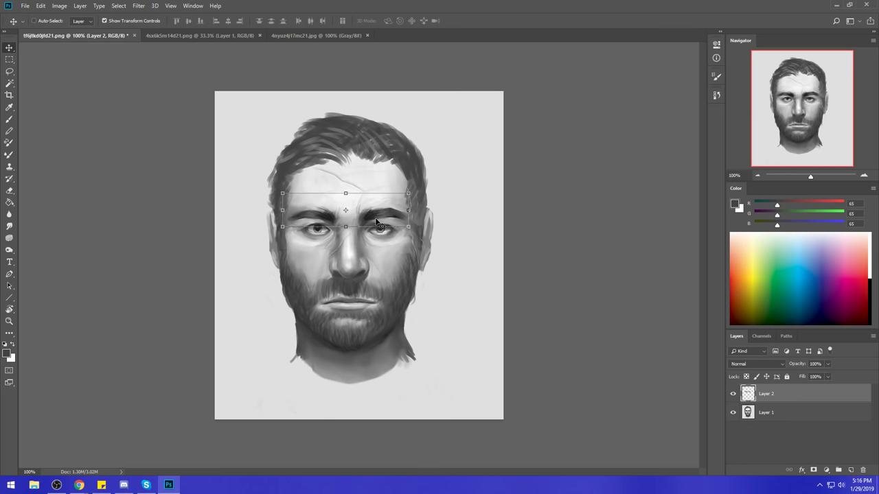
key(Down)
key(Down)
key(Down)
key(Down)
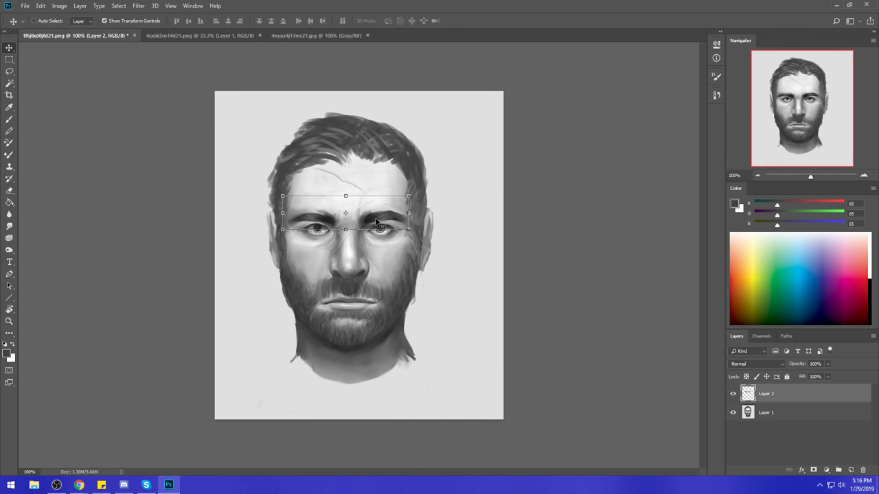
Select the Eraser, and hide and show the lowered eyebrow layer to compare the expression before and after.
key(e)
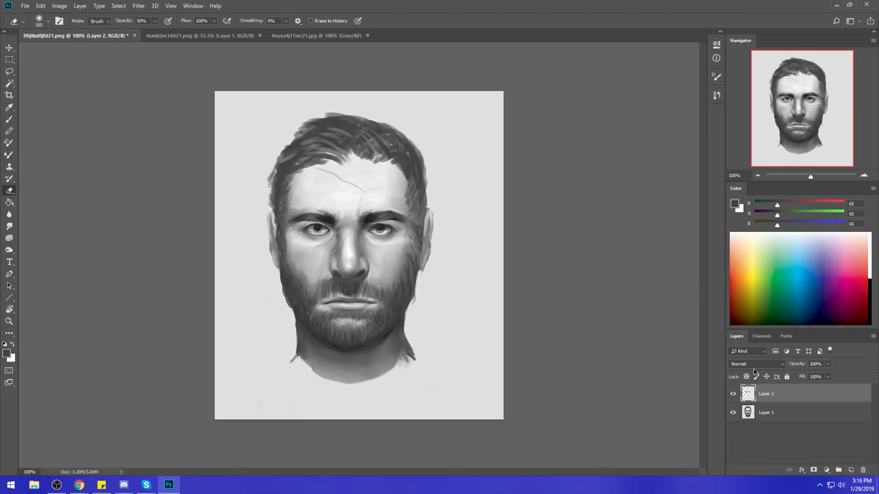
click(733, 393)
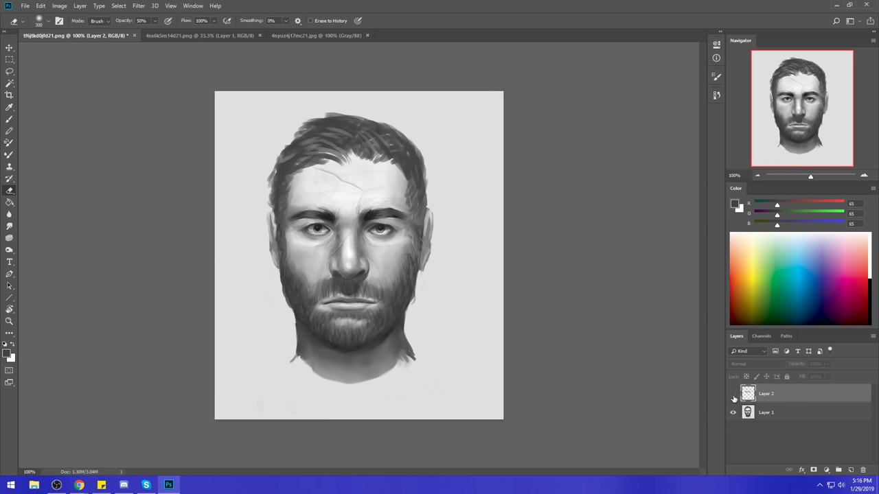
click(733, 394)
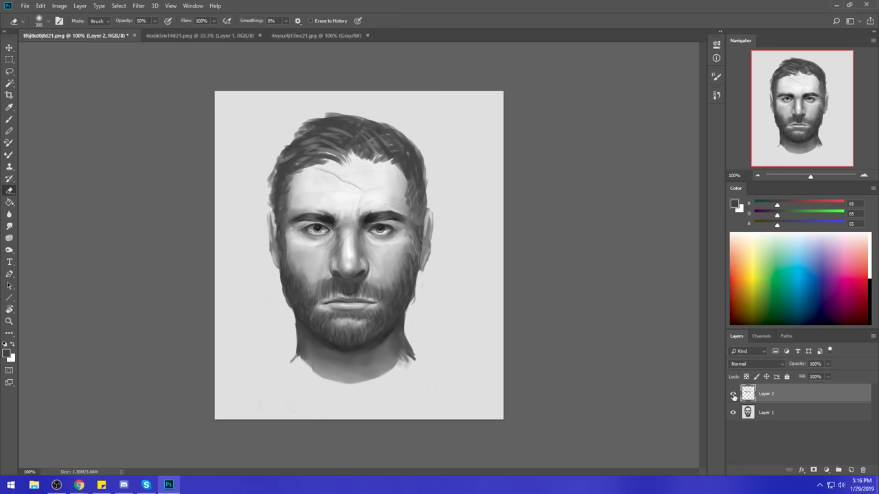
Reduce the Eraser to size 40 and soften the edges of the lowered eyebrow layer into the surrounding skin.
key(bracketleft)
key(bracketleft)
key(bracketleft)
key(bracketleft)
key(bracketleft)
key(bracketleft)
key(bracketleft)
key(bracketleft)
key(bracketleft)
key(bracketleft)
key(bracketleft)
key(bracketleft)
Hide and show the eyebrow layer to check the blend, and merge it down into the portrait layer.
click(733, 395)
click(734, 395)
right_click(772, 393)
click(783, 278)
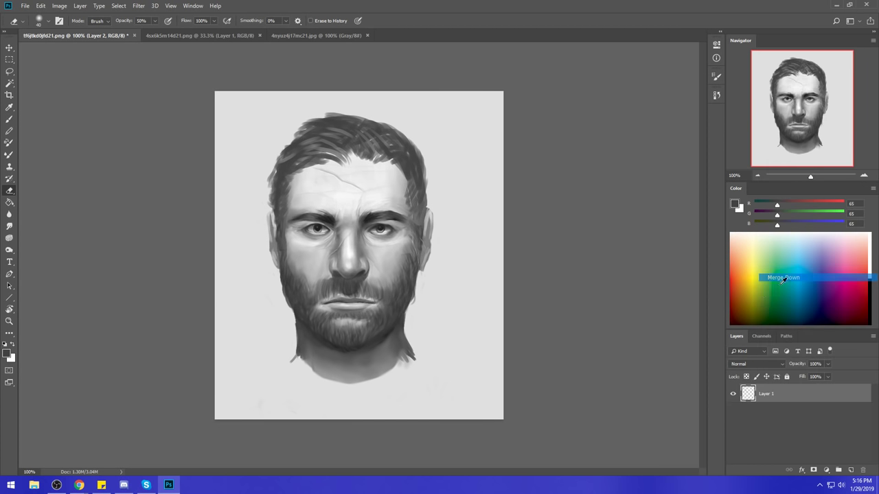
Copy the whole edited portrait, restore the original state through the History, and paste the copy above it as a new layer.
ctrl+click(749, 394)
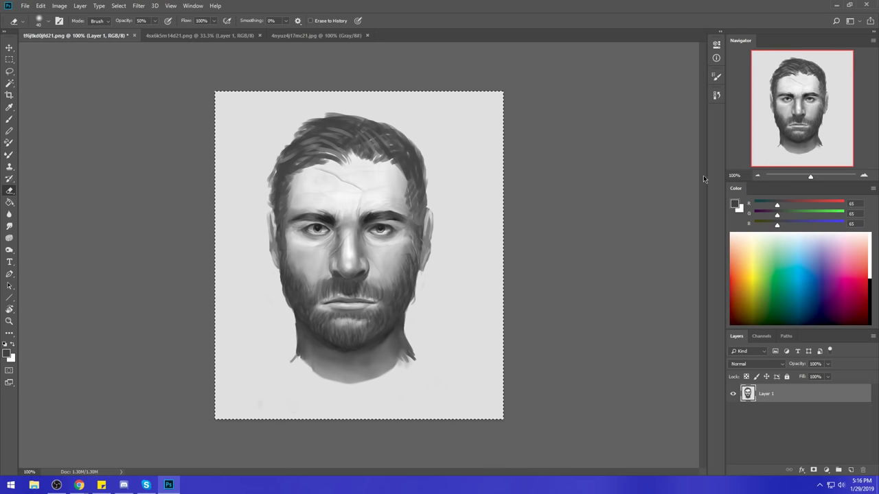
click(716, 96)
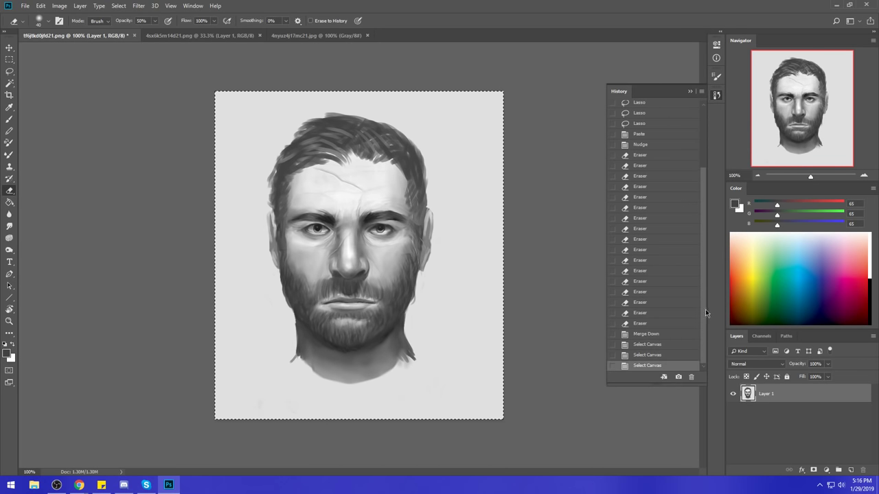
scroll(705, 313, up, 10)
click(662, 108)
click(690, 91)
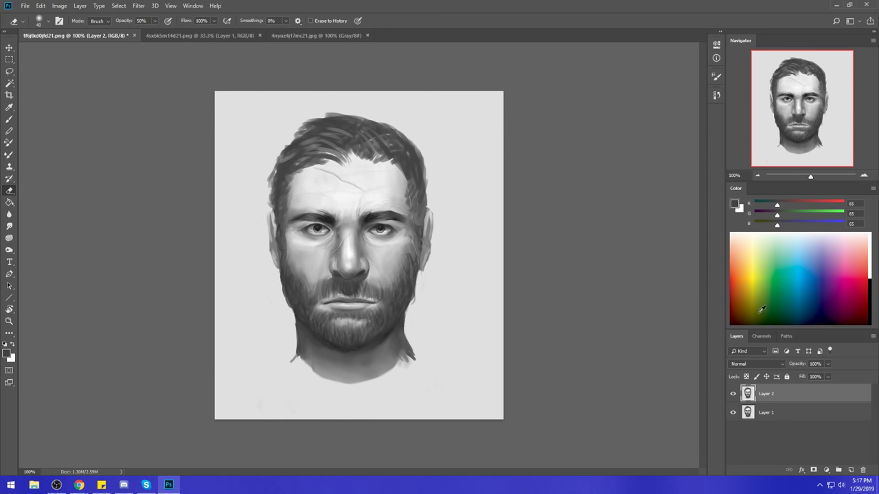
Toggle the edited portrait layer off and on repeatedly to compare the mouth and brow expression with the original.
click(733, 394)
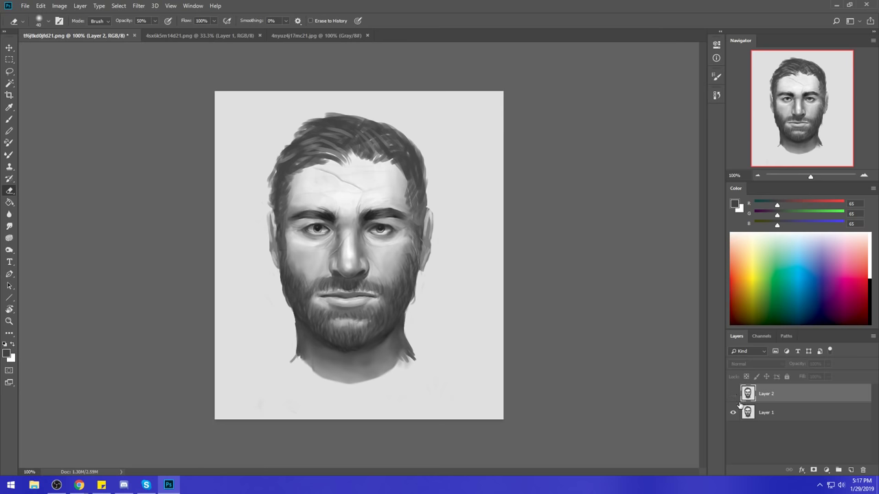
click(732, 394)
click(733, 396)
click(732, 395)
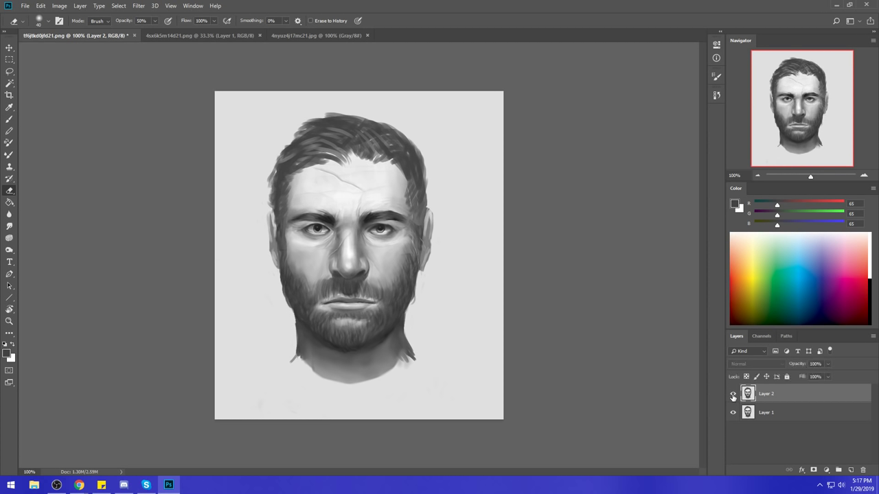
click(734, 396)
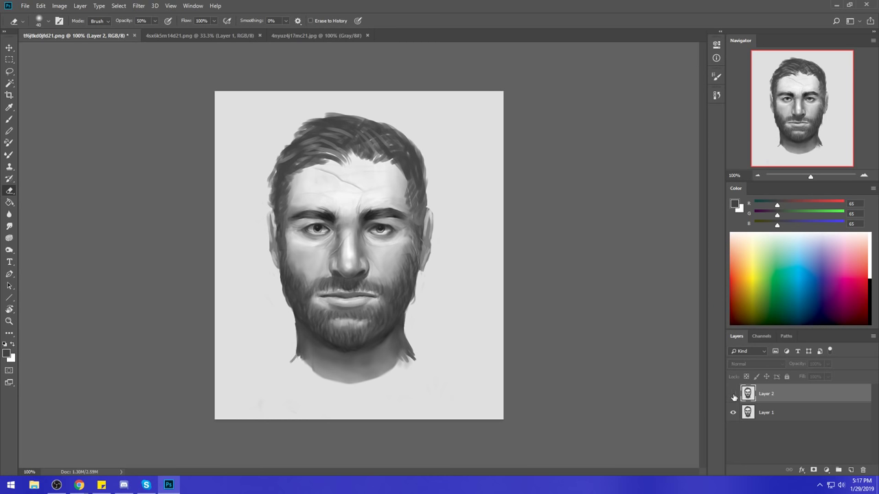
click(733, 396)
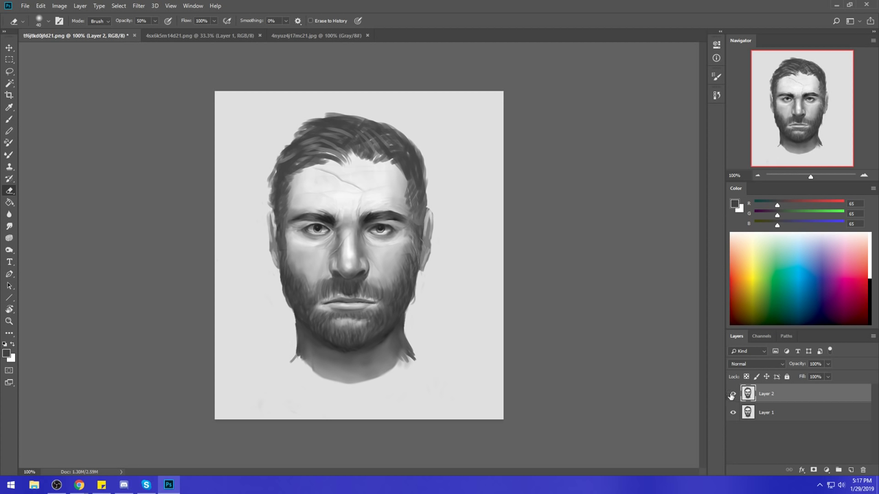
click(734, 396)
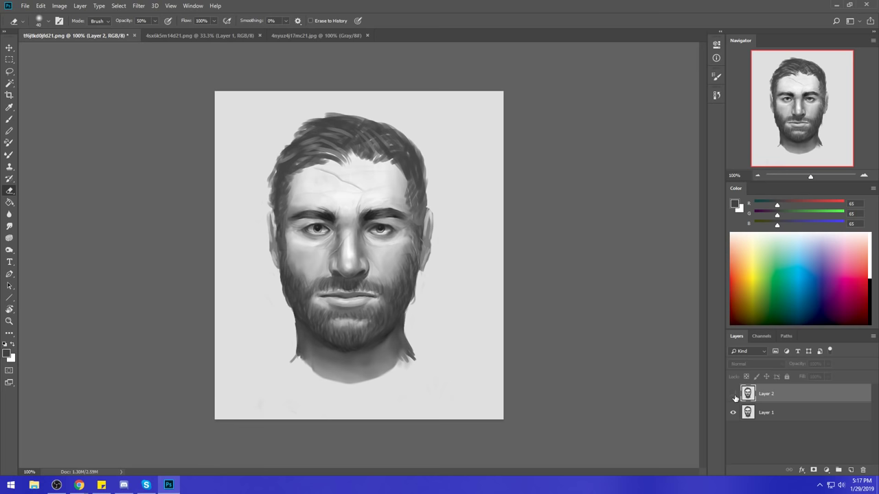
click(733, 394)
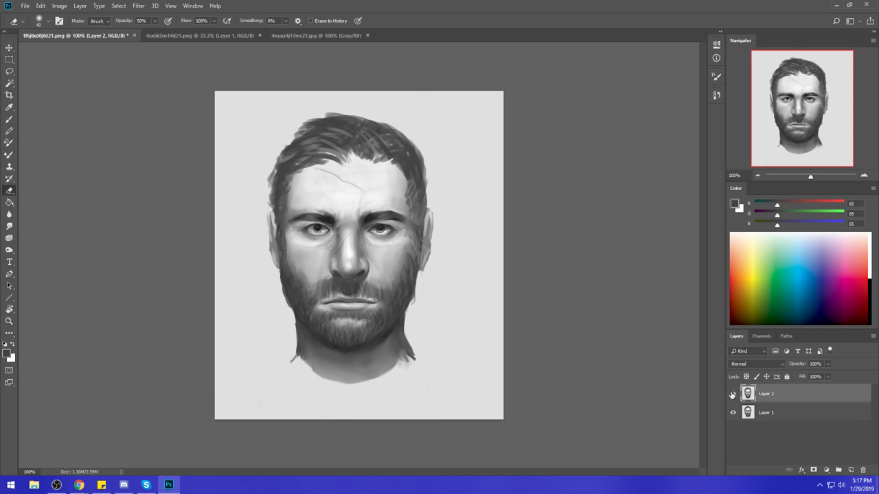
Select the Brush, compare the edited layer with the original once more, and merge Layer 2 down.
key(b)
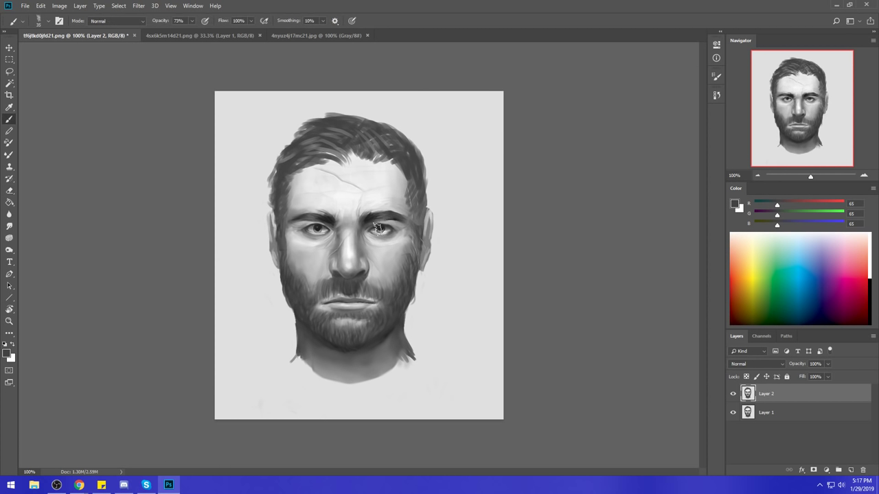
click(733, 395)
click(733, 394)
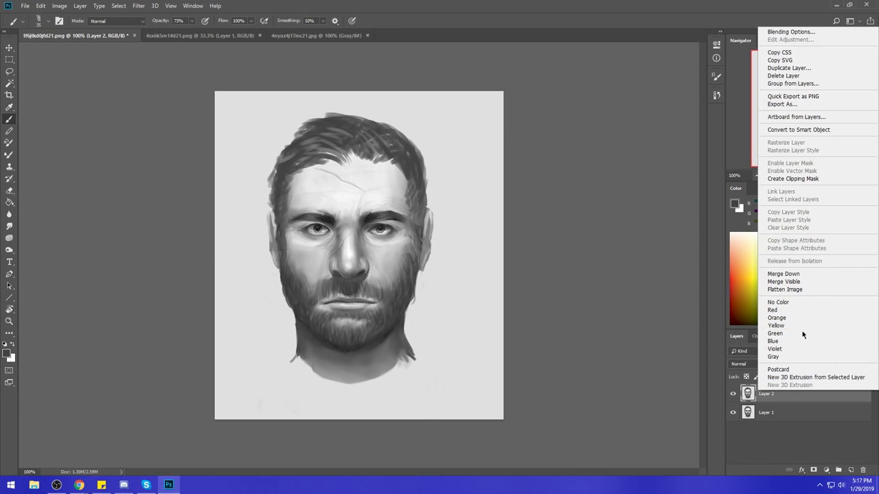
right_click(787, 397)
click(810, 275)
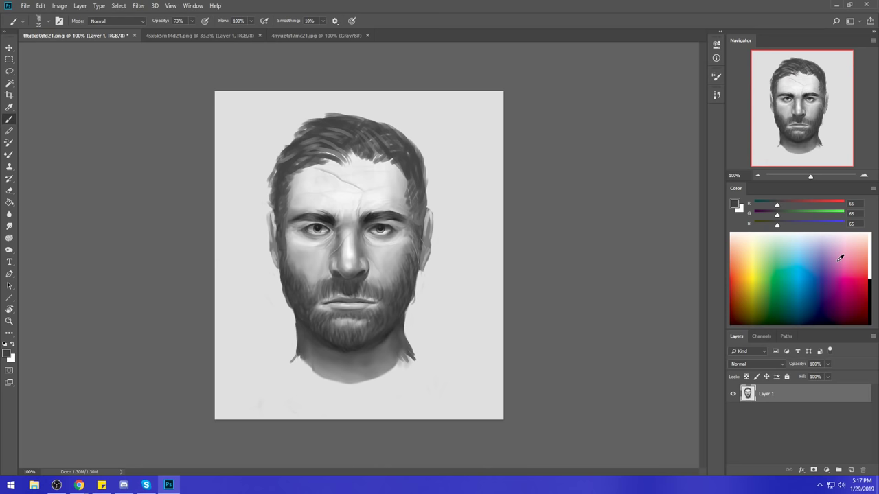
Set up a soft round brush of size 90 in Darken mode, with the dark eyebrow tone sampled as its color.
right_click(369, 214)
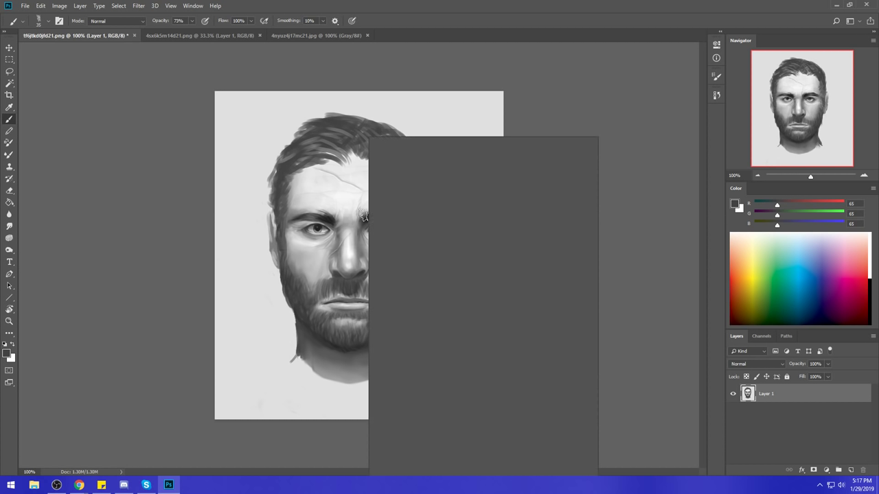
click(611, 265)
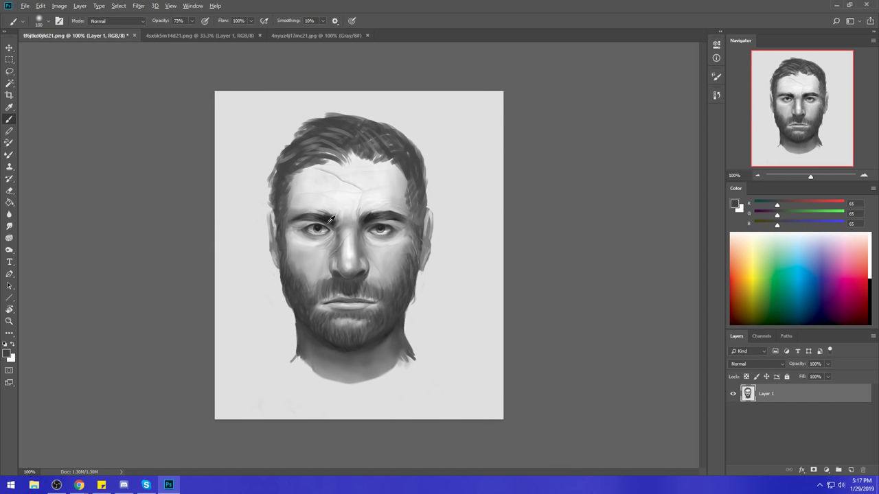
alt+click(328, 214)
click(118, 21)
click(95, 64)
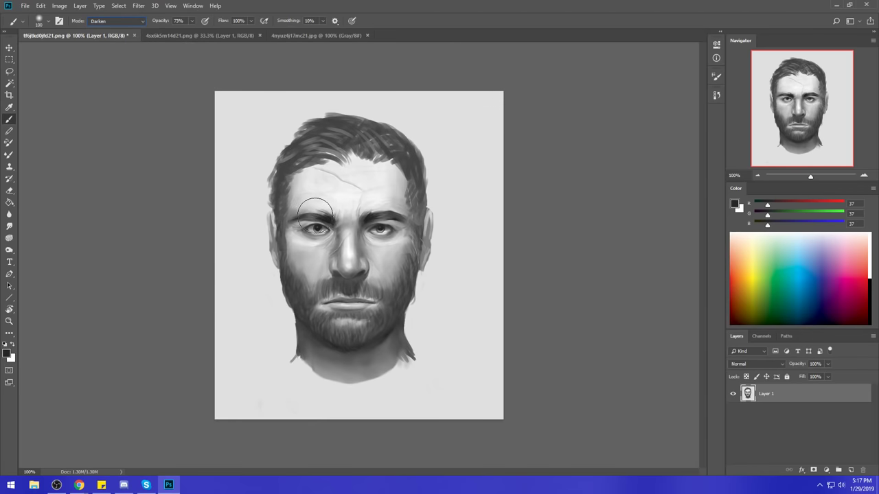
key(bracketleft)
key(bracketleft)
key(bracketleft)
key(bracketright)
key(bracketright)
Lasso the upper eyelid areas of both eyes, hide the selection edges, and sample the mid-gray eyelid tone with the Brush.
key(z)
drag(284, 201, 421, 247)
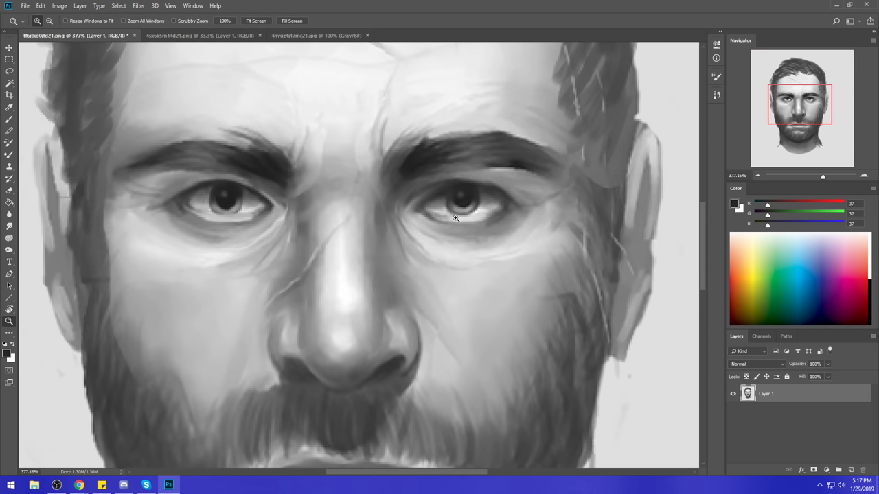
key(l)
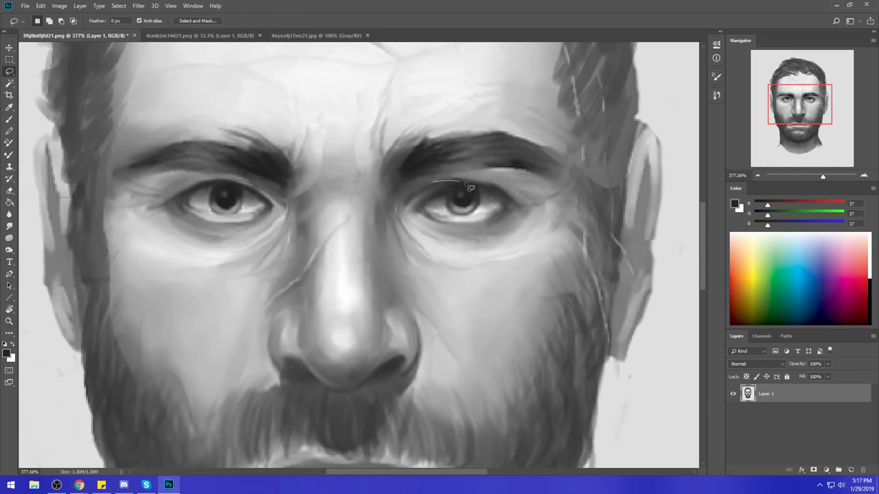
mouse_move(467, 185)
mouse_down()
mouse_move(513, 199)
mouse_move(520, 189)
mouse_move(444, 180)
mouse_up()
mouse_move(249, 184)
mouse_down()
mouse_move(168, 205)
mouse_move(188, 177)
mouse_move(245, 183)
mouse_up()
key(b)
key(ctrl+h)
alt+click(199, 177)
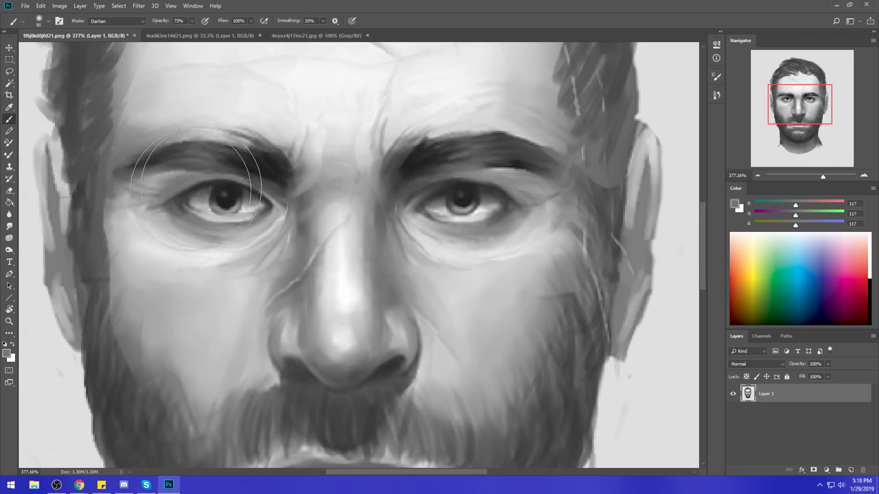
Shade both upper eyelids with sampled grays, using the brush in Normal mode at 100% opacity.
click(116, 20)
click(103, 24)
click(192, 21)
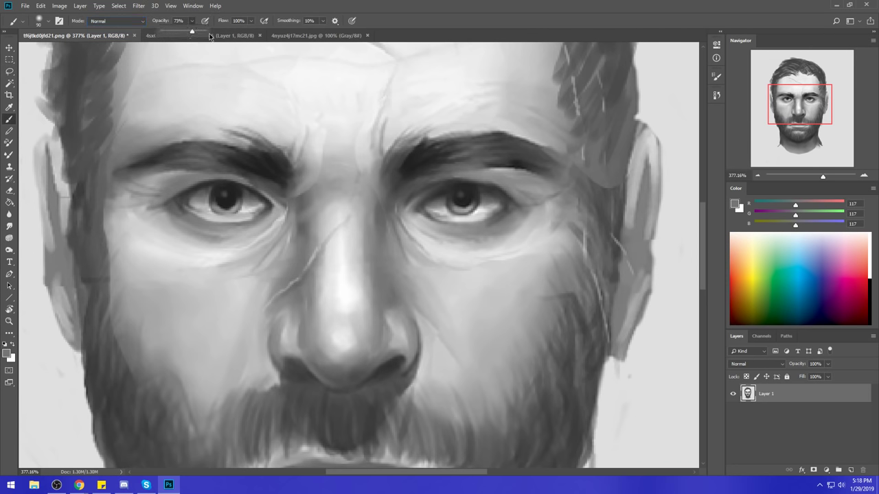
click(210, 32)
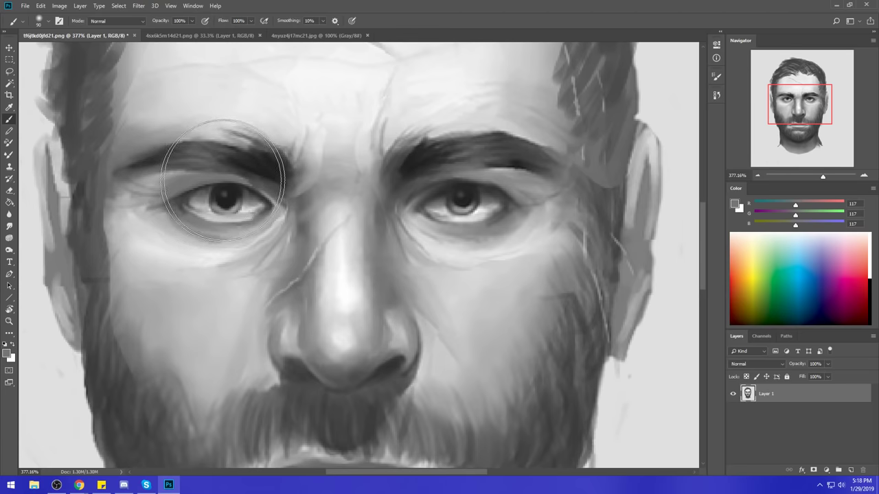
alt+click(511, 191)
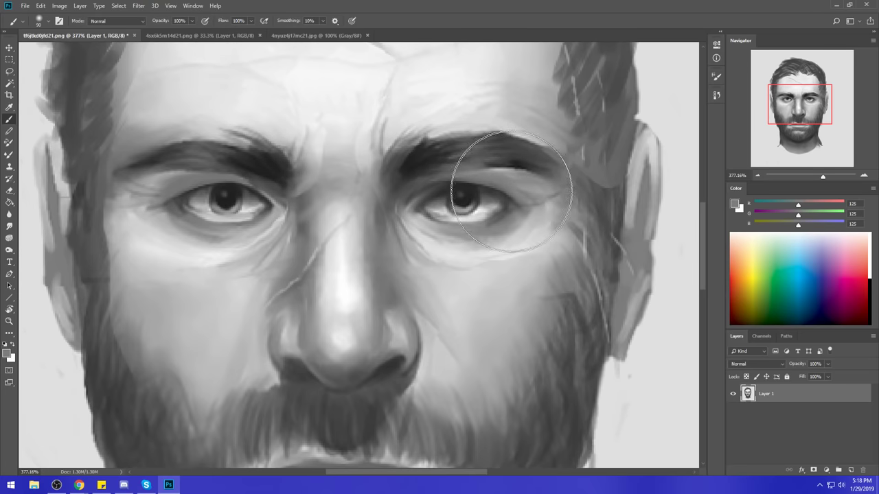
key(ctrl+0)
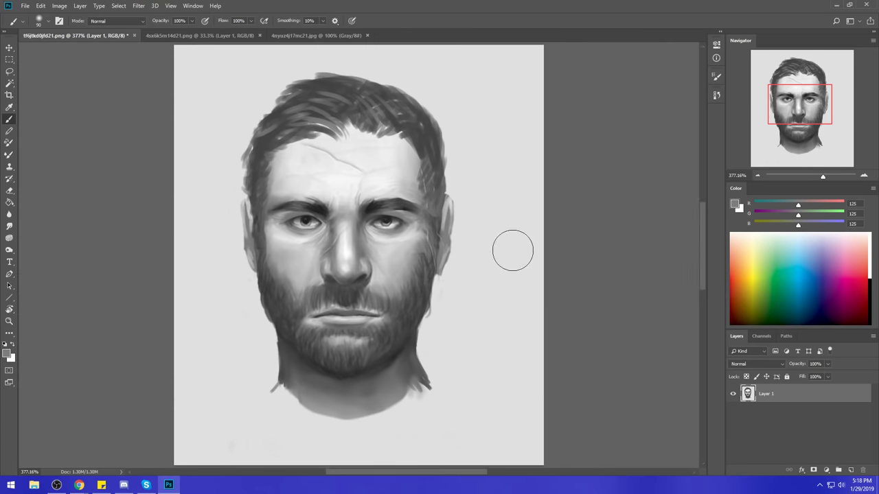
Darken the eyebrows and eye sockets with dark grays sampled from the brows and eyes, enlarging the soft brush to size 80.
key(m)
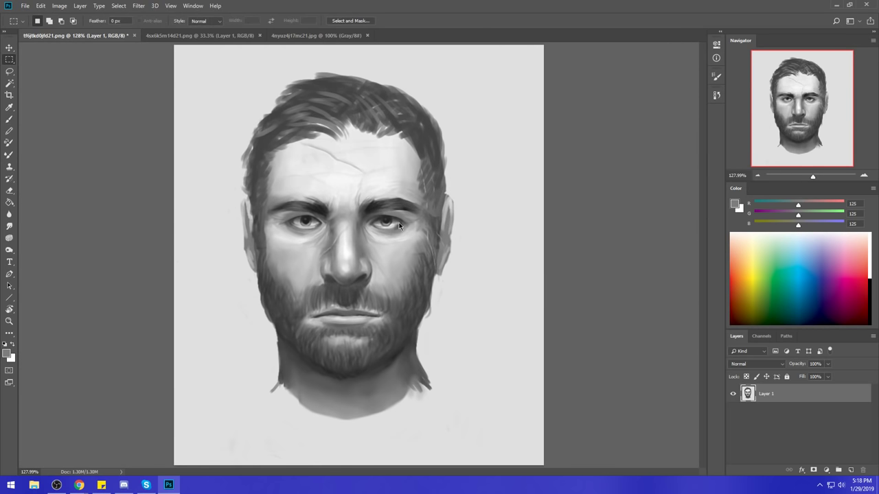
key(b)
alt+click(410, 204)
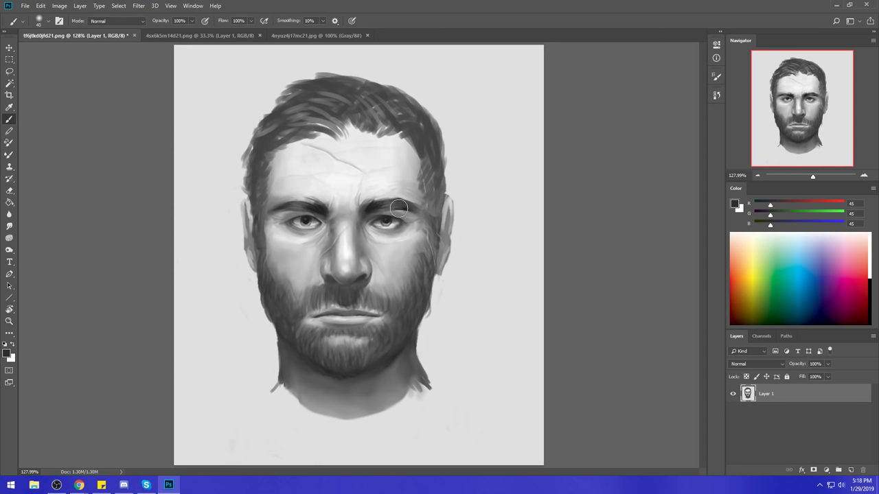
key(bracketleft)
key(bracketright)
key(bracketright)
key(bracketright)
key(bracketright)
key(bracketright)
alt+click(307, 214)
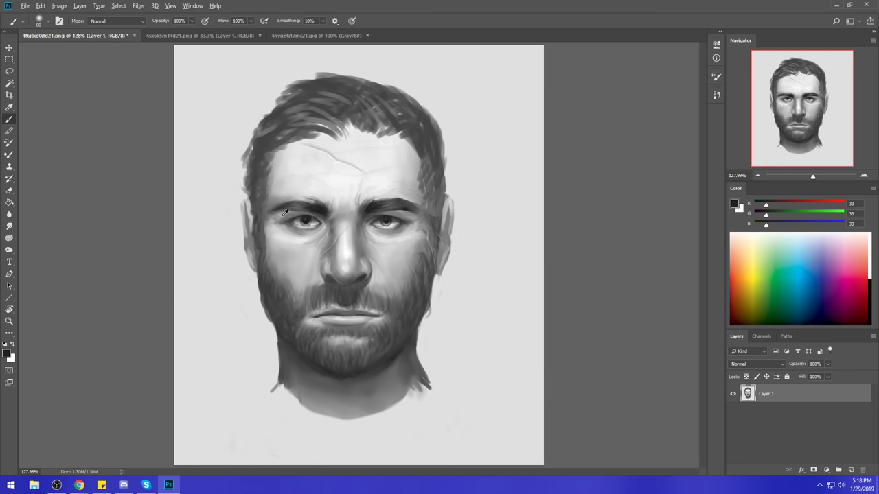
alt+click(285, 212)
alt+click(283, 217)
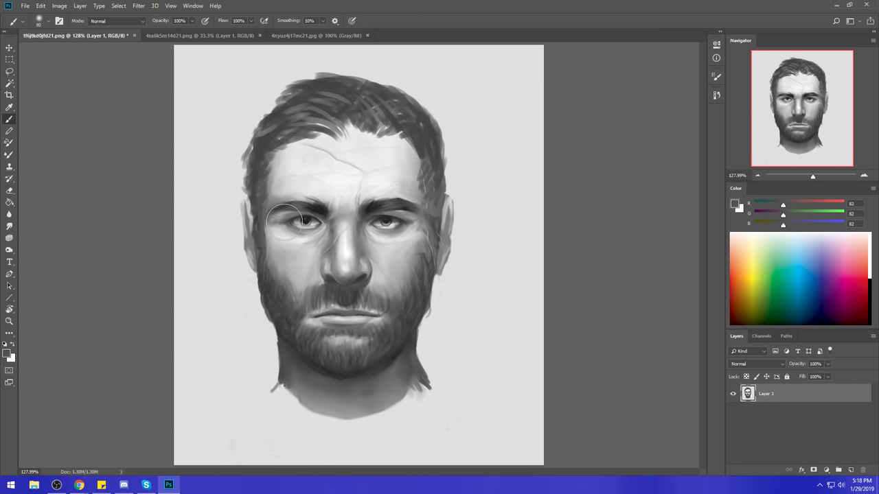
alt+click(401, 219)
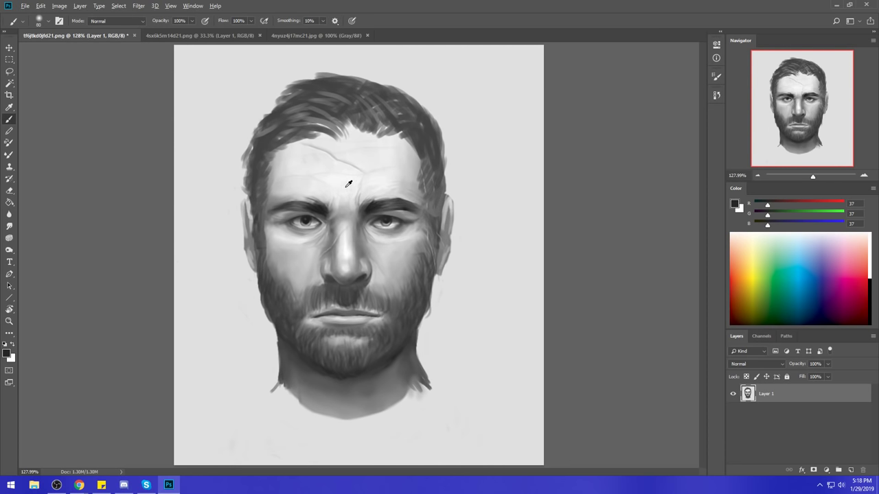
Mute the bright skin highlights with a sampled skin gray, using a soft brush of size 1200 in Darken mode.
key(ctrl+minus)
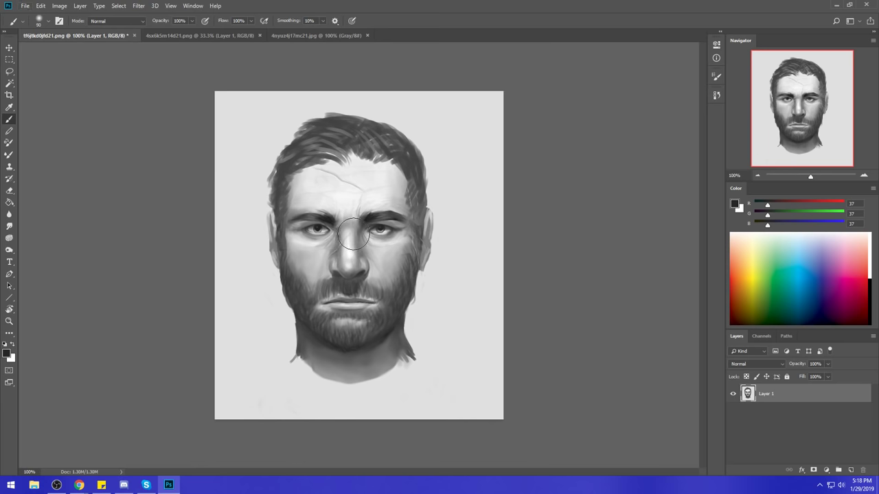
key(bracketright)
key(bracketright)
key(bracketright)
key(bracketright)
key(bracketright)
key(bracketright)
key(bracketright)
key(bracketright)
key(bracketright)
key(bracketright)
key(bracketright)
key(bracketright)
click(115, 20)
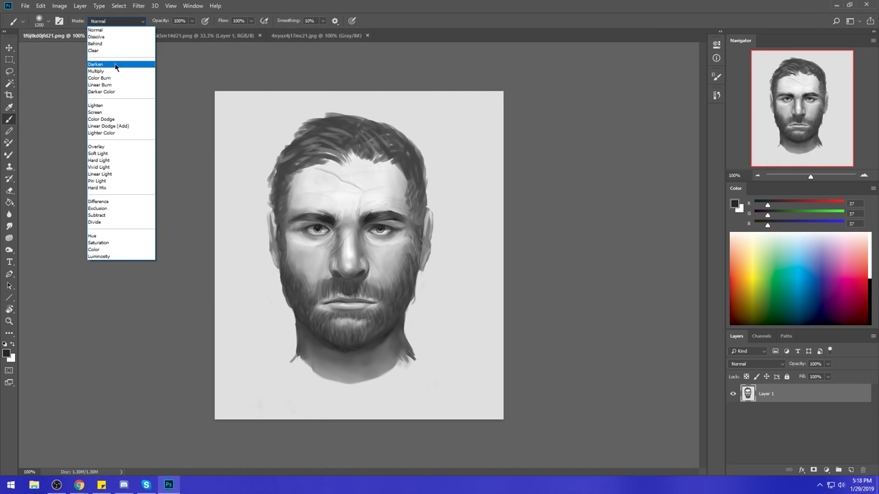
click(115, 63)
alt+click(352, 218)
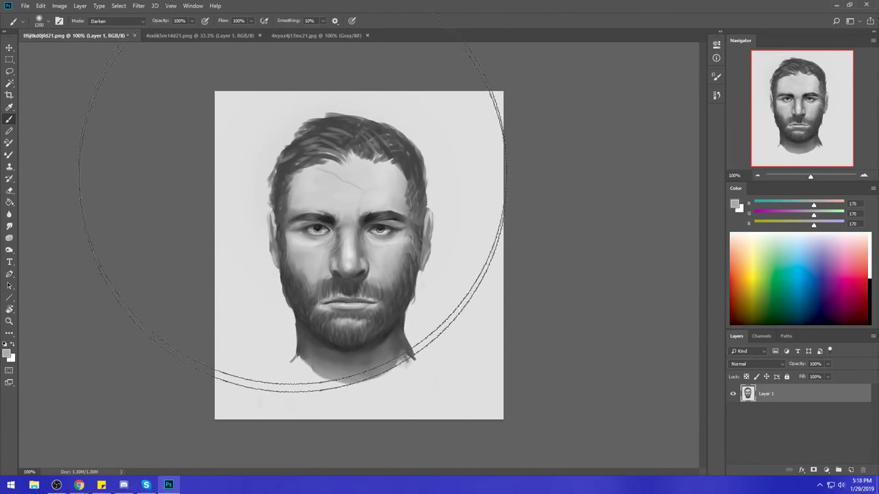
Reduce the soft Darken brush to size 100 for toning the area around the eyes, and enlarge it again slightly.
key(bracketleft)
key(bracketleft)
key(bracketleft)
key(bracketleft)
key(bracketleft)
key(bracketleft)
key(bracketleft)
key(bracketleft)
key(bracketleft)
key(bracketleft)
key(bracketleft)
key(bracketleft)
key(bracketleft)
key(bracketleft)
key(bracketleft)
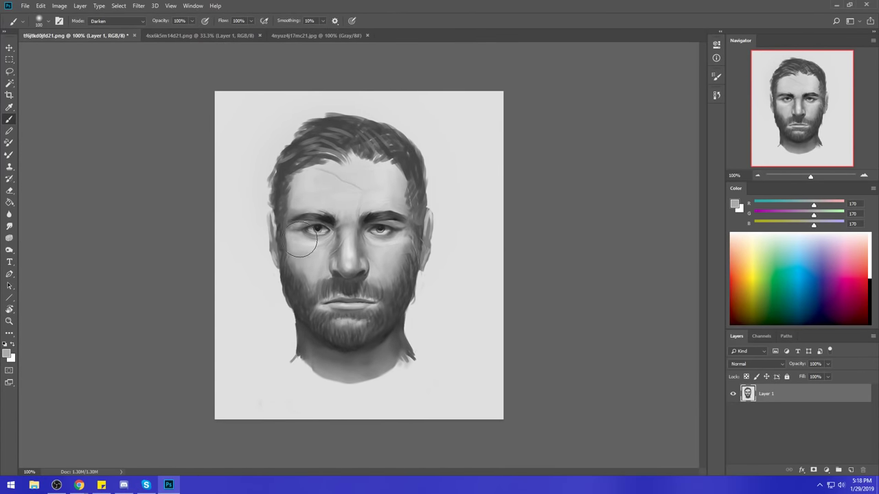
key(bracketright)
key(bracketright)
key(bracketright)
Switch to a textured brush, sample the tone beside the inner eye corner, and shrink the brush to a fine size.
right_click(418, 221)
double_click(458, 392)
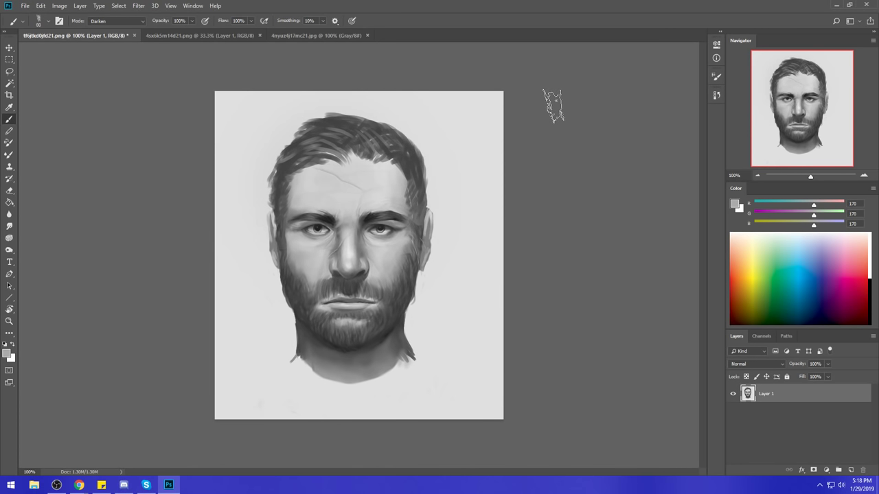
key(bracketleft)
alt+click(331, 223)
key(bracketleft)
key(bracketleft)
key(bracketleft)
key(bracketleft)
key(bracketleft)
Set the brush to Normal mode and paint out both irises with light gray sampled from the eye whites, leaving blank eyeballs.
click(117, 20)
click(99, 28)
alt+click(388, 228)
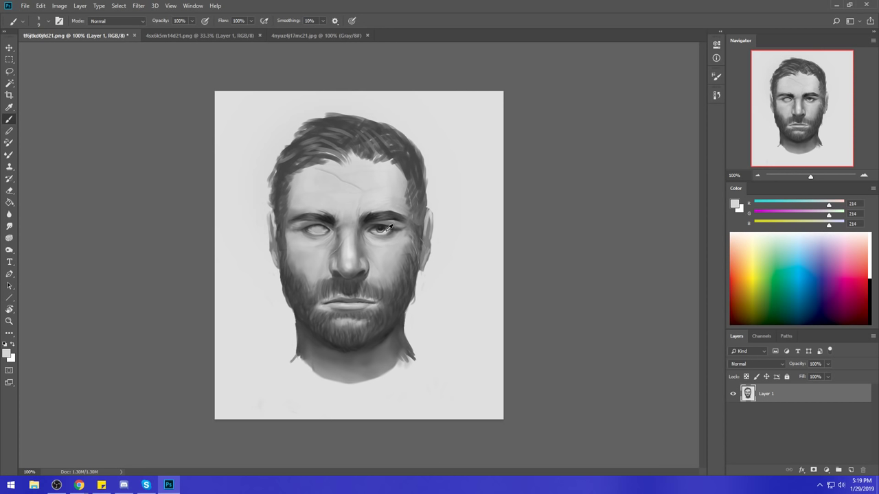
alt+click(389, 226)
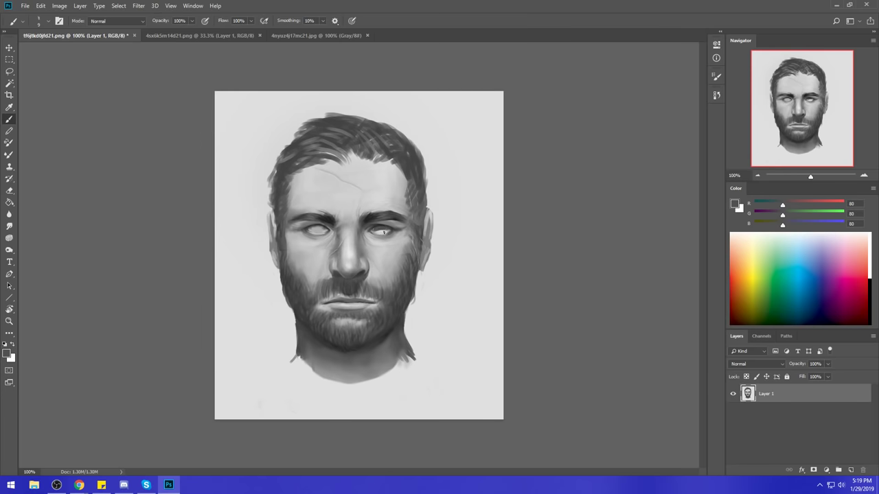
alt+click(382, 232)
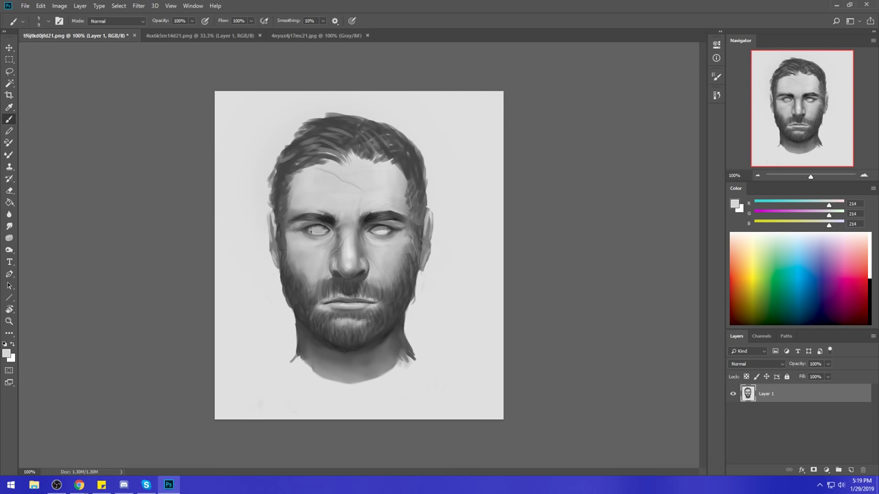
Redefine the eyelid edges and eye corners with a fine brush, using light, mid and dark grays sampled around the eyes.
alt+click(327, 223)
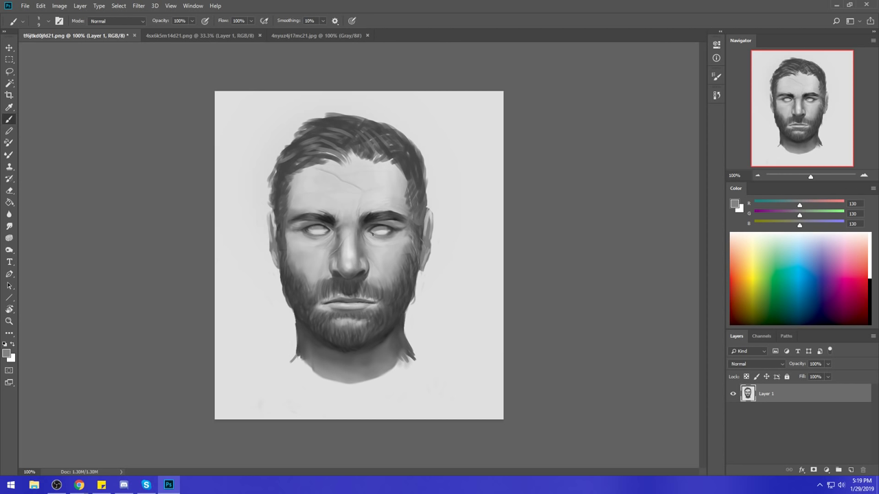
alt+click(377, 235)
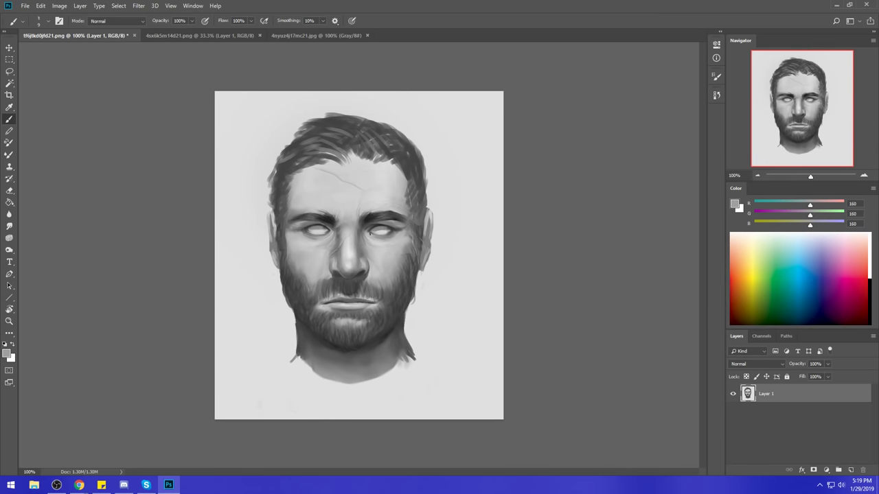
alt+click(328, 233)
alt+click(316, 233)
alt+click(373, 239)
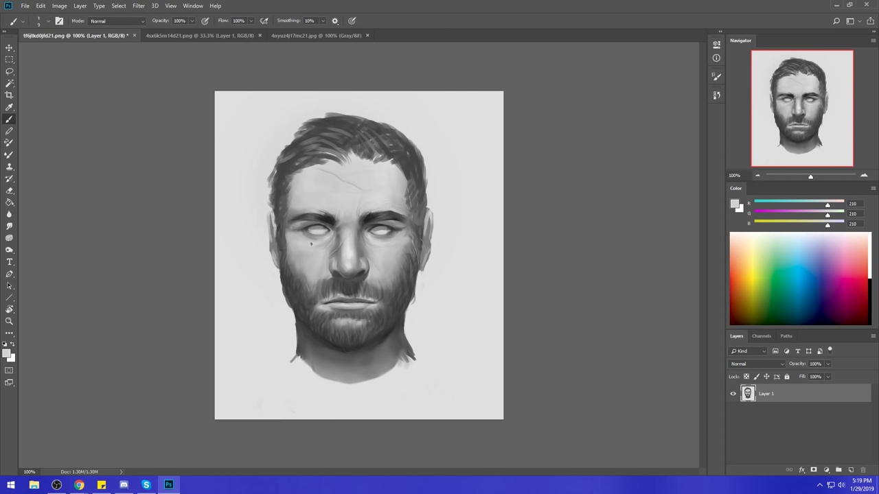
alt+click(368, 234)
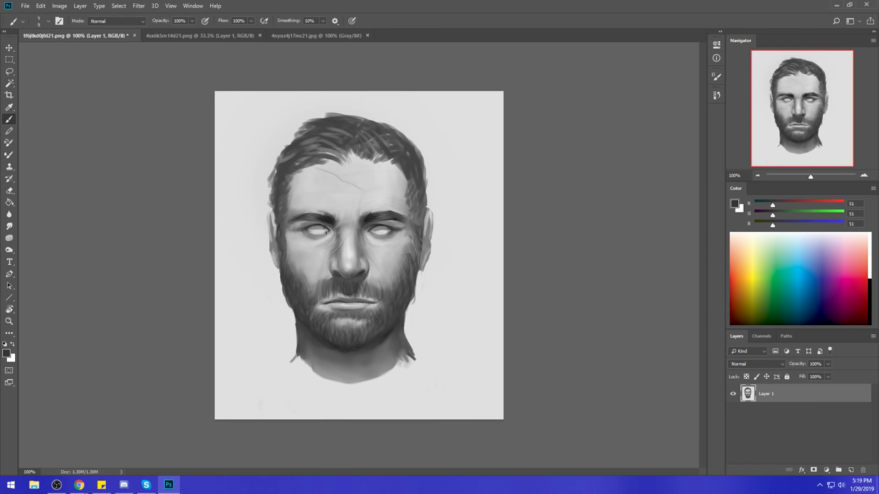
alt+click(378, 232)
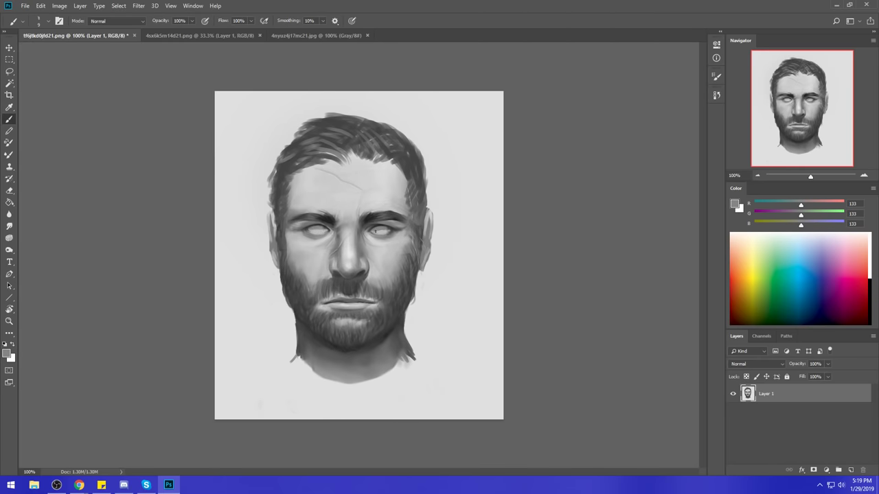
Smudge the blank eyes and their upper lids smooth with a much smaller Smudge brush at 17% strength.
key(r)
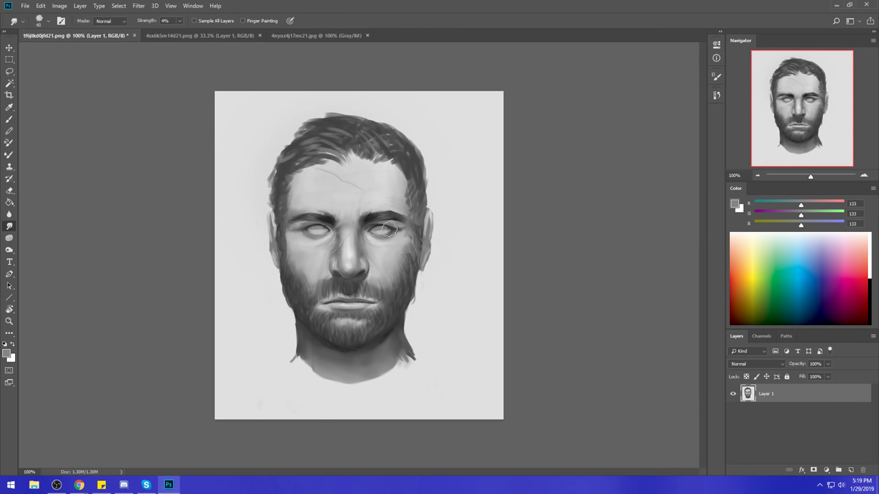
key(bracketleft)
key(bracketleft)
click(180, 21)
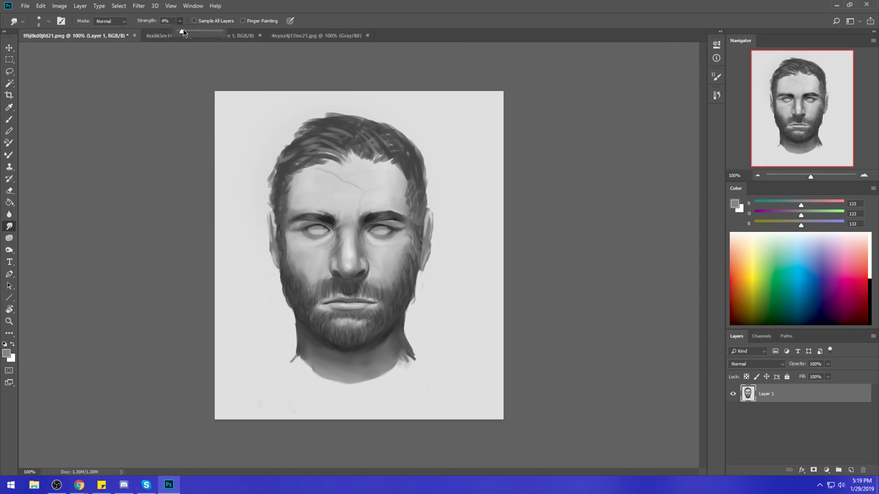
click(390, 223)
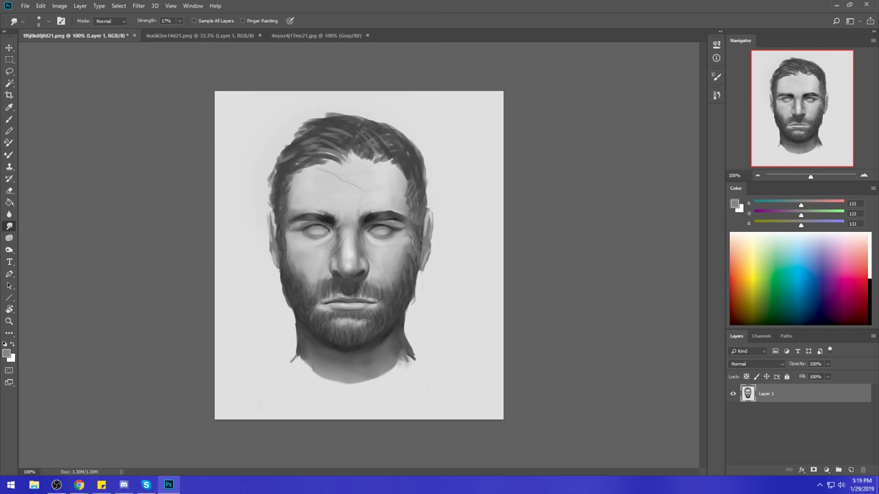
Refine the lower lids and the skin beneath both eyes with the brush, using light grays sampled from that area.
key(b)
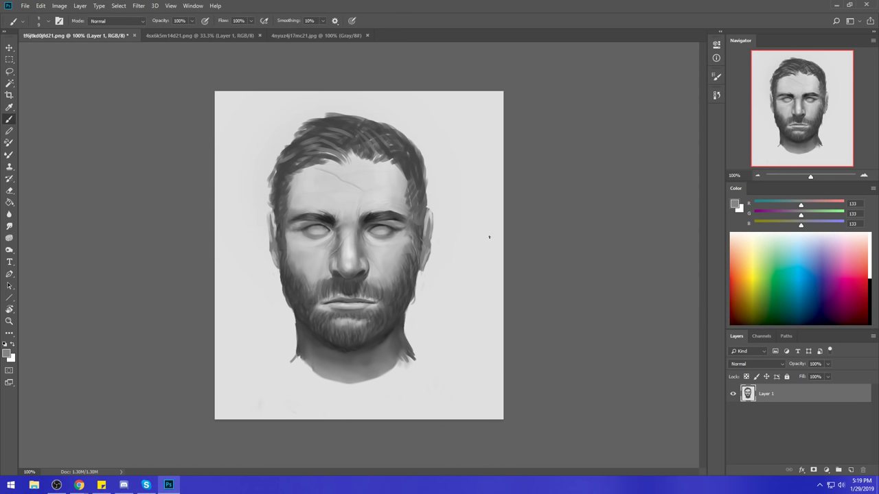
alt+click(375, 240)
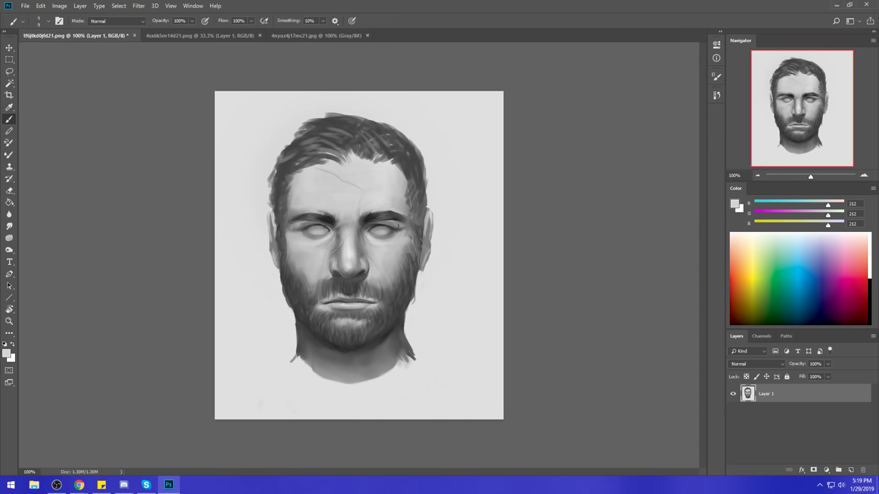
alt+click(323, 239)
alt+click(314, 244)
drag(309, 251, 308, 249)
alt+click(394, 247)
Tone the beard edge, temples and forehead sides with a size 40 brush in sampled grays, smudging the transitions.
alt+click(297, 281)
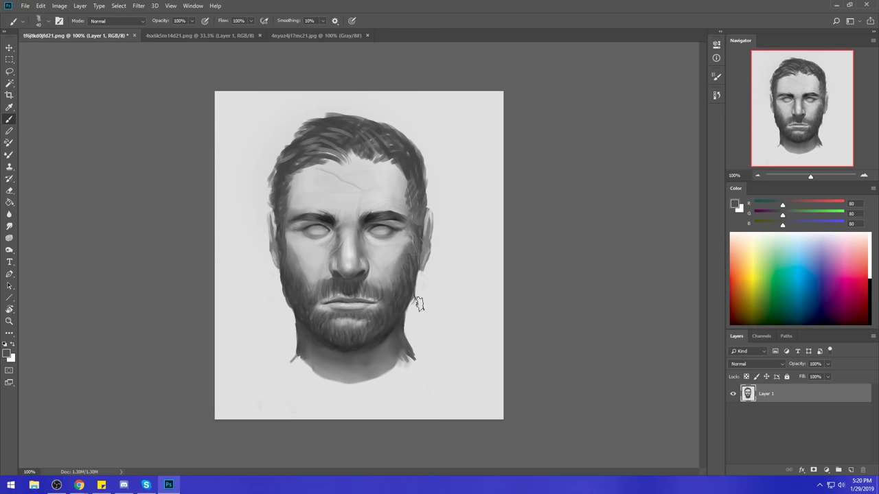
alt+click(289, 232)
alt+click(295, 215)
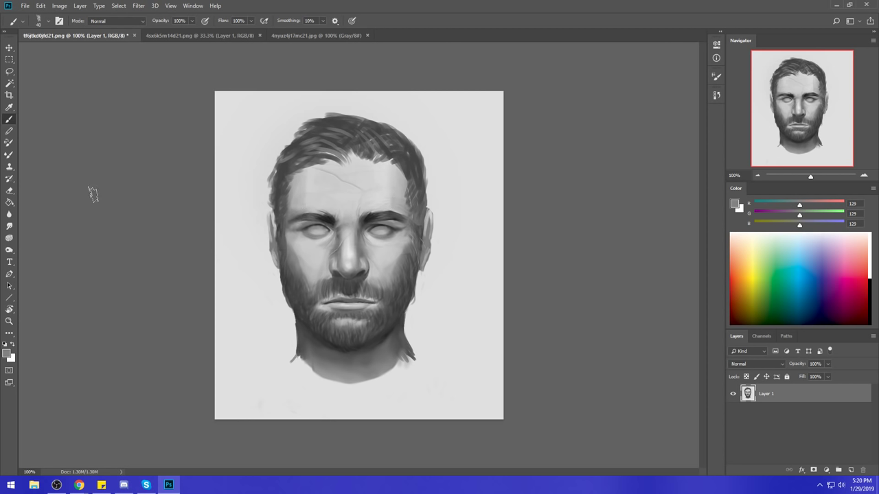
click(9, 226)
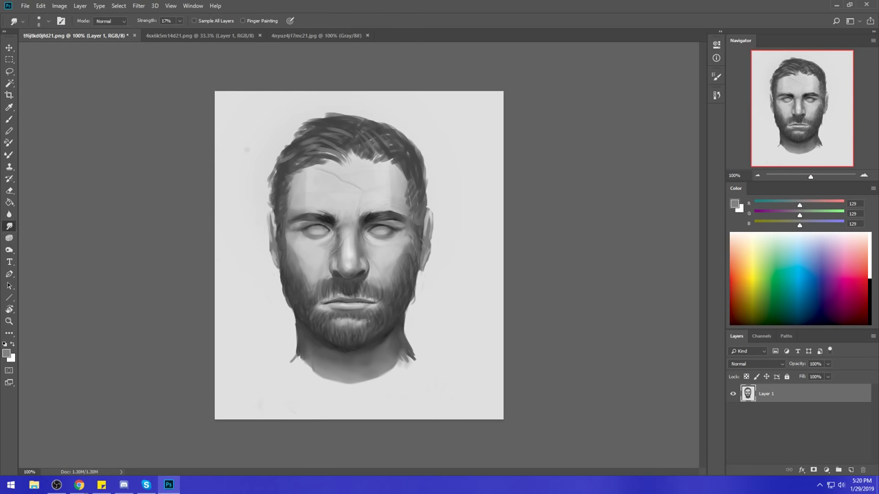
key(bracketright)
key(b)
alt+click(397, 205)
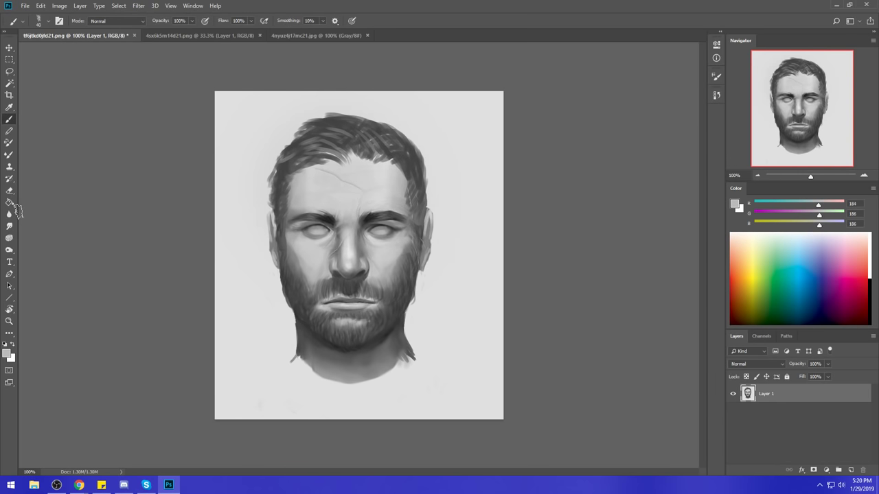
Smudge the hair strokes into smooth masses, varying the Smudge brush size down to 10 and raising its strength to 36%.
click(9, 225)
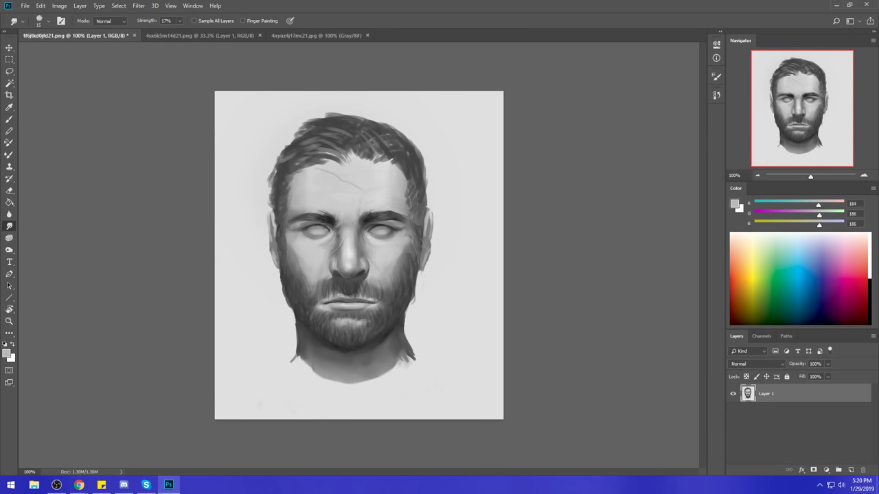
key(bracketleft)
key(bracketleft)
key(bracketleft)
key(bracketright)
key(bracketright)
key(bracketright)
key(bracketright)
key(bracketright)
key(bracketleft)
key(bracketleft)
key(bracketleft)
key(bracketright)
key(bracketright)
key(bracketleft)
key(bracketleft)
drag(180, 20, 190, 33)
key(bracketleft)
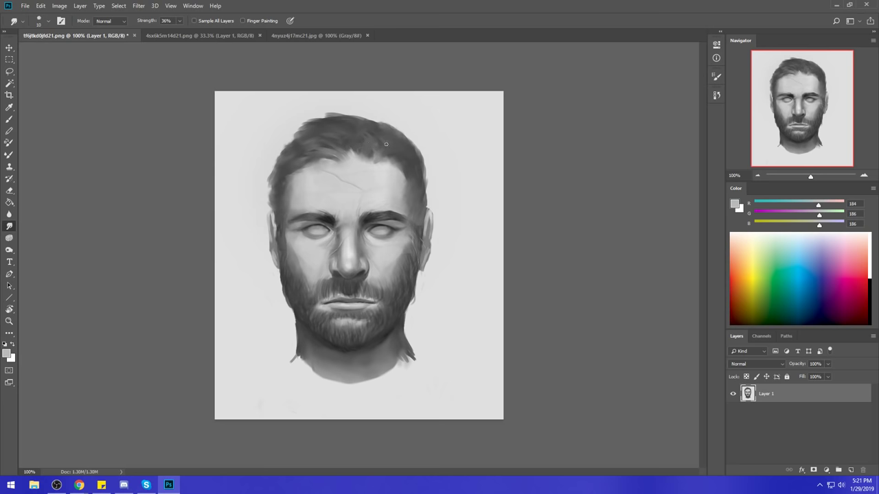
Block lighter tones into the front and crown of the hair with a size 40 brush, sampling hair and forehead grays.
key(b)
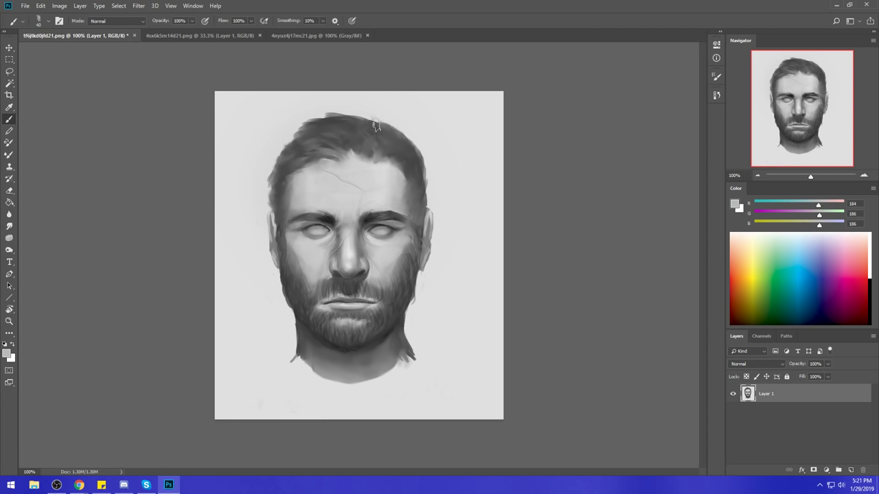
alt+click(375, 156)
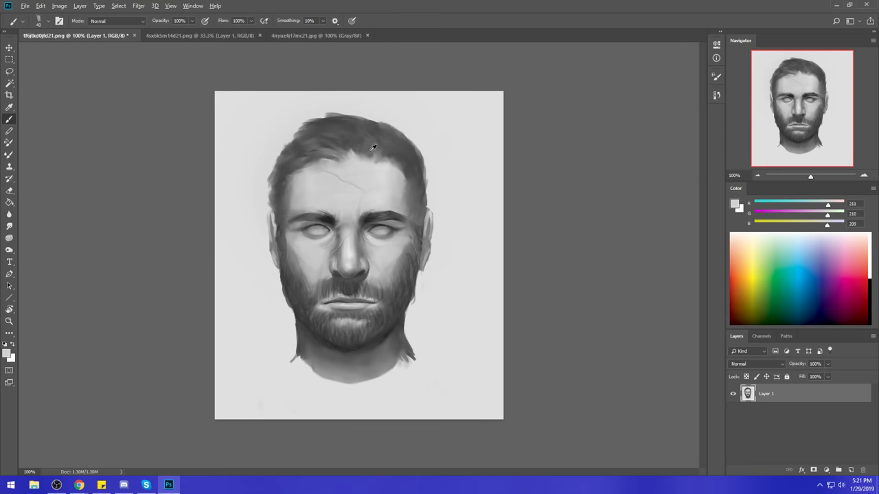
alt+click(395, 145)
alt+click(375, 140)
alt+click(362, 138)
alt+click(358, 152)
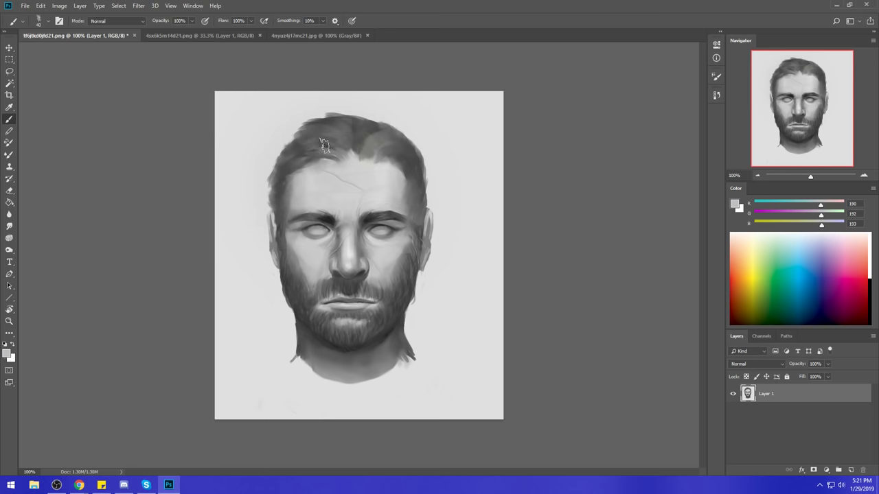
Paint dark swept-back strands in the hair with the eyebrow tone, reducing the brush to size 15, and smudge them to blend.
alt+click(371, 217)
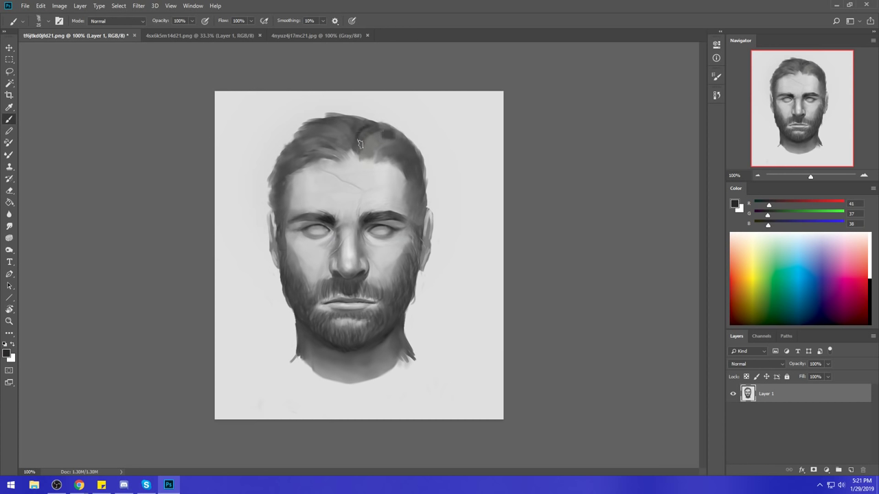
drag(385, 135, 360, 146)
key([)
key([)
mouse_move(329, 133)
mouse_down()
mouse_move(306, 137)
mouse_move(317, 128)
mouse_move(343, 139)
mouse_move(296, 158)
mouse_up()
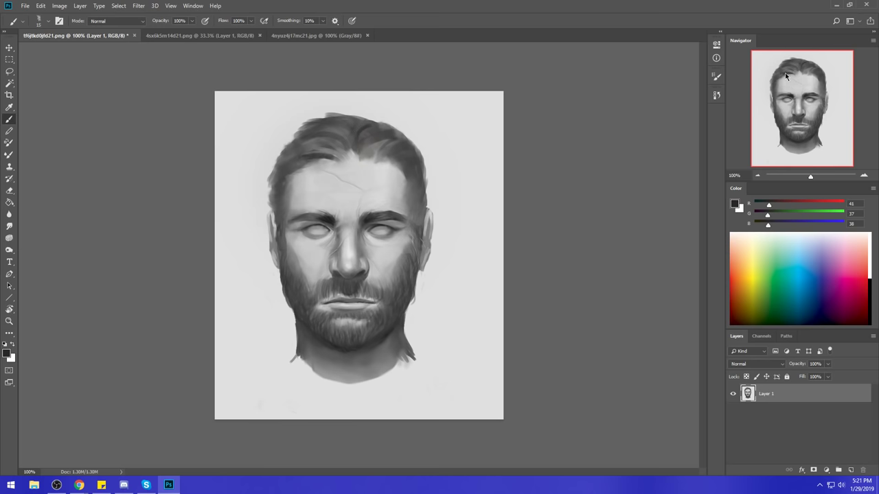
click(9, 226)
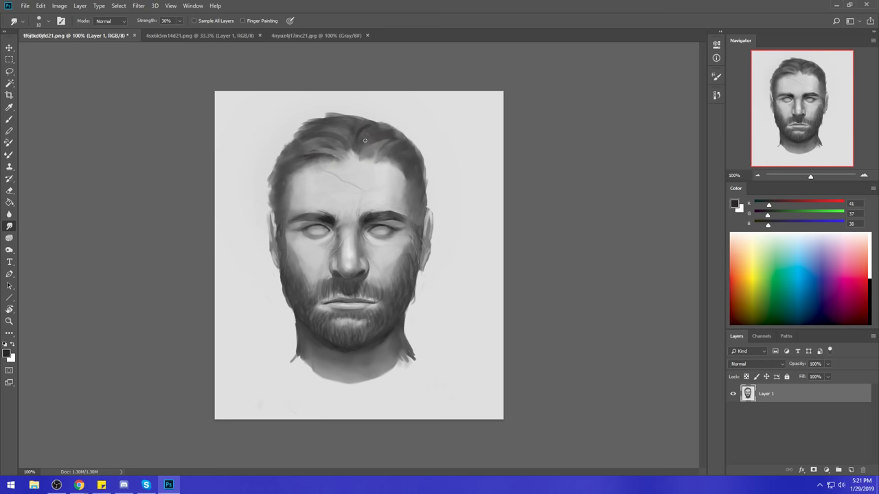
Trim the hair silhouette along the crown and both sides by painting over its edges with the sampled background gray.
key(b)
alt+click(364, 111)
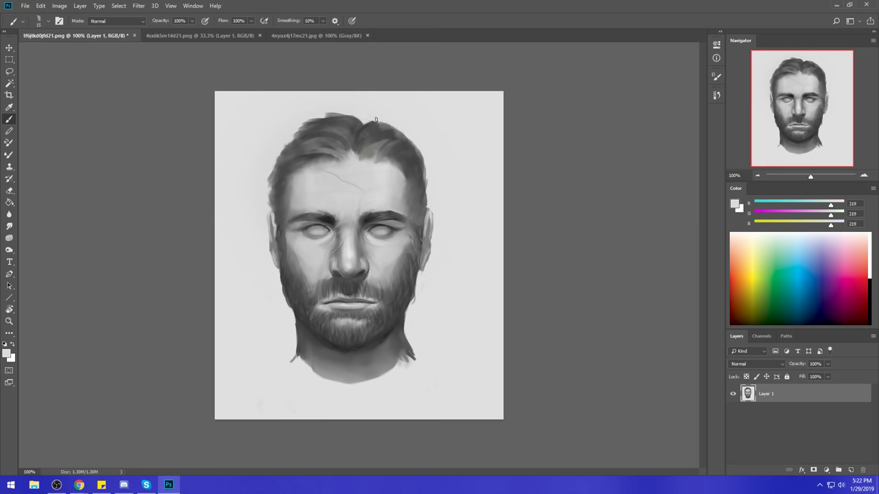
alt+click(329, 111)
drag(329, 111, 285, 142)
drag(428, 169, 432, 210)
drag(268, 174, 272, 209)
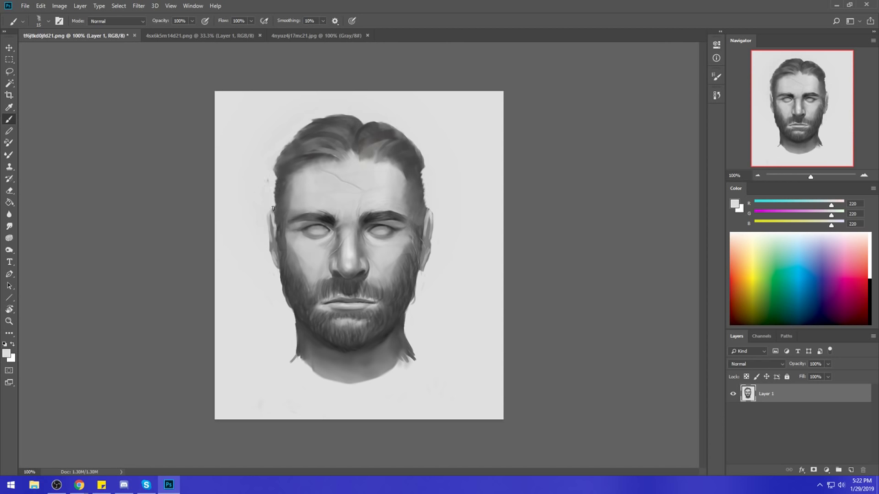
Clean up the side hair edges with sampled dark hair gray and repaint the temple hairline with a sampled skin gray.
alt+click(283, 173)
alt+click(421, 166)
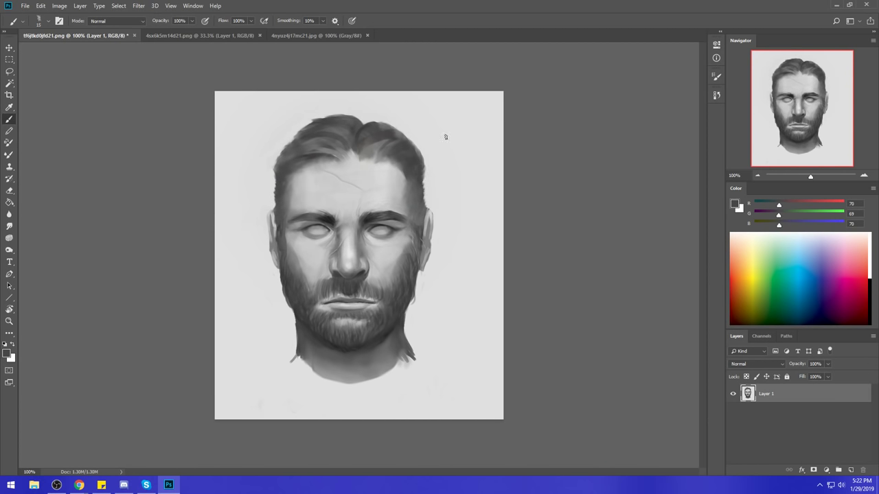
alt+click(405, 182)
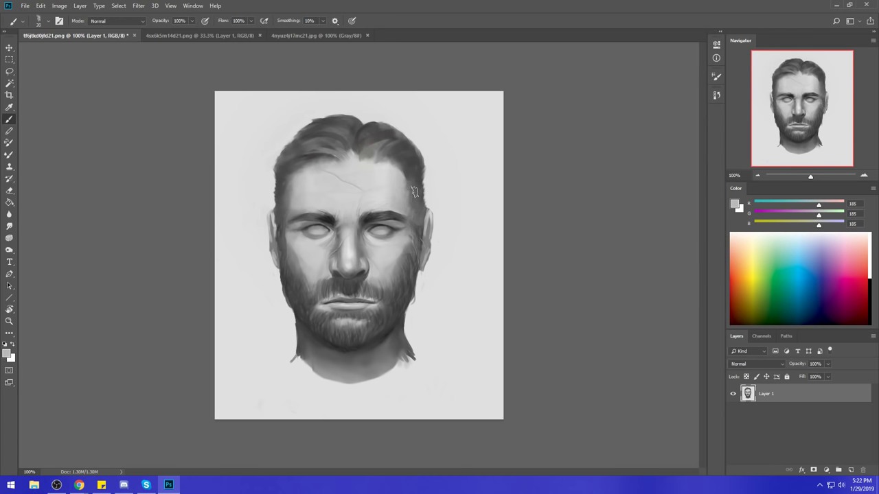
drag(412, 192, 411, 182)
Set the brush to Darken mode and deepen the eye sockets and inner brows with dark gray sampled near the eyebrow.
alt+click(387, 212)
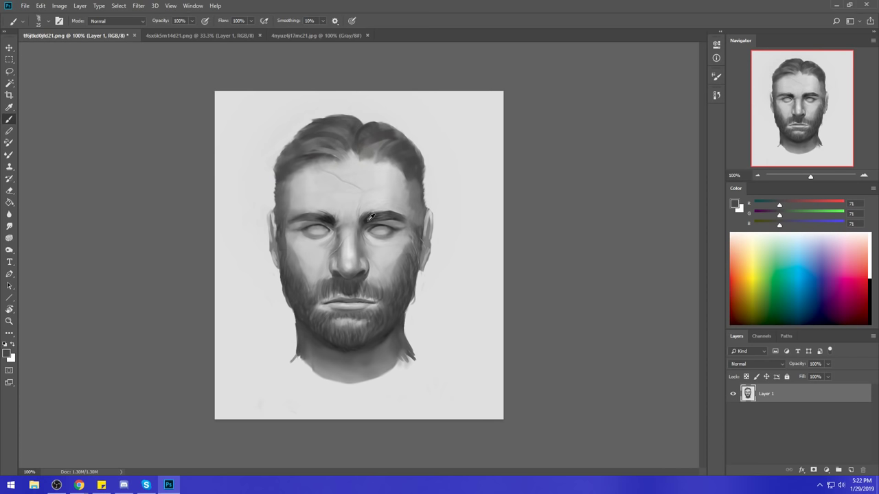
click(115, 22)
click(108, 61)
alt+click(376, 227)
drag(319, 230, 296, 234)
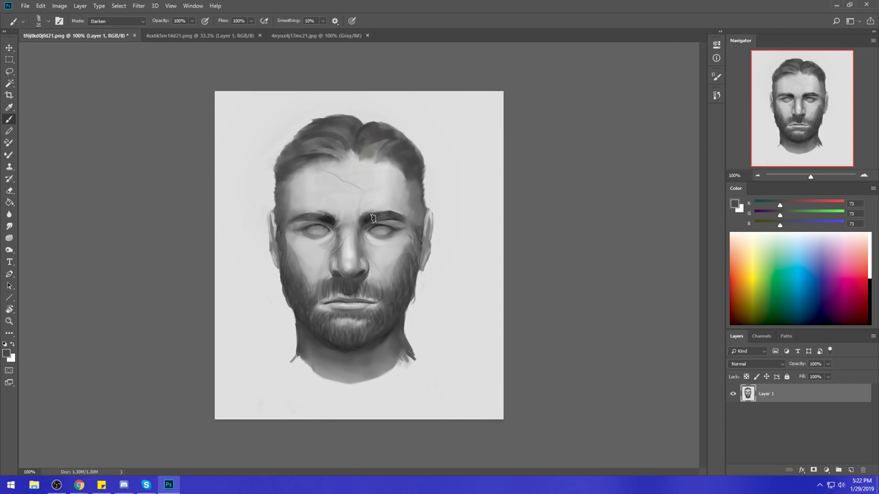
click(324, 221)
Shade across the nose bridge between the eyes with a size 20 brush, and smudge the shadow to blend it.
key(bracketleft)
drag(358, 224, 339, 224)
click(9, 226)
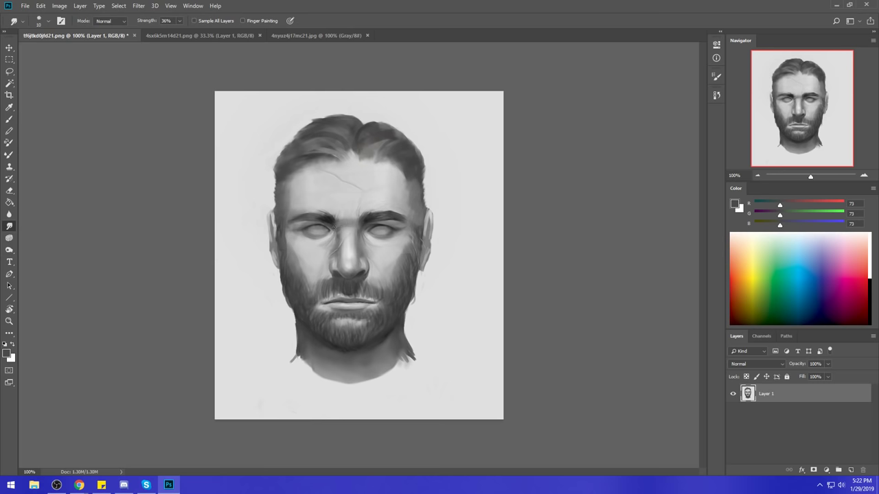
drag(339, 219, 357, 223)
Set the brush to Lighten mode and brighten the nose bridge with light gray sampled from the cheek.
key(b)
alt+click(374, 251)
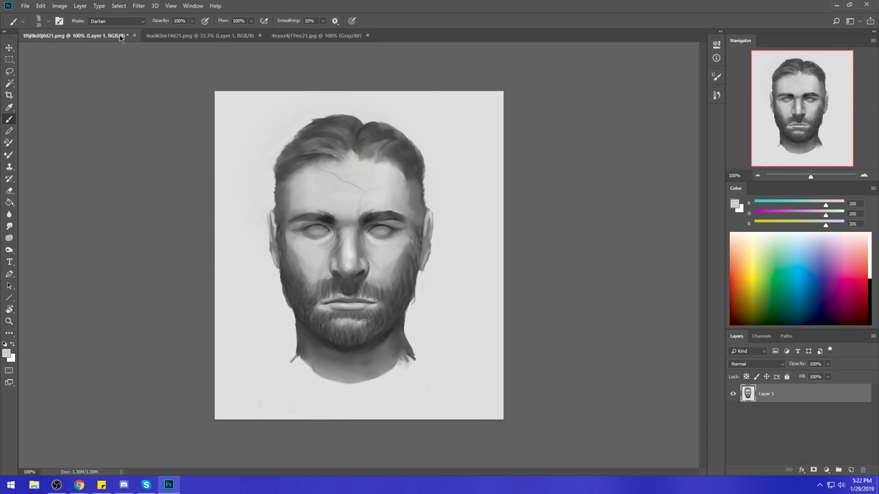
click(116, 21)
click(122, 102)
alt+click(377, 253)
mouse_move(353, 250)
mouse_down()
mouse_move(343, 256)
mouse_move(333, 239)
mouse_move(344, 235)
mouse_up()
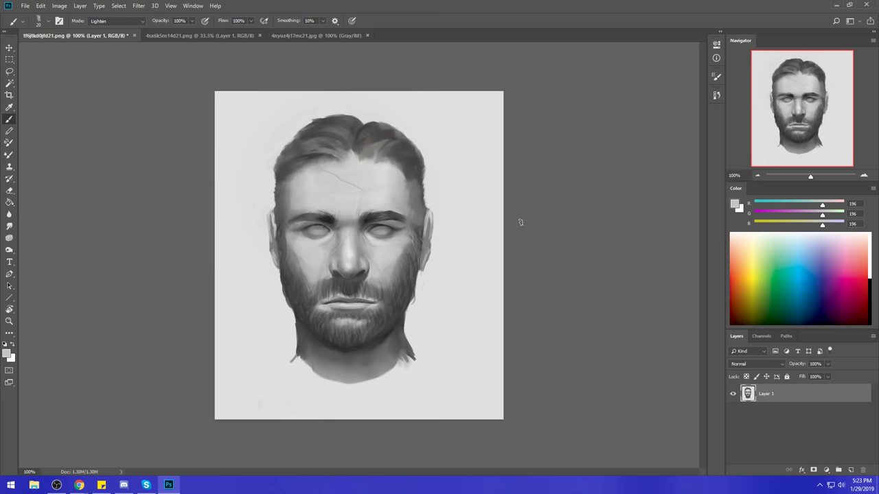
Set the brush to Darken mode, shade the side of the nose with mid gray sampled there, and smudge the shading.
alt+click(382, 248)
click(121, 22)
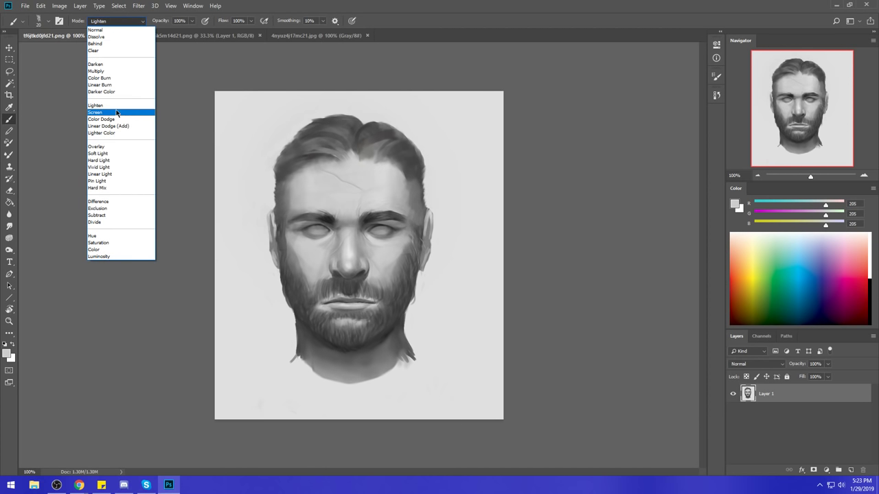
click(120, 64)
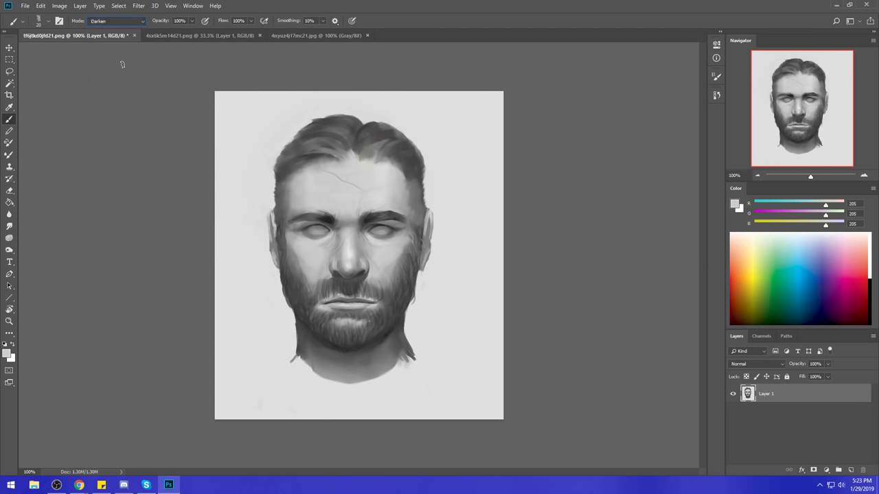
alt+click(337, 260)
alt+click(336, 266)
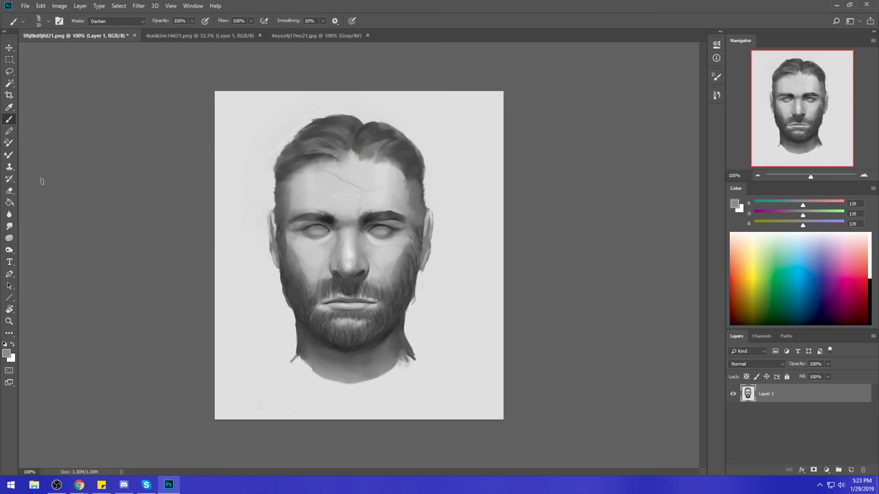
click(9, 226)
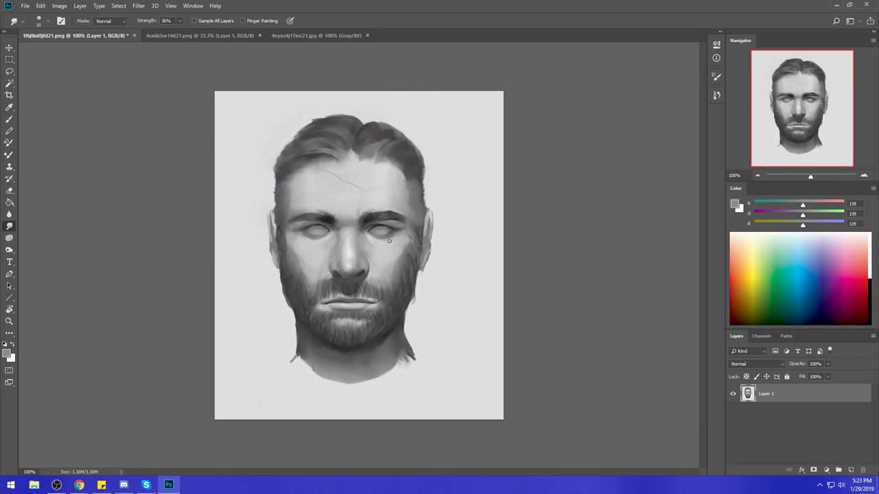
Deepen the eye contours with a size 7 brush in Darken mode, using dark gray sampled at the inner eye corner.
key(b)
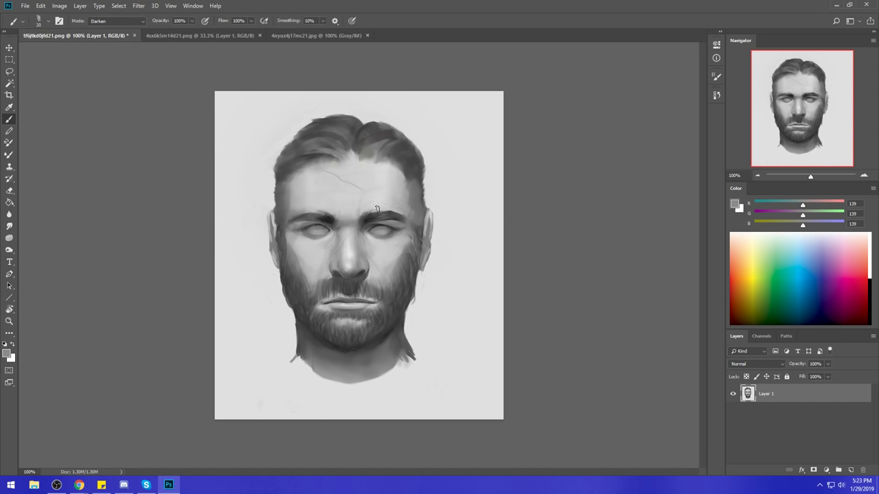
alt+click(369, 225)
click(110, 21)
click(118, 61)
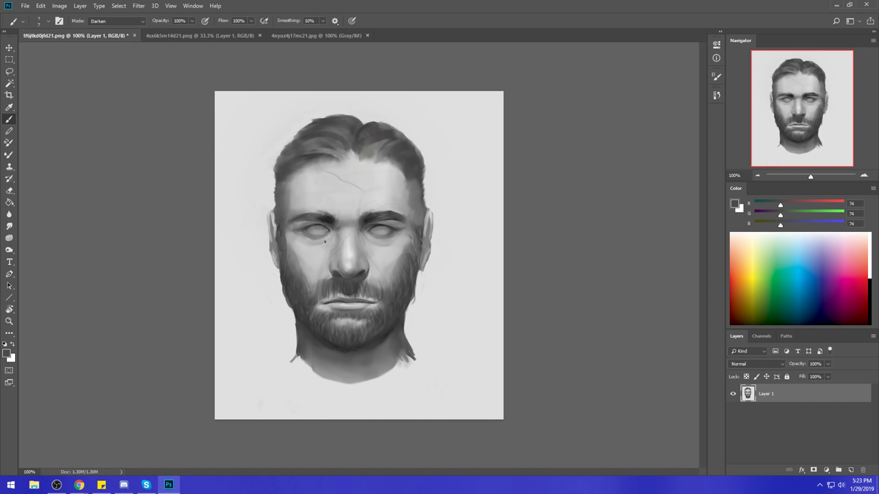
click(9, 226)
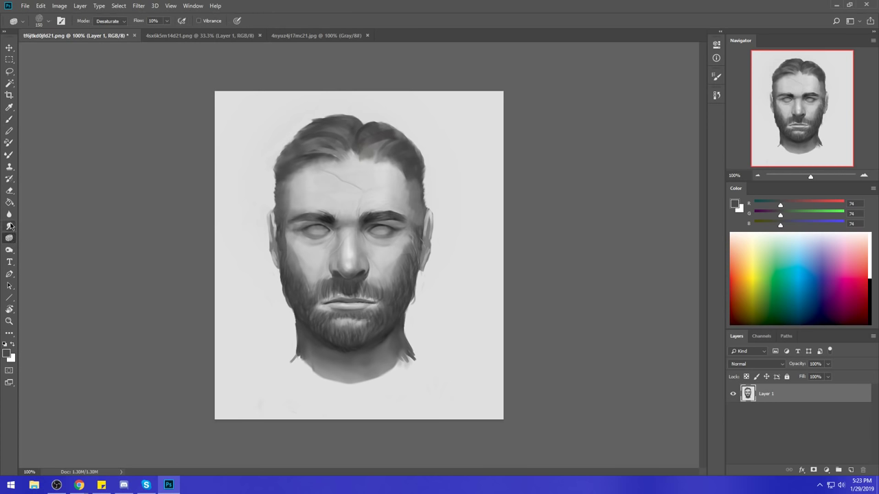
key(b)
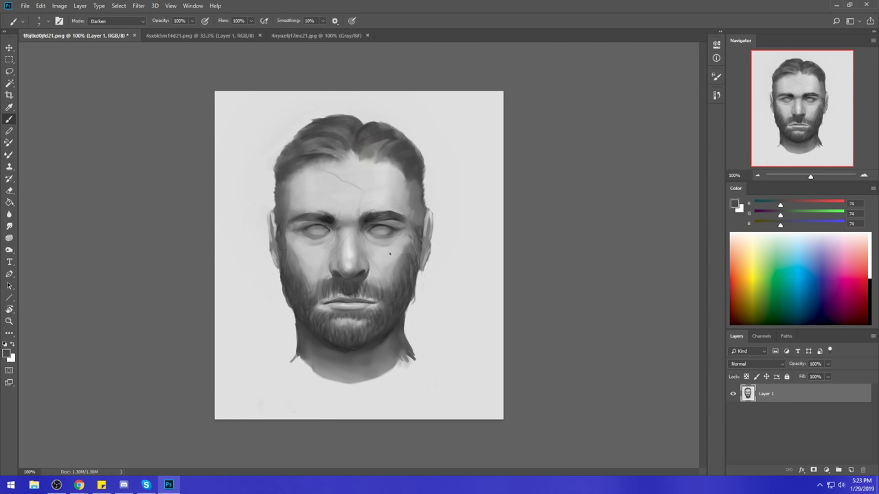
Set the brush to Normal mode, touch up the lower eyelids with light gray sampled below the eye, and smudge them.
alt+click(383, 237)
click(131, 21)
click(135, 31)
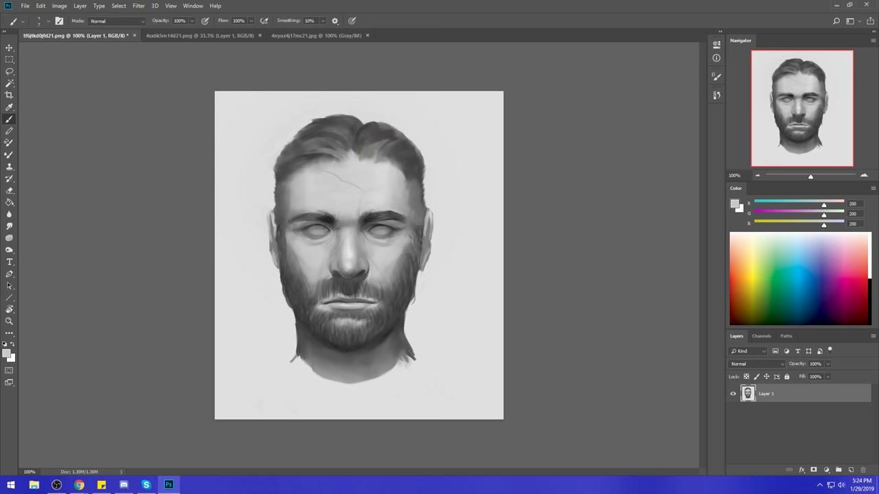
click(9, 227)
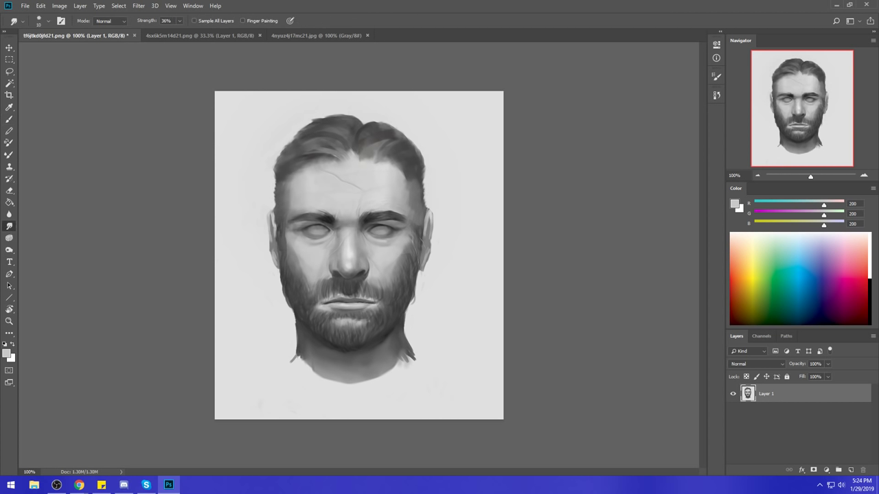
Sample dark gray from the eyebrow, set the brush to Lighten mode, and retouch the eyes with gray sampled from the eyeball.
key(b)
alt+click(384, 217)
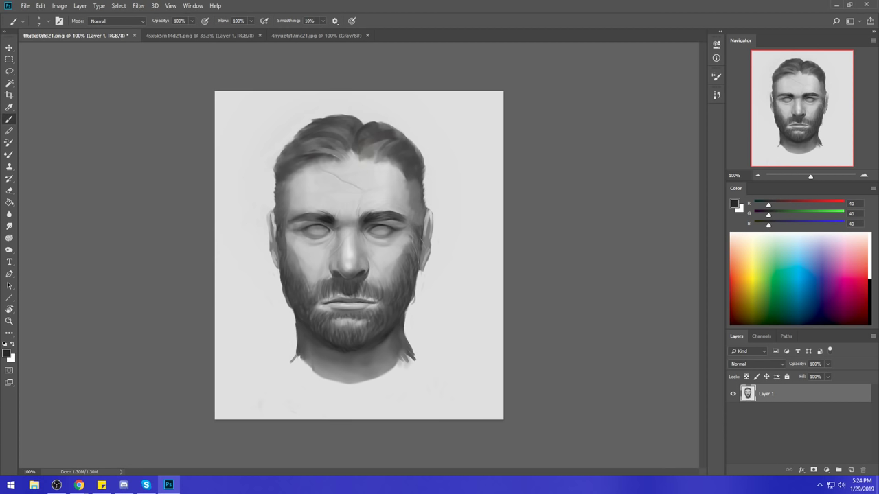
click(111, 22)
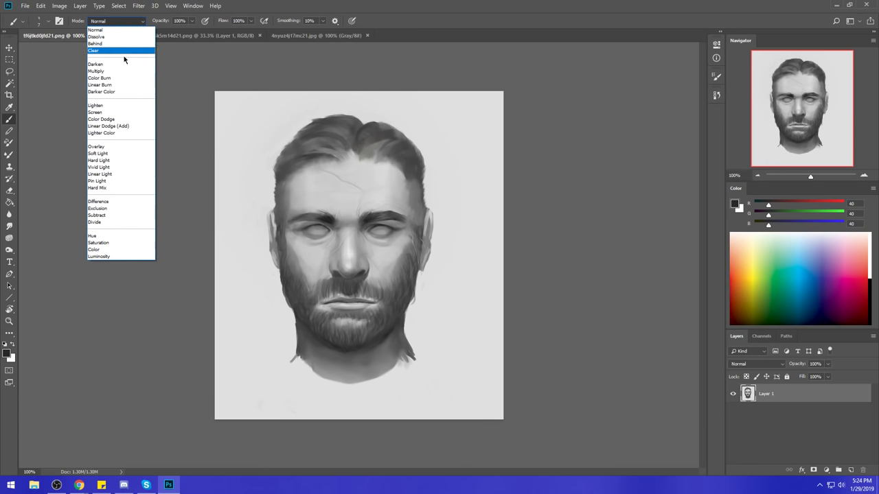
click(105, 106)
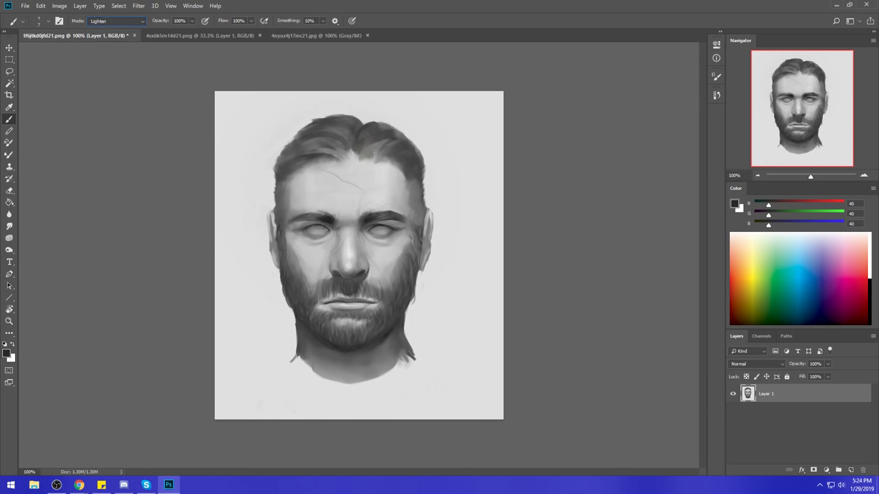
alt+click(390, 229)
alt+click(385, 228)
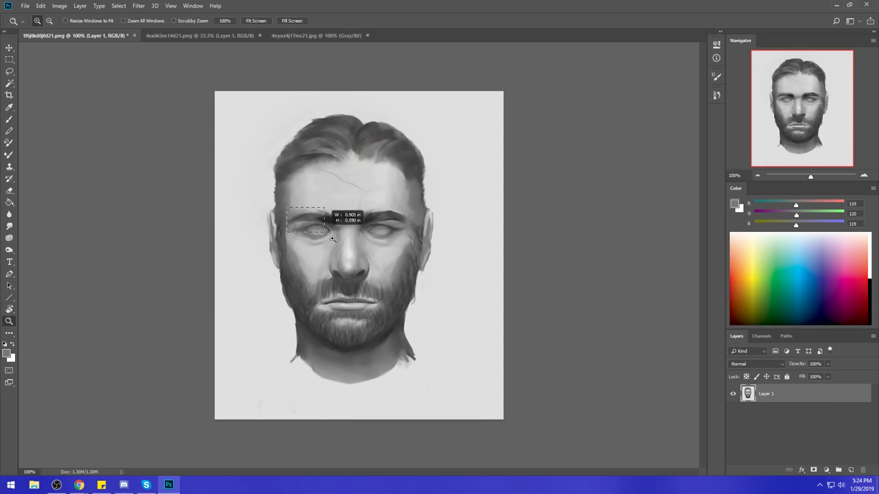
Draw the upper eyelid lines with a small brush in Normal mode, using near-black gray sampled around the brow and lid.
scroll(351, 230, up, 5)
scroll(550, 206, down, 5)
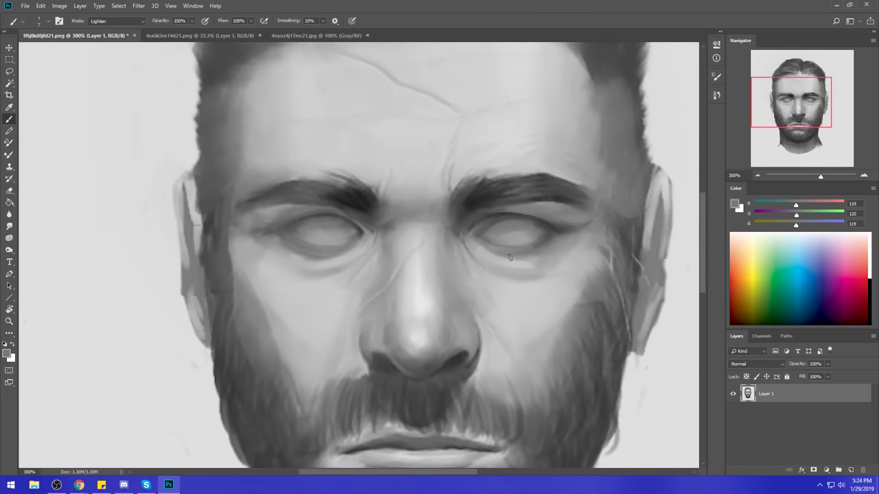
drag(514, 286, 458, 214)
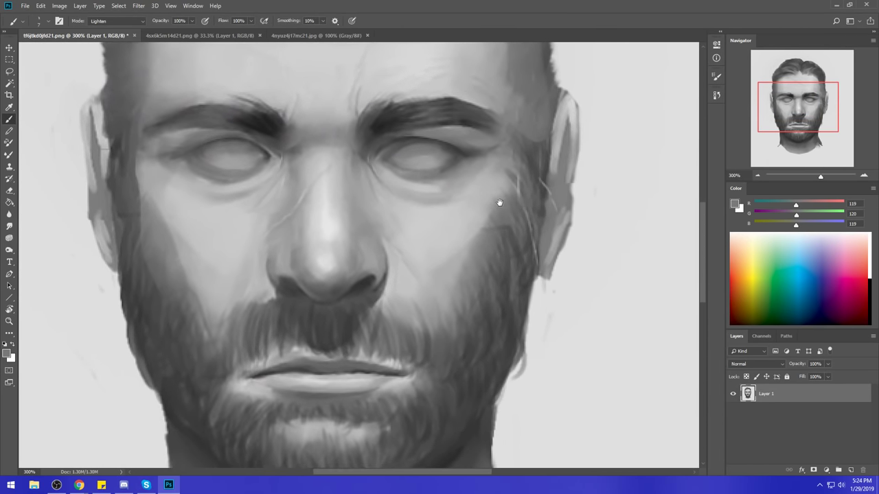
right_click(499, 199)
double_click(577, 402)
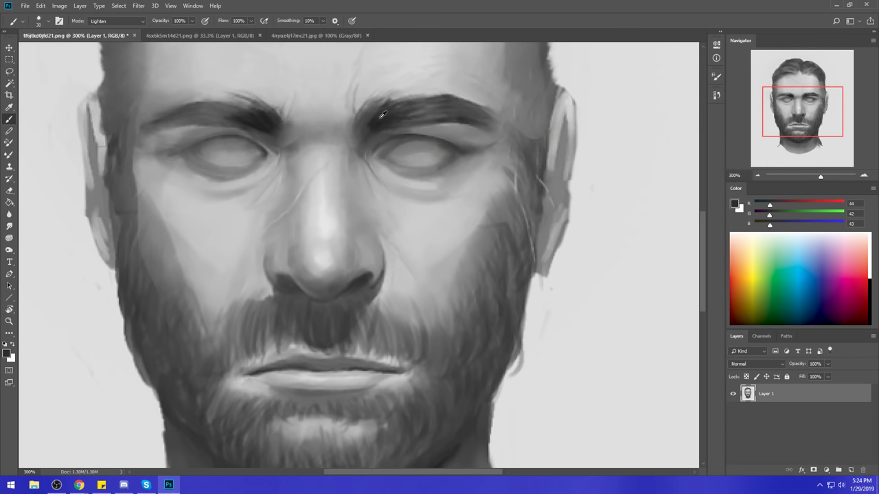
alt+click(405, 133)
click(141, 22)
click(142, 30)
click(192, 22)
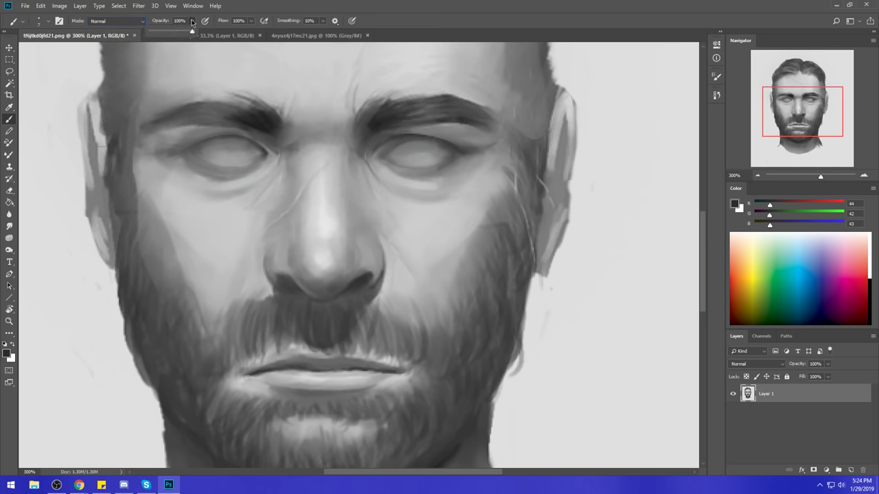
click(407, 136)
Refine the eyelids with grays sampled around the eye and paint light gray along the lower lid.
alt+click(260, 140)
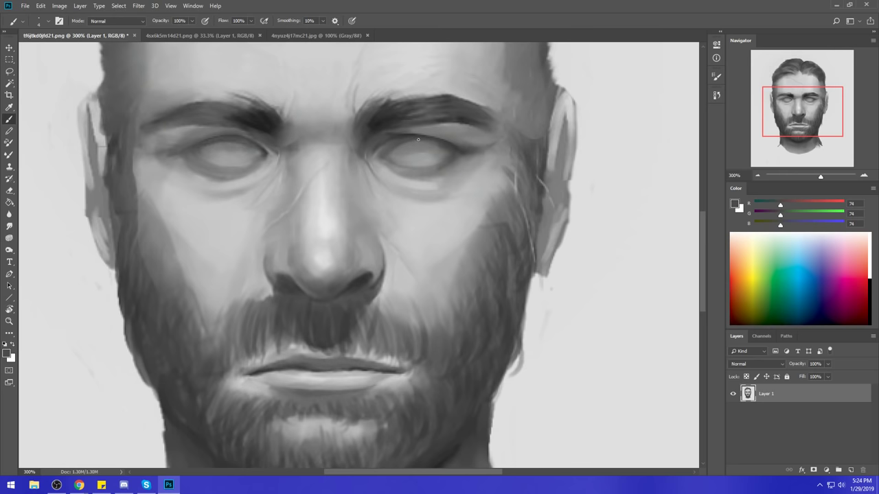
alt+click(240, 168)
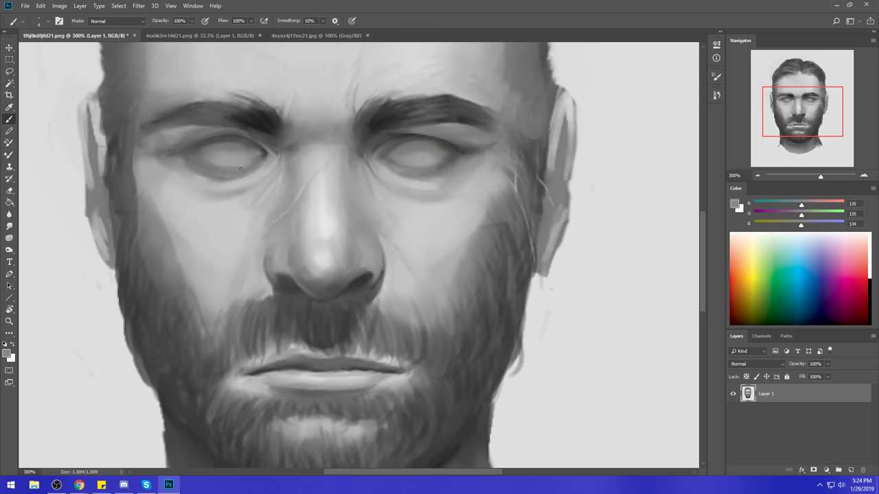
alt+click(250, 176)
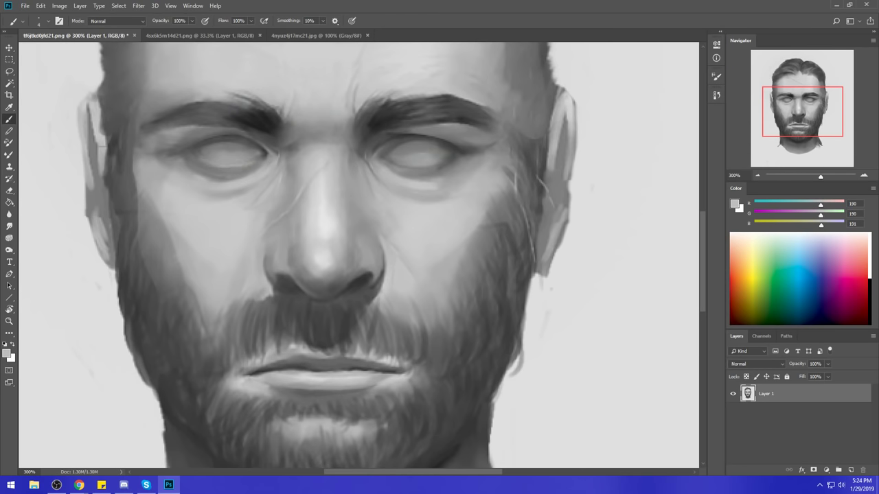
drag(400, 163, 442, 160)
Define the inner corners of both eyes with dark and mid grays sampled from the surrounding lids.
alt+click(387, 146)
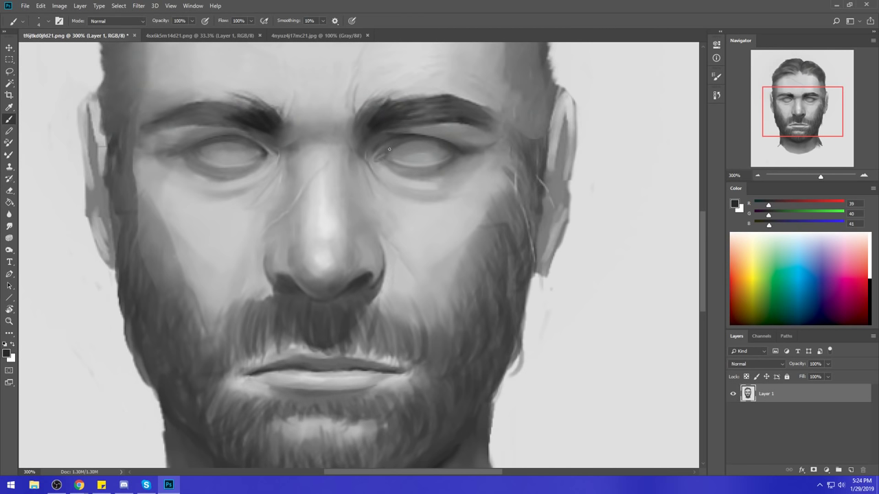
drag(265, 152, 273, 159)
alt+click(372, 162)
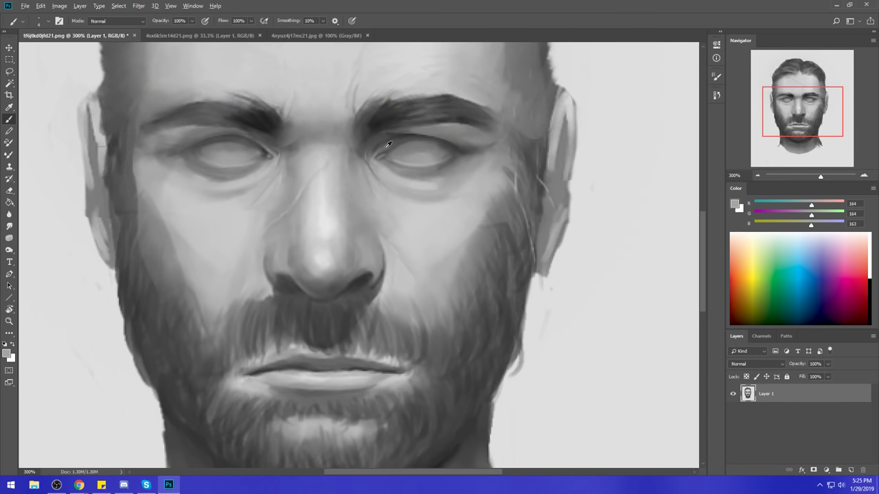
alt+click(264, 149)
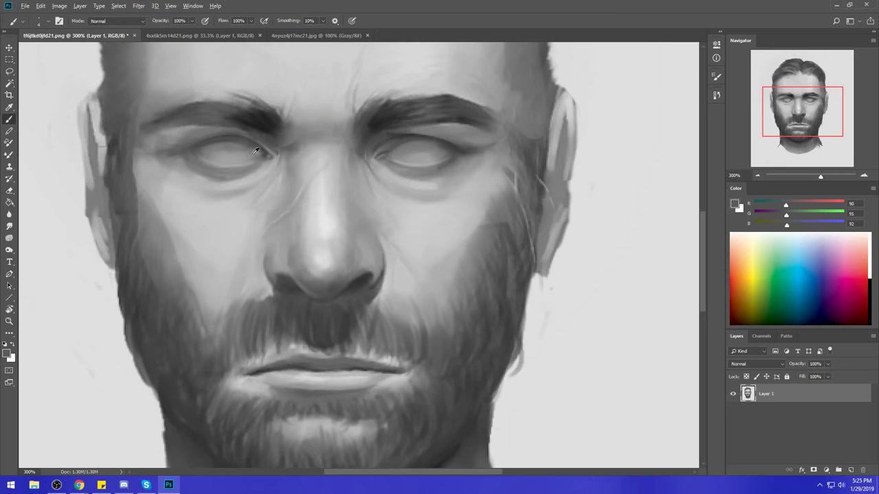
alt+click(255, 151)
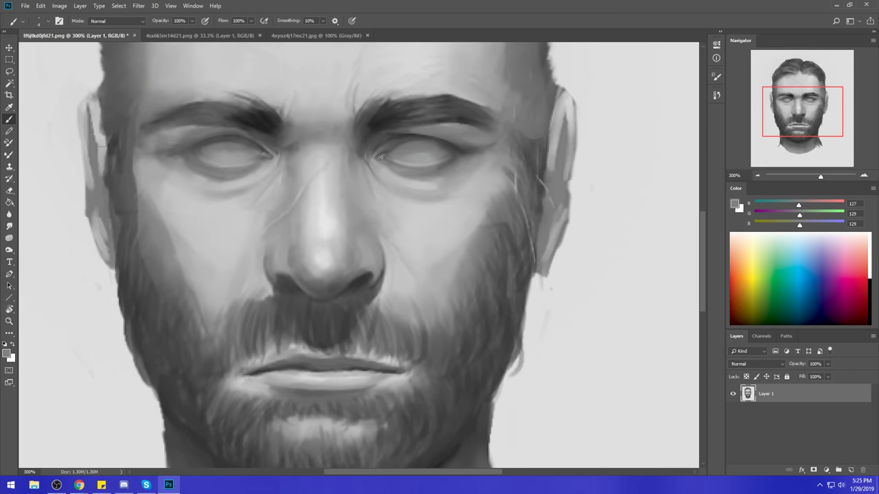
Strengthen the upper lid shadows on both eyes with dark grays sampled along the lids.
alt+click(397, 147)
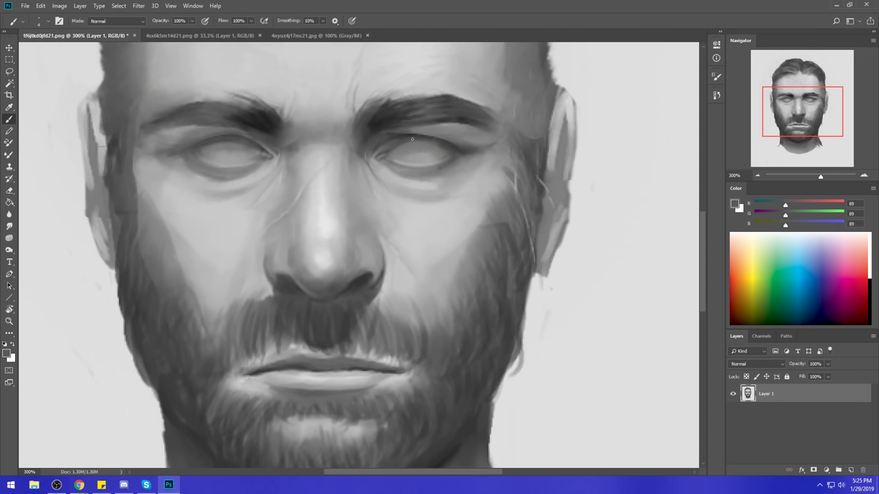
alt+click(429, 141)
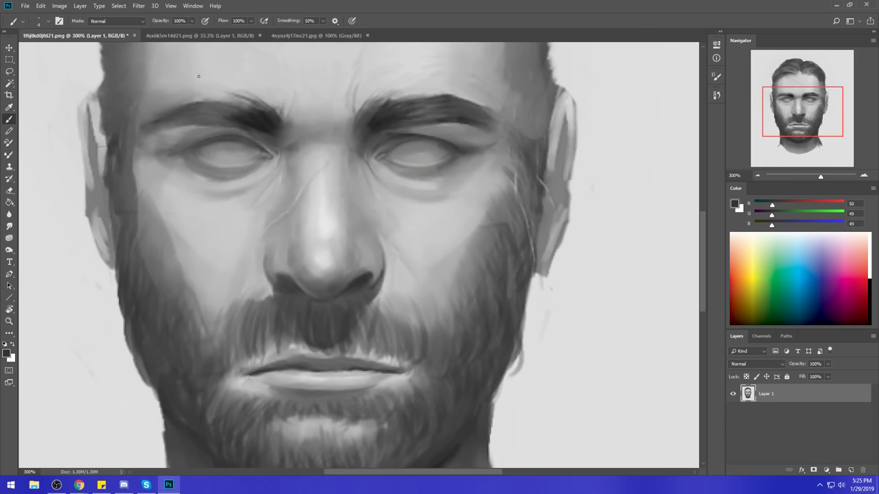
alt+click(266, 135)
Choose the size 80 dry-oil brush and set the foreground color to black.
key(ctrl+0)
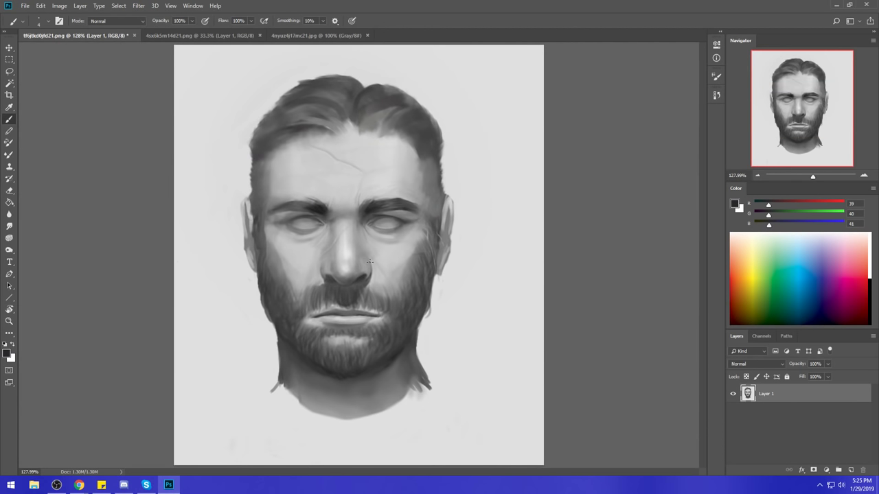
right_click(354, 245)
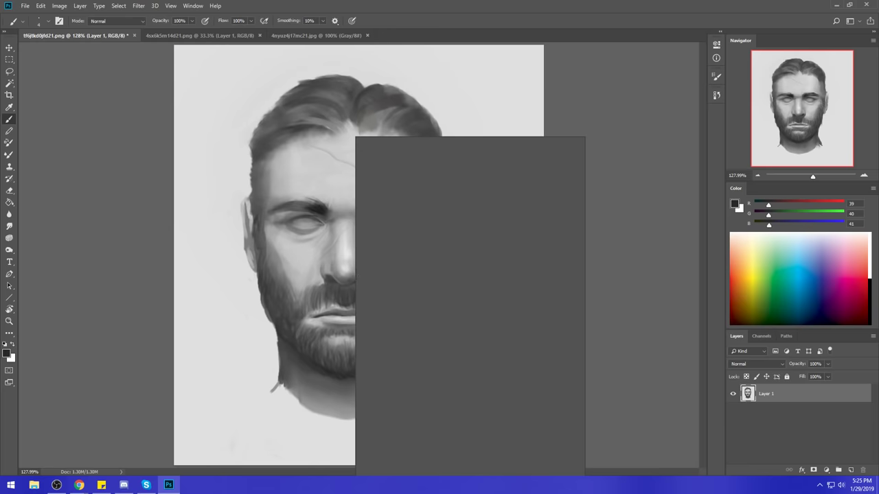
click(638, 320)
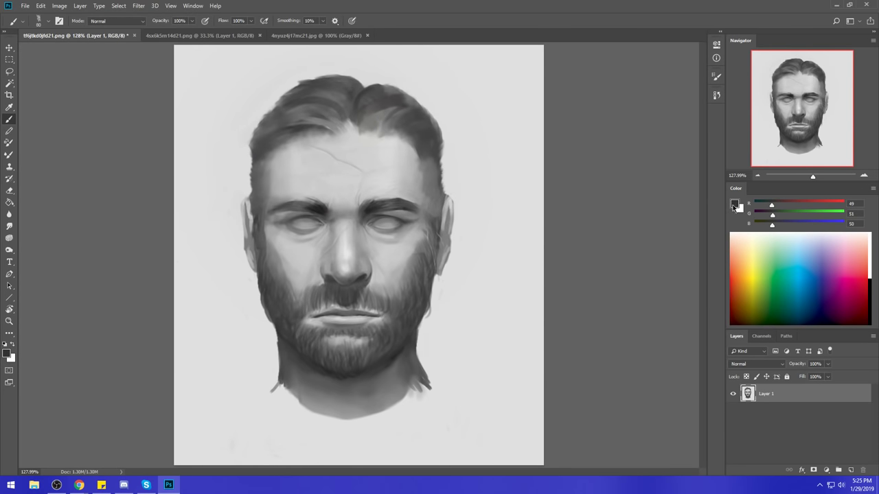
click(734, 204)
drag(640, 330, 636, 363)
click(843, 239)
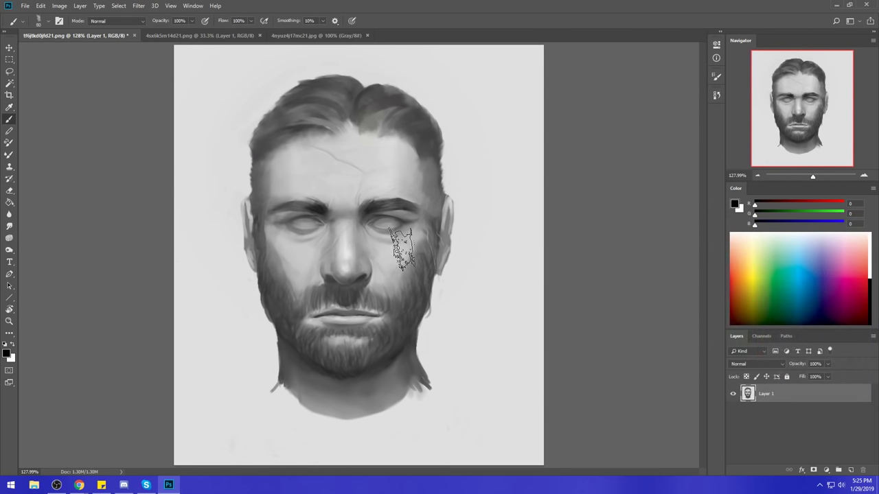
Choose a large soft round brush and set its blend mode to Darken.
right_click(417, 237)
click(496, 282)
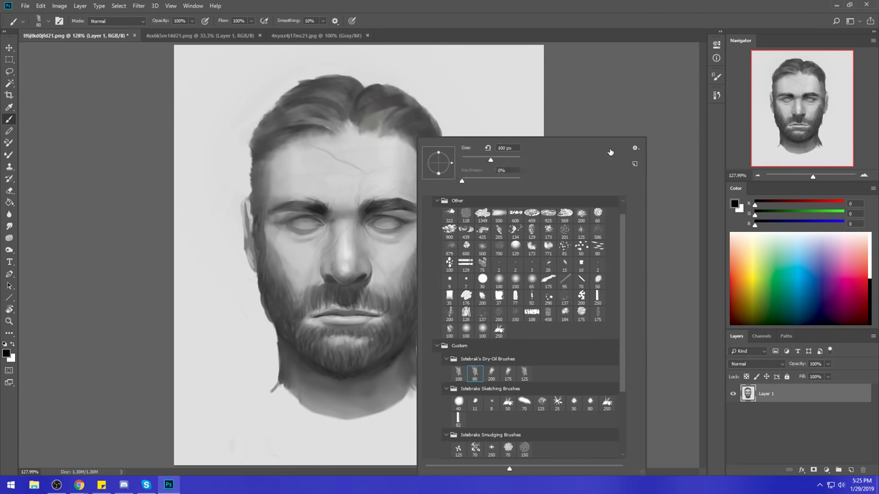
key(ctrl+minus)
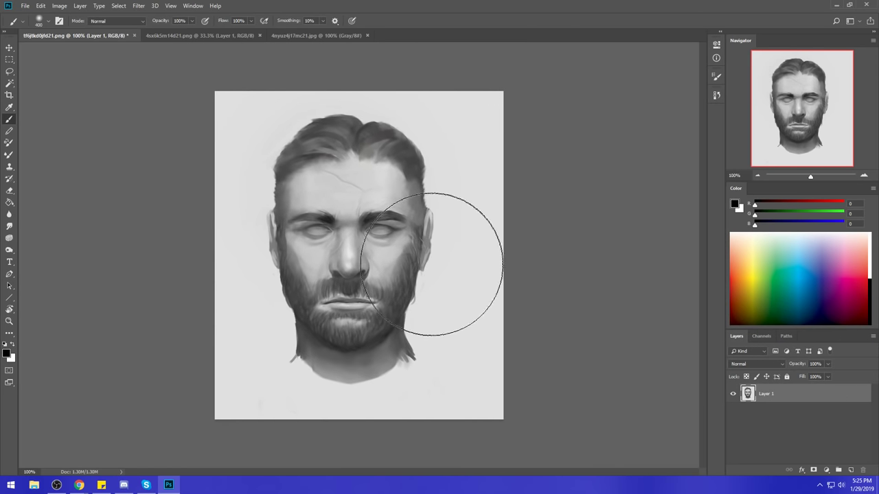
click(117, 21)
click(131, 65)
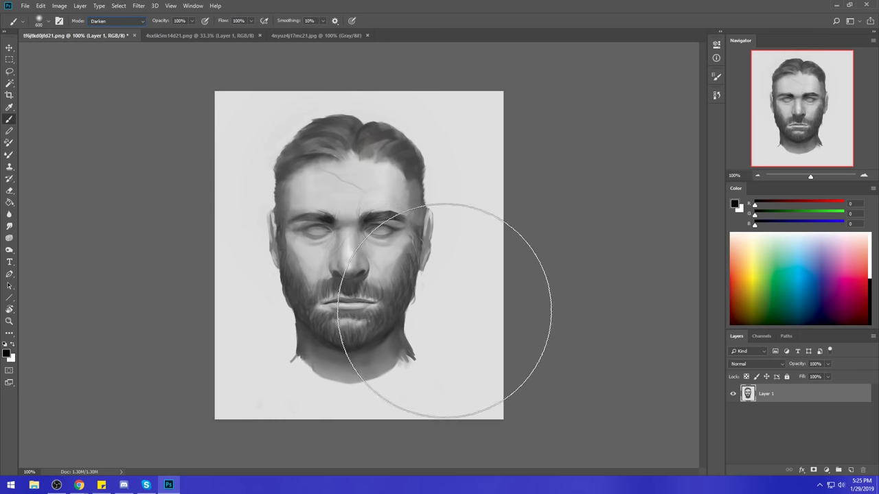
Sample dark gray from the beard and shrink the soft brush to fit the beard area.
alt+click(396, 300)
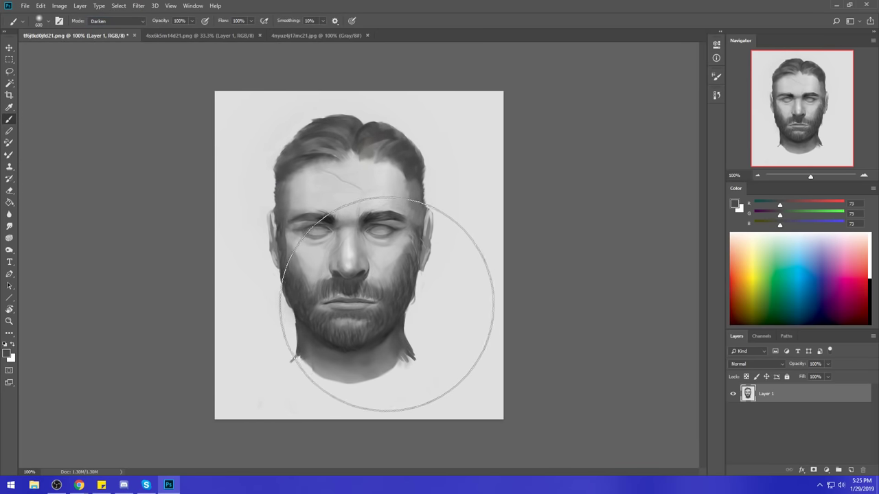
key(bracketleft)
key(bracketleft)
key(bracketleft)
key(bracketleft)
key(bracketleft)
key(bracketleft)
key(bracketleft)
key(bracketleft)
key(bracketleft)
key(bracketleft)
key(bracketleft)
key(bracketleft)
key(bracketleft)
key(bracketleft)
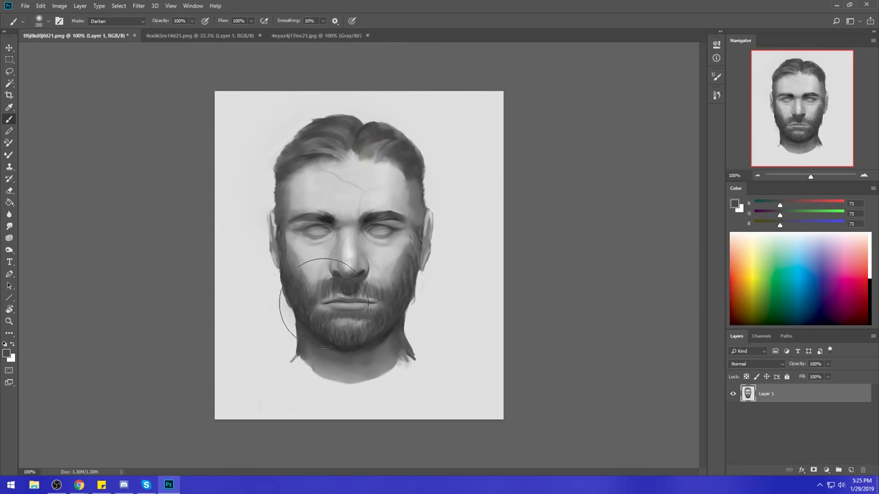
key(bracketright)
key(bracketright)
Sample light gray from the nose area, return the brush blend mode to Normal, and sample dark gray from the mustache.
alt+click(358, 248)
click(191, 20)
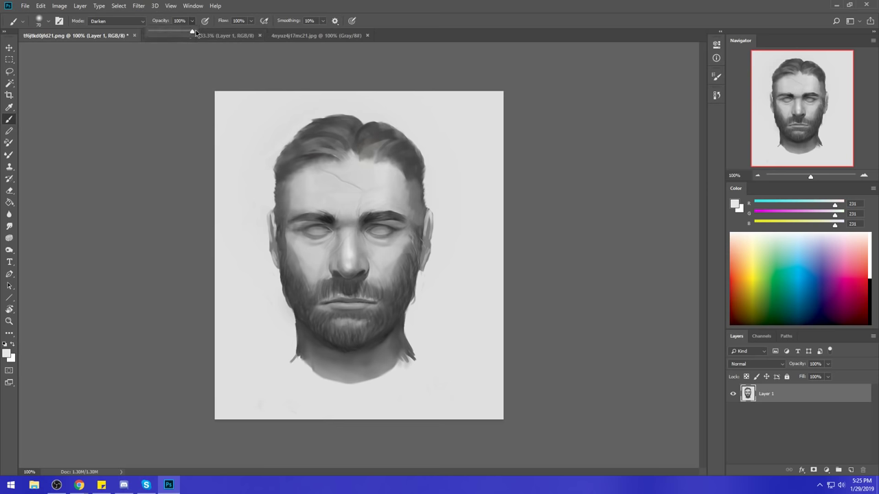
click(333, 300)
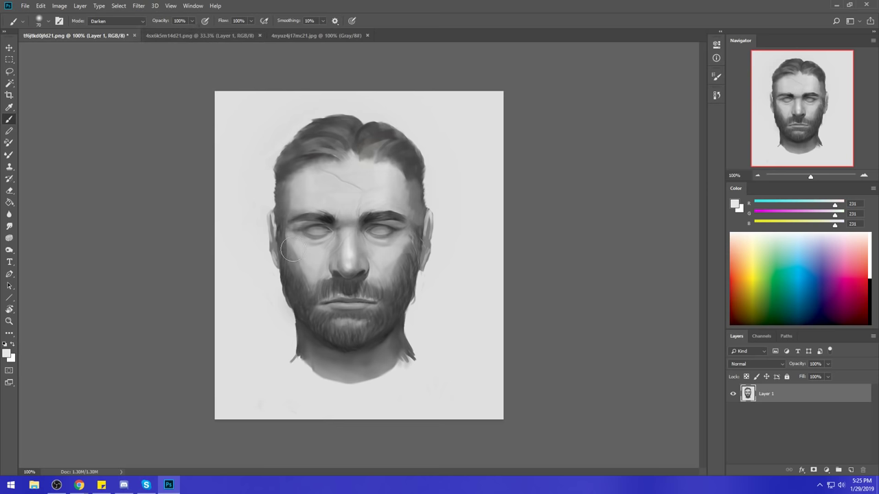
click(134, 21)
click(117, 22)
alt+click(357, 291)
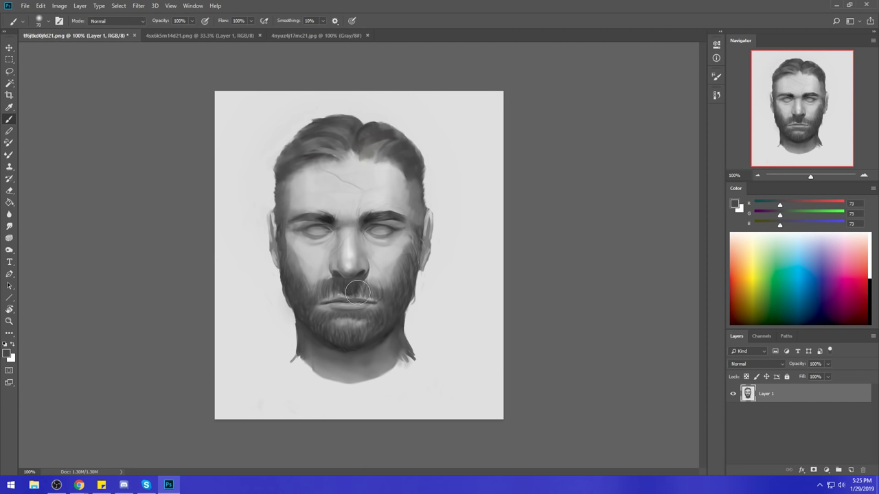
Soften the streaky beard strands along the jaw with the Smudge tool at 36% strength.
click(9, 226)
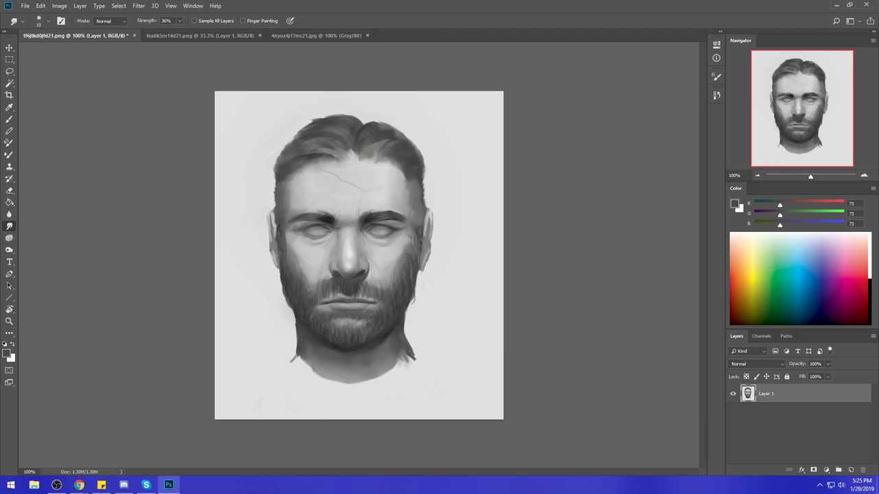
key(bracketright)
drag(296, 306, 302, 314)
key(bracketleft)
key(bracketright)
key(bracketright)
Choose the size 80 dry-oil brush and paint the upper beard edges with light grays sampled from both cheeks.
key(b)
right_click(408, 251)
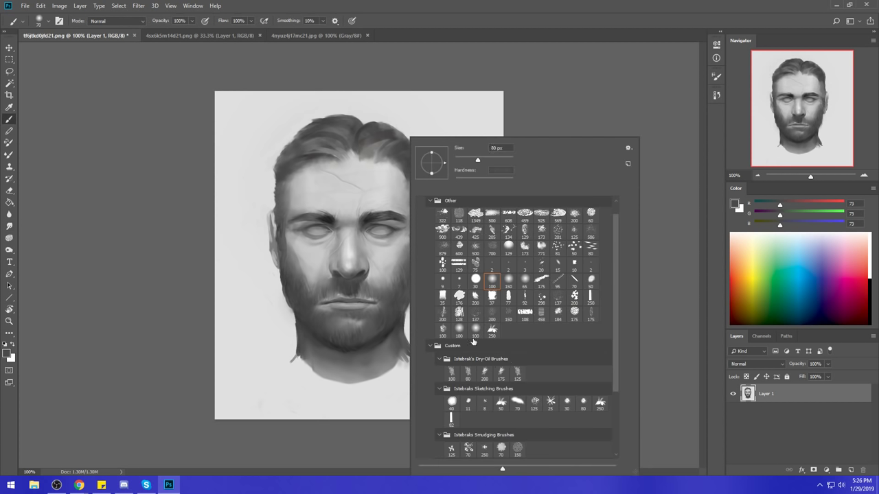
double_click(493, 281)
alt+click(399, 254)
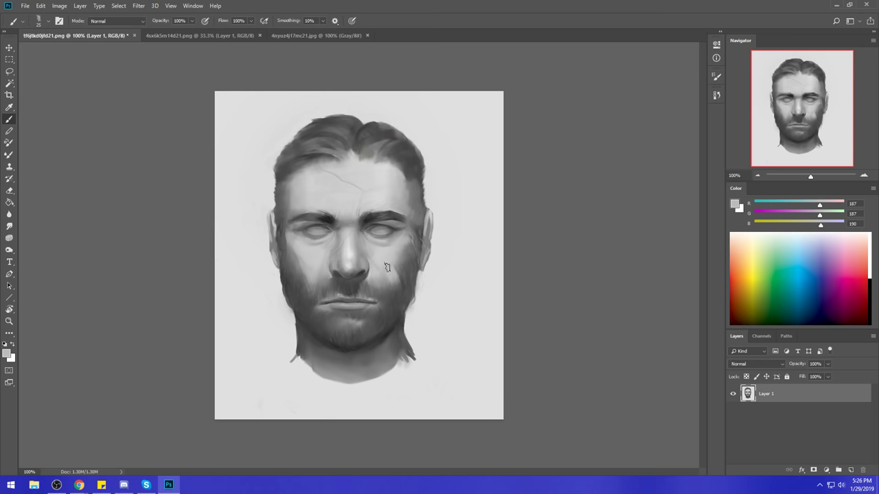
alt+click(309, 269)
alt+click(303, 264)
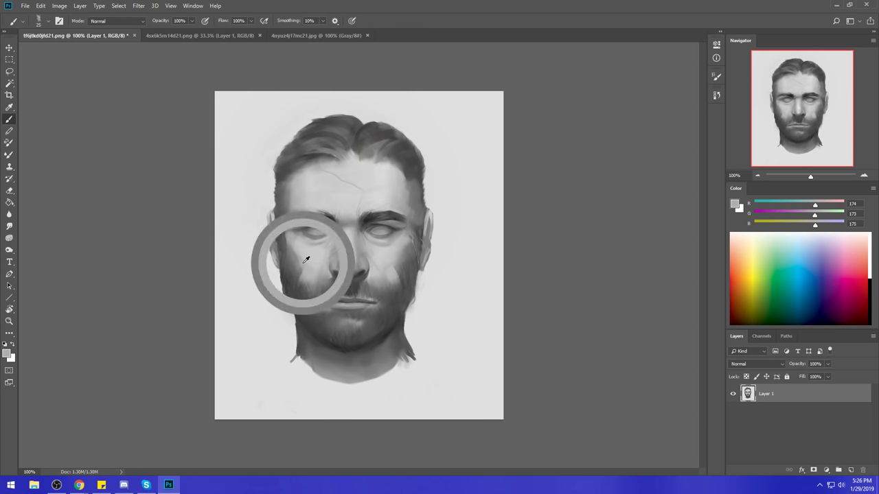
alt+click(374, 270)
alt+click(373, 274)
Refine the area beside the nose and mouth with a smaller dry-oil brush, using grays sampled from the cheek and mustache.
key(bracketleft)
key(bracketleft)
key(bracketleft)
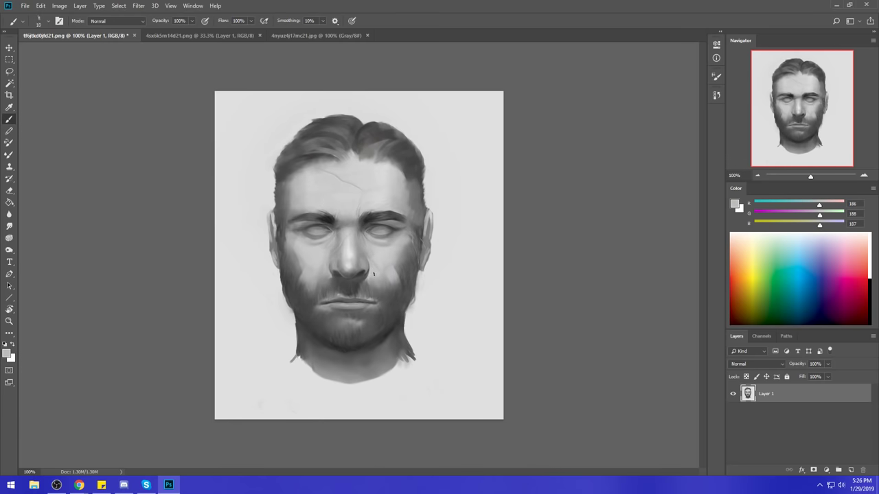
alt+click(318, 262)
alt+click(320, 289)
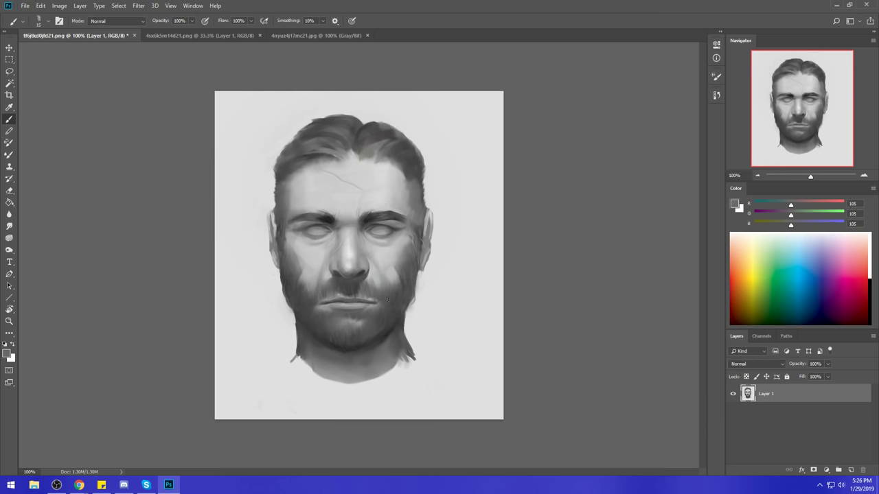
Model the cheekbones under both eyes with mid grays sampled from the cheeks.
alt+click(399, 252)
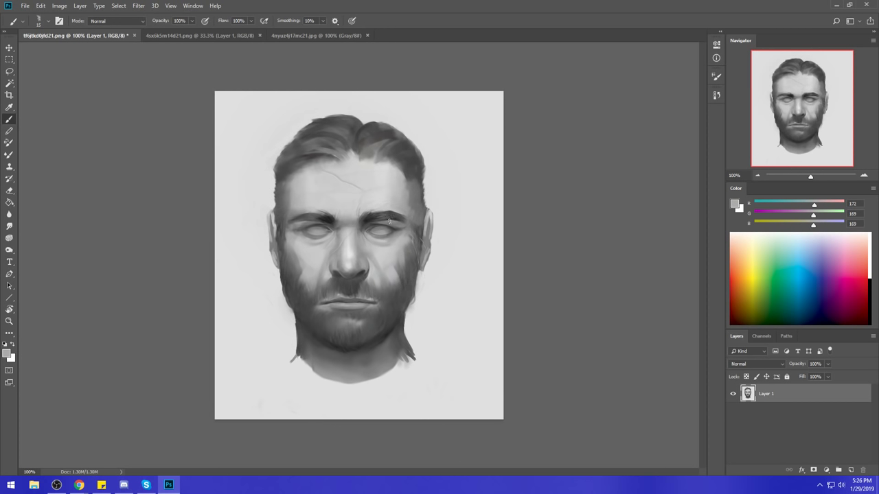
alt+click(401, 259)
alt+click(404, 243)
alt+click(300, 251)
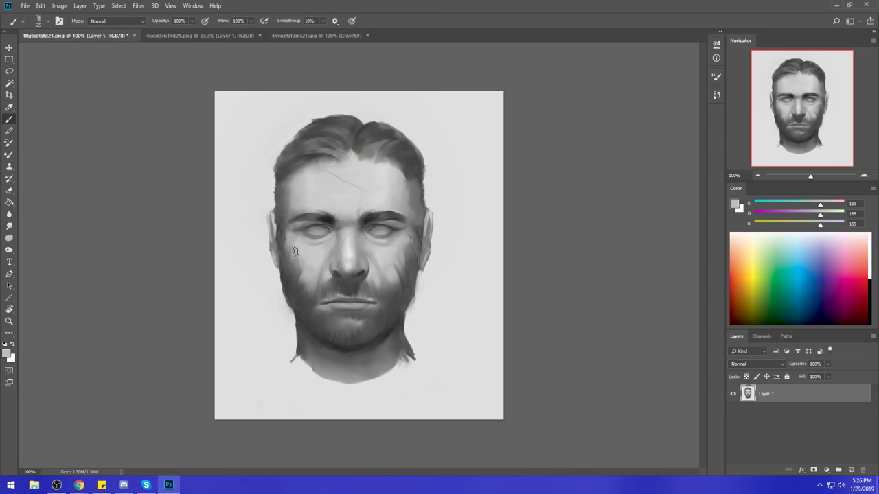
alt+click(306, 260)
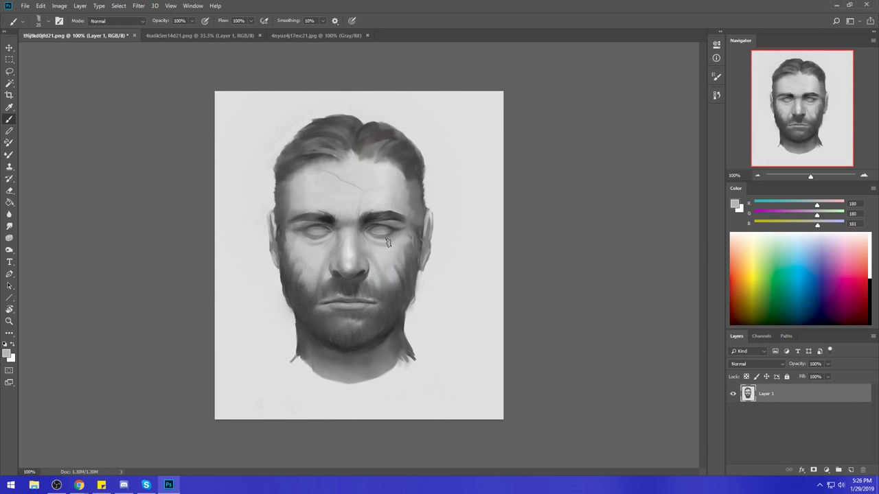
Blend the cheeks into the beard on both sides with light and dark grays sampled around the beard line.
alt+click(299, 260)
alt+click(293, 288)
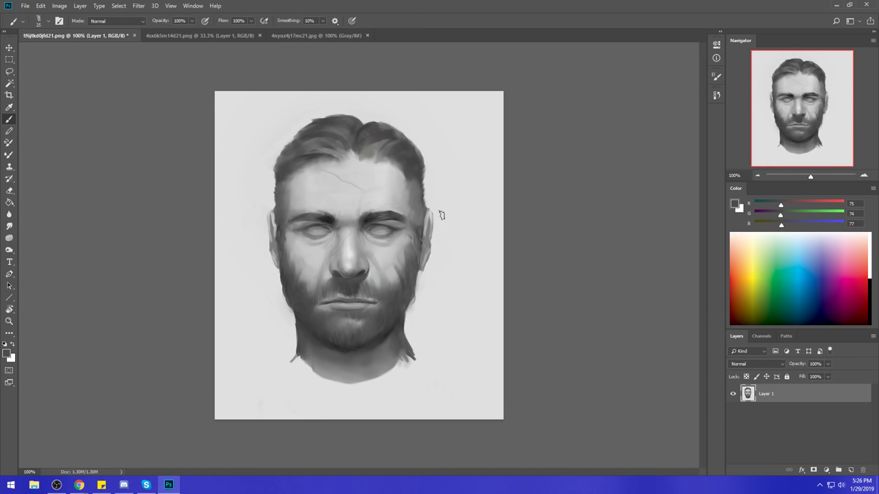
alt+click(393, 262)
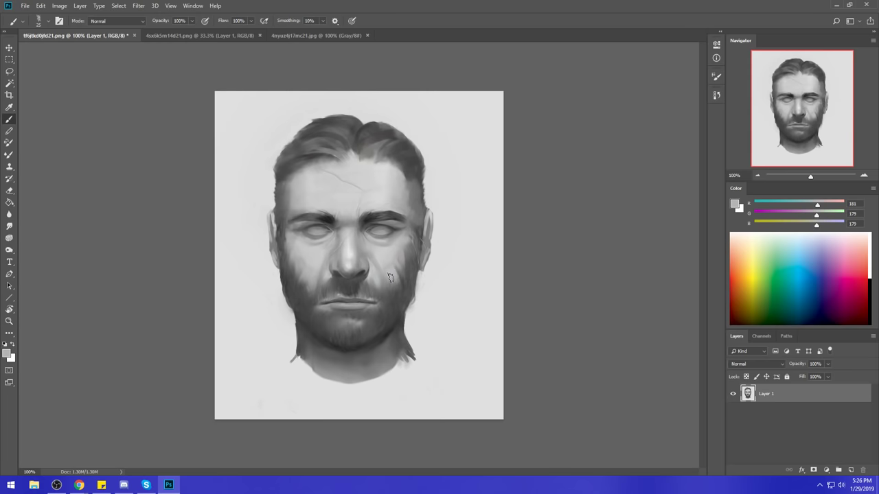
alt+click(403, 248)
alt+click(404, 248)
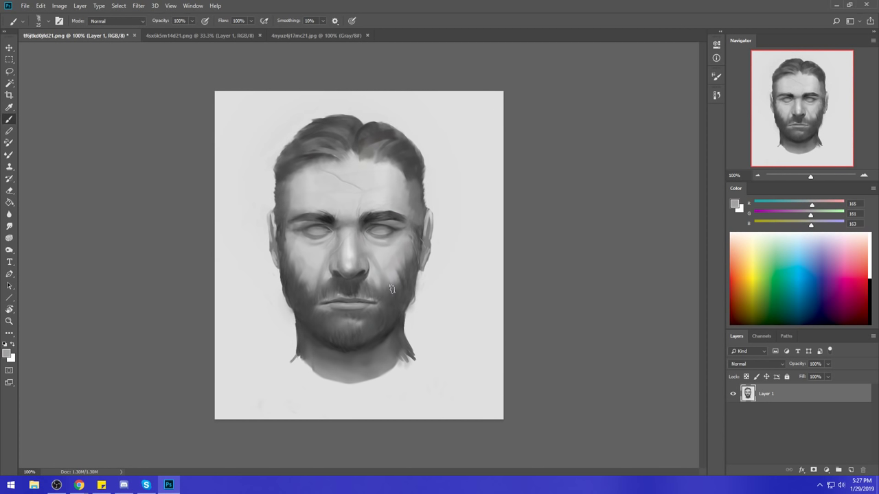
Even out the cheek planes with light grays sampled from the cheek opposite the painted one.
alt+click(291, 249)
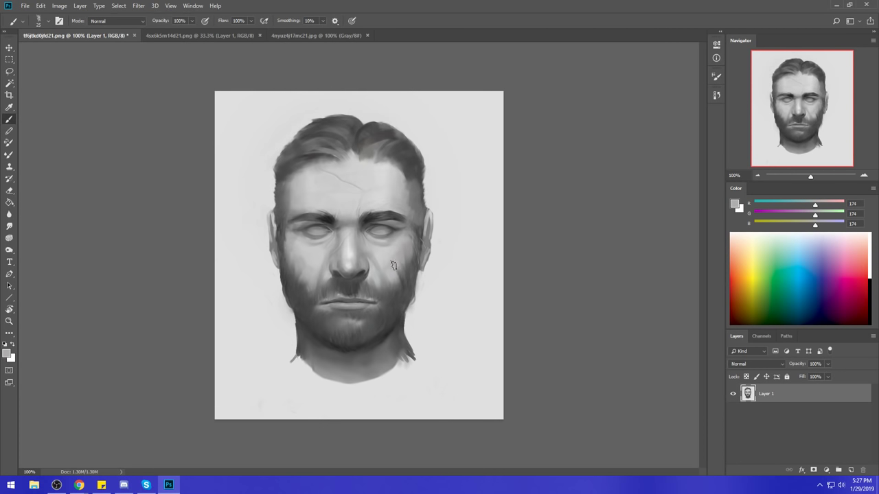
alt+click(319, 257)
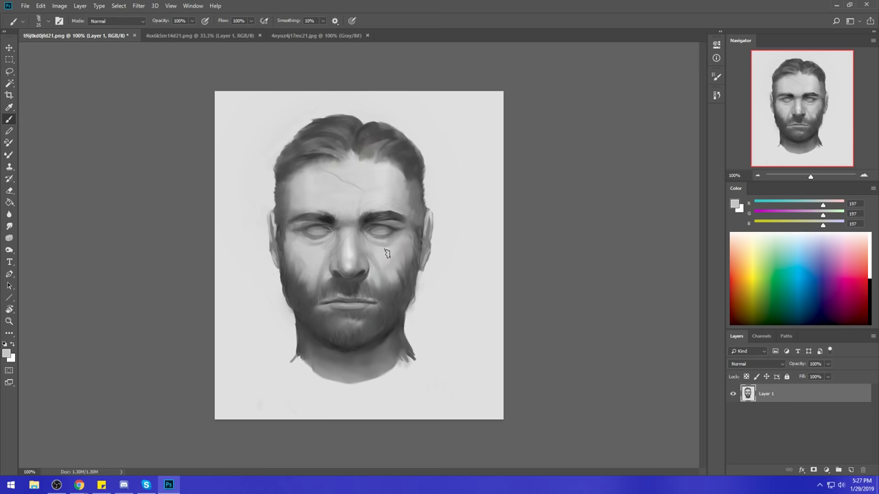
alt+click(295, 241)
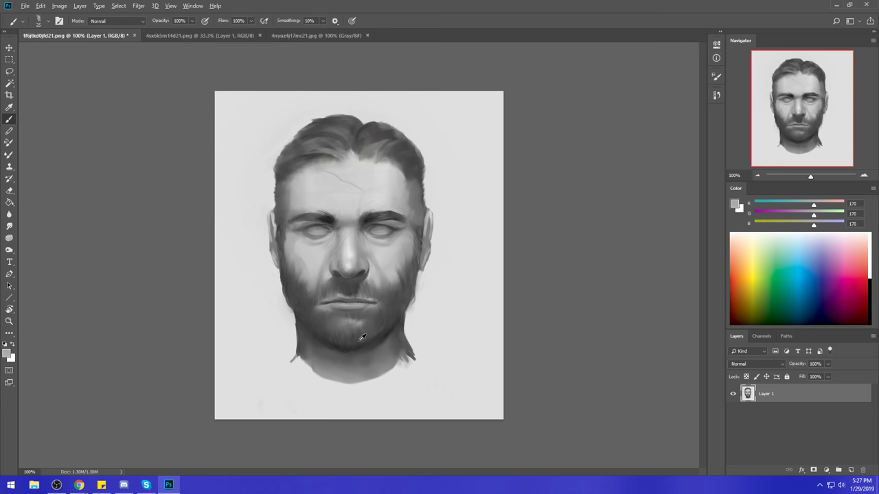
Darken the lower beard along the chin and jaw with dark gray sampled from the chin, undoing the last trial strokes.
alt+click(337, 342)
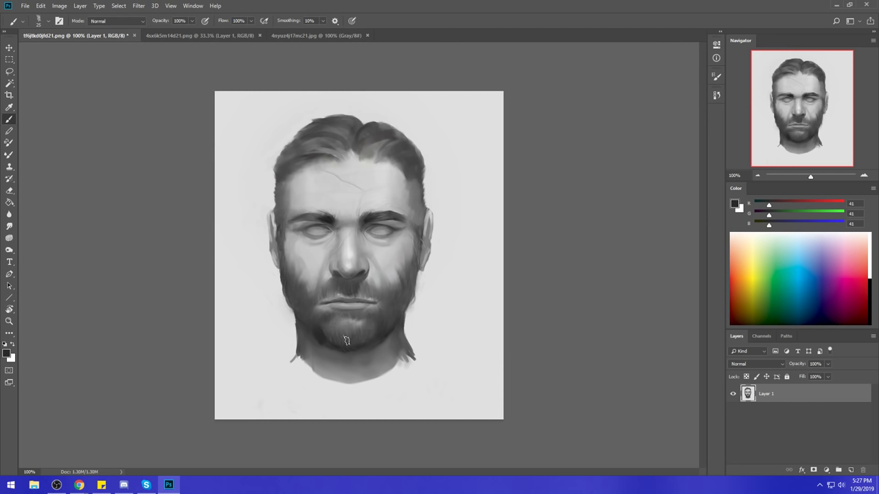
drag(349, 341, 330, 331)
key(ctrl+z)
drag(387, 332, 391, 303)
key(ctrl+z)
Choose the hard round size 30 brush, keep the dark gray foreground color, and reduce the brush to size 20.
right_click(392, 137)
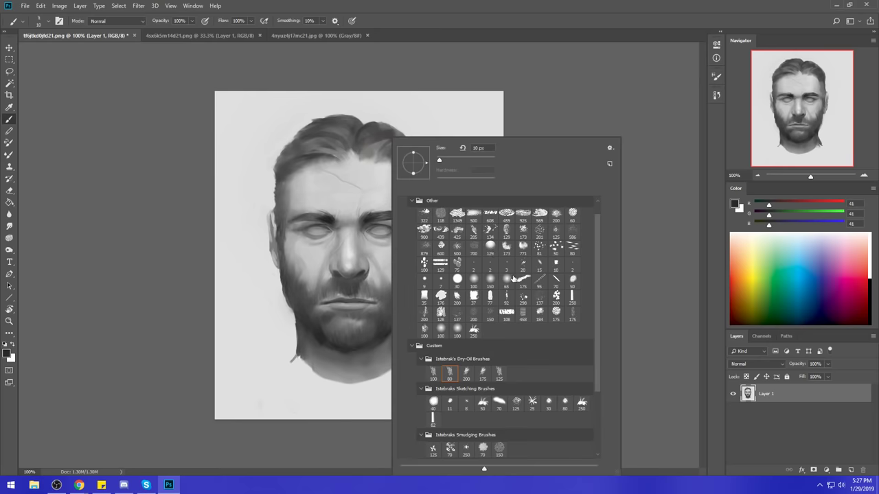
double_click(458, 280)
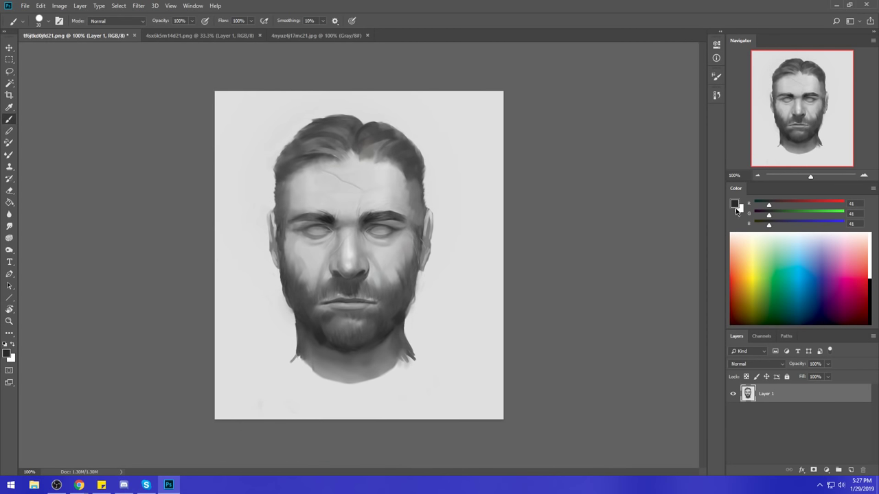
click(735, 206)
key(Return)
key(bracketleft)
click(379, 229)
key(v)
key(ctrl+z)
key(ctrl+z)
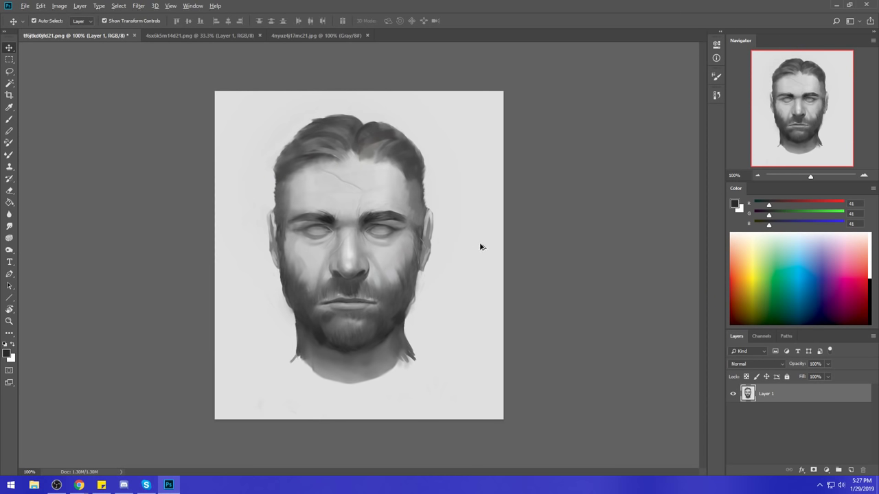
Add a new layer and stamp a dark gray iris in the eye on the image's right side.
click(850, 471)
key(b)
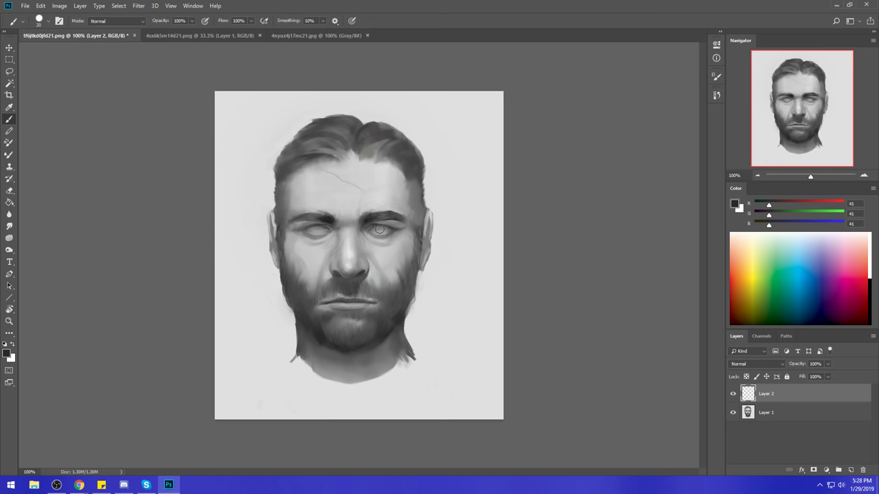
click(379, 229)
Copy the painted iris onto its own layer and move the copy into the other eye.
key(ctrl+a)
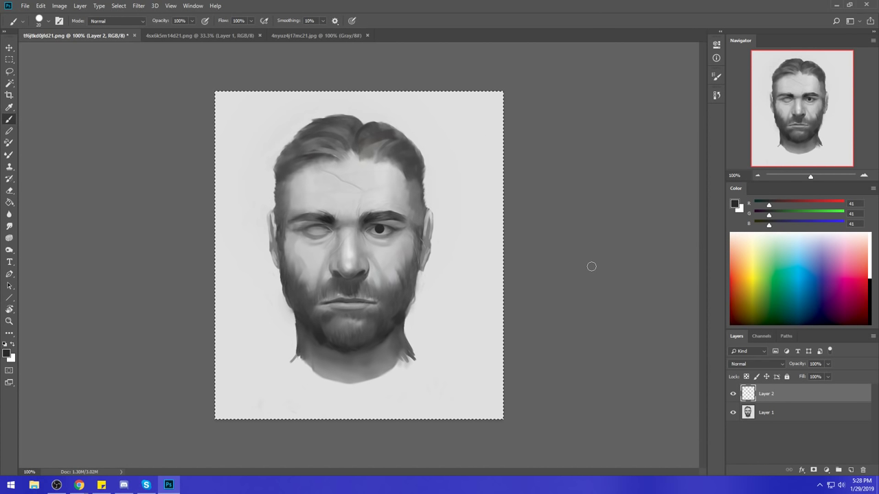
key(ctrl+c)
key(ctrl+v)
key(v)
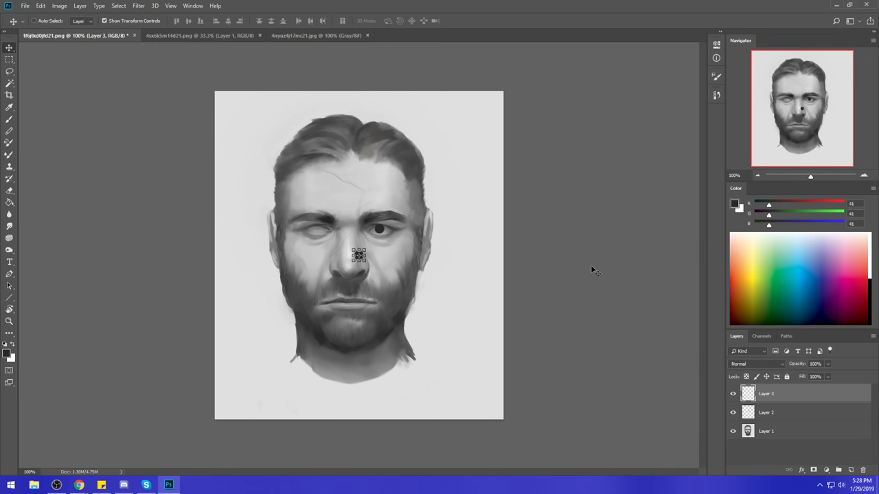
drag(364, 267, 322, 238)
Nudge the copied iris on Layer 3 slightly to the right and check both eyes at full-portrait view.
click(779, 411)
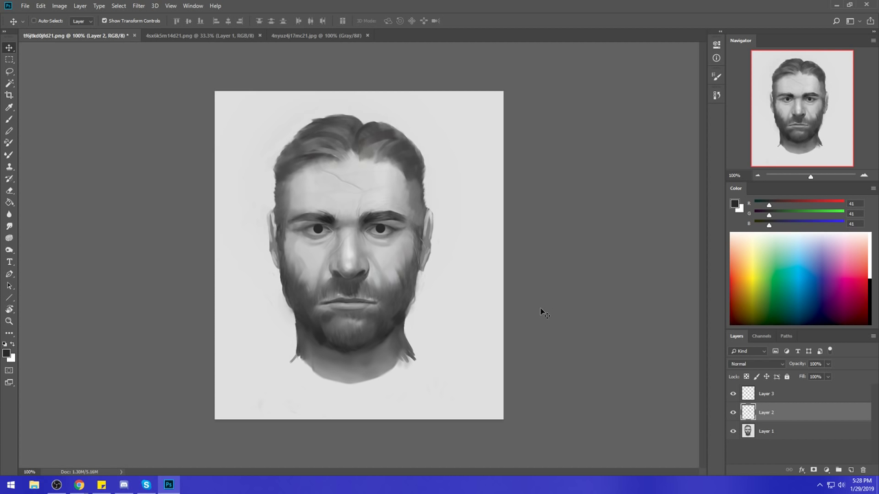
key(ctrl+equal)
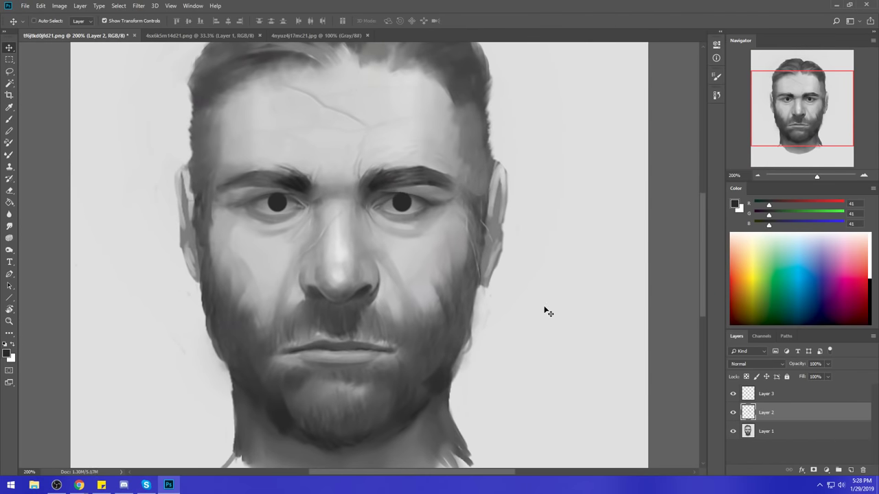
click(776, 393)
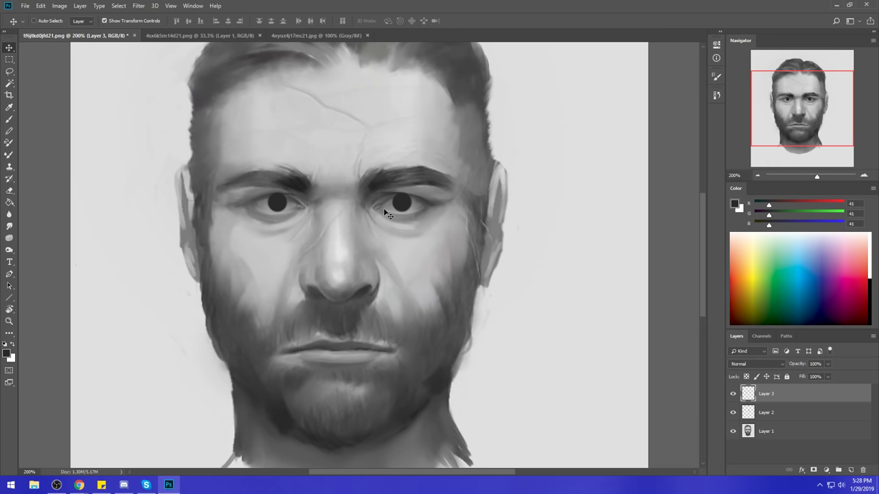
key(Right)
key(Right)
key(ctrl+0)
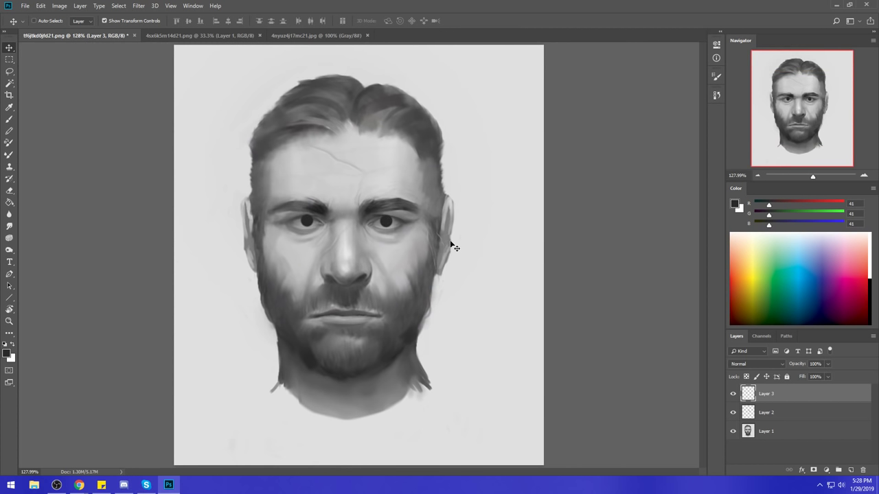
key(ctrl+minus)
key(ctrl+minus)
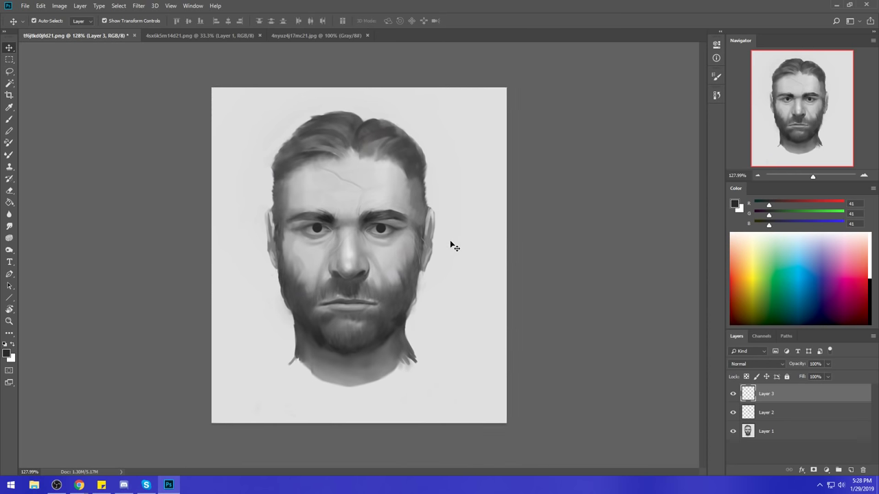
Mirror the whole portrait to check the placement of both irises, and flip it back to its original orientation.
key(shift+Right)
key(shift+Right)
key(shift+Right)
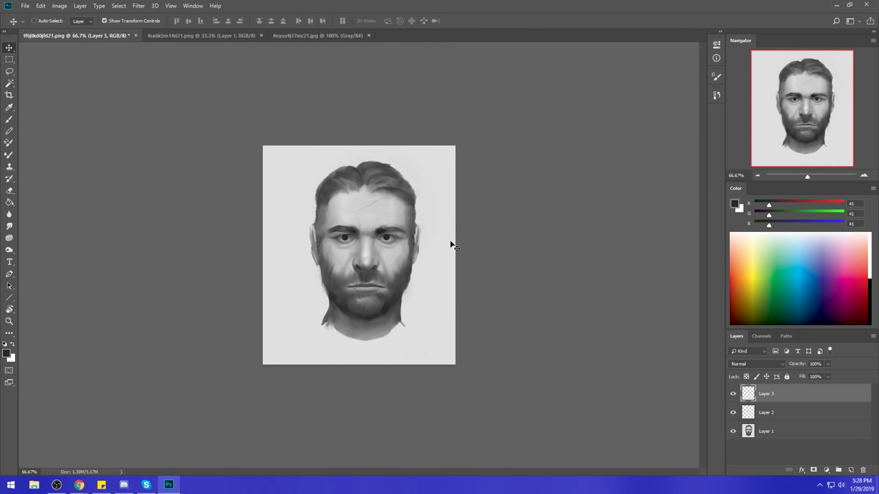
key(shift+Left)
key(shift+Left)
key(shift+Left)
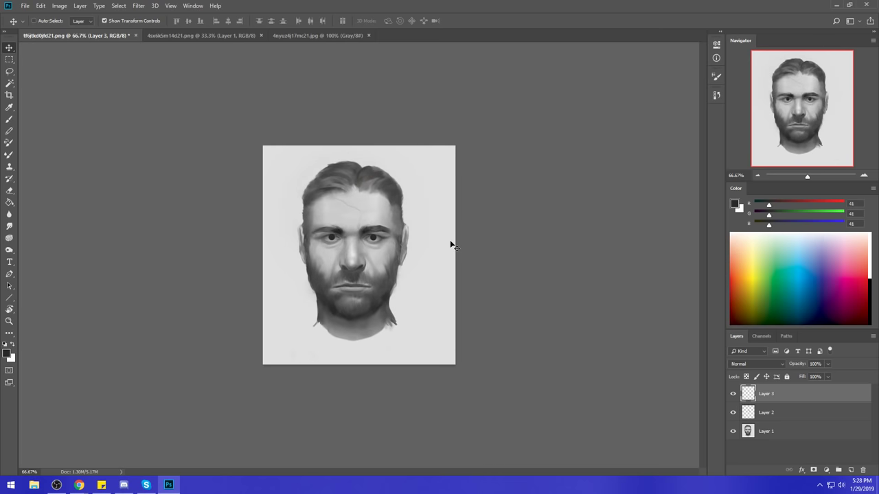
Merge Layer 3 with the copied iris down into Layer 2.
right_click(788, 393)
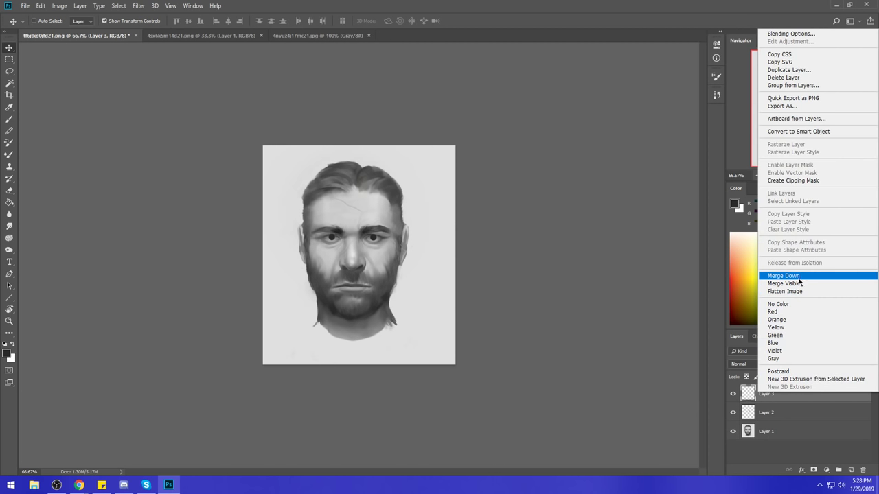
click(798, 276)
key(ctrl+plus)
key(ctrl+plus)
key(ctrl+plus)
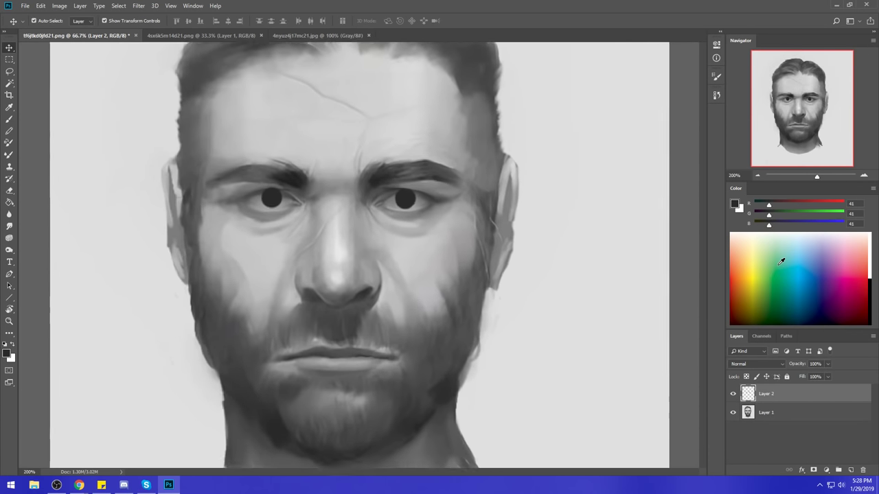
Choose a textured brush tip for the Eraser and reduce it to a size much smaller than the irises.
key(e)
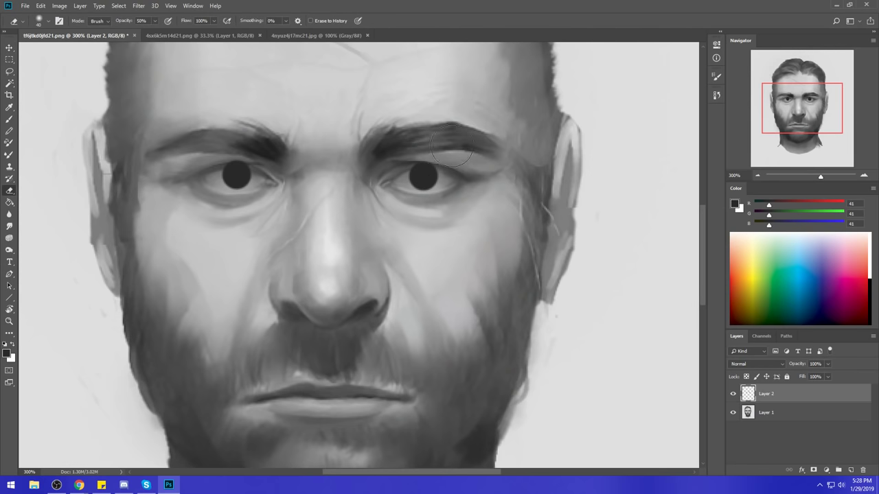
right_click(467, 186)
click(527, 374)
click(508, 94)
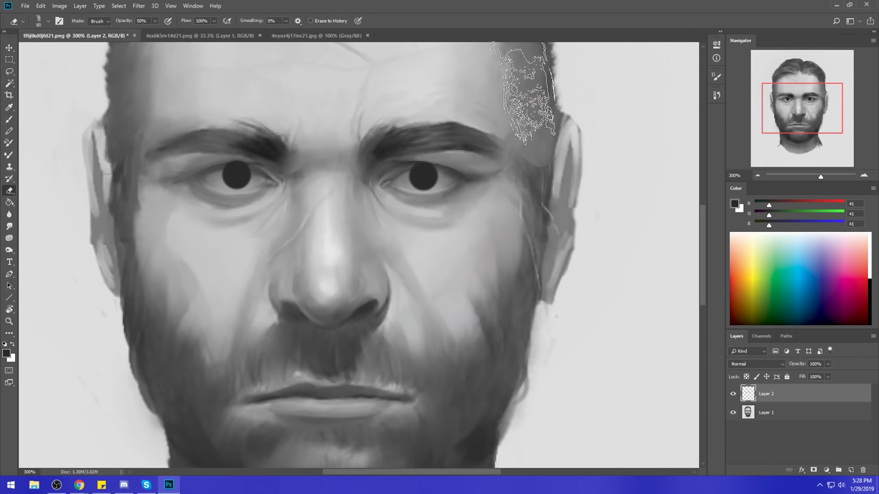
key(bracketleft)
key(bracketleft)
key(bracketleft)
key(bracketleft)
key(bracketleft)
key(bracketleft)
key(bracketleft)
key(bracketleft)
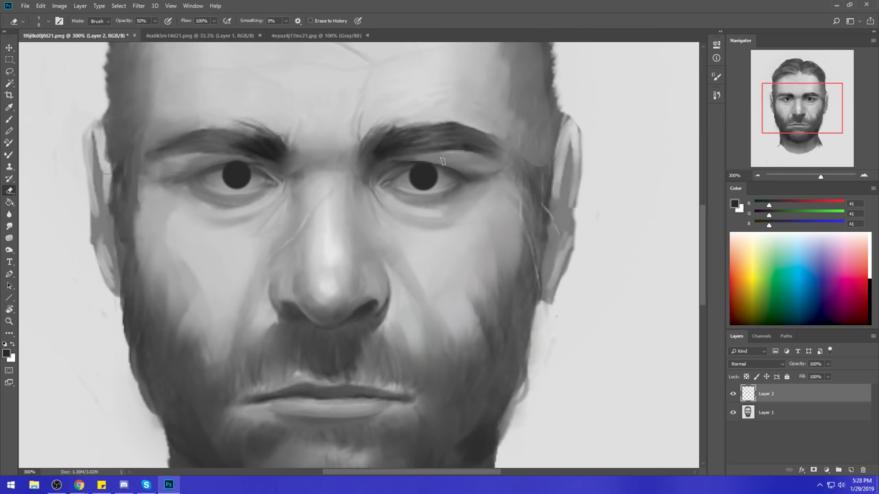
Set the Eraser opacity to 100% and erase the tops of both irises along the upper eyelids.
click(155, 21)
drag(154, 26, 197, 35)
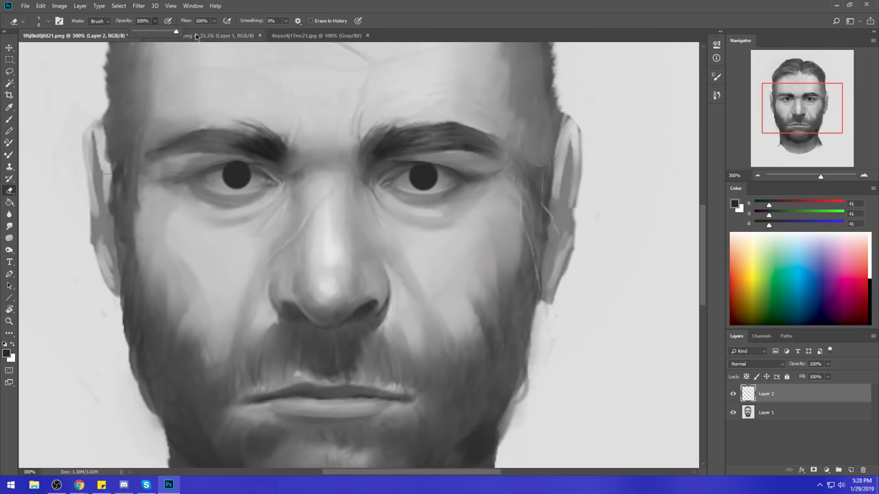
click(197, 35)
click(140, 35)
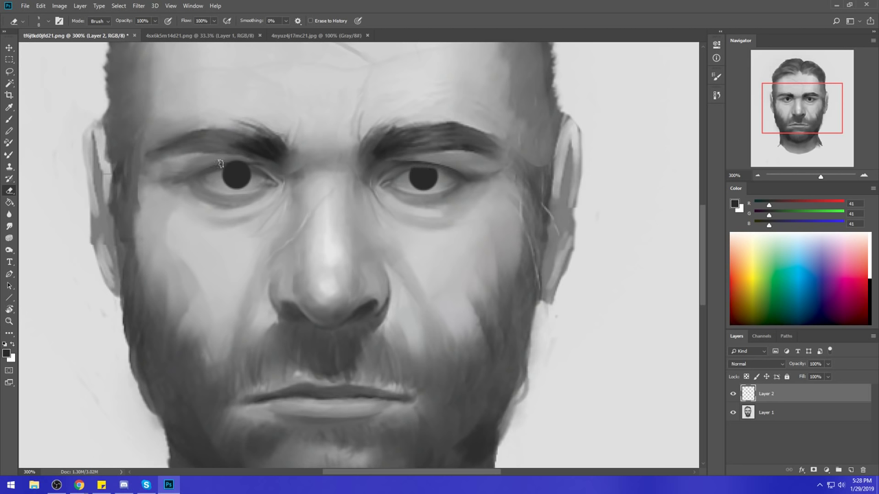
Merge Layer 2 with both irises down into Layer 1.
key(ctrl+0)
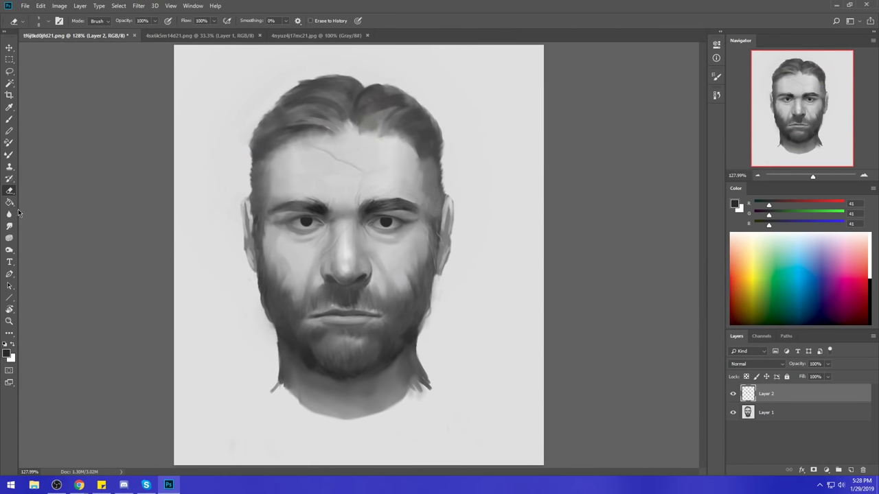
right_click(770, 393)
click(812, 273)
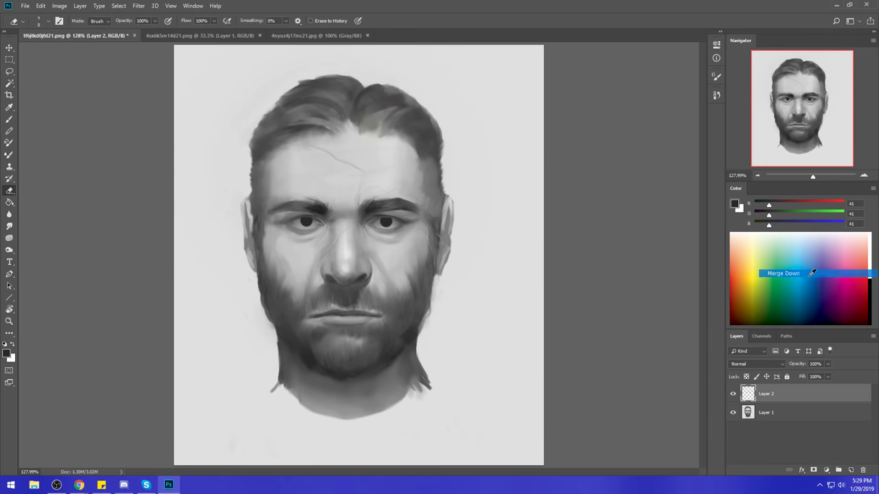
Soften both irises with the Blur tool, using a tip reduced to about the size of an iris.
click(9, 214)
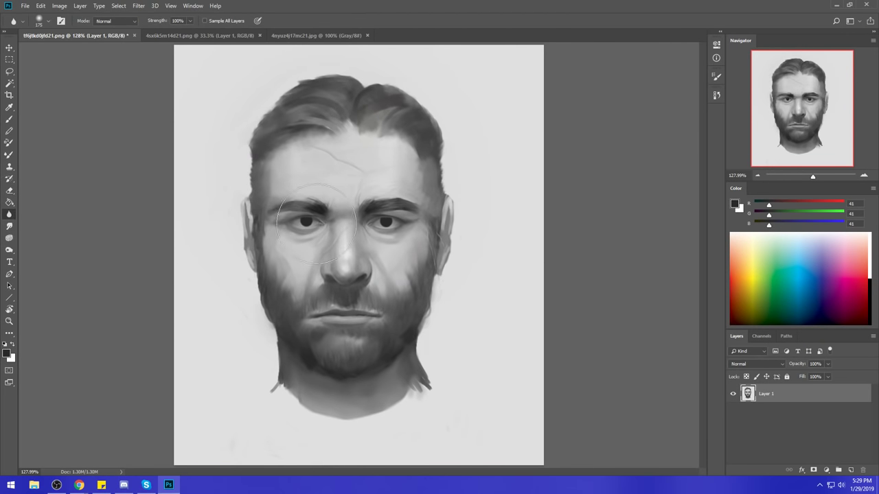
key(bracketleft)
key(bracketleft)
key(bracketleft)
key(bracketleft)
key(bracketleft)
key(bracketleft)
key(bracketleft)
key(bracketleft)
key(bracketleft)
drag(312, 224, 310, 222)
drag(384, 222, 375, 221)
Sample a mid gray beside the eye on the image's right side and try different sketching brush tips.
key(b)
right_click(389, 221)
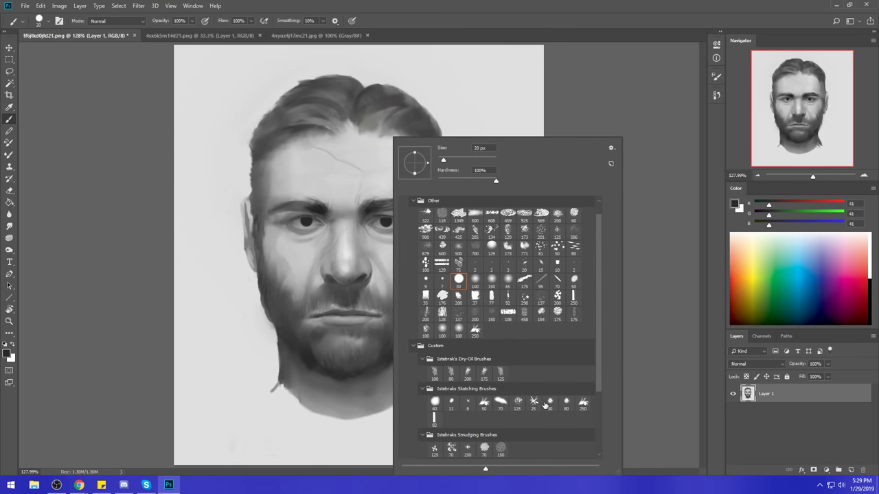
click(650, 199)
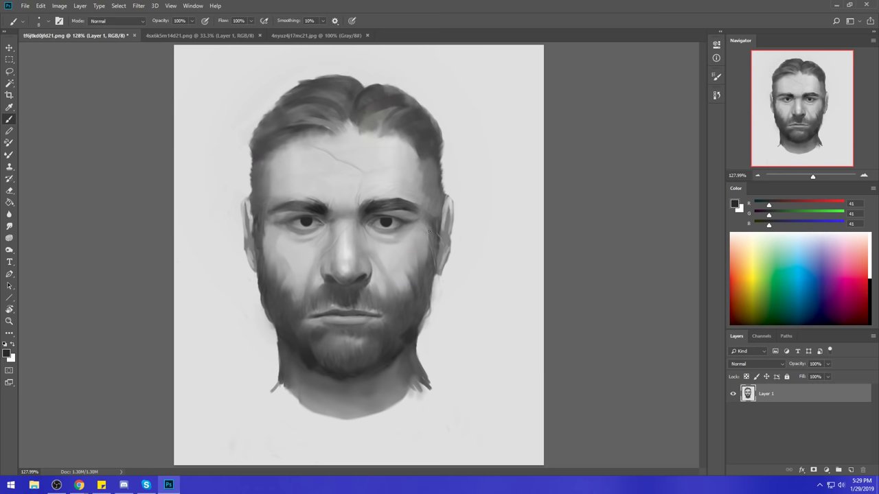
alt+click(399, 221)
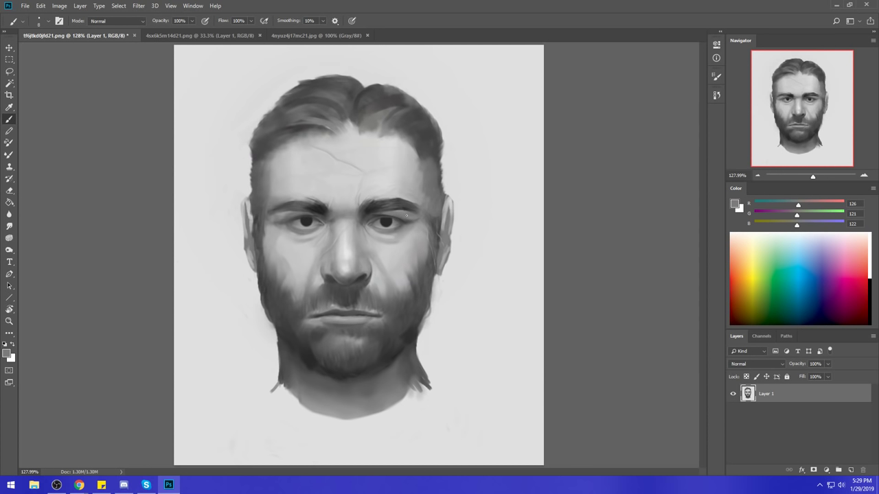
right_click(404, 221)
click(467, 377)
click(620, 96)
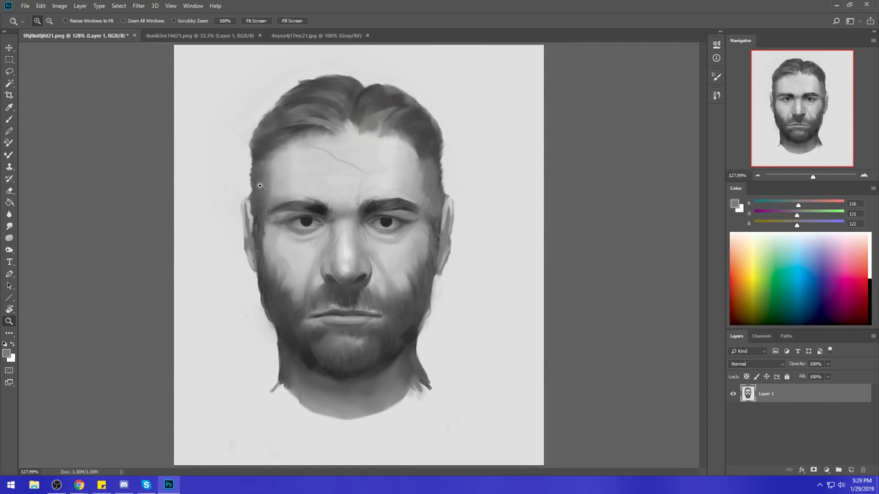
drag(344, 216, 513, 213)
key(ctrl+1)
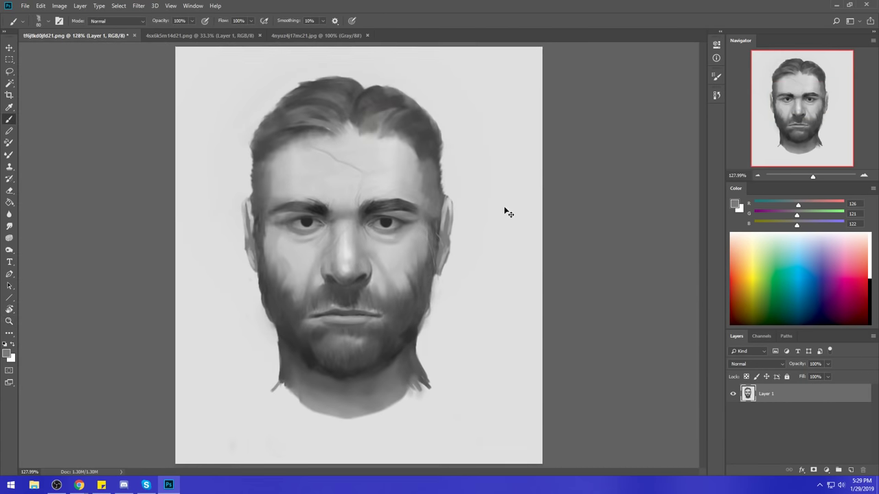
Set a soft round brush to size 125 and 55% opacity in Normal mode, and sample grays around both irises.
right_click(478, 207)
click(607, 127)
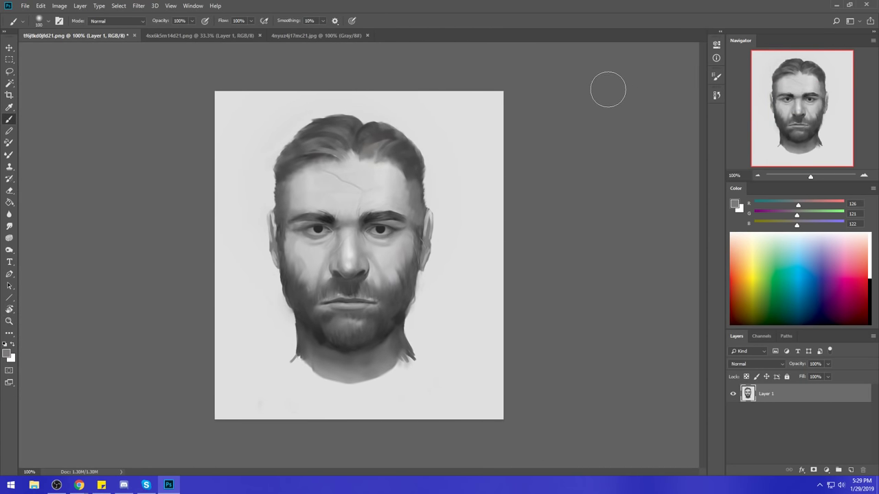
click(191, 21)
click(175, 33)
click(130, 21)
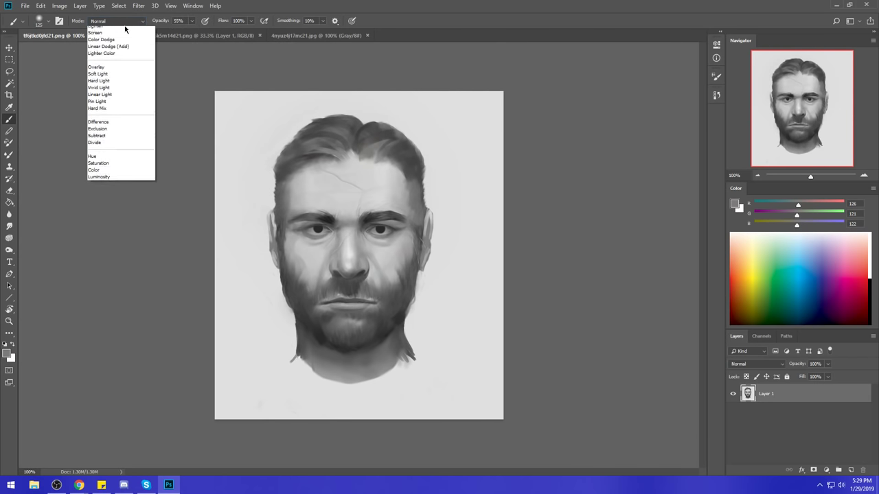
click(110, 30)
alt+click(391, 227)
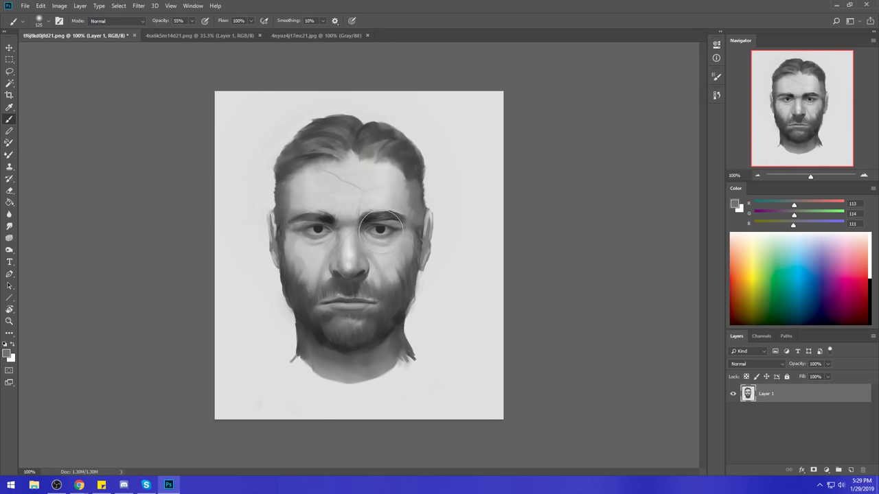
alt+click(325, 231)
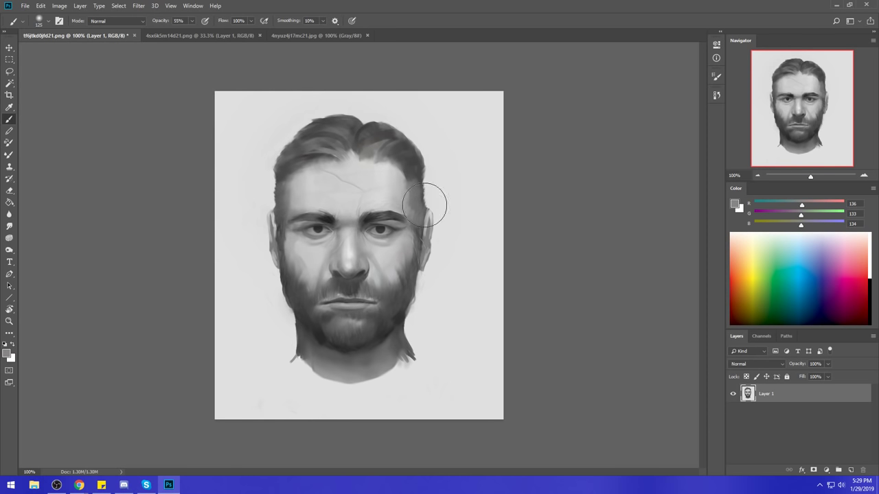
alt+click(388, 229)
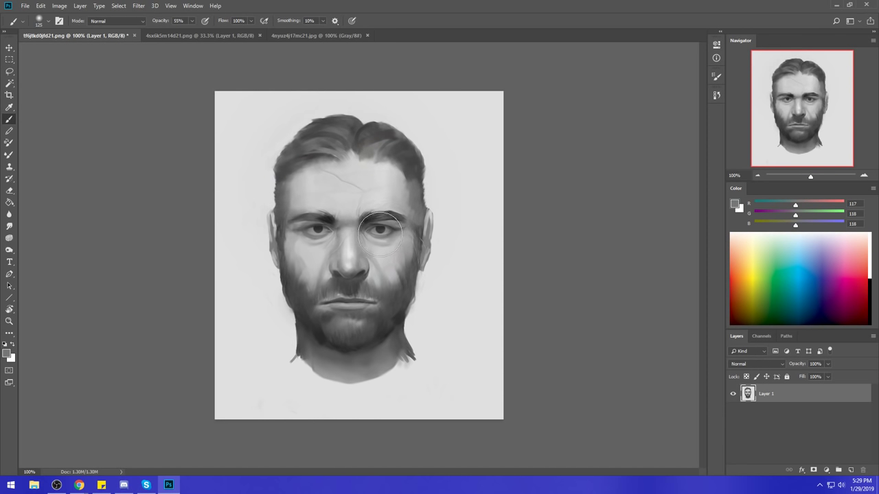
Set the foreground color to black, choose the hard round size 30 brush, and reduce it to size 10 for the pupils.
key(z)
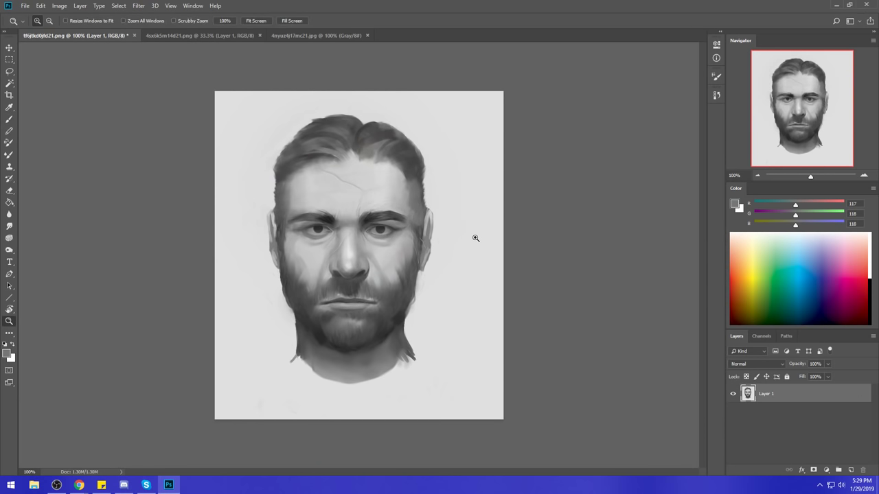
drag(286, 214, 399, 265)
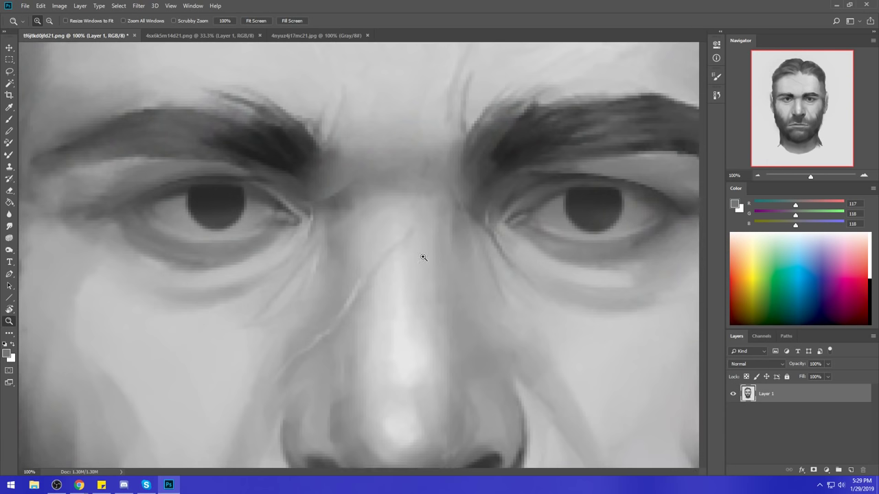
key(b)
click(869, 317)
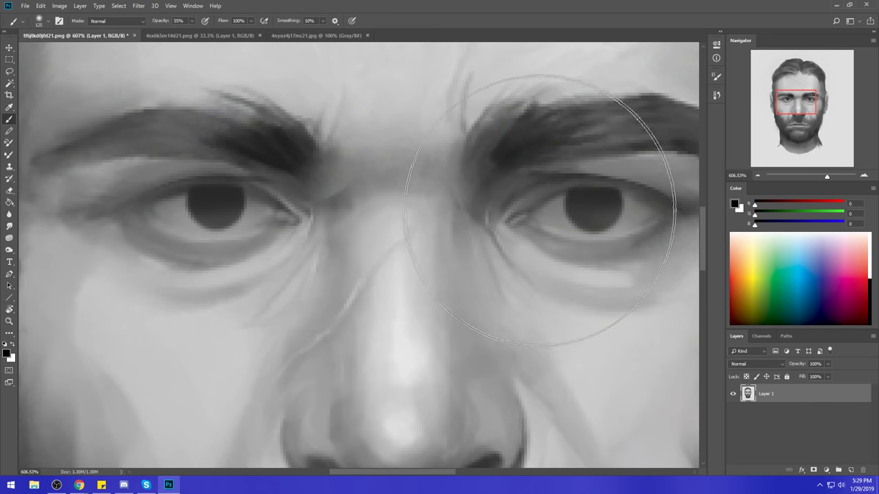
right_click(553, 144)
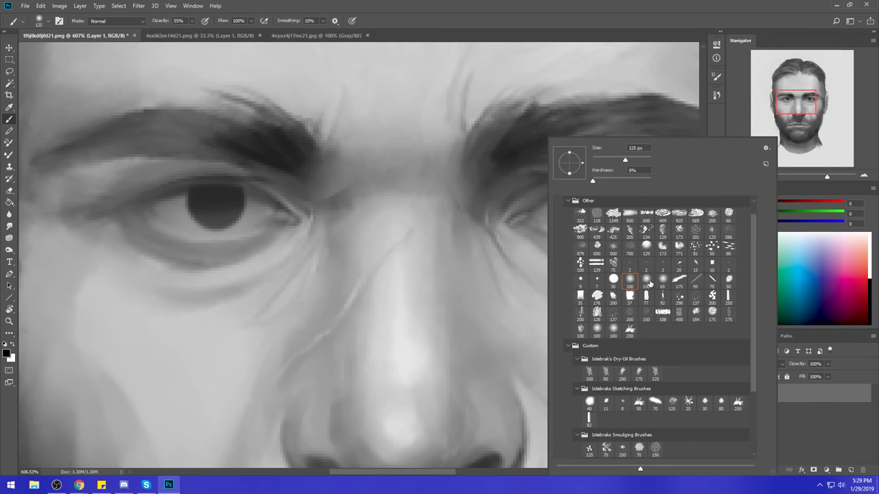
click(612, 280)
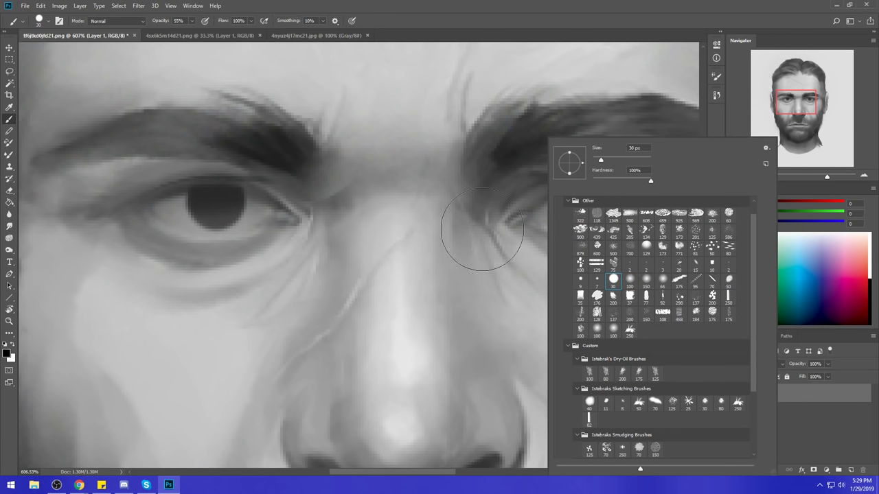
click(460, 128)
key(bracketleft)
key(bracketleft)
key(bracketleft)
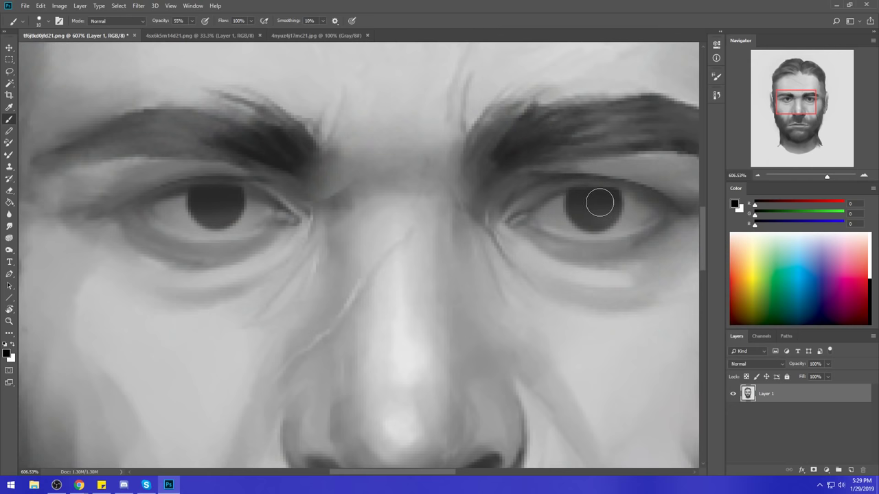
Stamp a black pupil in the center of each iris and check both eyes at full-portrait view.
click(594, 203)
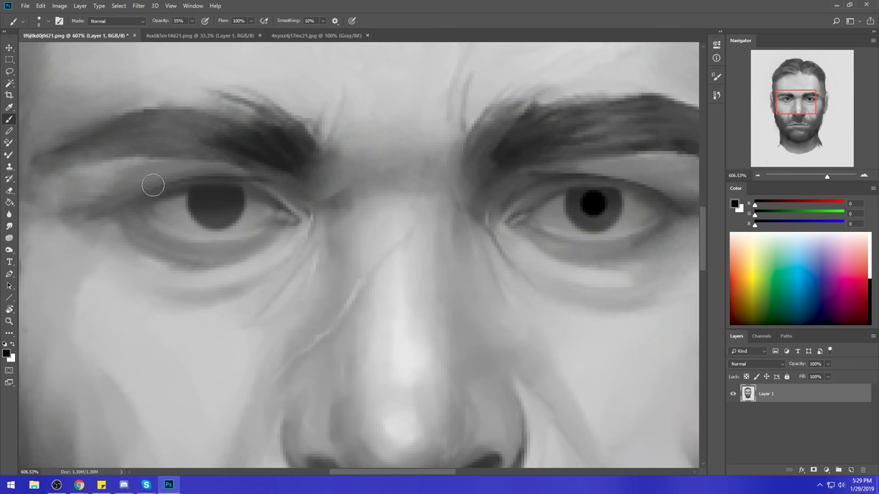
click(217, 202)
click(217, 202)
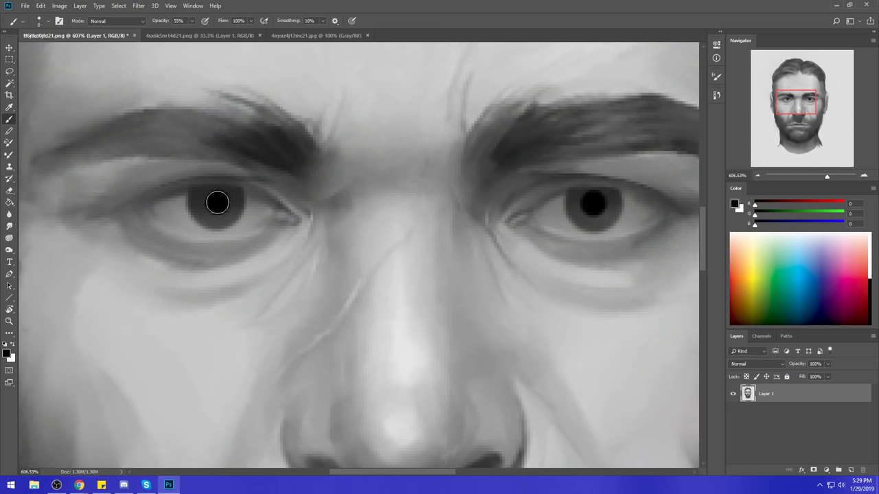
key(ctrl+0)
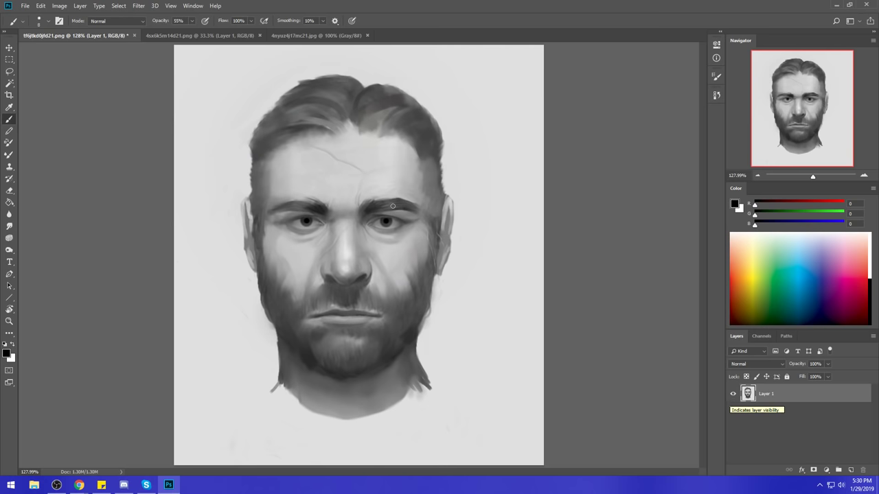
Choose the 80 px Istebrak's Dry-Oil brush, sample a light tone from the forehead and shrink the tip to 5 px.
right_click(440, 139)
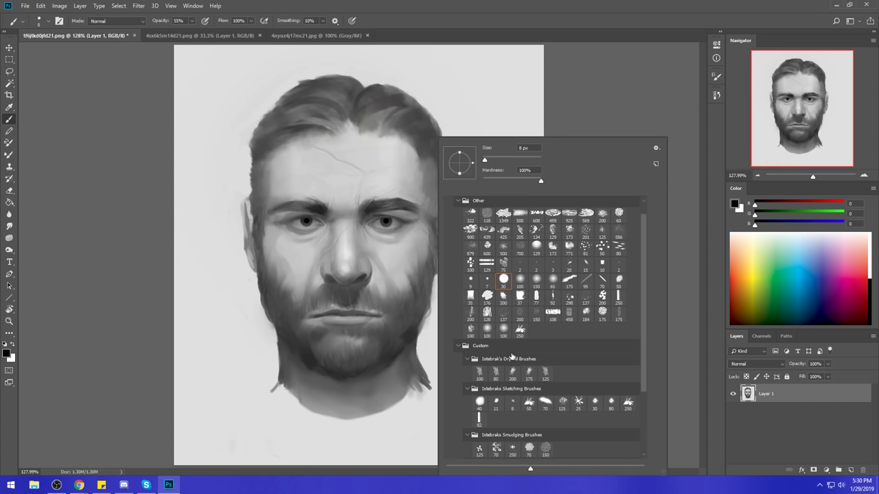
click(495, 372)
alt+click(378, 159)
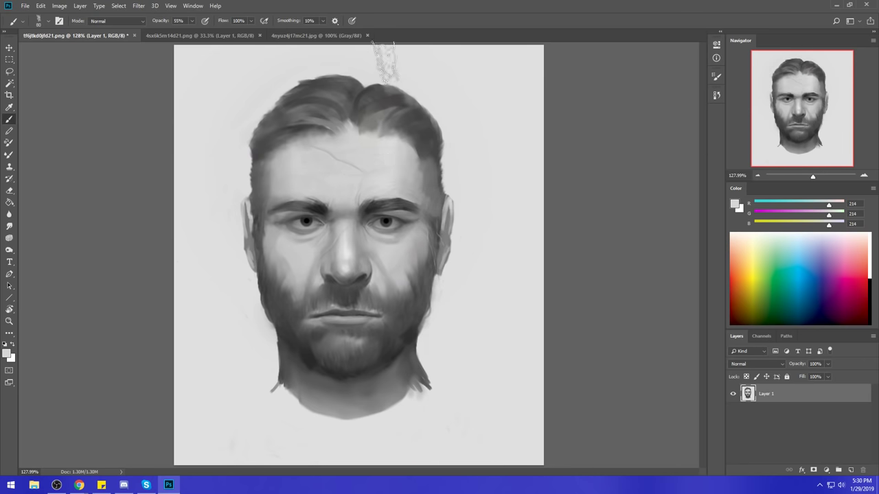
key(bracketleft)
key(bracketleft)
key(bracketleft)
key(bracketleft)
key(bracketleft)
key(bracketleft)
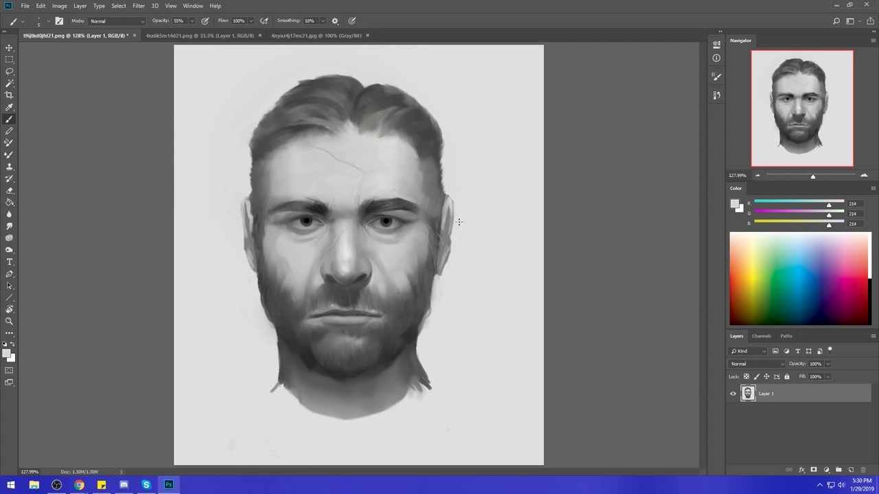
Reselect the 80 px Dry-Oil brush, sample the dark eyebrow tone and paint a small stroke along the left eyebrow.
right_click(320, 221)
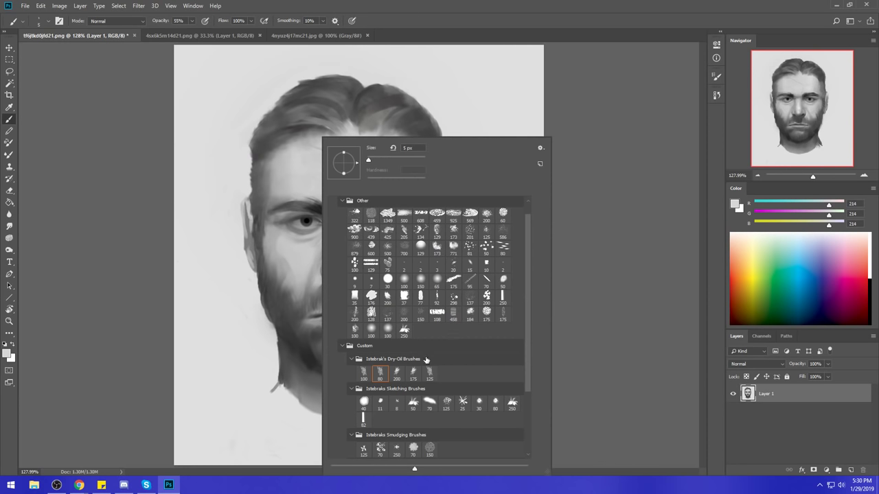
double_click(380, 374)
alt+click(373, 204)
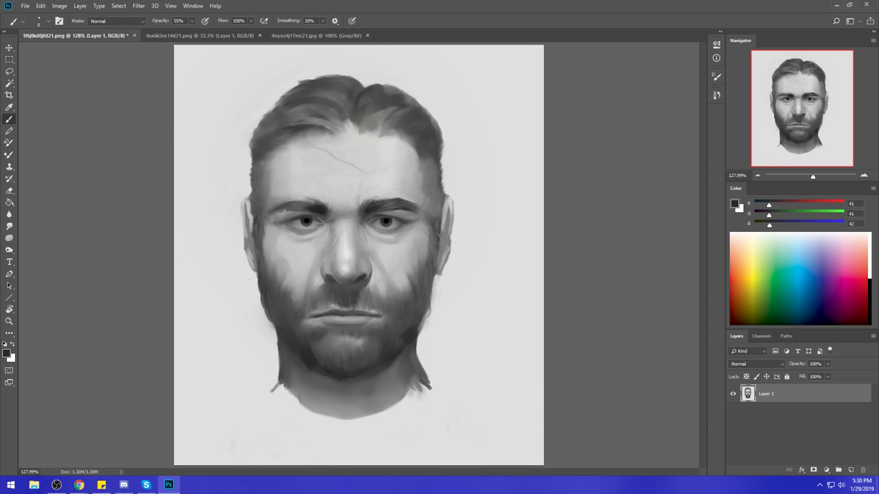
drag(284, 210, 308, 210)
Sample the light skin tone below the right eye, inspect the eyes up close and compare Layer 1 hidden and shown.
alt+click(388, 247)
key(z)
click(396, 217)
click(455, 189)
key(b)
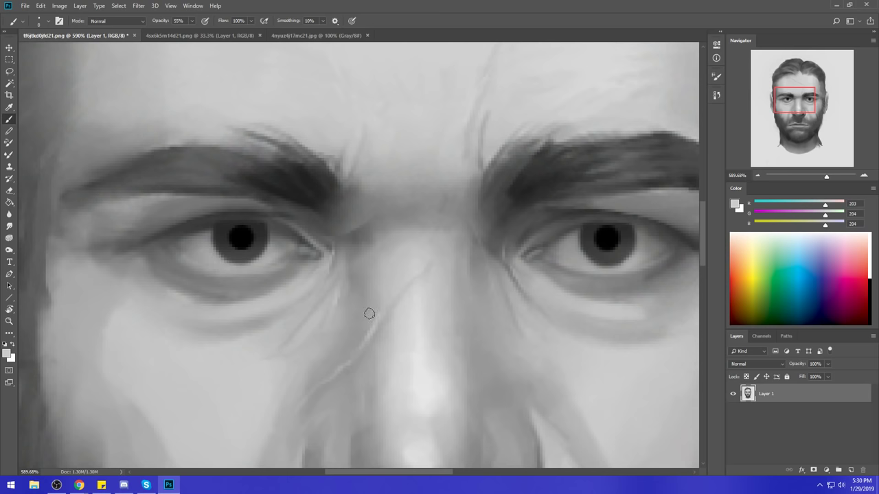
key(ctrl+1)
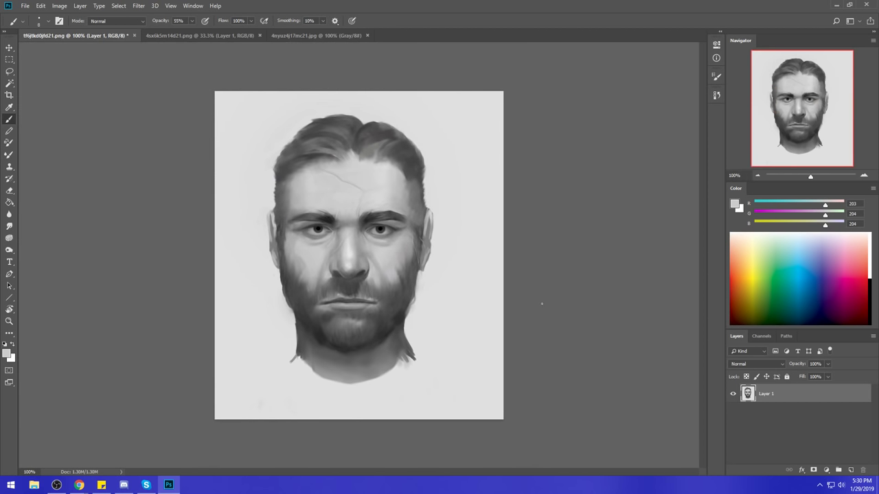
click(732, 395)
click(733, 394)
Set up the soft 100 px round brush in Darken mode with a dark tone sampled from the left eyebrow.
right_click(405, 239)
click(565, 110)
alt+click(321, 220)
click(117, 20)
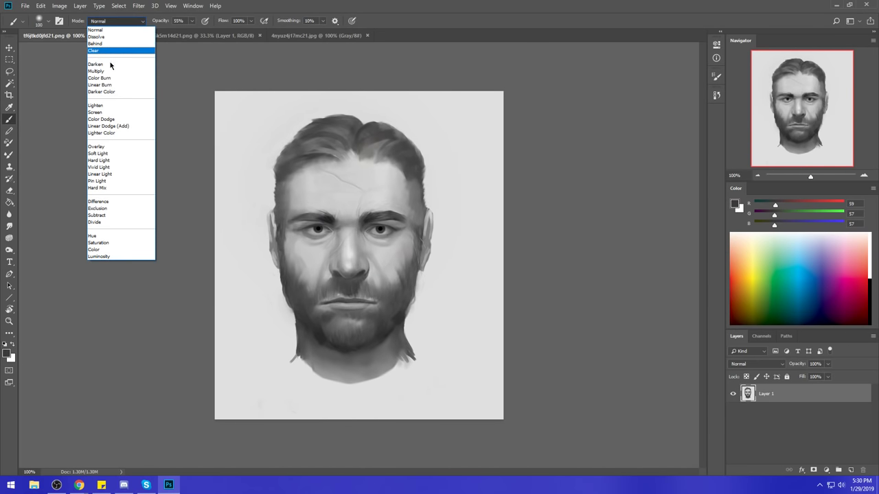
click(112, 65)
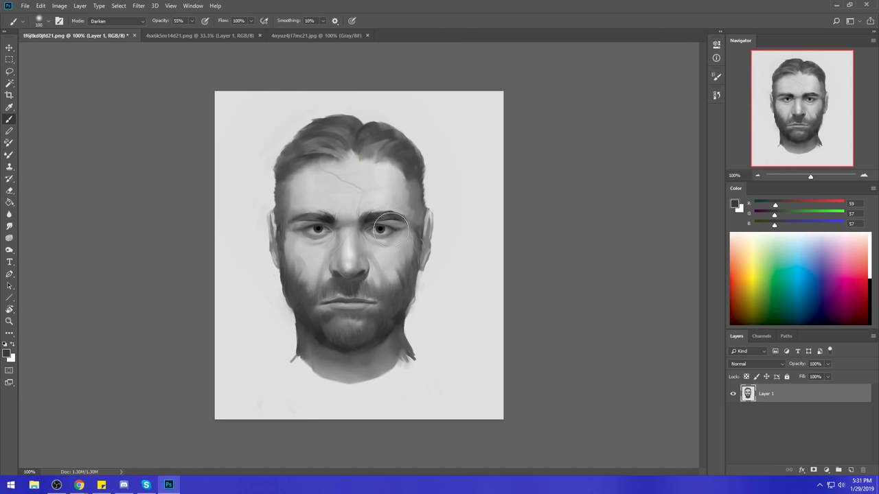
Shrink the soft brush to 7 px, reset the foreground colour to black and set the brush mode to Normal.
key(bracketleft)
key(bracketleft)
key(bracketleft)
key(bracketleft)
key(bracketleft)
key(bracketleft)
key(bracketleft)
key(bracketleft)
key(bracketleft)
key(bracketleft)
key(bracketleft)
key(bracketleft)
key(bracketleft)
key(bracketleft)
key(d)
click(141, 20)
click(152, 27)
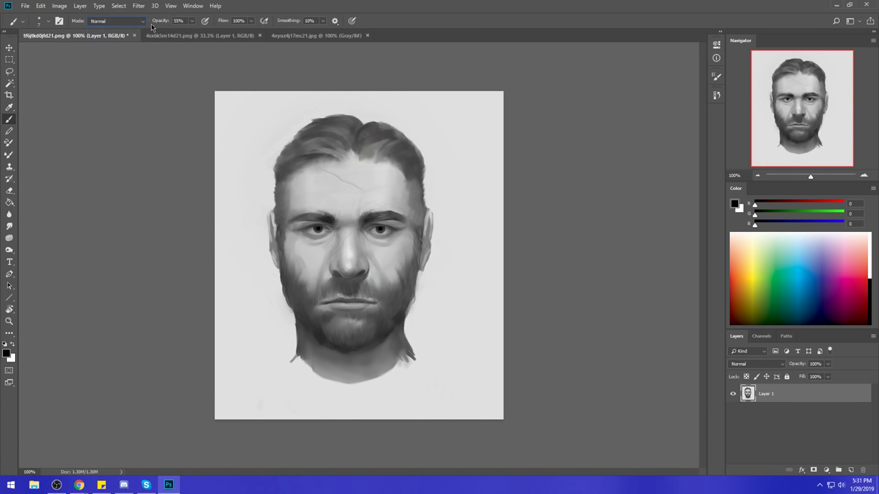
Raise the brush opacity to 100% and dab black onto the right eye's pupil.
click(193, 21)
drag(185, 31, 213, 31)
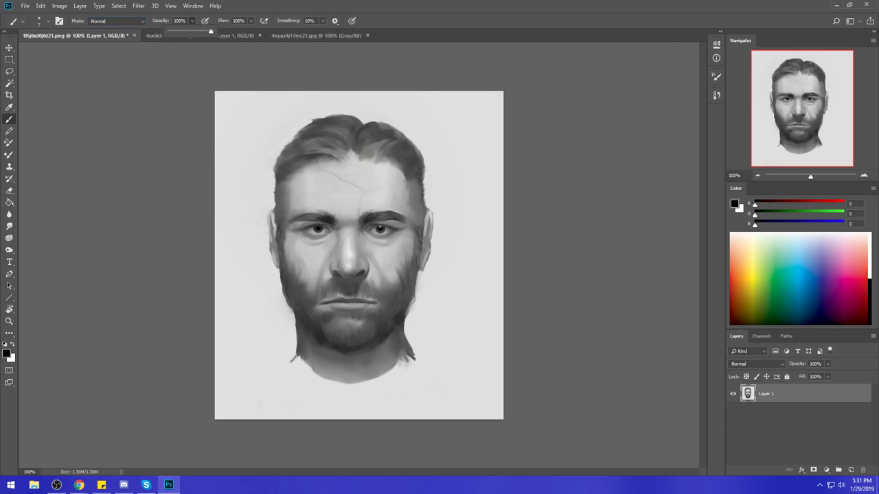
click(380, 228)
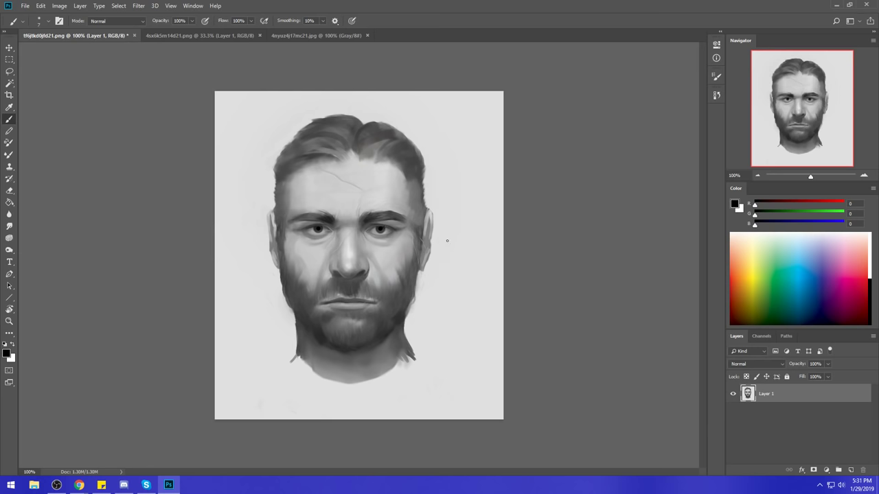
Sample the light grey background and switch to the hard 30 px round brush.
alt+click(458, 199)
right_click(417, 184)
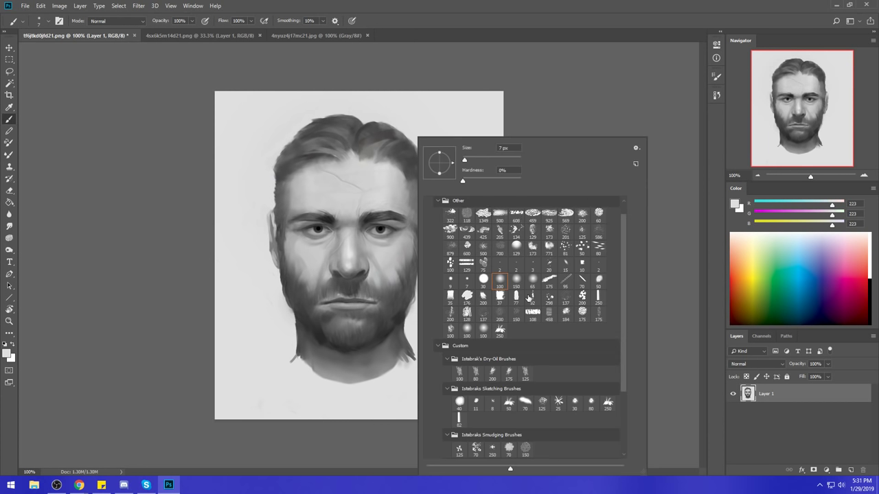
click(482, 283)
click(547, 120)
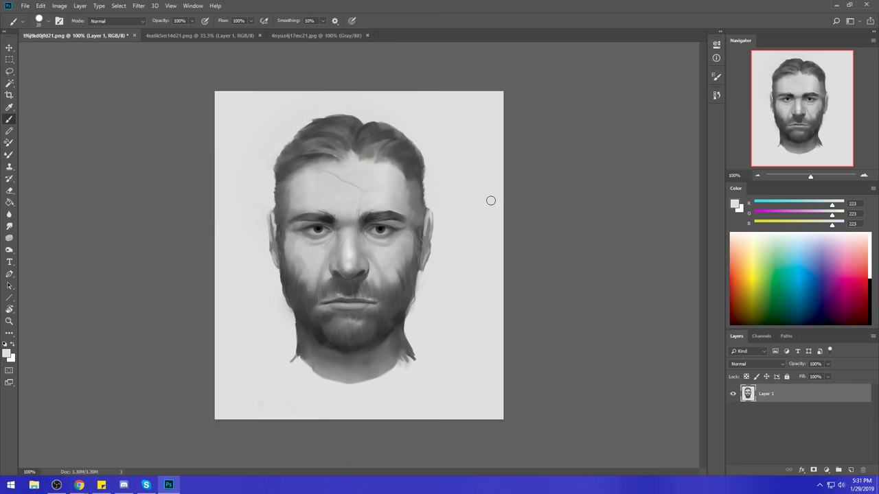
Dab small light-grey highlights onto the pupils of both eyes with a 7 px brush.
key(ctrl+plus)
key(ctrl+plus)
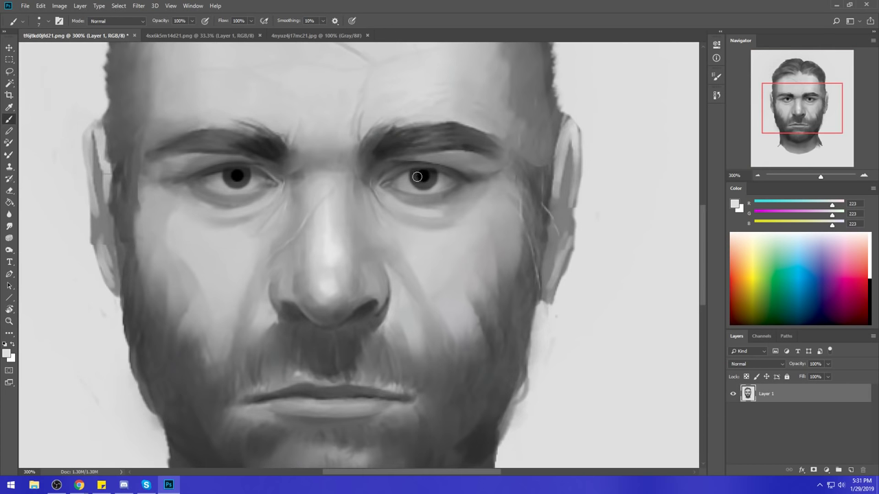
click(418, 176)
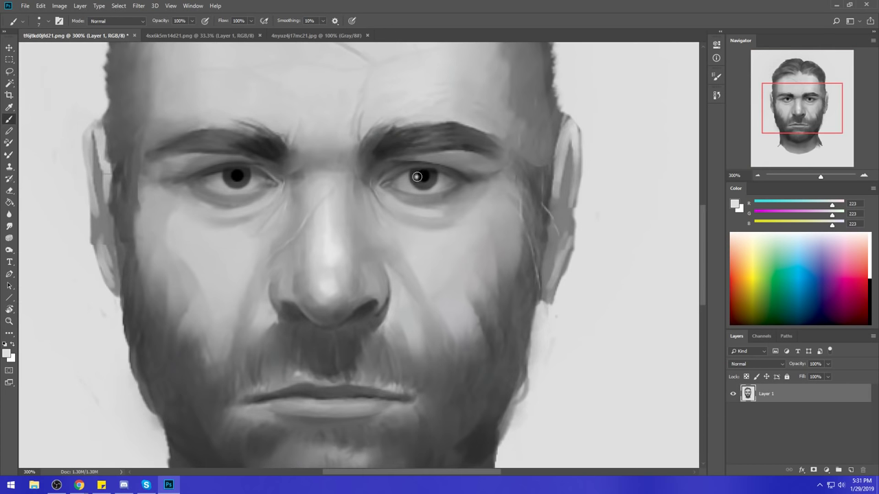
click(231, 176)
key(ctrl+0)
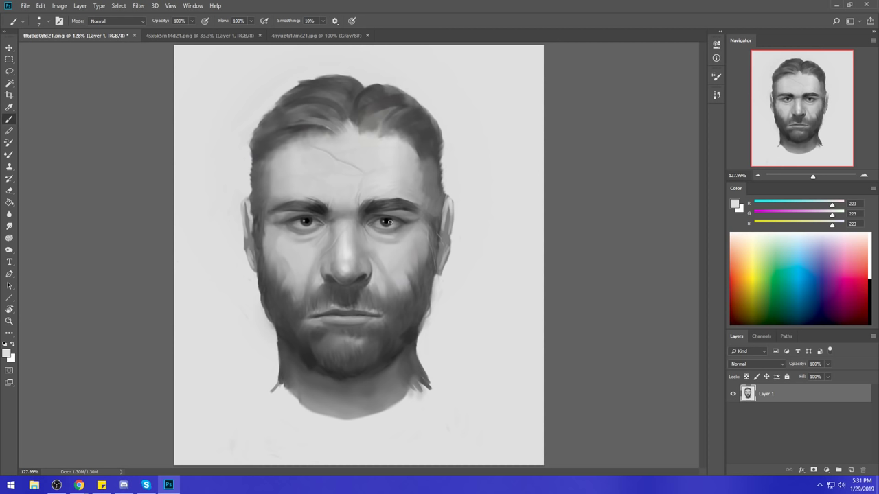
Sketch a light outline over the right eye and undo the light marks painted on the eyes.
mouse_move(405, 219)
mouse_down()
mouse_move(364, 225)
mouse_move(414, 209)
mouse_move(406, 224)
mouse_move(371, 212)
mouse_move(403, 212)
mouse_up()
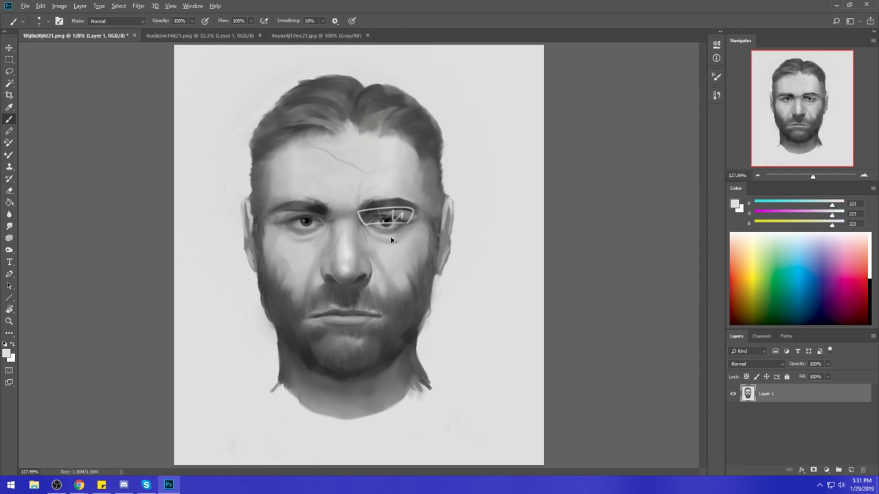
key(ctrl+z)
key(ctrl+z)
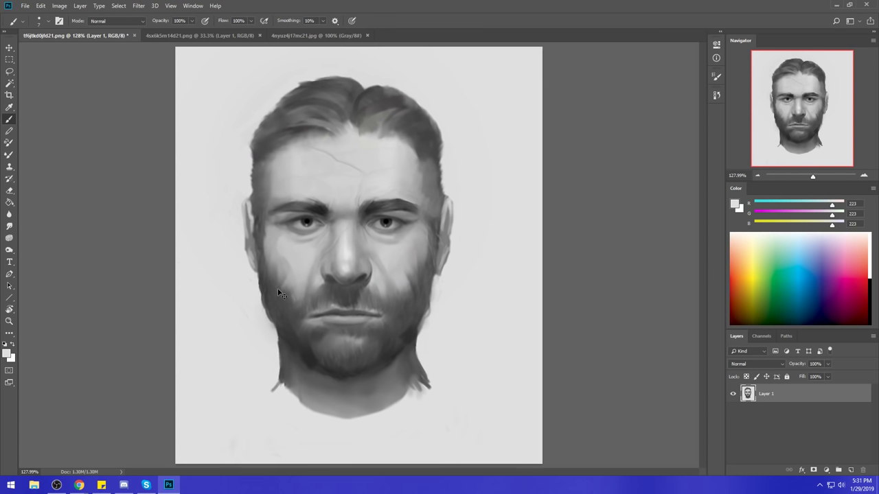
key(ctrl+1)
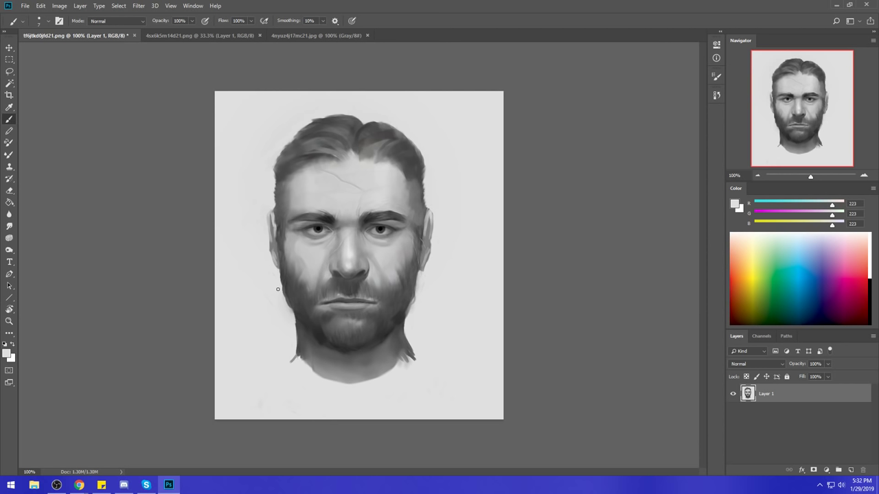
Sample the dark tone of the left eyebrow and switch to the Smudge tool with a smaller tip.
alt+click(325, 221)
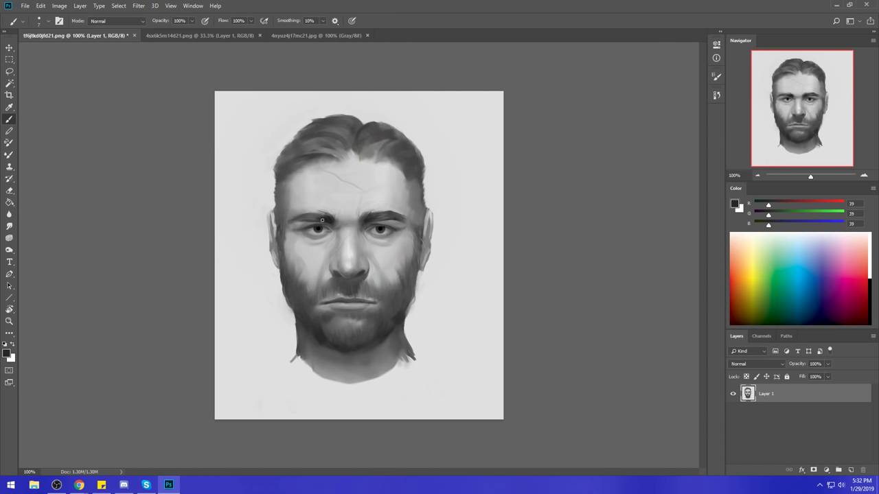
click(9, 226)
key(bracketleft)
key(bracketleft)
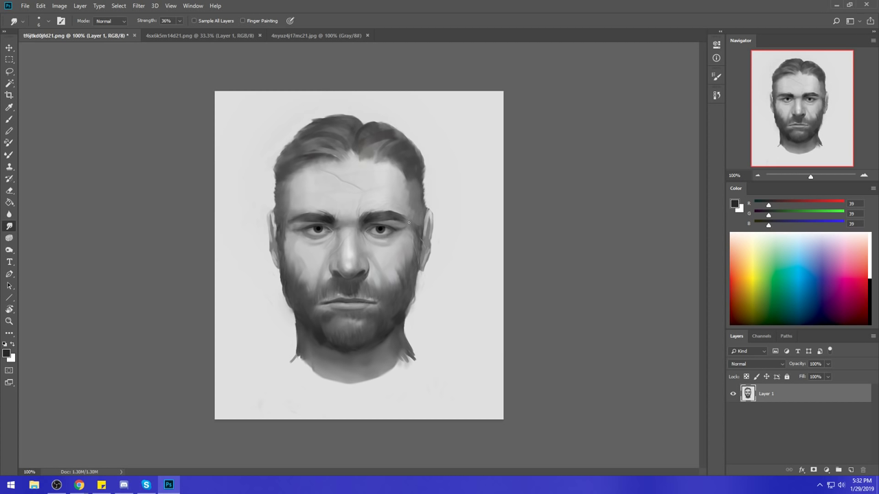
Return to the Brush tool and sample a mid-grey tone from the area above the left eyebrow.
key(b)
right_click(404, 138)
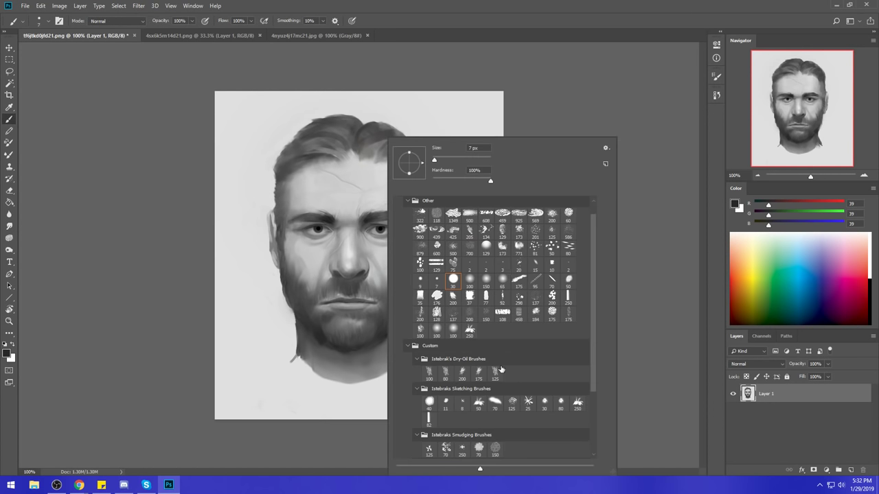
key(Escape)
alt+click(302, 206)
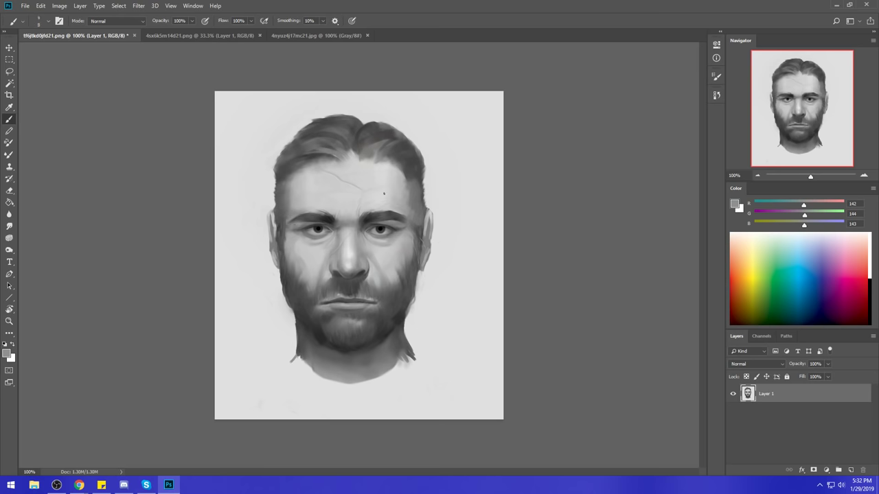
Paint both nostril openings in black with a small brush.
key(bracketleft)
key(bracketleft)
key(d)
mouse_move(392, 284)
mouse_down()
mouse_move(477, 232)
mouse_move(434, 246)
mouse_move(418, 259)
mouse_move(476, 224)
mouse_up()
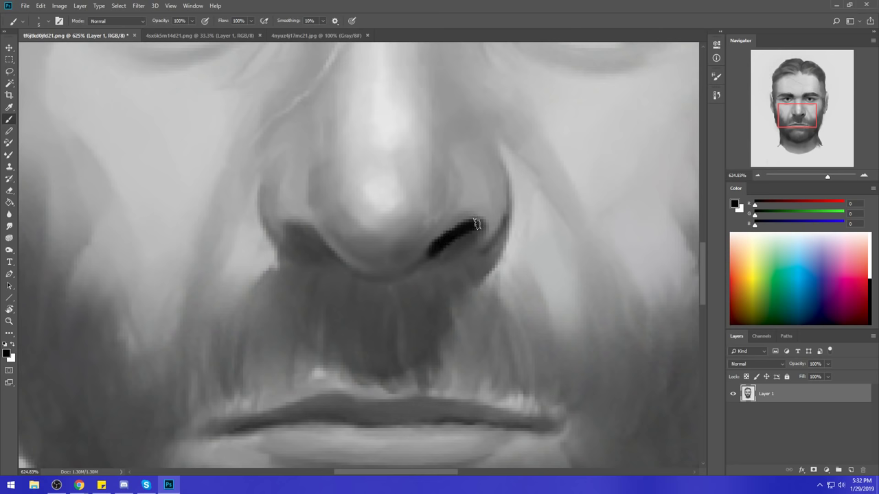
drag(300, 229, 347, 271)
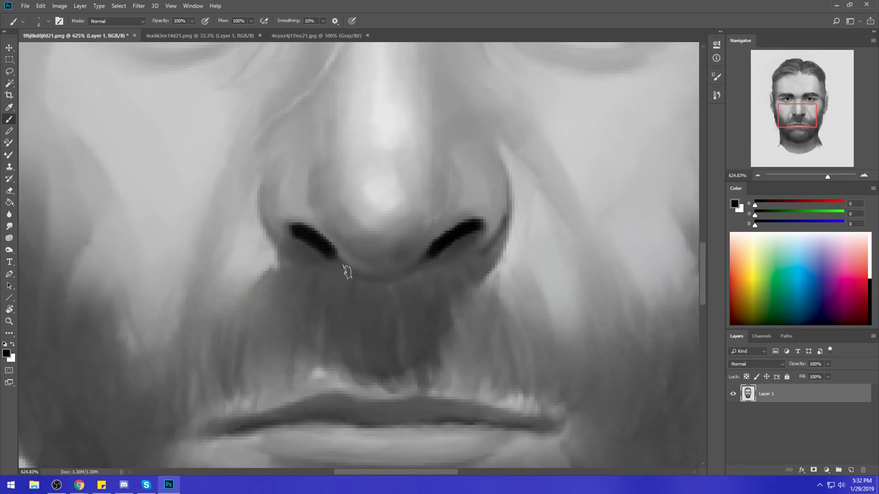
Soften the lower edges of both black nostrils with the Smudge tool at 36% strength.
click(10, 237)
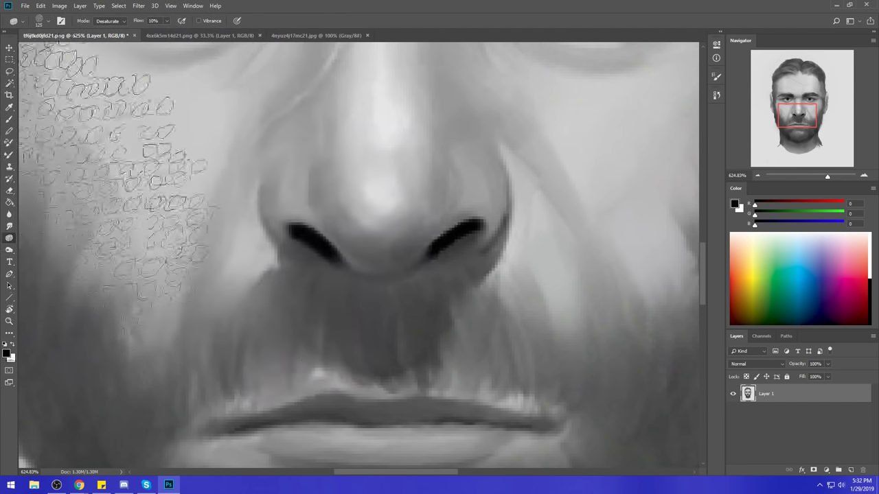
click(9, 225)
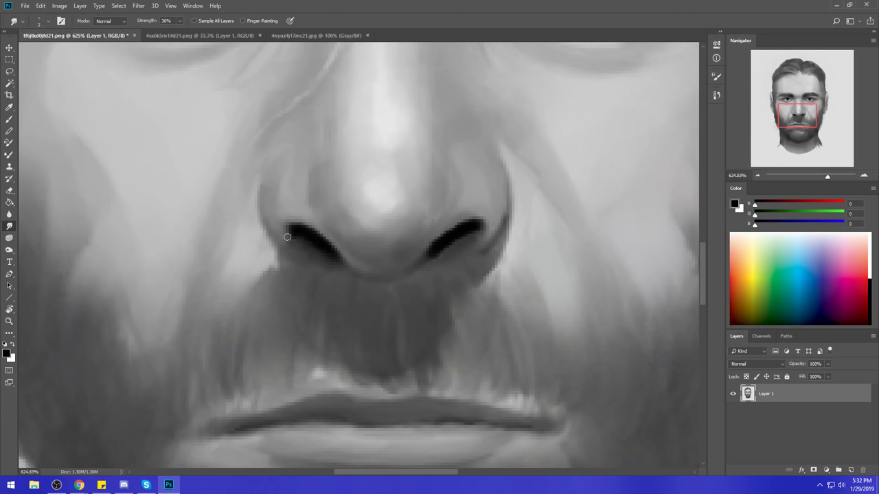
mouse_move(287, 237)
mouse_down()
mouse_move(329, 259)
mouse_move(292, 232)
mouse_move(287, 242)
mouse_up()
mouse_move(467, 239)
mouse_down()
mouse_move(422, 262)
mouse_move(466, 229)
mouse_move(423, 265)
mouse_move(478, 228)
mouse_up()
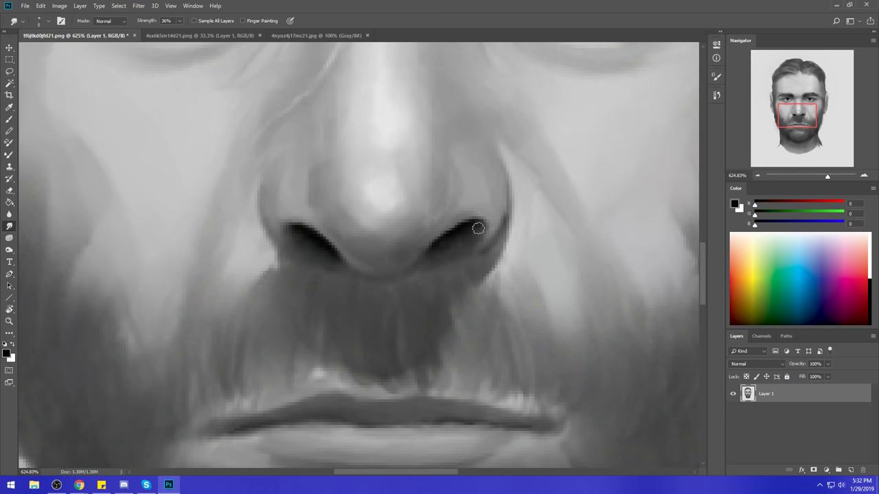
scroll(474, 247, down, 6)
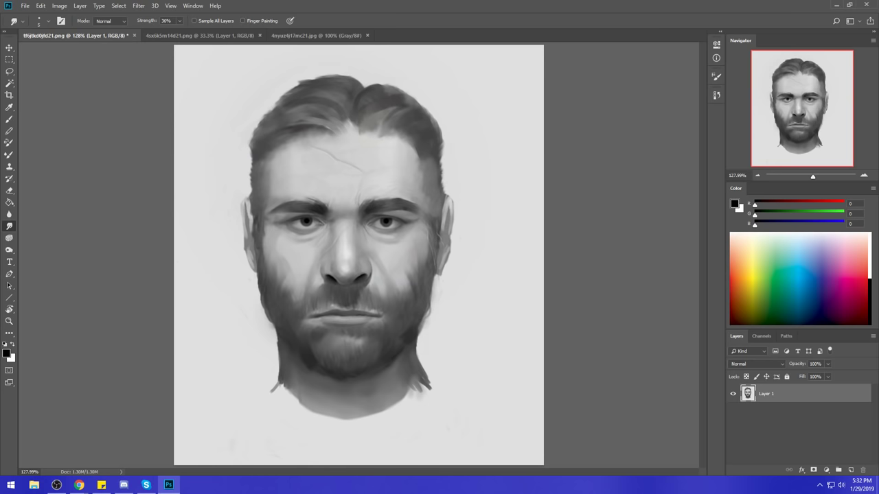
Sample the dark nostril tone with the Brush tool and darken the line between the lips.
key(b)
alt+click(357, 278)
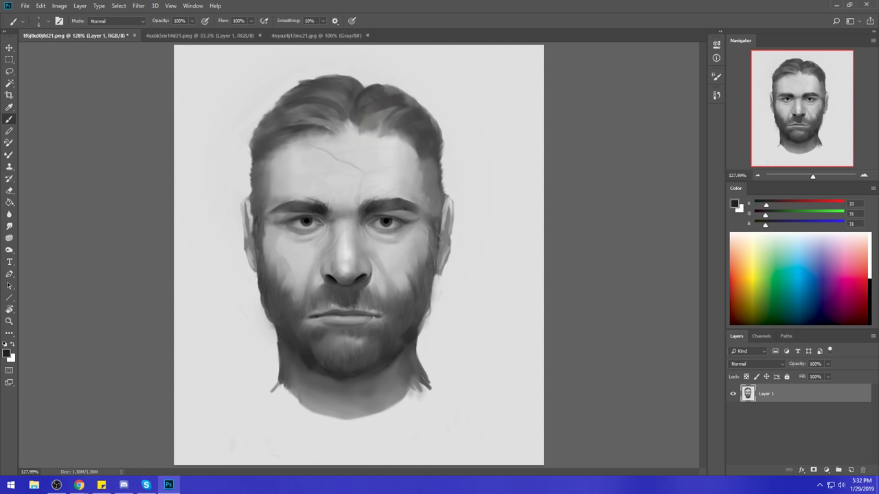
drag(353, 315, 338, 316)
Try a dark stroke along the right cheek's beard edge using a sampled beard grey, and undo it.
alt+click(332, 279)
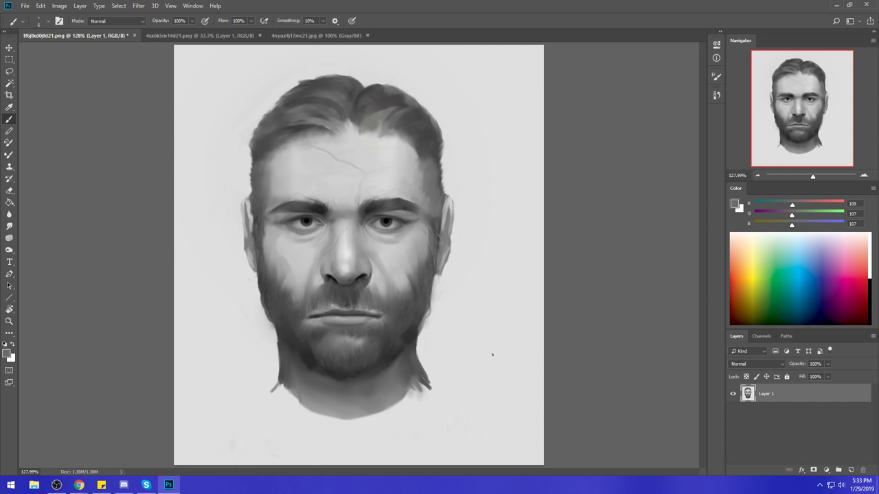
alt+click(401, 301)
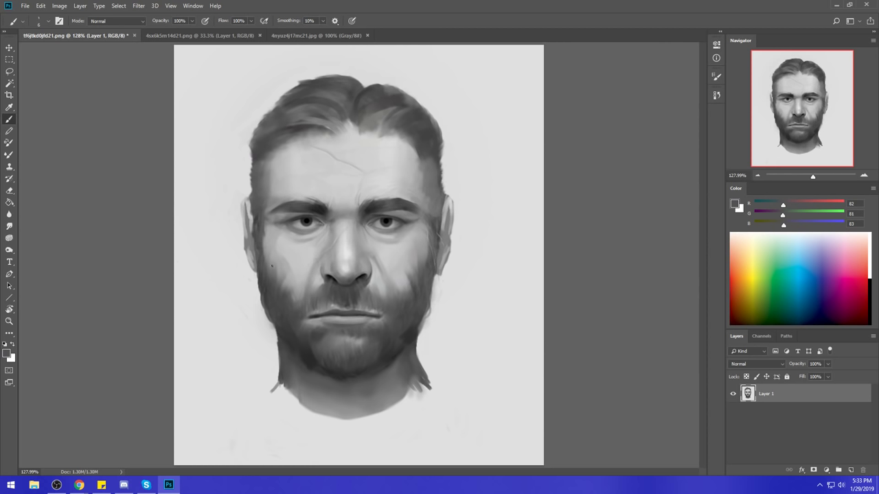
drag(416, 250, 404, 292)
key(ctrl+z)
Select the entire canvas.
key(ctrl+a)
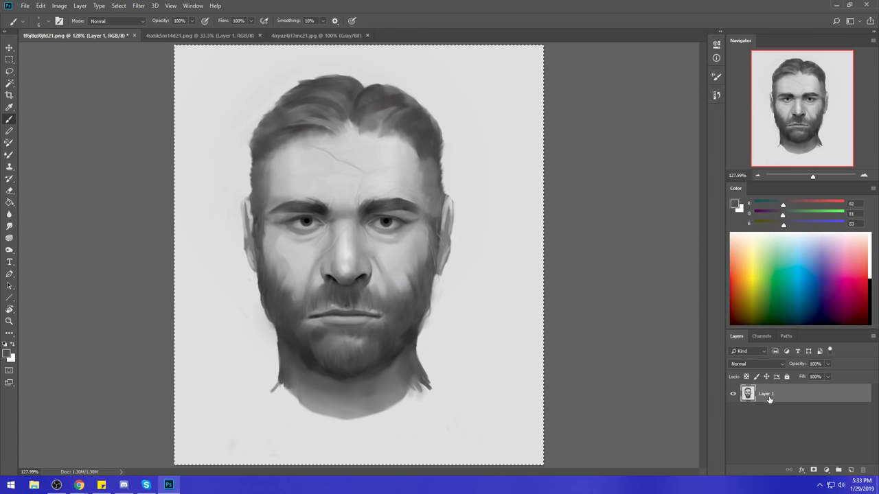
key(ctrl+minus)
key(ctrl+minus)
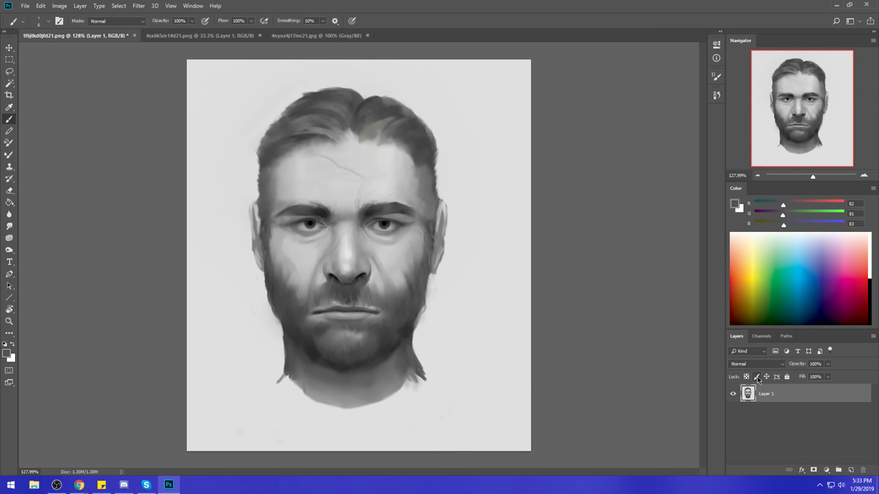
click(718, 96)
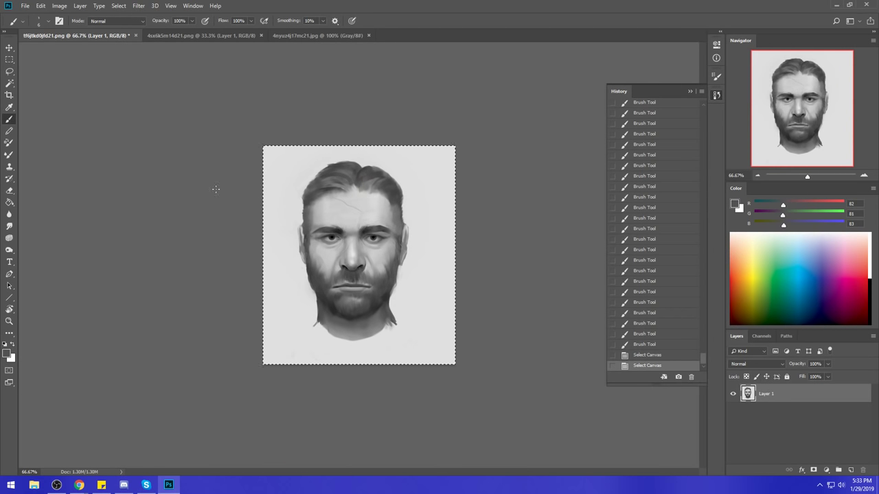
click(735, 204)
click(438, 212)
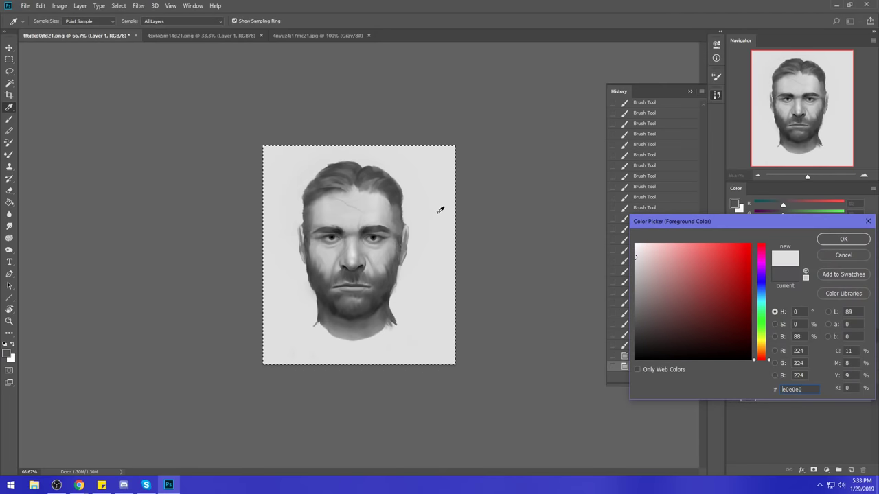
click(843, 256)
click(690, 92)
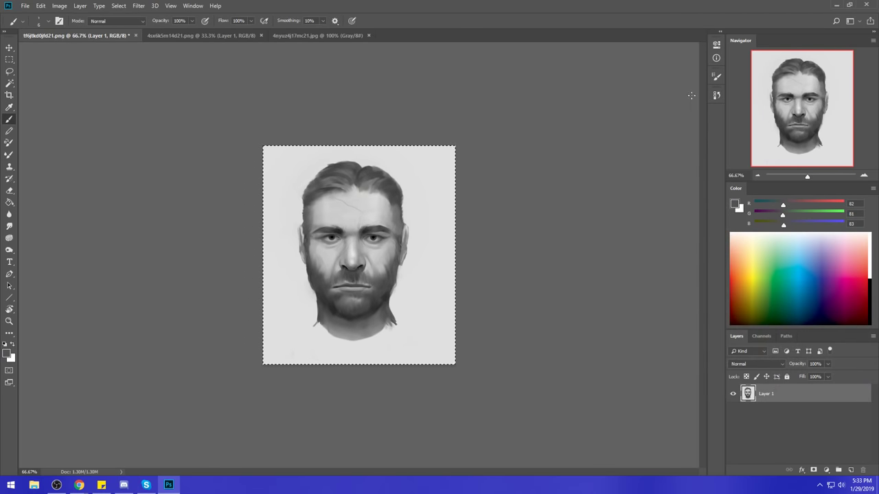
Revert the document to its original opening snapshot and paste the copied repainted portrait as a new layer above it.
click(716, 96)
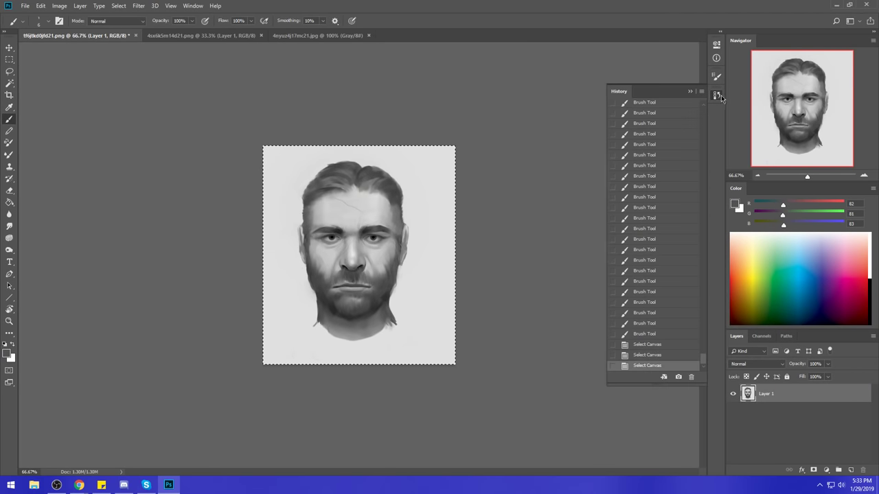
scroll(639, 137, up, 10)
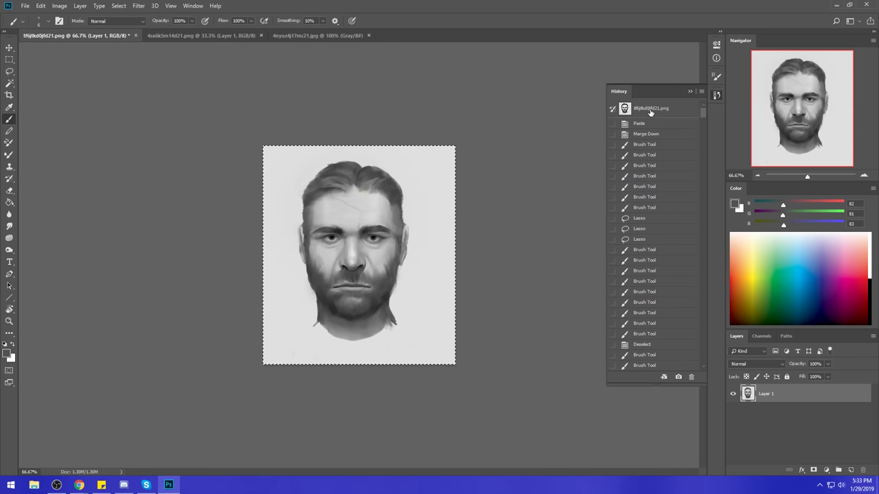
click(639, 111)
click(690, 91)
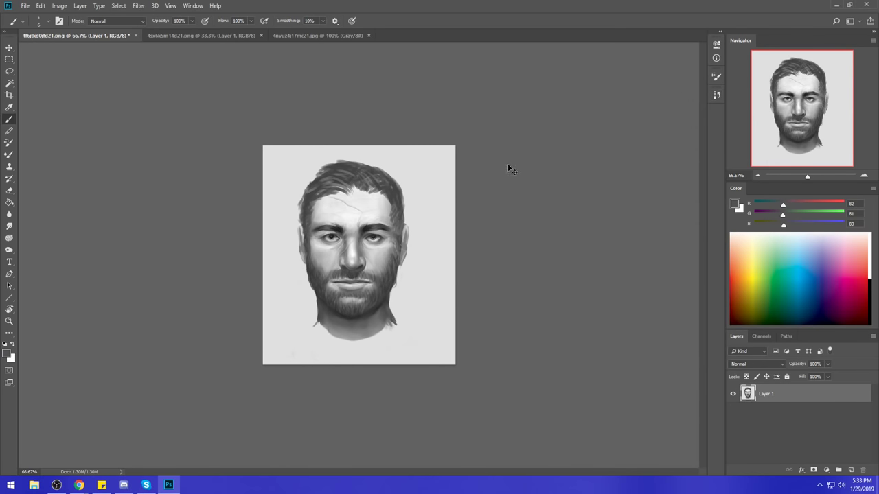
key(ctrl+plus)
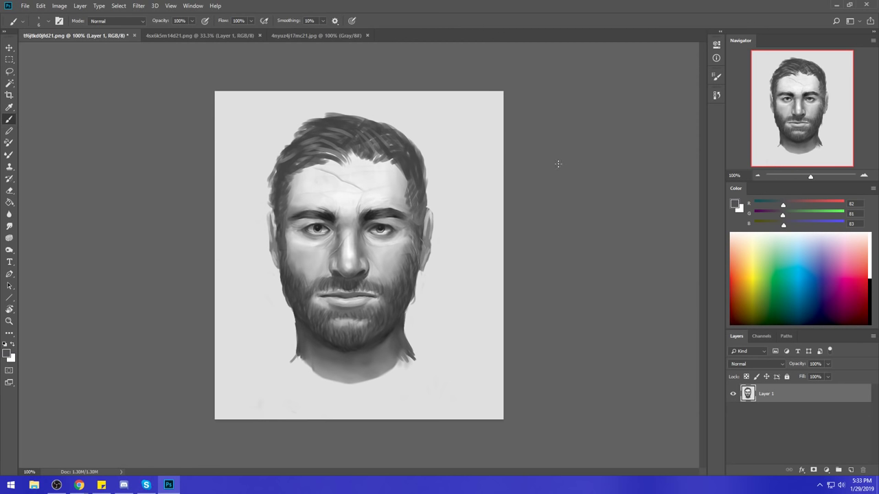
key(ctrl+v)
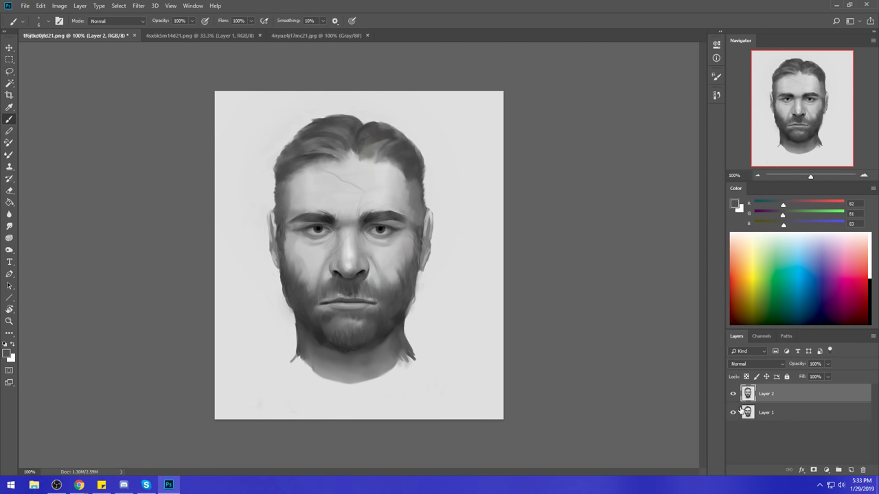
Compare the repainted portrait with the original by repeatedly hiding and showing Layer 2.
click(733, 395)
click(733, 394)
click(733, 395)
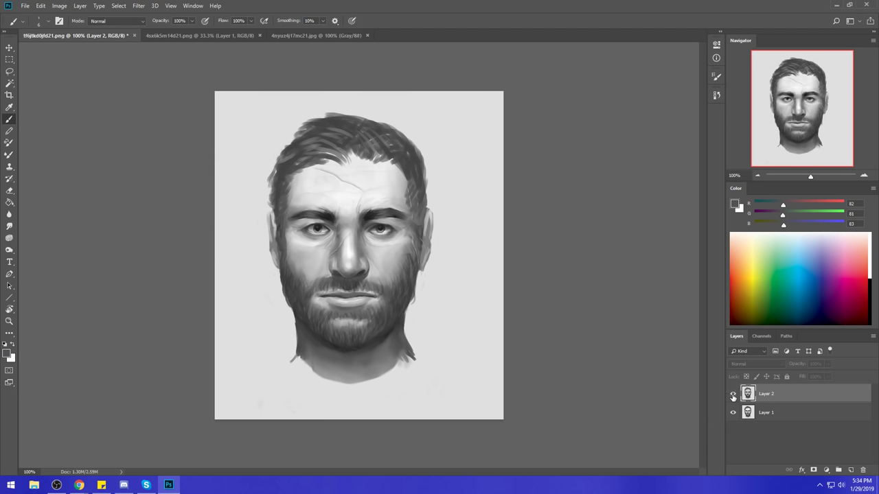
click(732, 394)
click(732, 395)
click(732, 395)
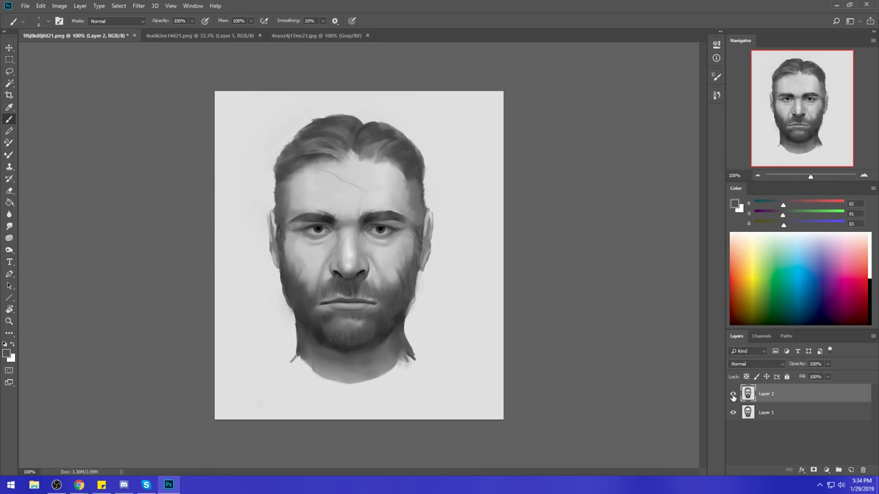
Set the foreground colour to near-white #f2f2f2 and choose another brush preset for the highlights.
click(735, 204)
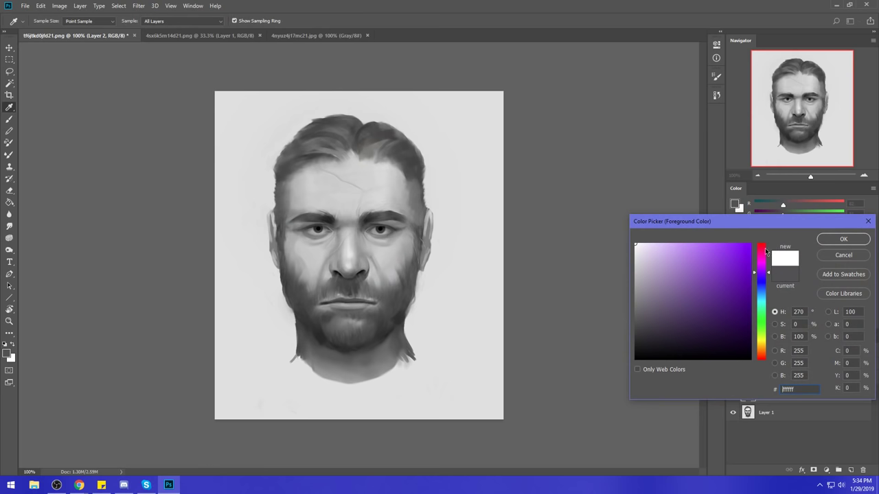
text(f2f2f2)
click(845, 240)
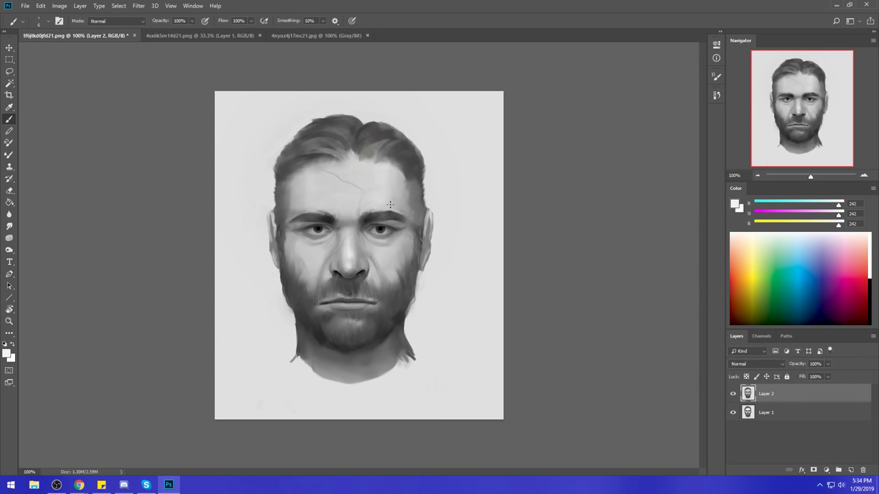
right_click(348, 235)
click(443, 370)
click(637, 306)
Paint near-white highlights on the forehead and cheeks, adjusting the brush size between strokes.
key(bracketleft)
key(bracketleft)
key(bracketleft)
key(bracketleft)
key(bracketleft)
key(bracketleft)
key(bracketleft)
key(bracketleft)
drag(327, 175, 319, 177)
drag(327, 267, 331, 259)
key(bracketright)
key(bracketright)
key(bracketright)
key(bracketright)
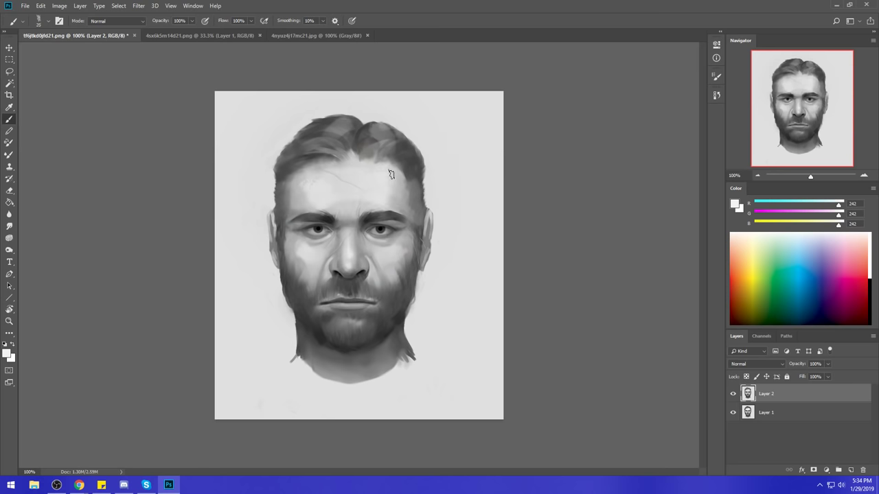
drag(389, 137, 331, 127)
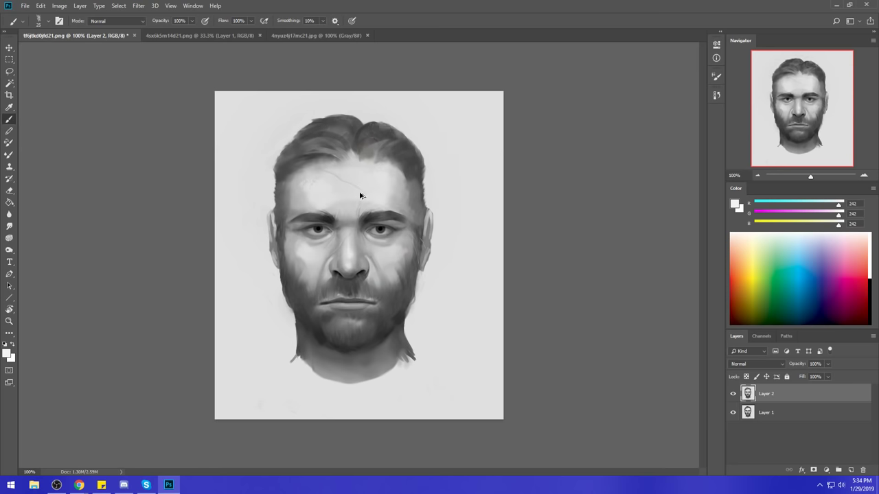
Sample the dark eyebrow and lighter forehead tones and paint a frown shadow between the inner eyebrows and nose bridge.
alt+click(331, 222)
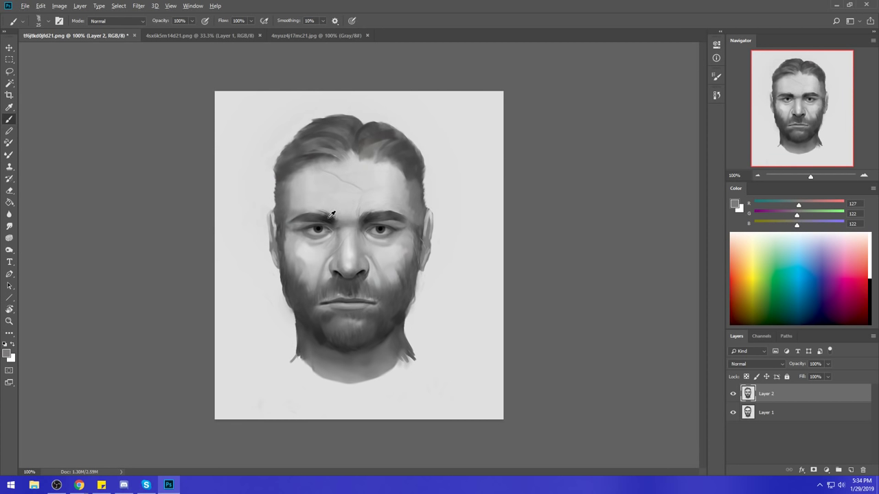
alt+click(330, 221)
drag(361, 225, 358, 204)
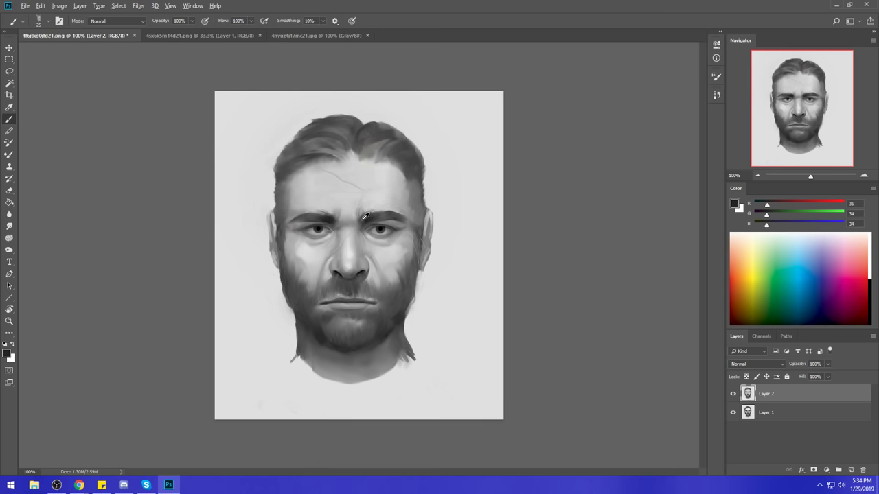
alt+click(369, 179)
drag(355, 226, 341, 229)
Sample the forehead tone, set the foreground colour to #f5f5f5 and brush highlights above the eyebrows and on the nose bridge.
alt+click(377, 197)
click(734, 204)
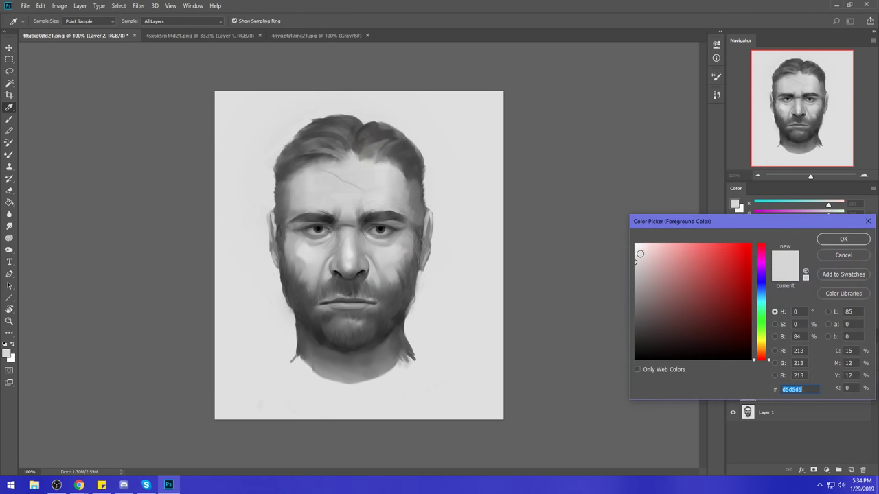
text(f5f5f5)
key(Return)
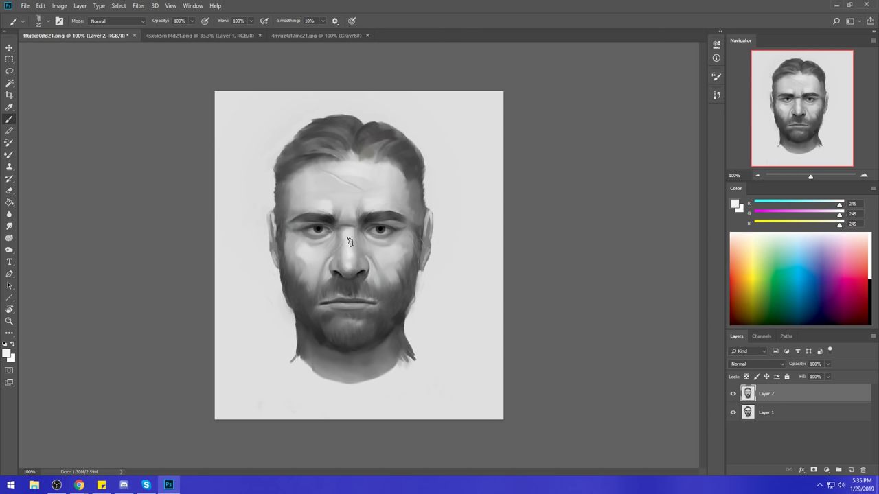
Retouch the nose shadows with a smaller brush in Darken mode using sampled dark greys, and activate the Smudge tool.
key(bracketleft)
key(bracketleft)
key(bracketleft)
key(bracketleft)
alt+click(344, 272)
click(113, 21)
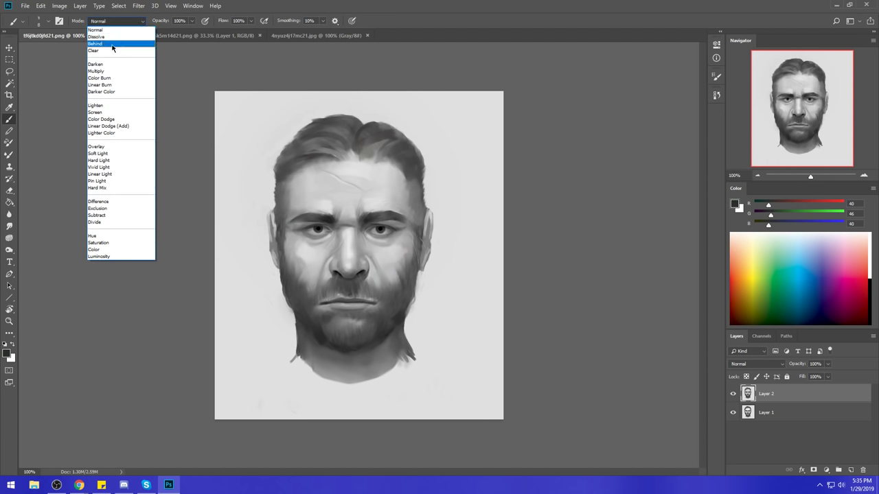
click(96, 64)
alt+click(340, 275)
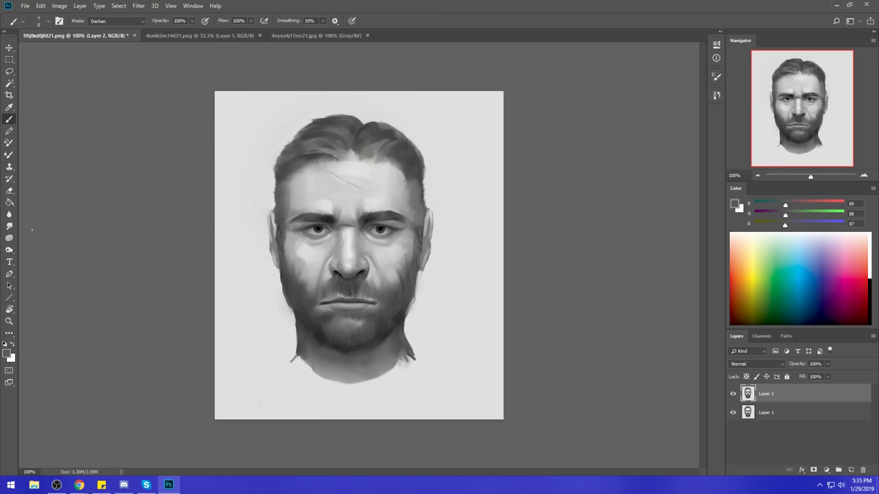
click(9, 226)
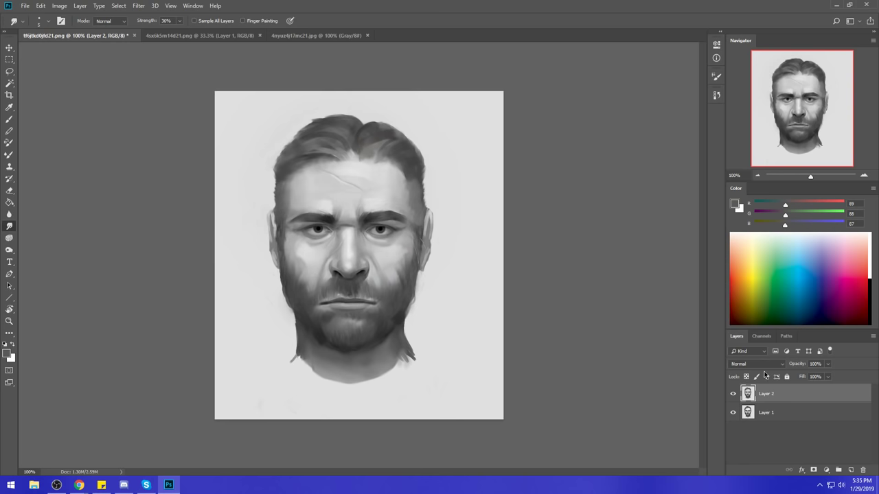
Compare the new highlights and shadows with the original portrait by toggling Layer 2's visibility.
click(733, 394)
click(732, 394)
click(732, 396)
click(734, 401)
click(733, 402)
click(733, 397)
click(733, 400)
click(734, 399)
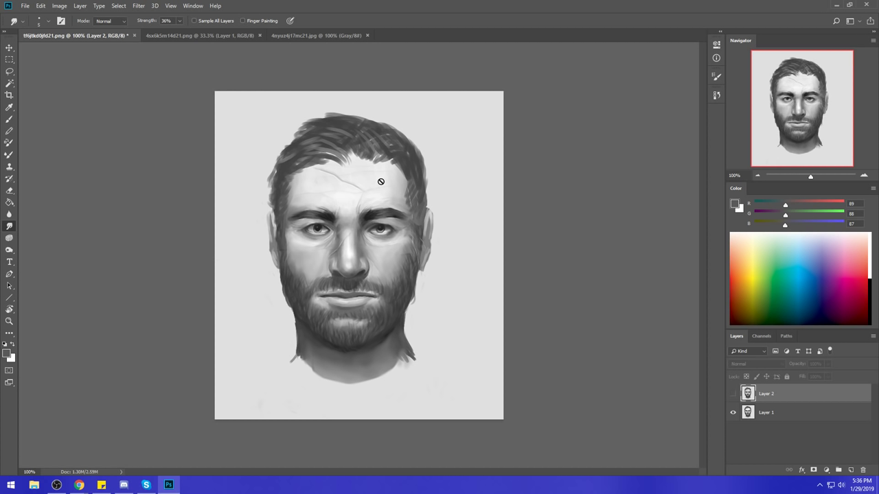
click(732, 395)
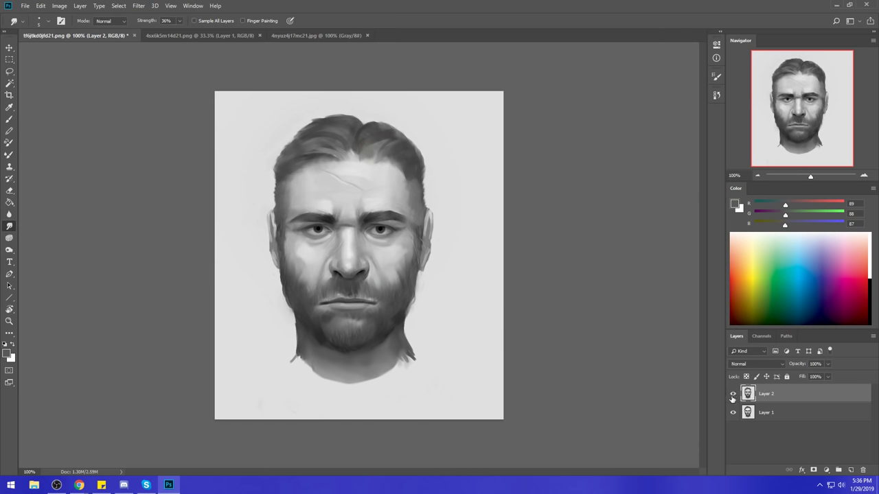
click(733, 394)
click(733, 395)
Touch up the inner eyebrow and the skin under the eye with sampled tones using the Brush in Darken mode.
key(b)
alt+click(367, 220)
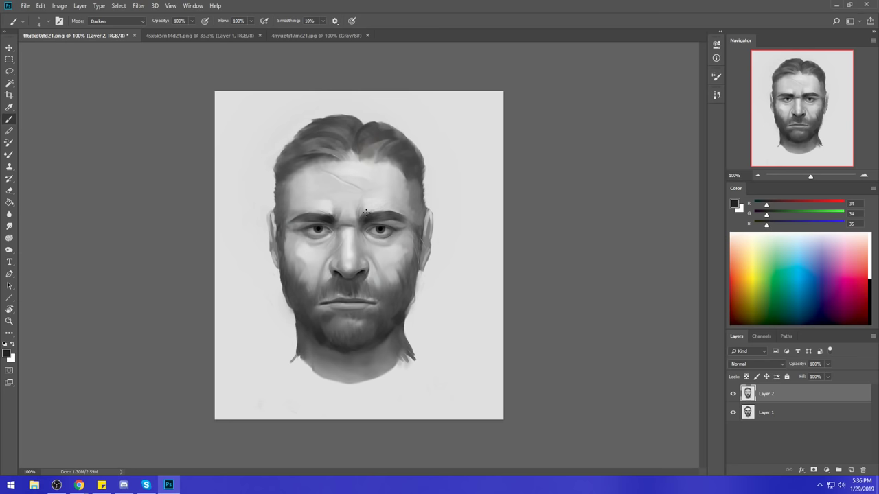
alt+click(302, 236)
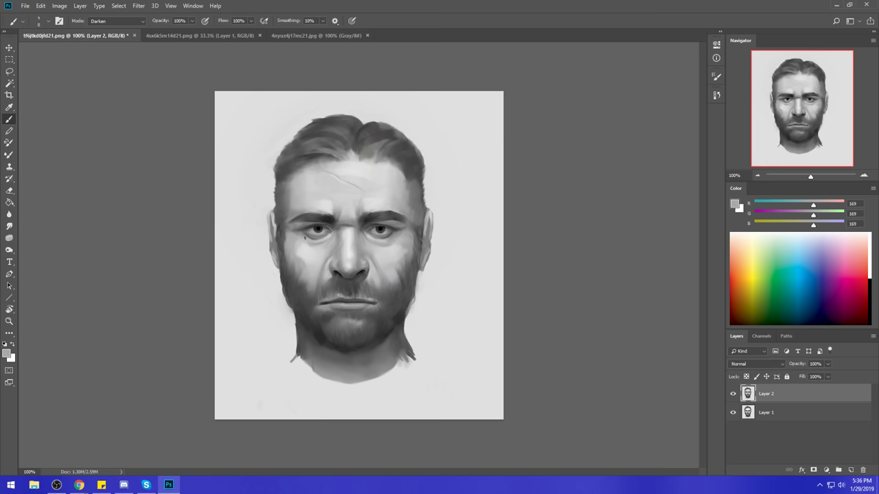
alt+click(303, 236)
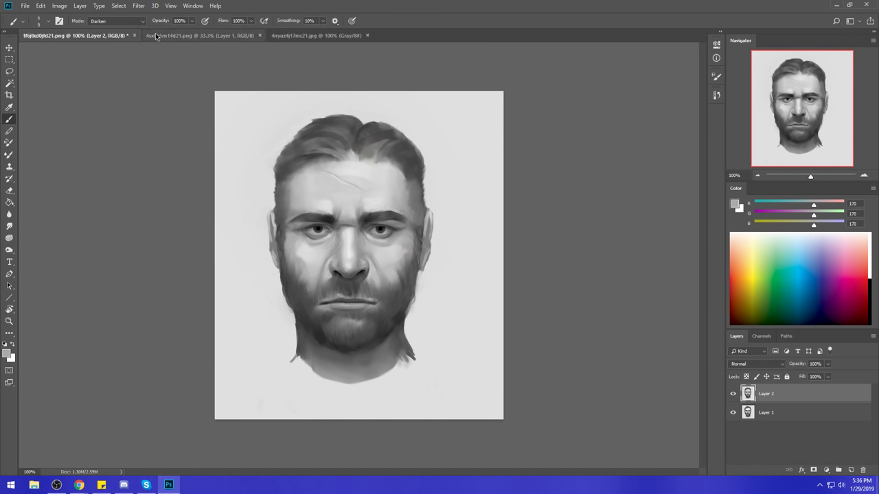
Set the brush blending mode to Normal and blend the skin under both eyes with sampled greys.
click(116, 20)
click(103, 21)
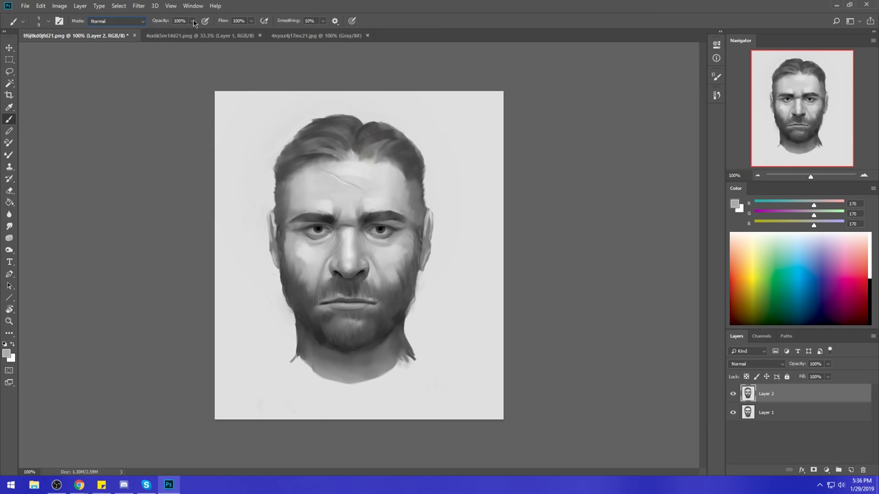
alt+click(309, 240)
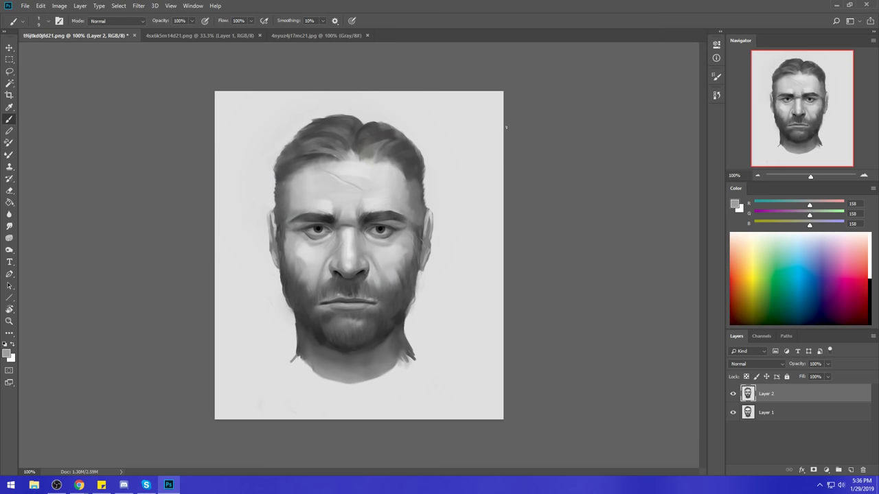
alt+click(306, 249)
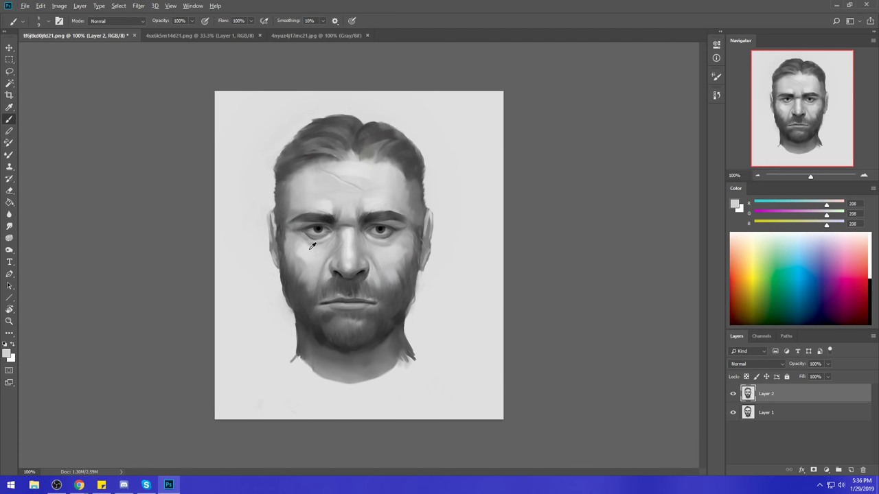
alt+click(316, 247)
alt+click(391, 248)
Blend the skin above the eyebrow and toward both temples with sampled light greys.
alt+click(313, 206)
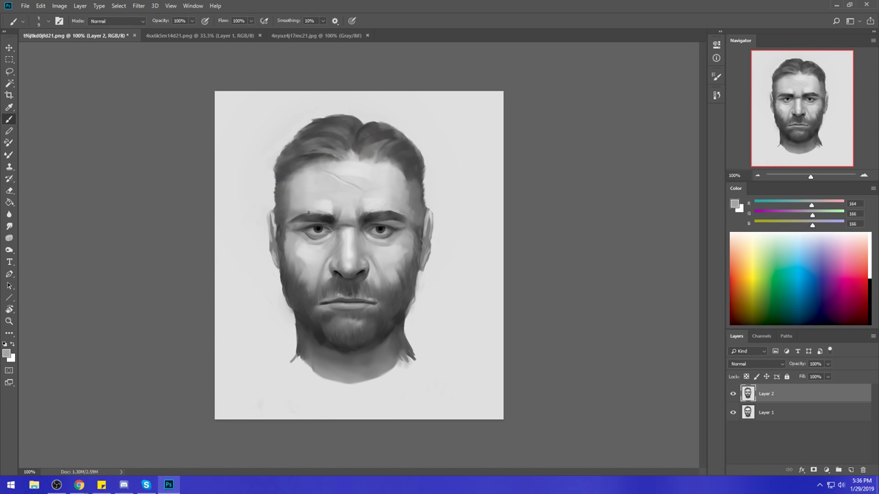
alt+click(296, 204)
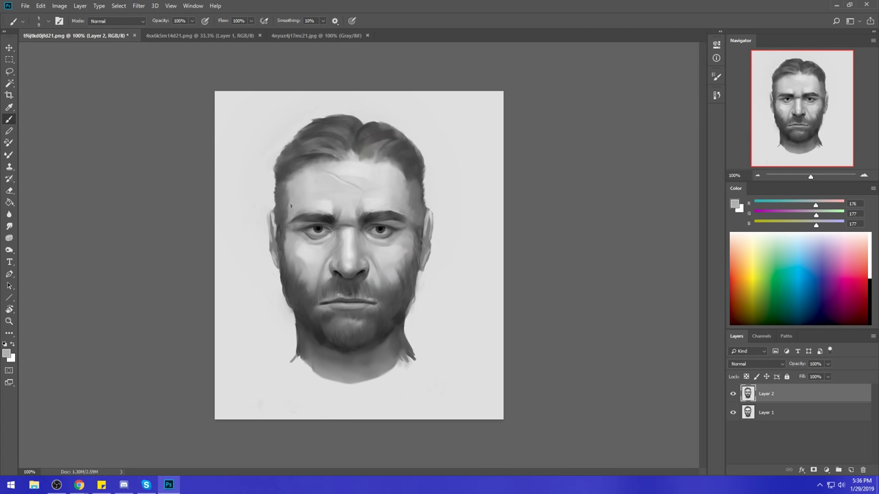
alt+click(399, 195)
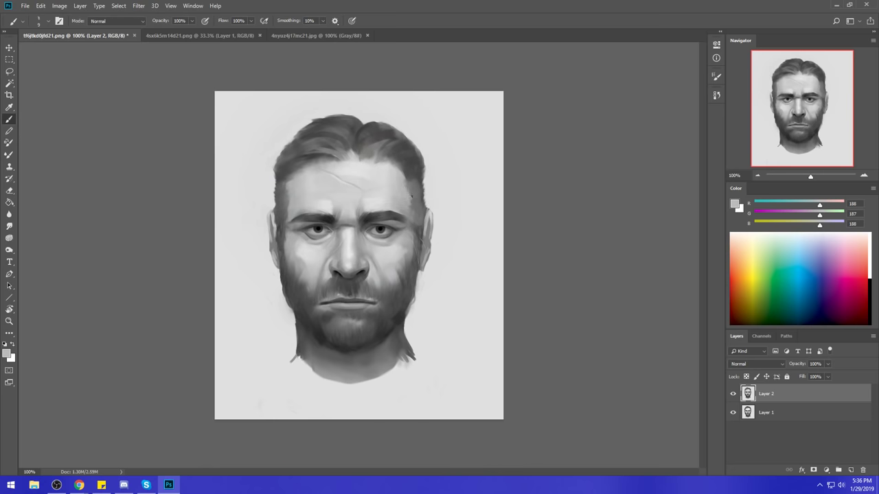
Sample a dark hair tone and paint darker strands through both sides of the parted hair.
alt+click(320, 151)
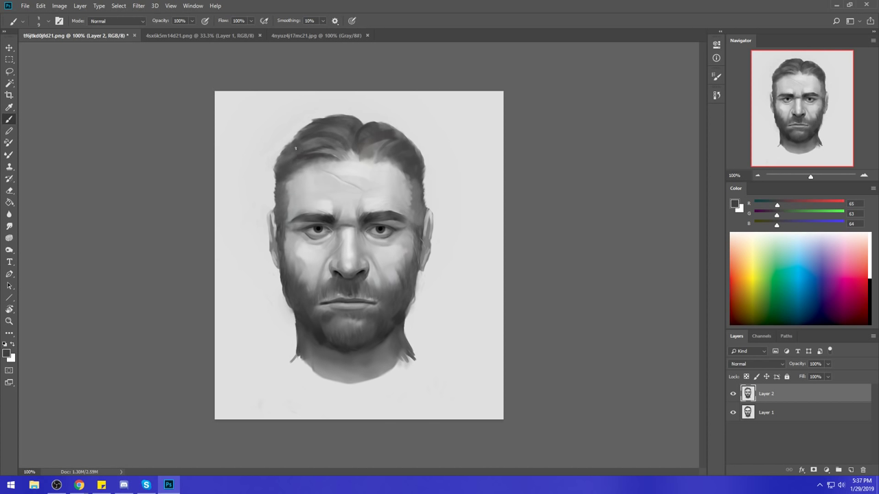
mouse_move(327, 128)
mouse_down()
mouse_move(342, 125)
mouse_move(365, 151)
mouse_up()
mouse_move(379, 148)
mouse_down()
mouse_move(390, 155)
mouse_move(403, 129)
mouse_up()
Retouch the forehead below the hairline and the skin between the eyebrows with sampled greys.
alt+click(347, 162)
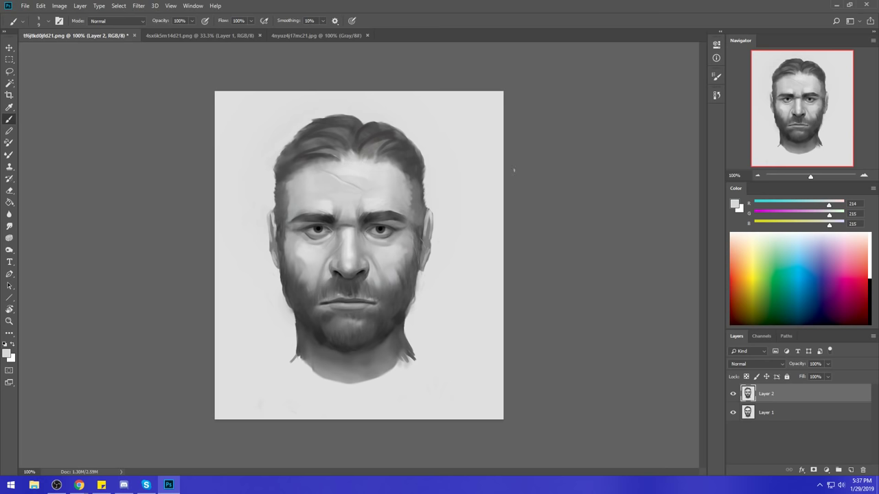
alt+click(346, 211)
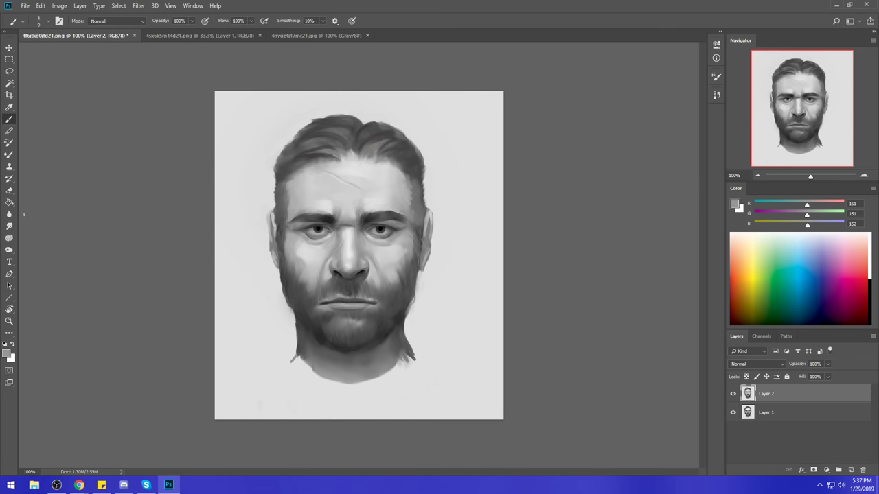
Activate the Smudge tool and toggle Layer 2's visibility to compare the retouched face with the original.
click(9, 226)
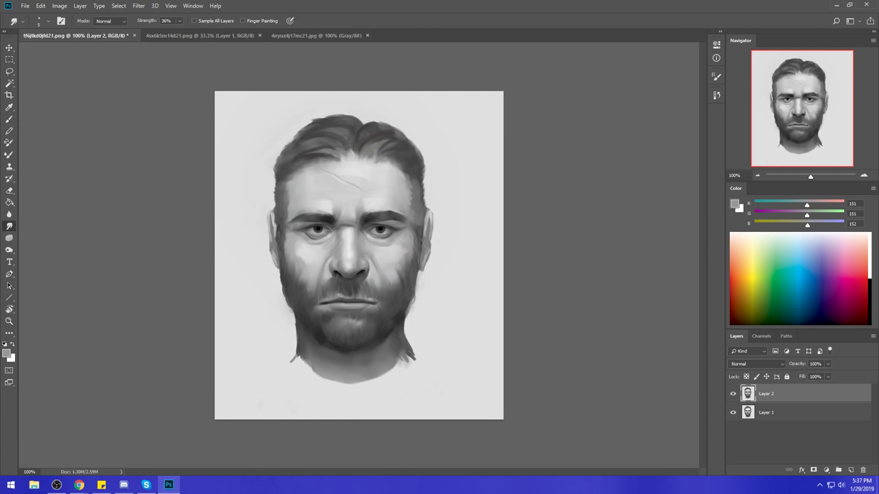
click(734, 394)
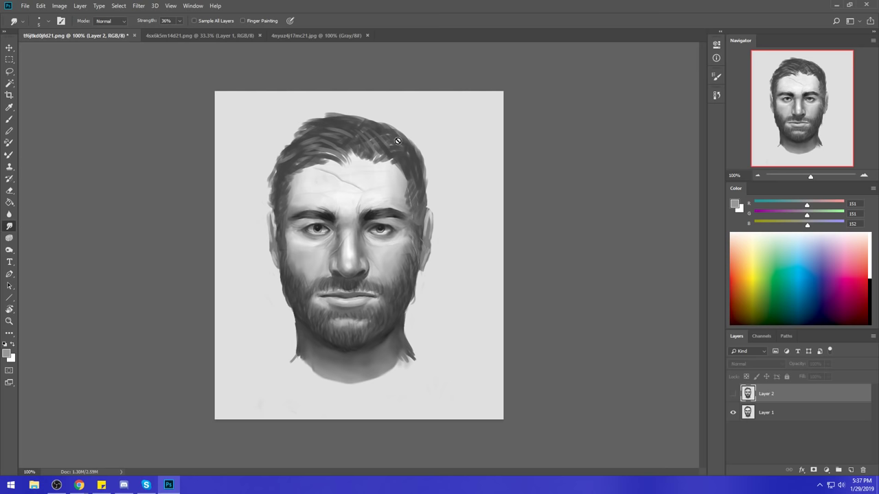
click(733, 394)
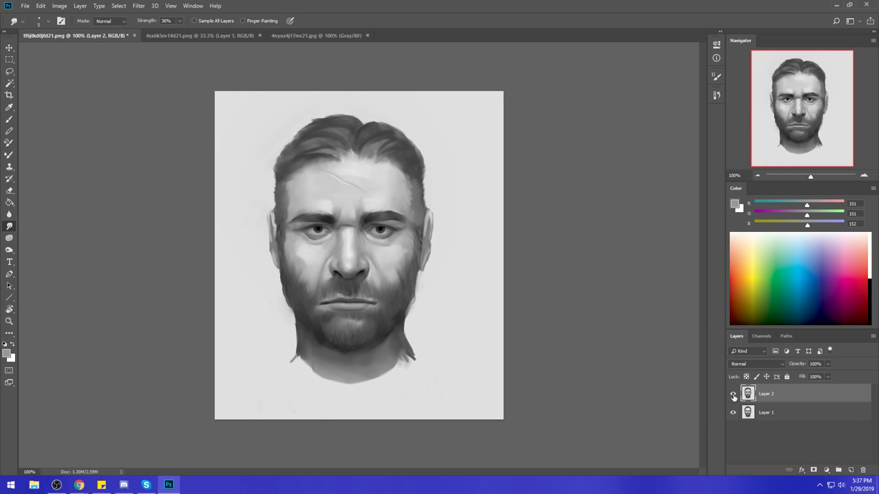
click(732, 394)
click(733, 394)
Open Liquify on Layer 2 and push both sides of the neck outward using Forward Warp brush sizes 250 and 200.
click(139, 7)
click(164, 77)
key(bracketright)
key(bracketright)
key(bracketright)
key(bracketright)
key(bracketright)
key(bracketright)
key(bracketright)
key(bracketright)
key(bracketright)
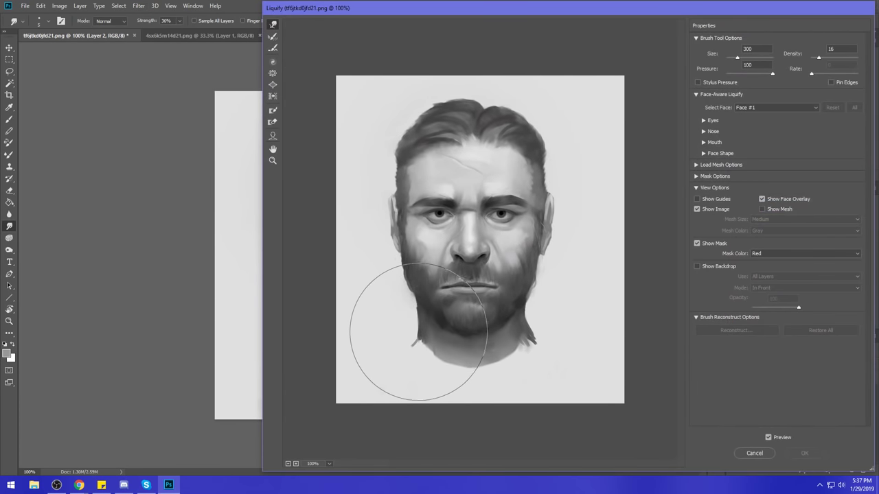
key(bracketleft)
key(bracketleft)
key(bracketleft)
key(bracketleft)
key(bracketleft)
key(bracketleft)
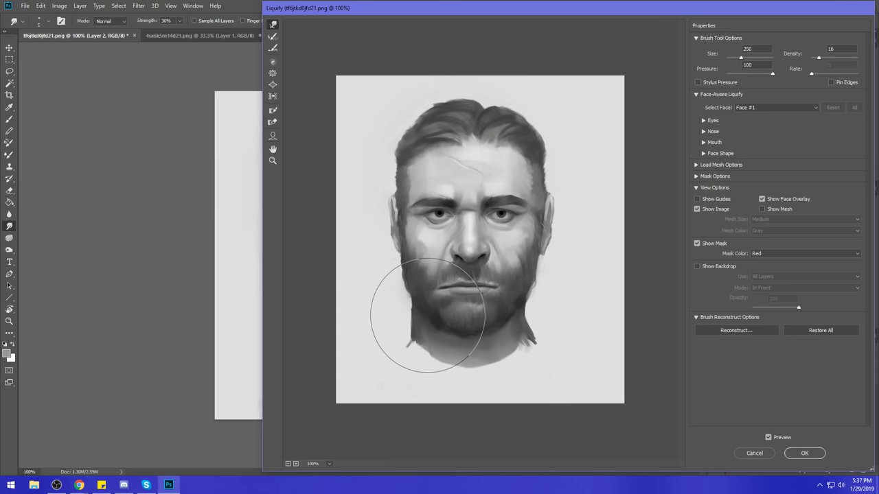
drag(417, 318, 440, 299)
key(bracketleft)
key(bracketleft)
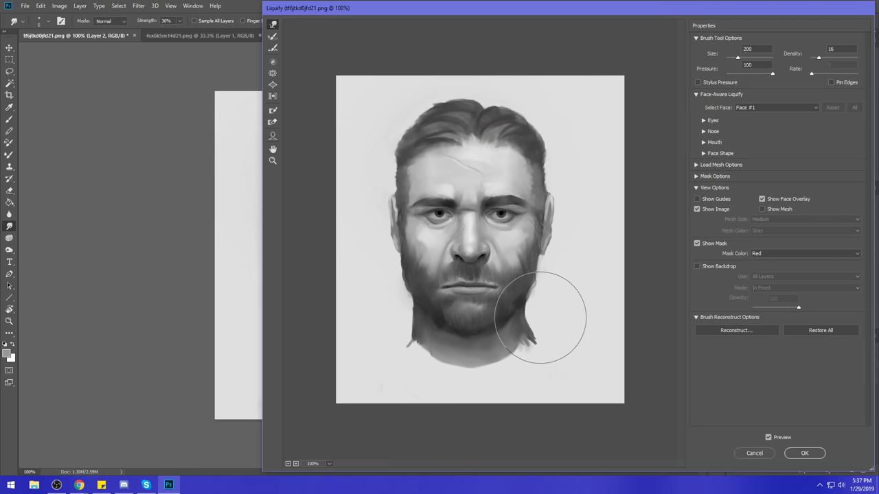
drag(543, 315, 536, 317)
Narrow the head by pushing the hair outline beside both temples inward with warp brush sizes 300 and 250.
key(bracketright)
key(bracketright)
key(bracketright)
key(bracketright)
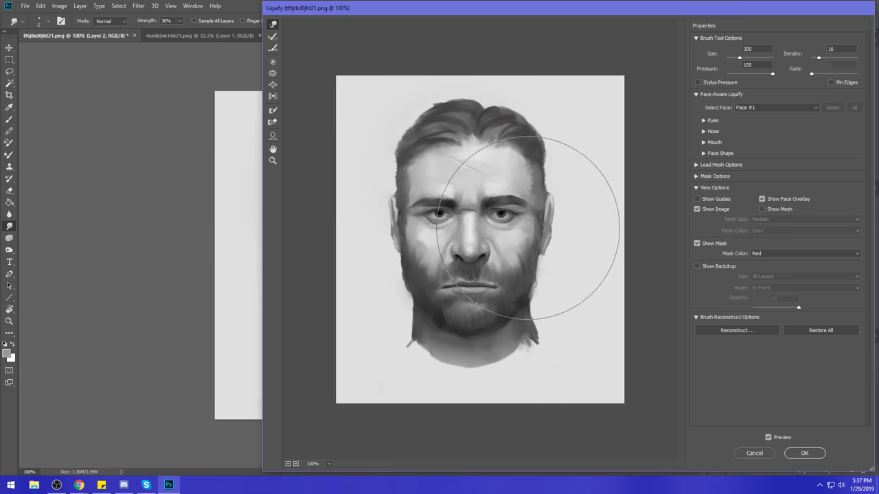
drag(363, 157, 381, 162)
key(bracketleft)
key(bracketleft)
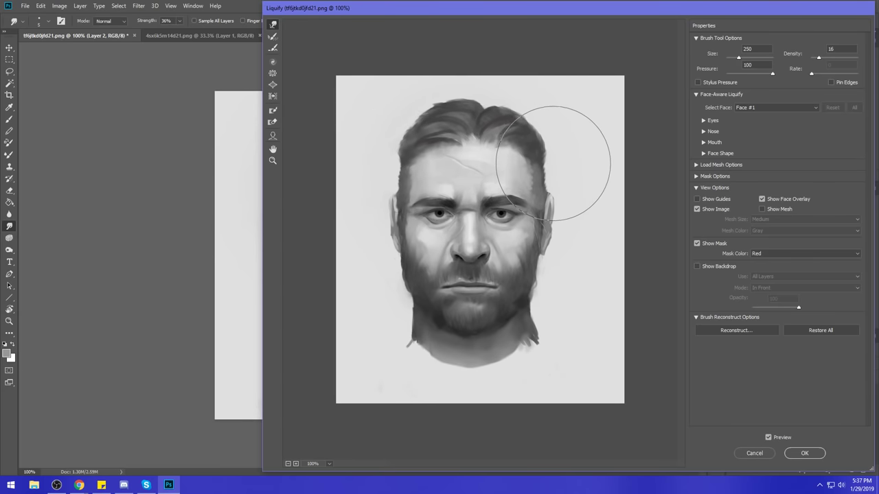
key(bracketright)
key(bracketright)
key(bracketright)
key(bracketright)
key(bracketright)
key(bracketright)
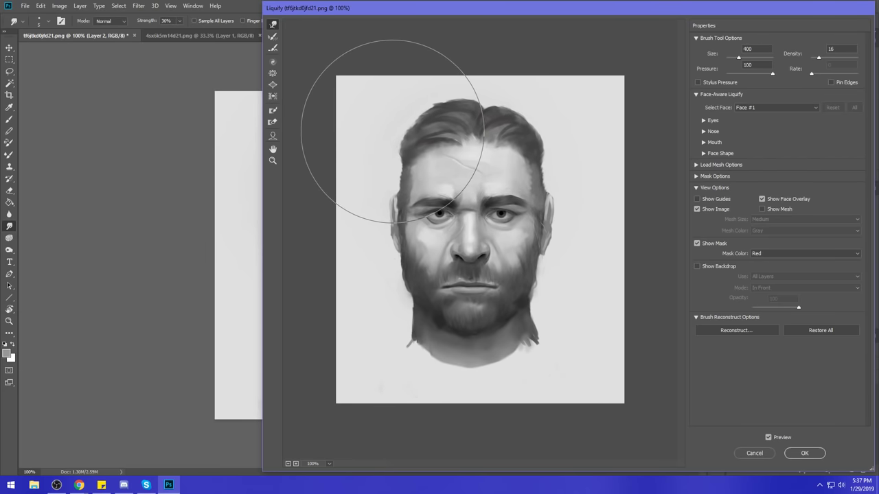
Reshape the top outline of the hair, flattening and rounding the crown with warp brush sizes 250 and 400.
key(bracketleft)
key(bracketleft)
key(bracketleft)
key(bracketleft)
key(bracketleft)
key(bracketleft)
mouse_move(431, 81)
mouse_down()
mouse_move(402, 108)
mouse_move(447, 108)
mouse_up()
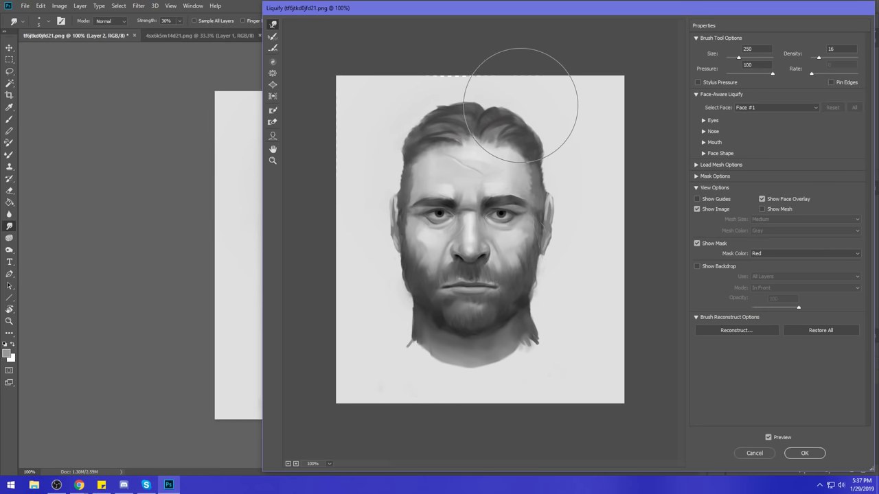
key(bracketleft)
key(bracketleft)
key(bracketleft)
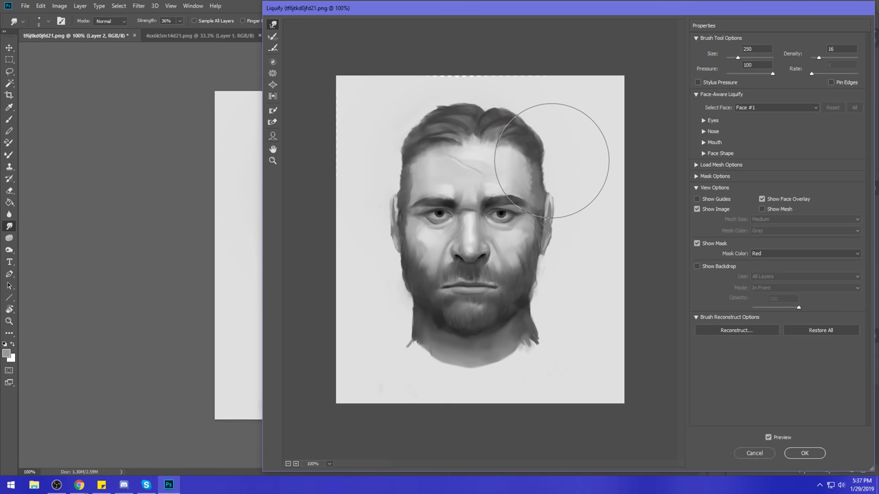
key(bracketright)
key(bracketright)
key(bracketright)
key(bracketright)
key(bracketright)
mouse_move(489, 134)
mouse_down()
mouse_move(435, 85)
mouse_move(443, 84)
mouse_up()
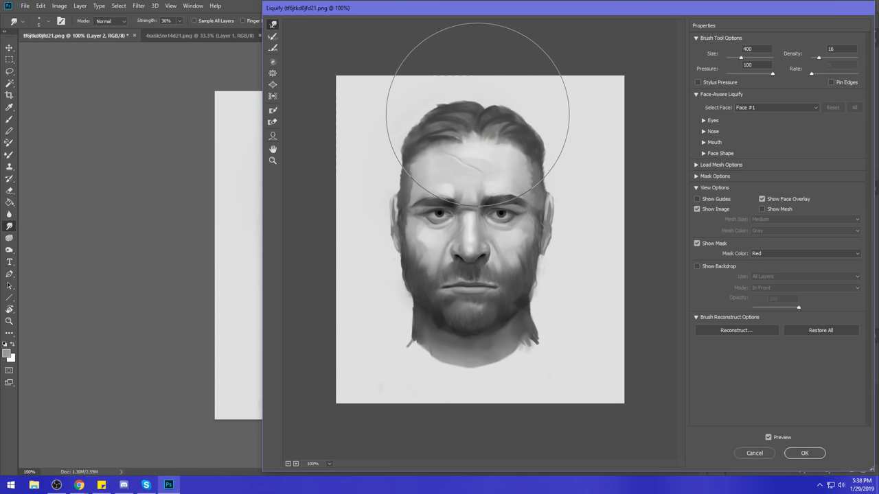
Refine the upper side contours of the hair with warp brush sizes 150 and 250.
key(bracketleft)
key(bracketleft)
key(bracketleft)
key(bracketleft)
key(bracketleft)
key(bracketleft)
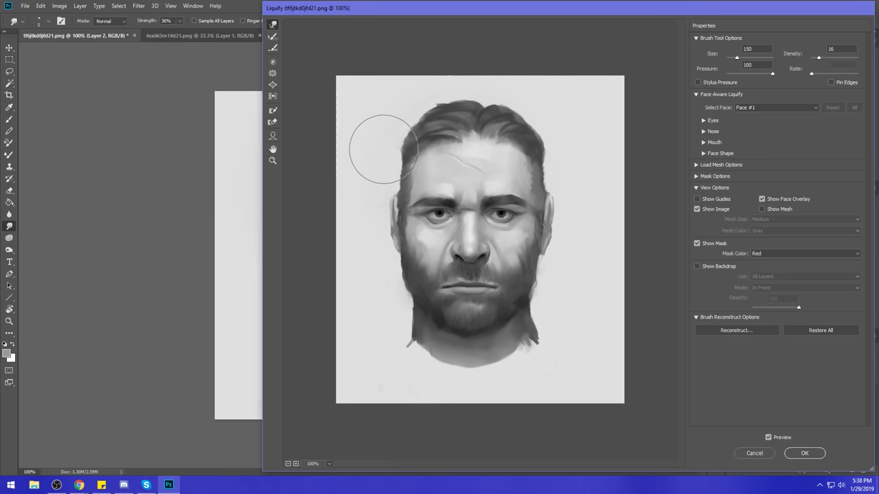
key(bracketright)
key(bracketright)
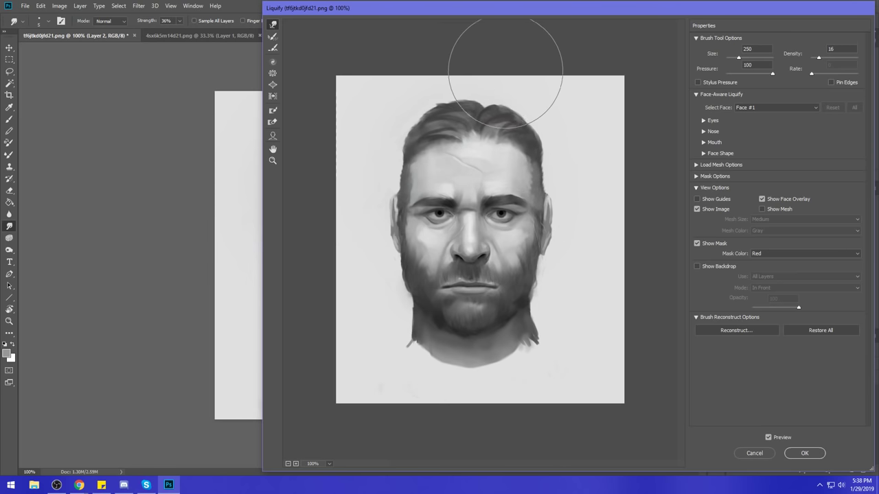
key(bracketleft)
key(bracketleft)
key(bracketleft)
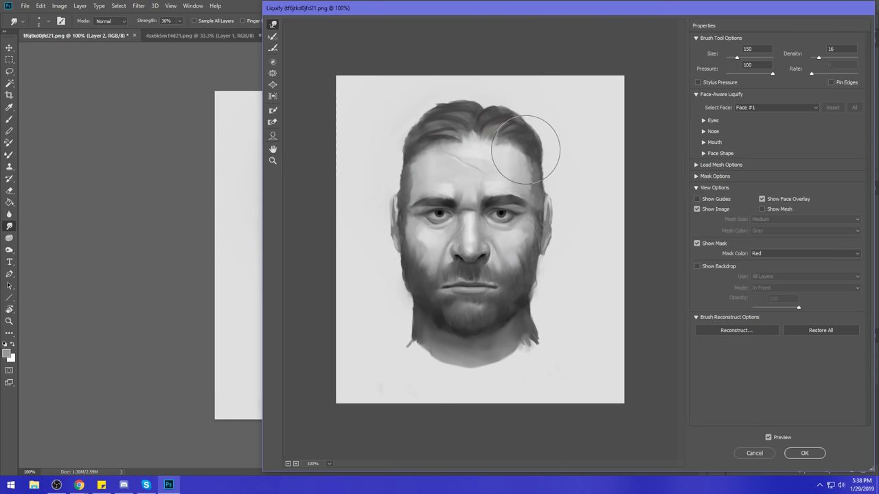
Warp the middle of the hairline down into a peak with a size 150 brush, tidy the neck's edge, and apply Liquify.
mouse_move(481, 164)
mouse_down()
mouse_move(459, 128)
mouse_move(471, 148)
mouse_move(431, 152)
mouse_move(519, 153)
mouse_move(478, 159)
mouse_move(509, 149)
mouse_up()
key(bracketleft)
key(bracketright)
key(bracketright)
key(alt)
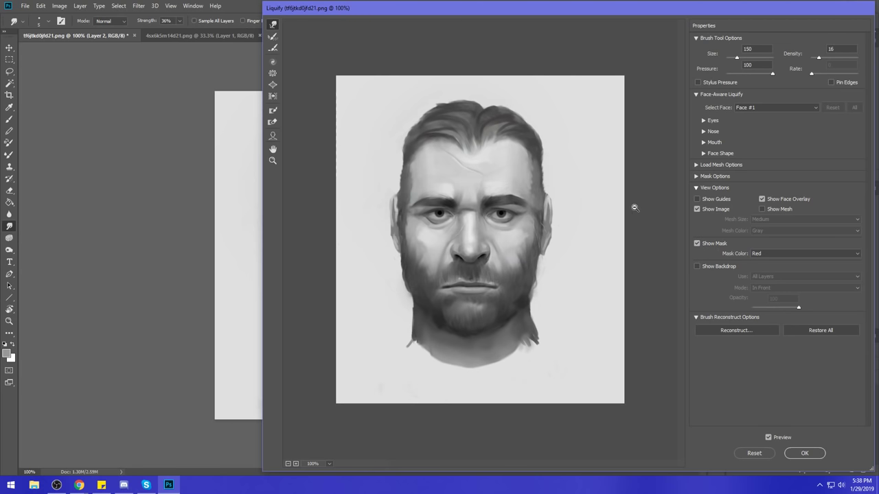
mouse_move(538, 301)
mouse_down()
mouse_move(501, 319)
mouse_move(520, 301)
mouse_move(555, 334)
mouse_up()
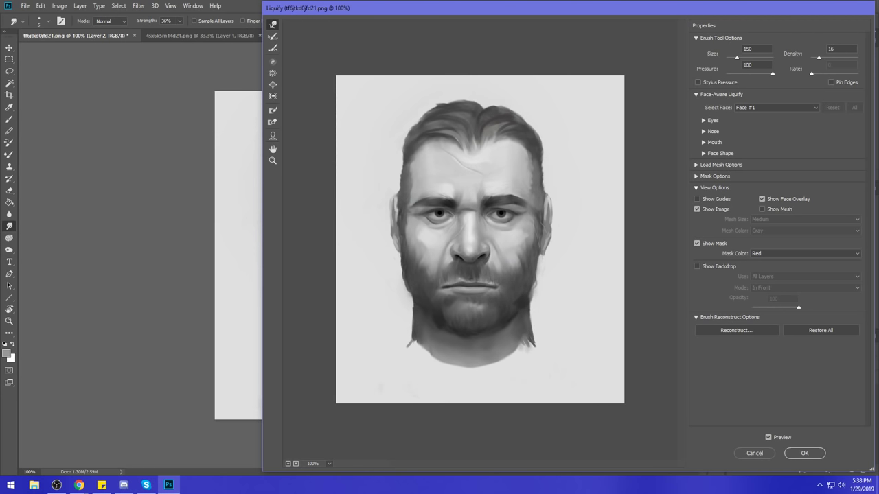
click(803, 453)
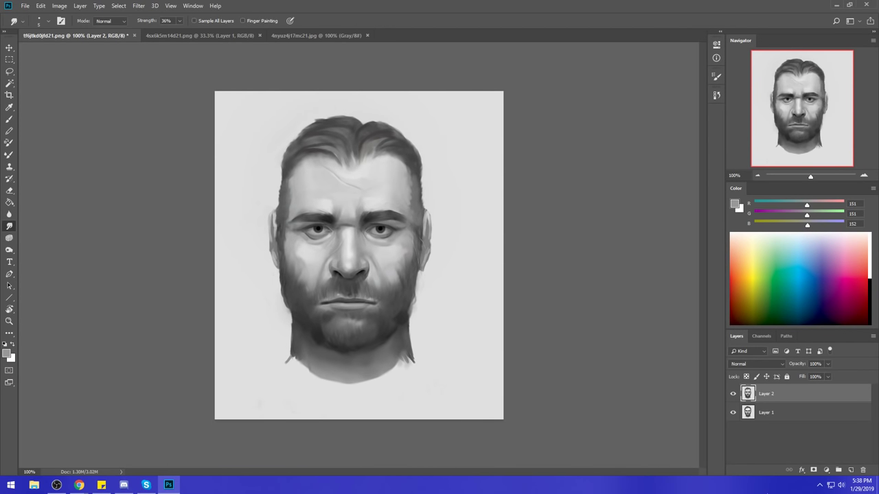
Undo and redo the Liquify change to compare the head shape before and after.
key(ctrl+z)
key(ctrl+shift+z)
click(79, 485)
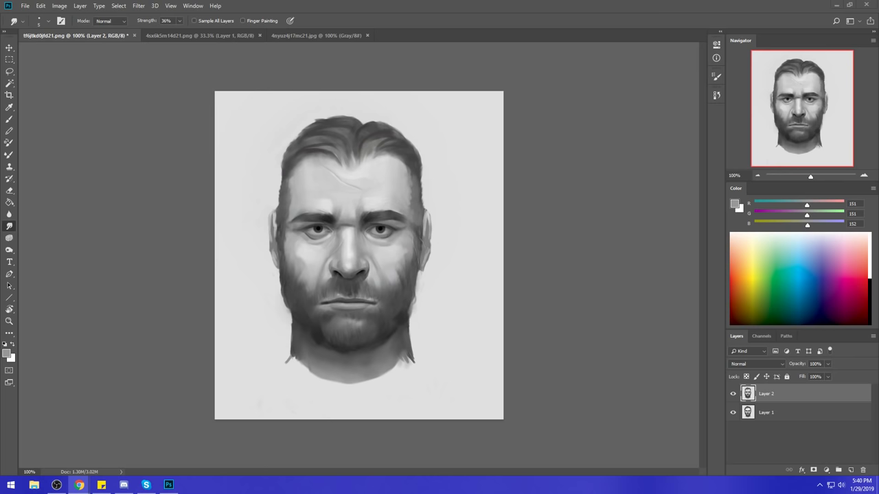
Reopen Liquify, nudge the lower eyelids of both eyes with a size 50 warp brush, and apply the change.
click(138, 6)
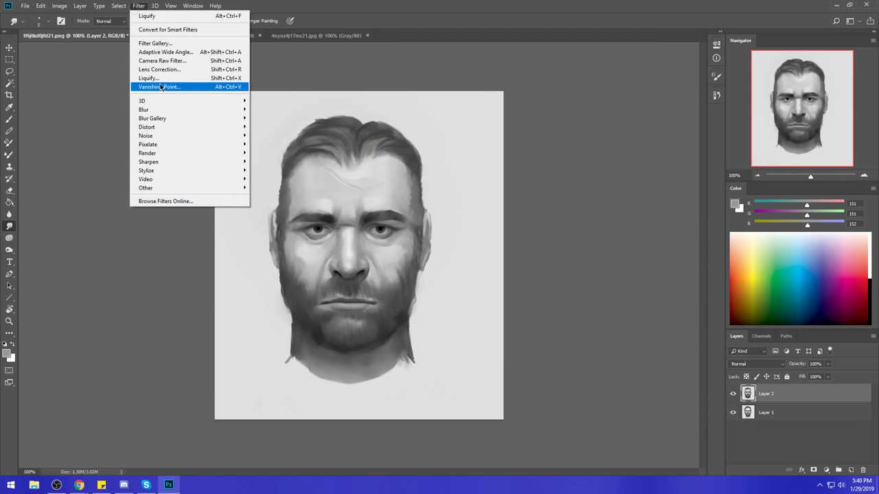
click(199, 78)
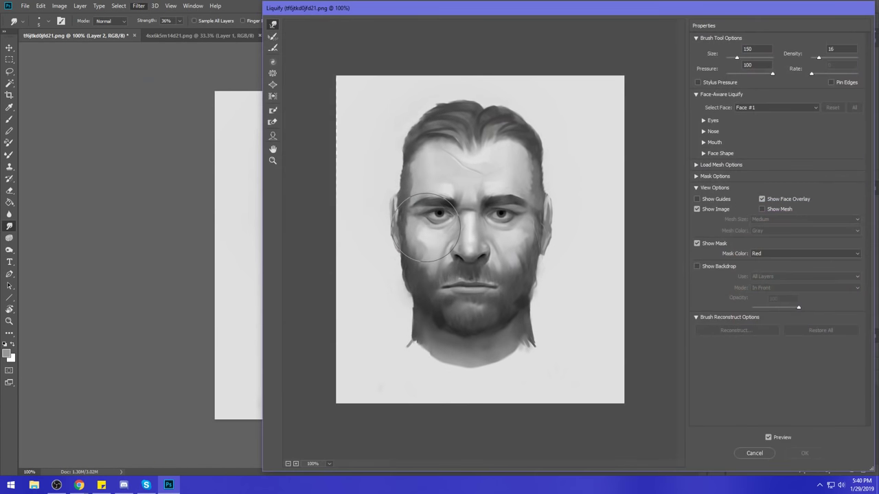
key(bracketleft)
key(bracketleft)
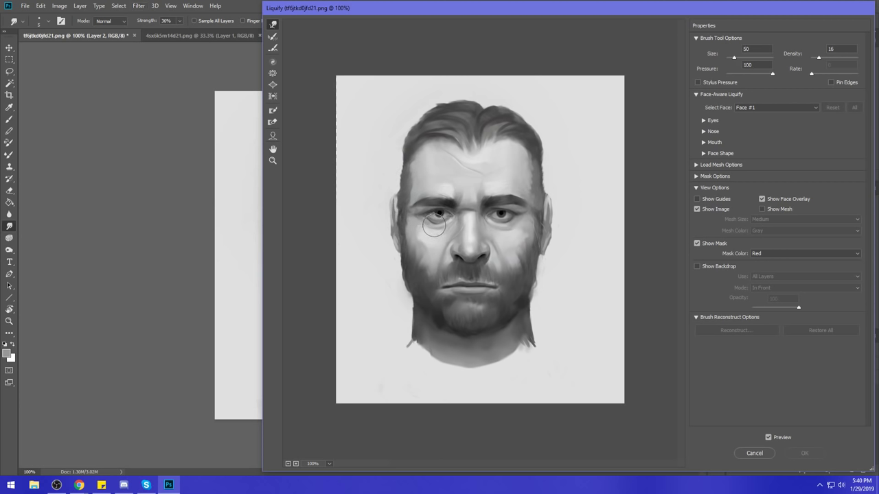
drag(437, 225, 438, 221)
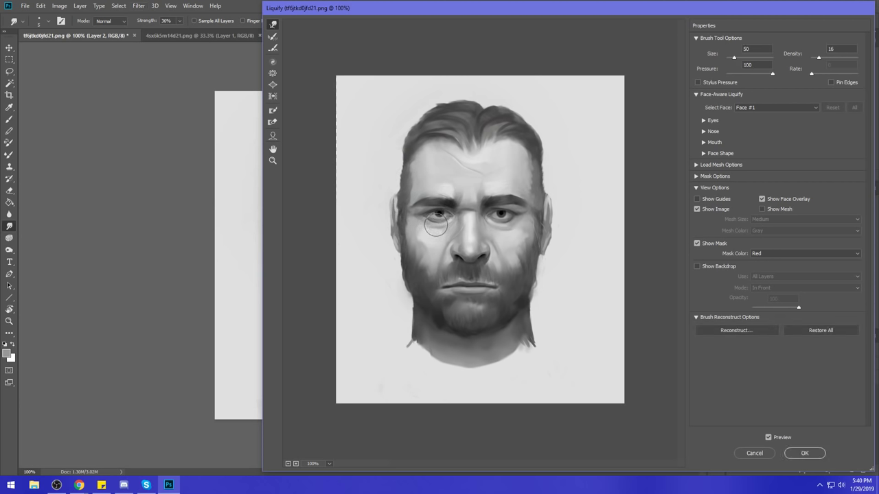
drag(501, 225, 513, 224)
drag(437, 228, 443, 227)
drag(507, 223, 494, 225)
click(803, 454)
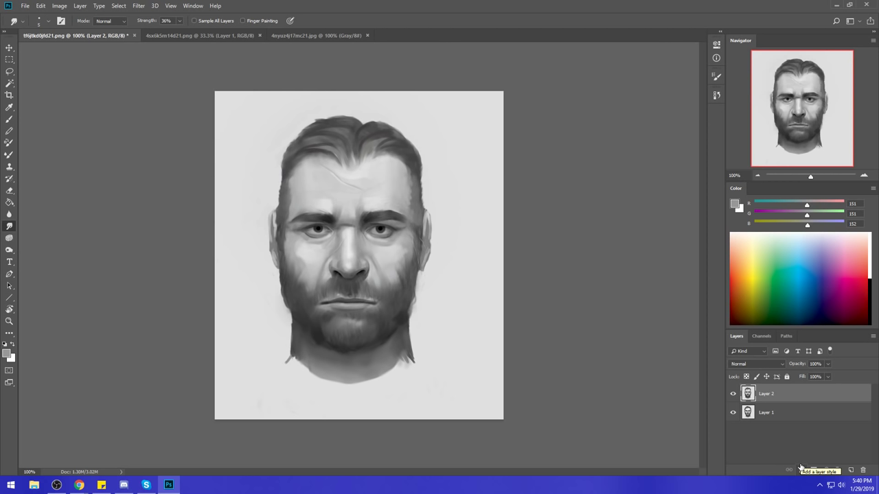
Hide and show Layer 2 several times to compare the reshaped portrait with Layer 1.
click(733, 394)
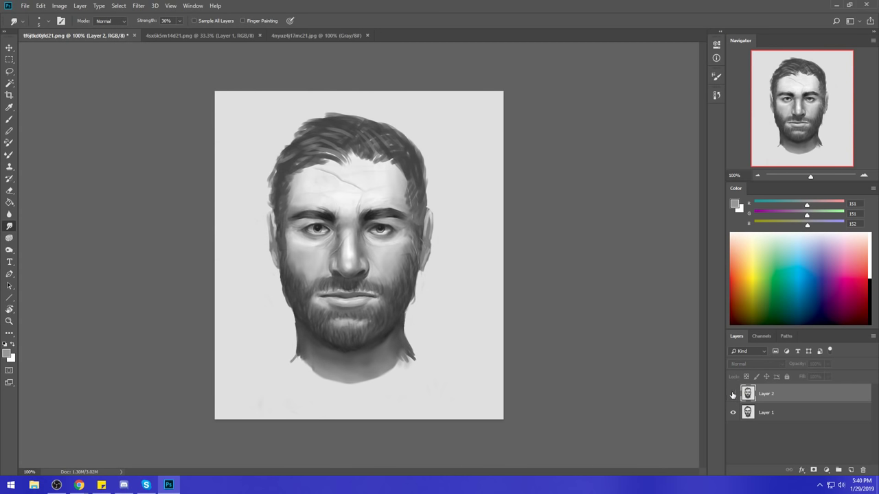
click(733, 395)
click(733, 394)
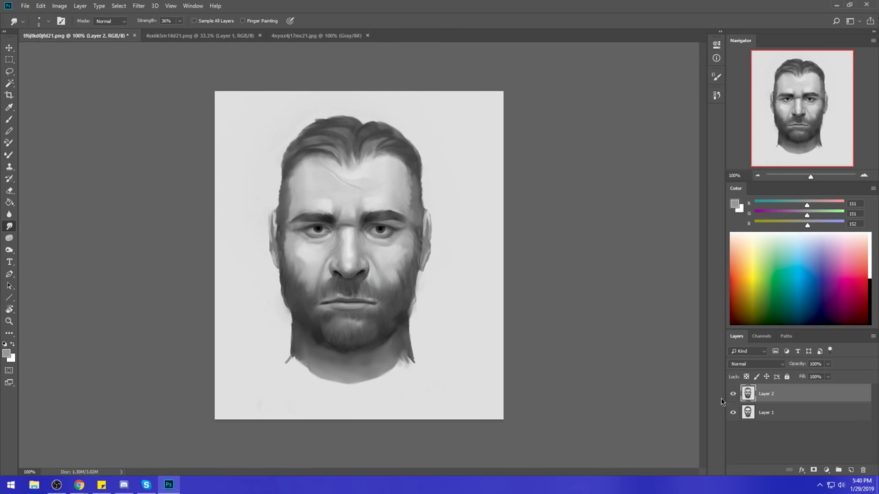
click(734, 395)
click(734, 395)
Lasso the hair on top of the head, subtract the background with the Magic Wand, and hide the selection outline.
key(l)
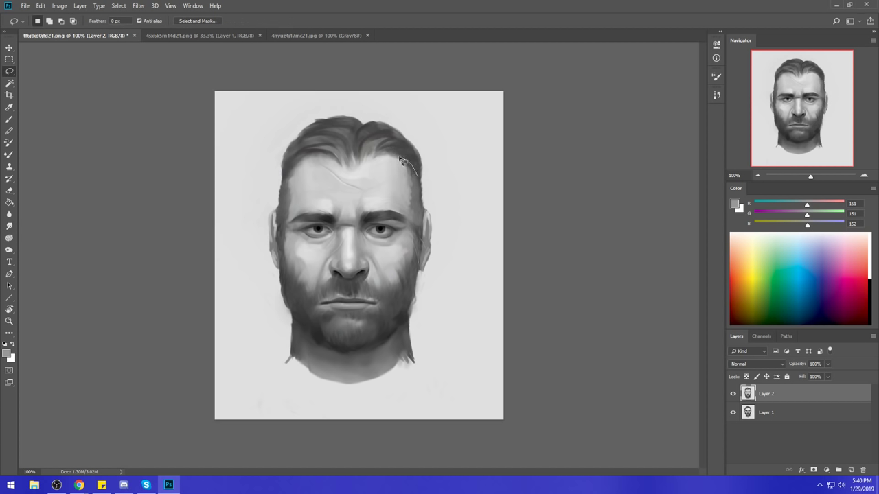
mouse_move(401, 159)
mouse_down()
mouse_move(352, 167)
mouse_move(303, 162)
mouse_move(284, 180)
mouse_move(278, 151)
mouse_move(314, 112)
mouse_move(426, 141)
mouse_up()
key(w)
alt+click(413, 136)
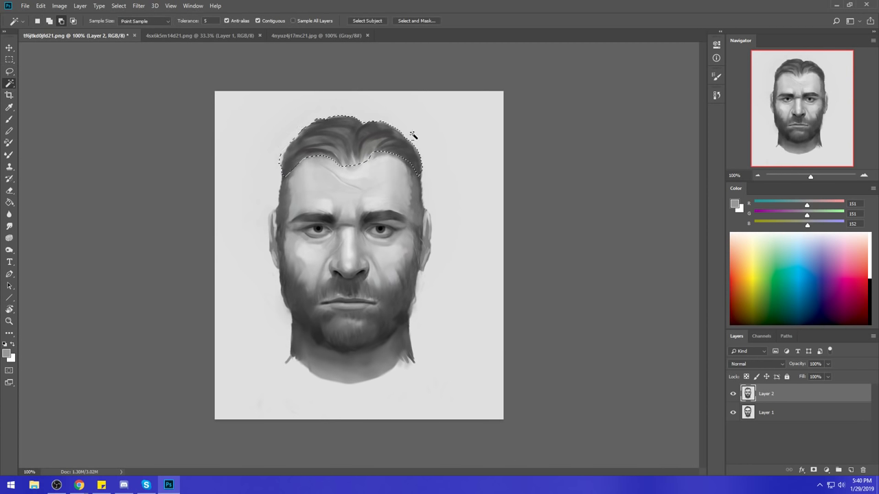
key(ctrl+d)
key(i)
key(ctrl+u)
drag(592, 348, 574, 352)
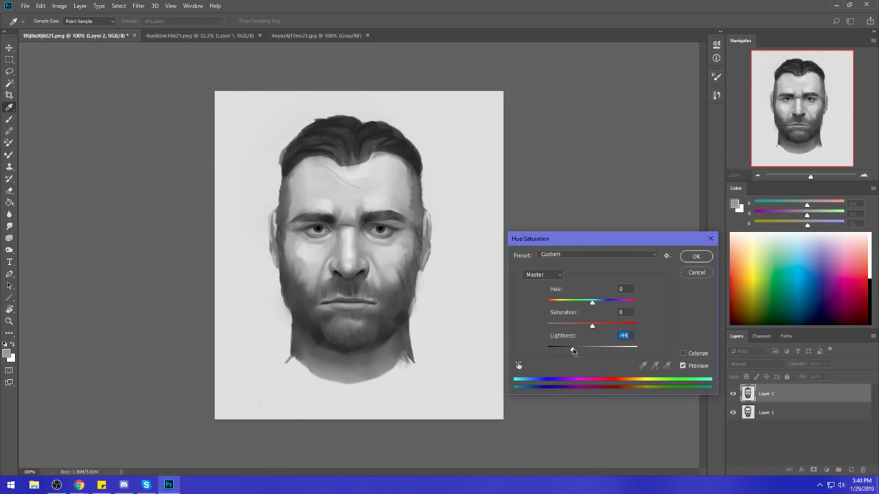
click(696, 272)
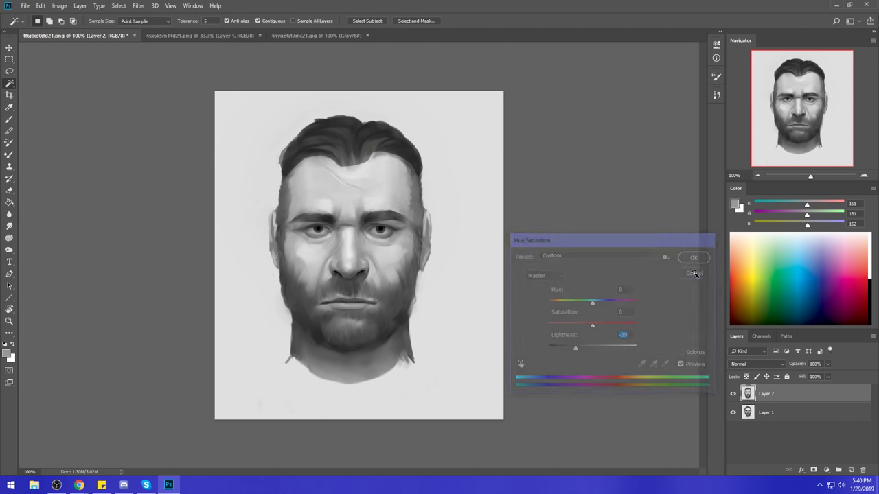
Darken the selected hair by raising the black input level in Levels, apply it, and deselect.
key(ctrl+l)
drag(627, 288, 657, 295)
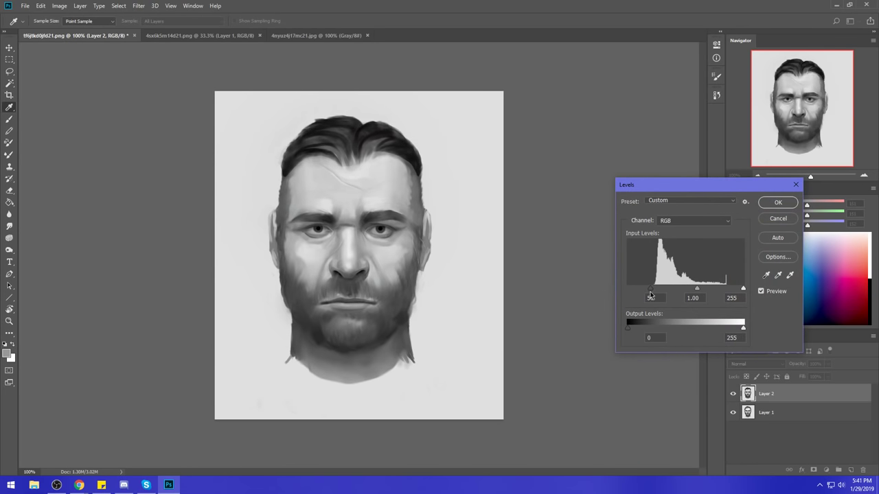
drag(649, 295, 649, 295)
click(772, 204)
key(w)
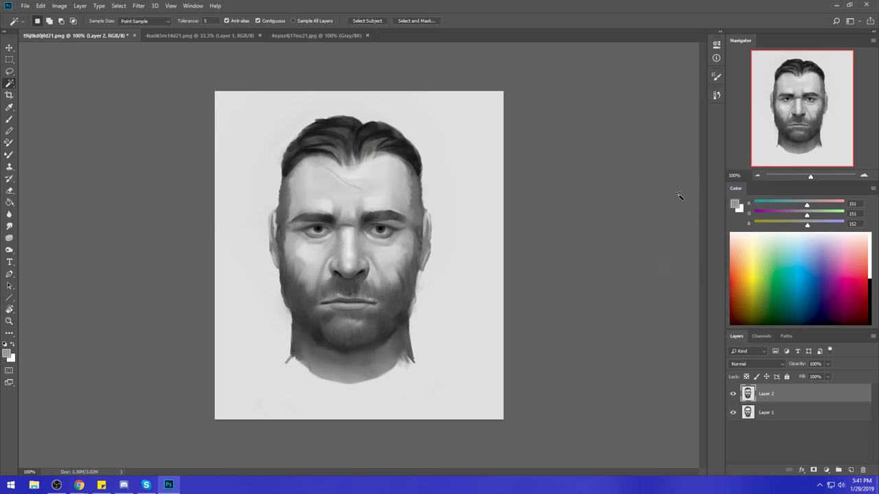
right_click(367, 224)
click(385, 226)
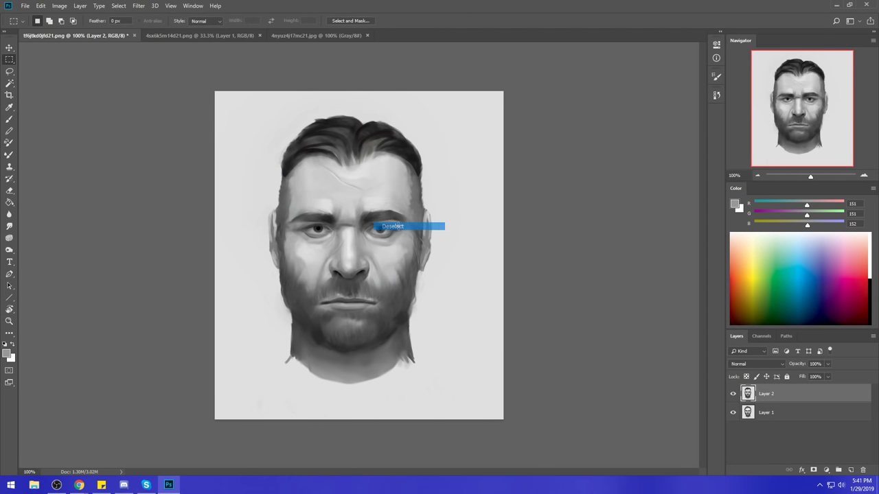
Sample the dark eyebrow color and paint over both eyebrows and the side of the beard with the brush in Darken mode.
key(b)
alt+click(387, 214)
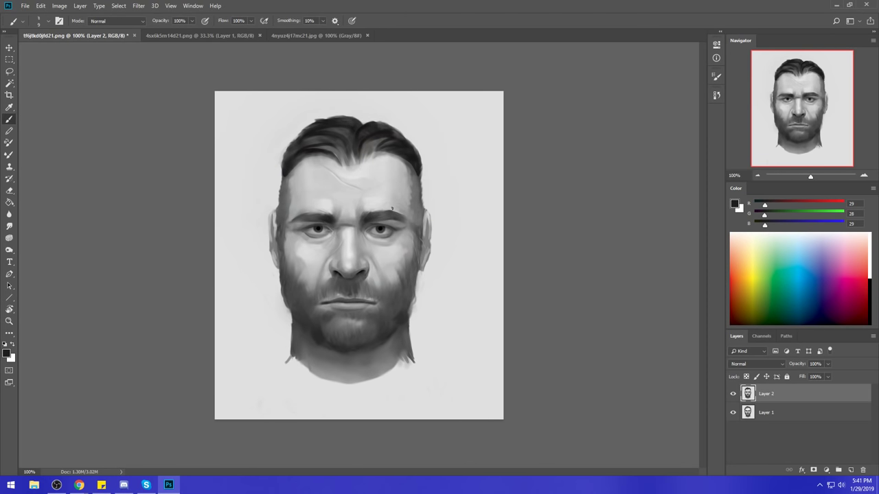
click(127, 22)
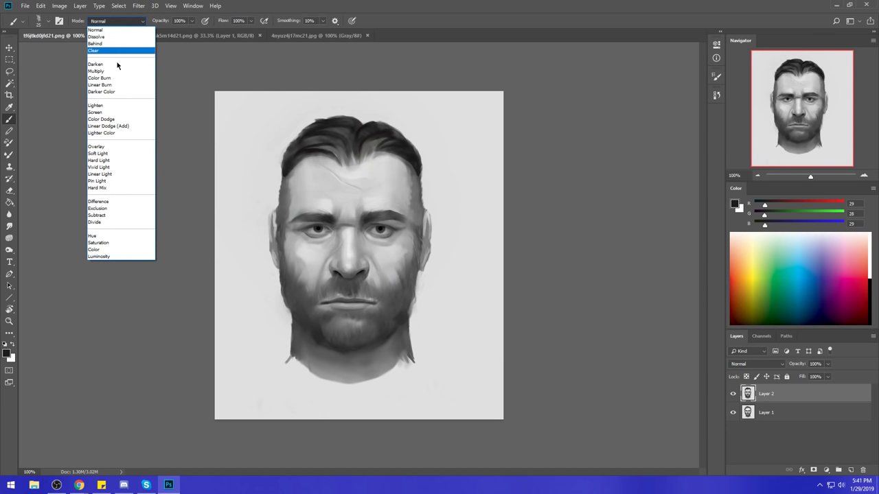
click(110, 51)
key(bracketleft)
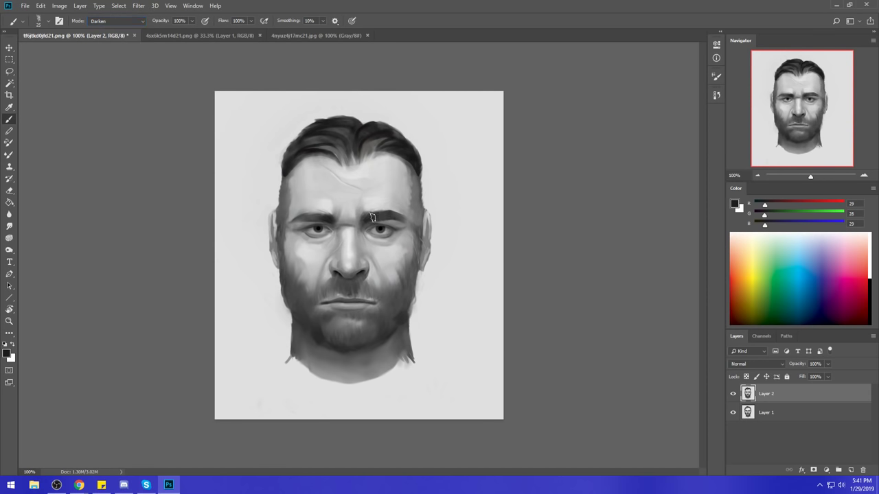
mouse_move(389, 215)
mouse_down()
mouse_move(365, 217)
mouse_move(410, 225)
mouse_up()
drag(330, 219, 302, 218)
mouse_move(388, 301)
mouse_down()
mouse_move(403, 325)
mouse_move(408, 289)
mouse_move(403, 320)
mouse_up()
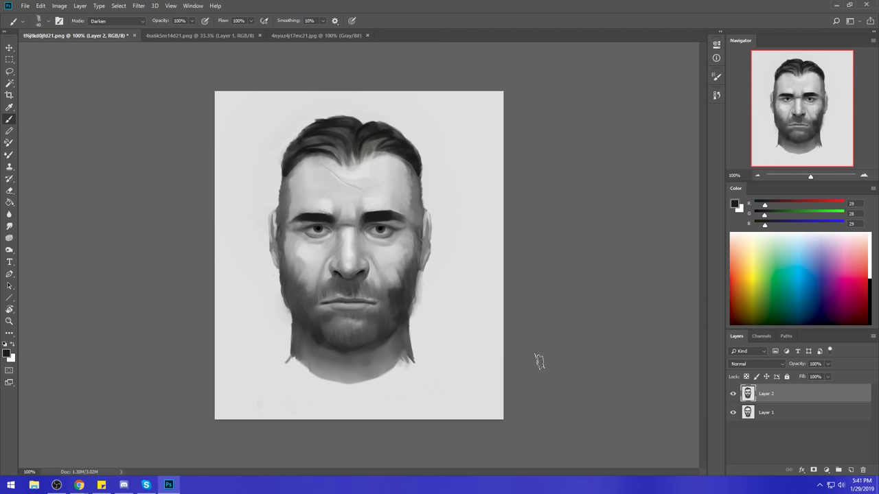
Undo the eyebrow and beard strokes as well as the Levels darkening of the hair.
key(ctrl+z)
key(ctrl+z)
key(ctrl+z)
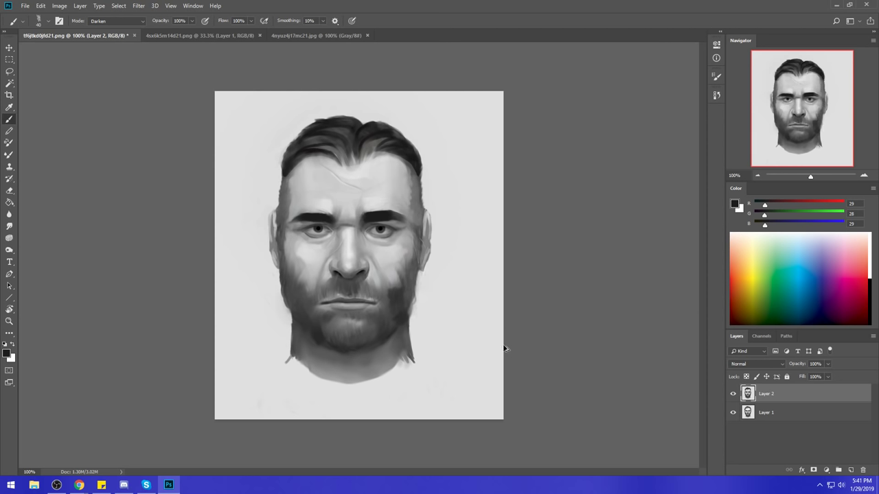
key(ctrl+z)
key(ctrl+z)
key(ctrl+z)
key(ctrl+z)
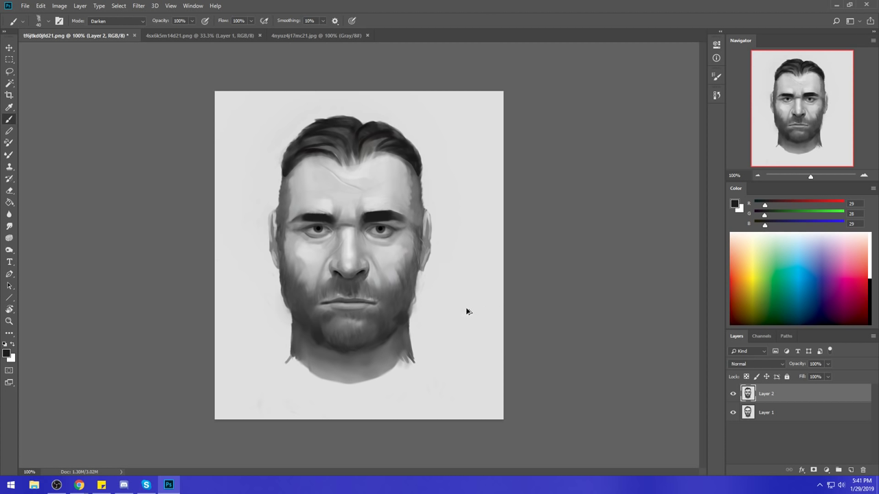
key(ctrl+z)
key(ctrl+z)
key(ctrl+z)
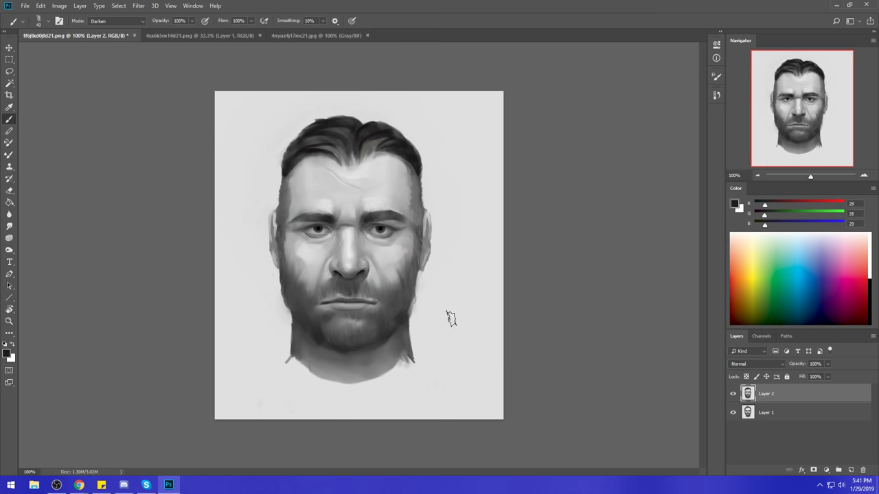
key(ctrl+z)
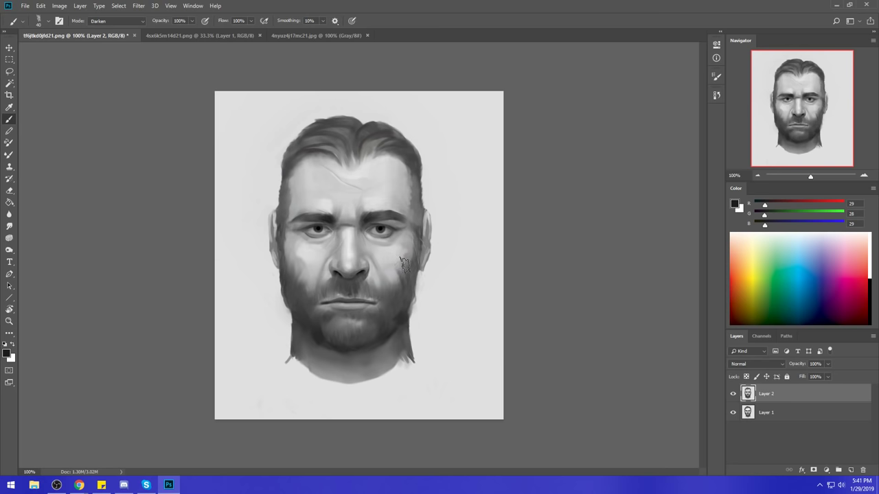
Sample the dark pupil color and paint dark patches on both cheeks and along both sides of the nose.
alt+click(379, 227)
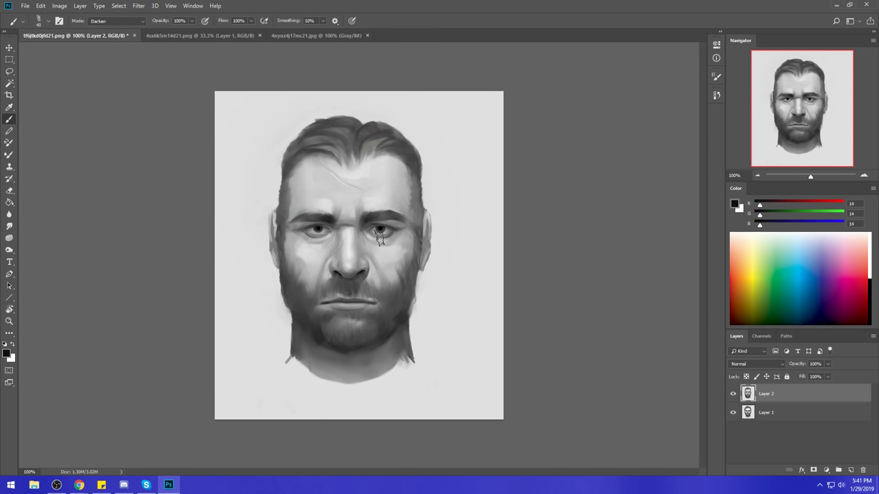
key(m)
right_click(368, 231)
click(386, 234)
key(b)
drag(405, 260, 406, 287)
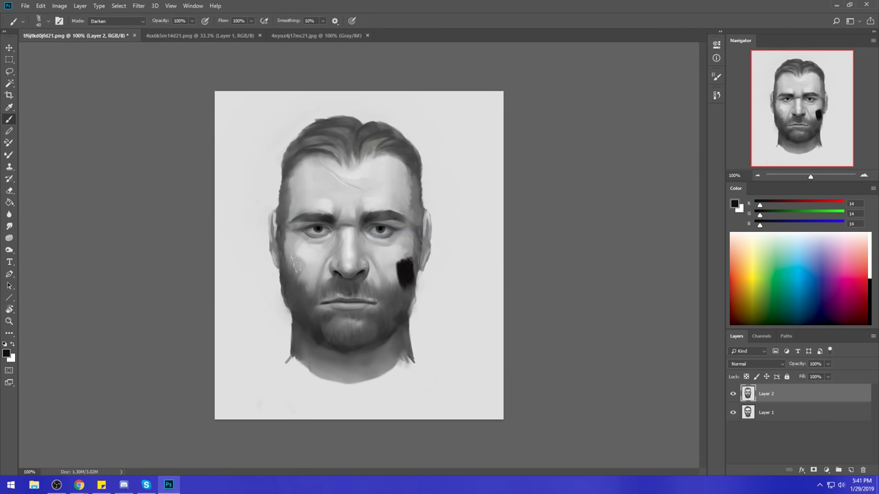
drag(298, 255, 299, 288)
drag(334, 232, 334, 264)
drag(364, 232, 367, 264)
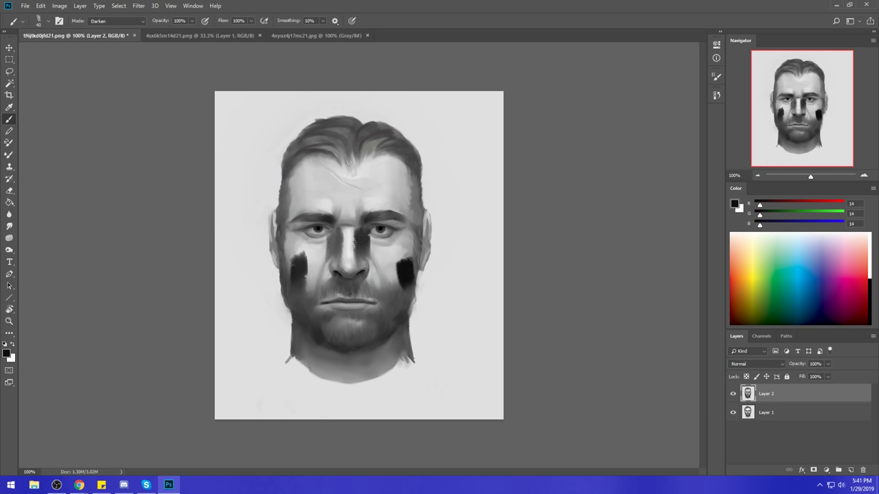
Try dark strokes along the temples and forehead, and undo them together with the cheek and nose patches.
drag(414, 170, 415, 225)
key(ctrl+z)
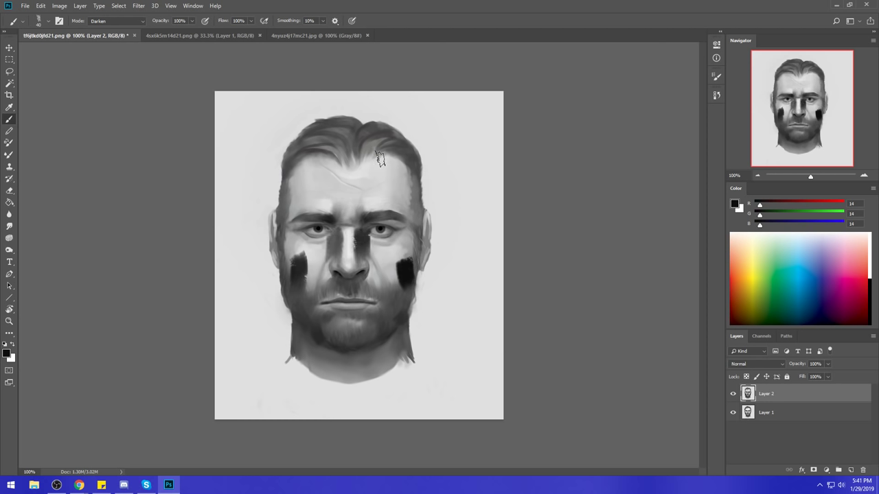
drag(409, 152, 384, 206)
mouse_move(327, 167)
mouse_down()
mouse_move(294, 199)
mouse_move(281, 161)
mouse_up()
key(ctrl+z)
key(ctrl+z)
key(ctrl+z)
key(ctrl+z)
key(ctrl+z)
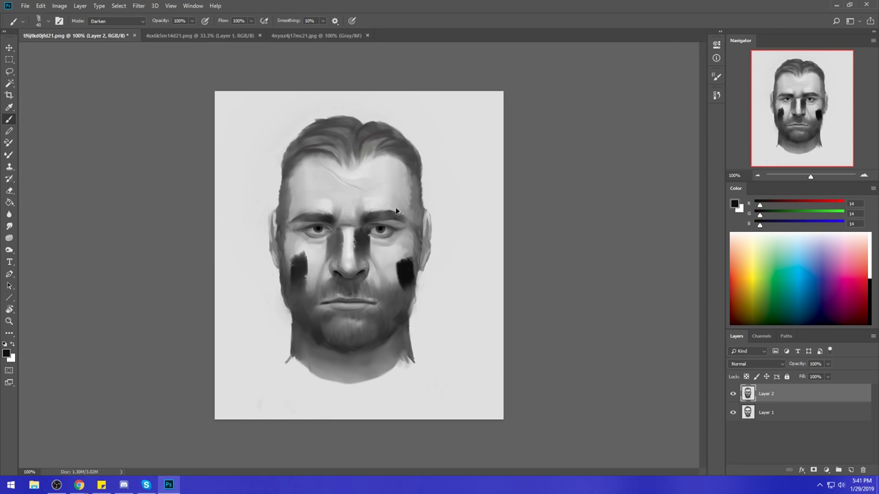
key(ctrl+z)
key(ctrl+z)
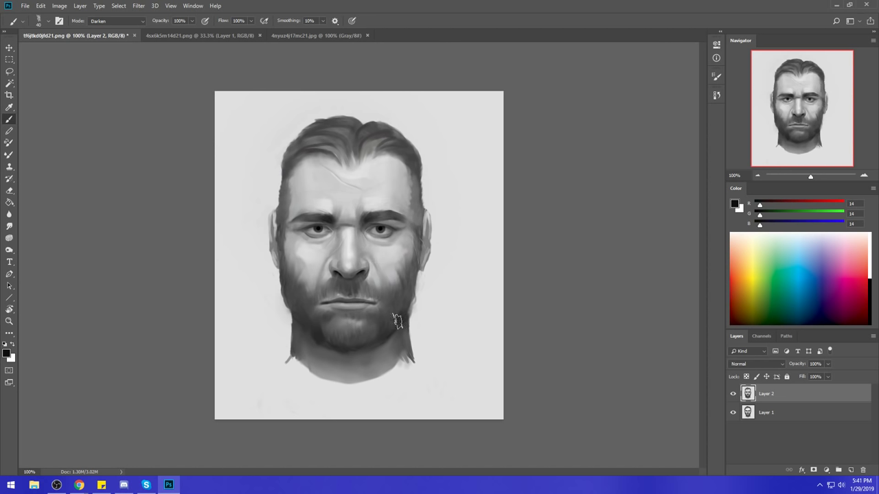
Flatten the portrait's layers into a single Background layer.
click(402, 270)
right_click(807, 393)
click(813, 291)
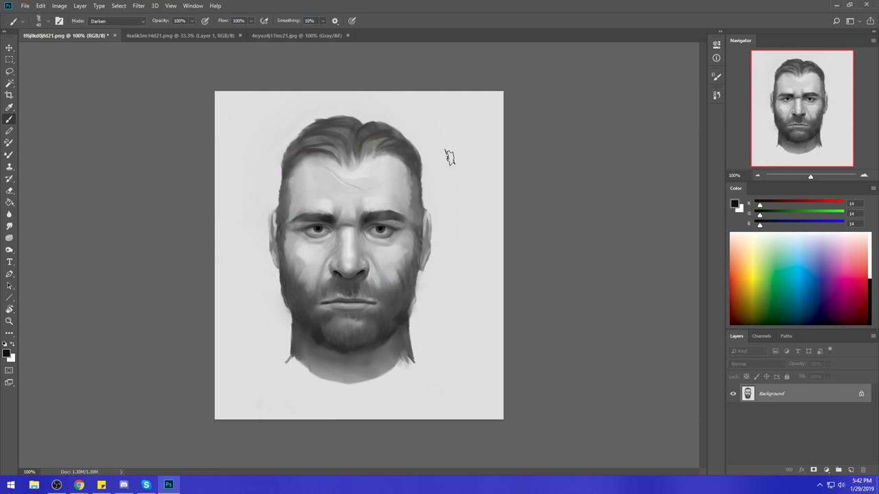
Draw a thick black arrow pointing at the side of the hair and a short stroke beside the neck, and undo both.
mouse_move(461, 109)
mouse_down()
mouse_move(418, 147)
mouse_move(451, 189)
mouse_up()
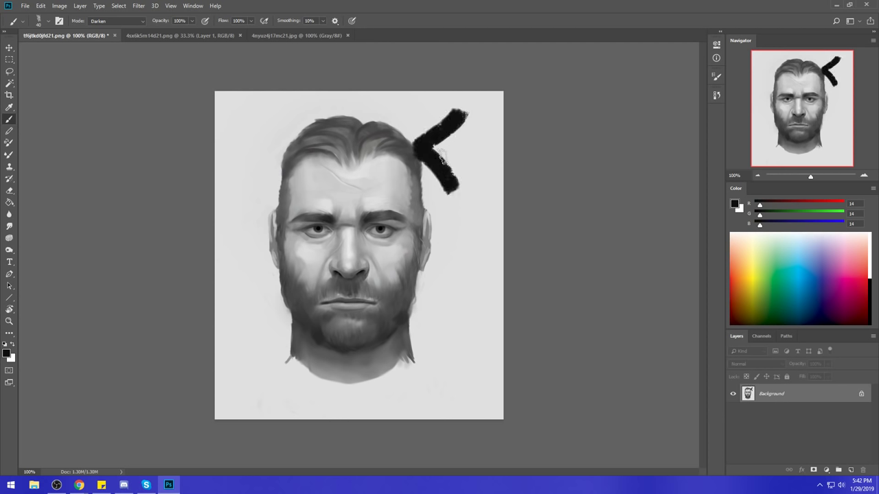
drag(428, 143, 503, 194)
drag(483, 342, 464, 349)
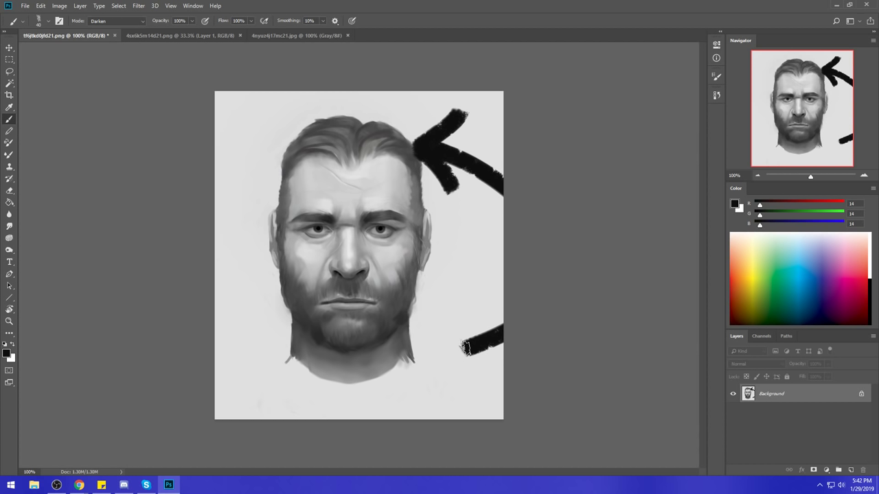
key(ctrl+z)
key(ctrl+z)
key(ctrl+z)
key(ctrl+z)
key(ctrl+z)
Lasso both eyes with their brows, copy them to a new layer, and nudge the copy slightly to the right.
key(l)
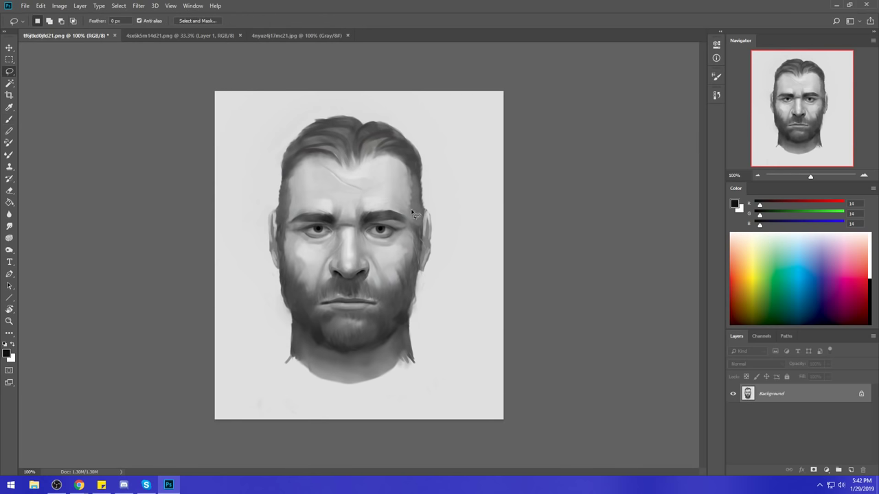
mouse_move(412, 212)
mouse_down()
mouse_move(361, 203)
mouse_move(358, 238)
mouse_move(391, 259)
mouse_move(423, 241)
mouse_move(415, 203)
mouse_move(412, 267)
mouse_up()
mouse_move(323, 184)
mouse_down()
mouse_move(341, 226)
mouse_move(334, 196)
mouse_move(271, 181)
mouse_move(295, 215)
mouse_up()
key(ctrl+j)
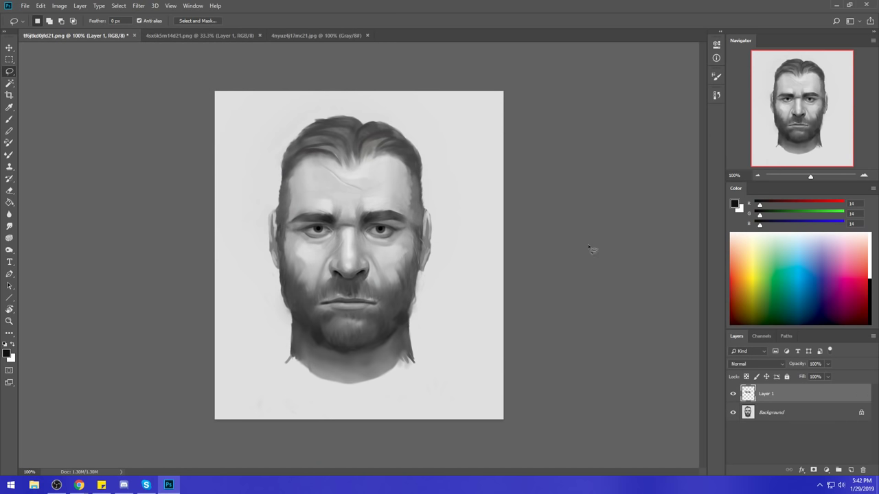
key(v)
key(Right)
key(Right)
key(Right)
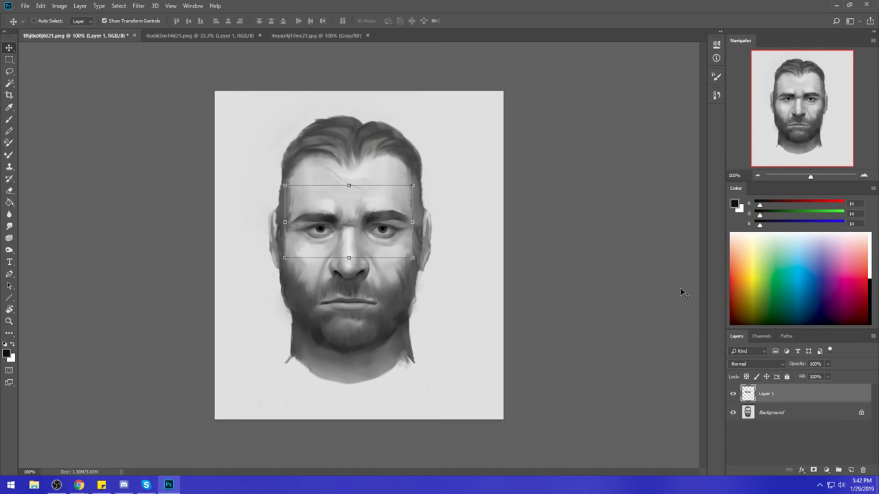
Lasso the copied eye on the right side of the face, nudge it slightly left, and deselect it.
key(m)
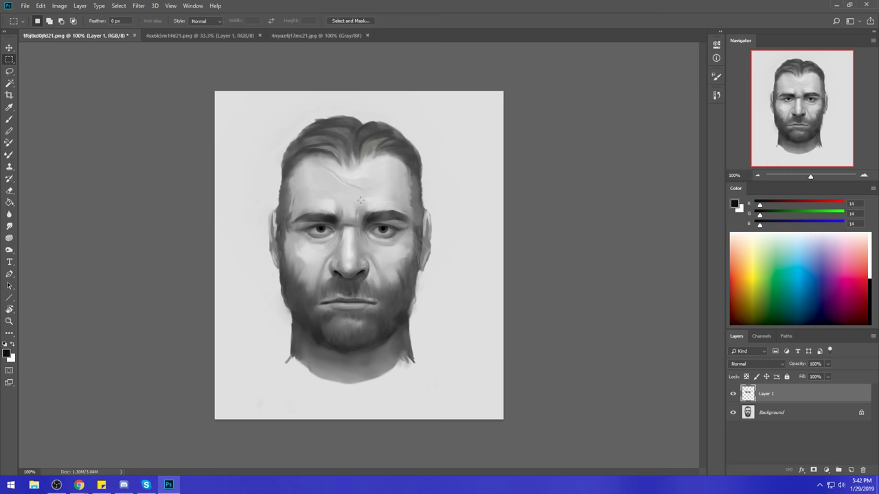
key(l)
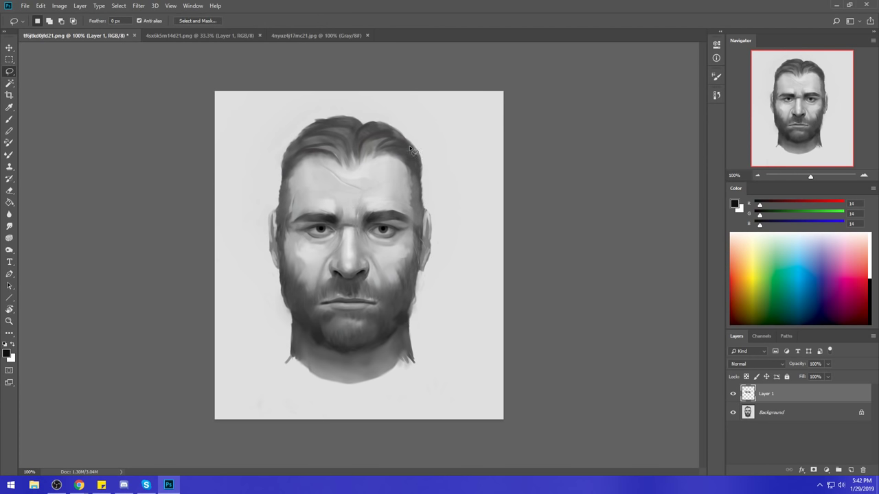
key(v)
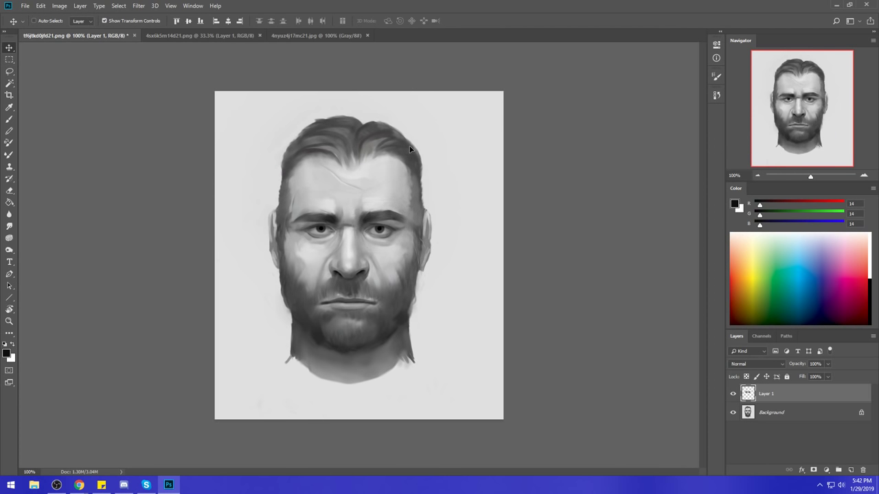
key(m)
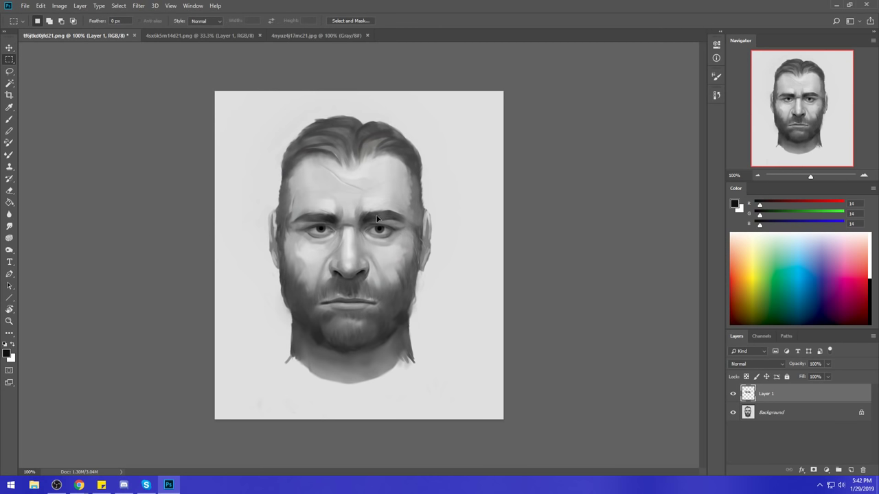
right_click(377, 216)
key(Escape)
Hide and show Layer 1 repeatedly to compare the shifted eyes with the original eye placement.
click(733, 394)
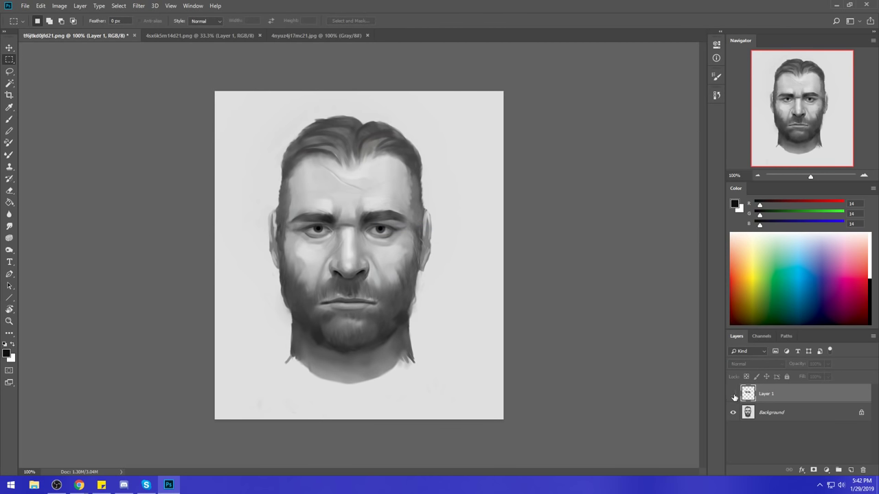
click(732, 394)
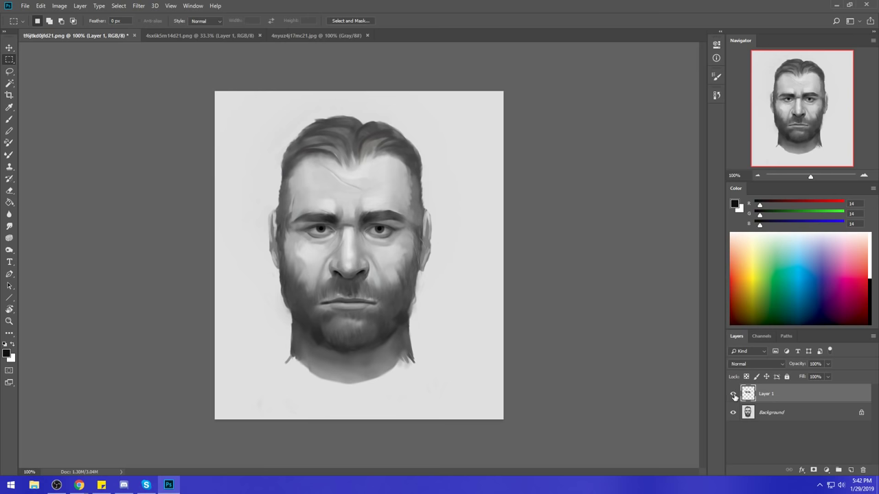
click(732, 395)
click(733, 395)
click(732, 395)
click(733, 395)
click(733, 395)
click(733, 395)
Delete Layer 1 and close the bearded portrait document, saving its changes.
drag(858, 471, 863, 470)
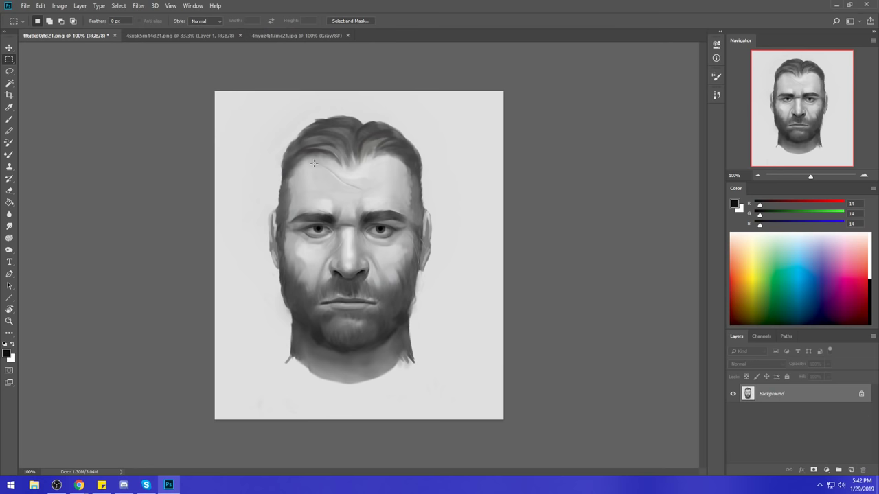
click(115, 36)
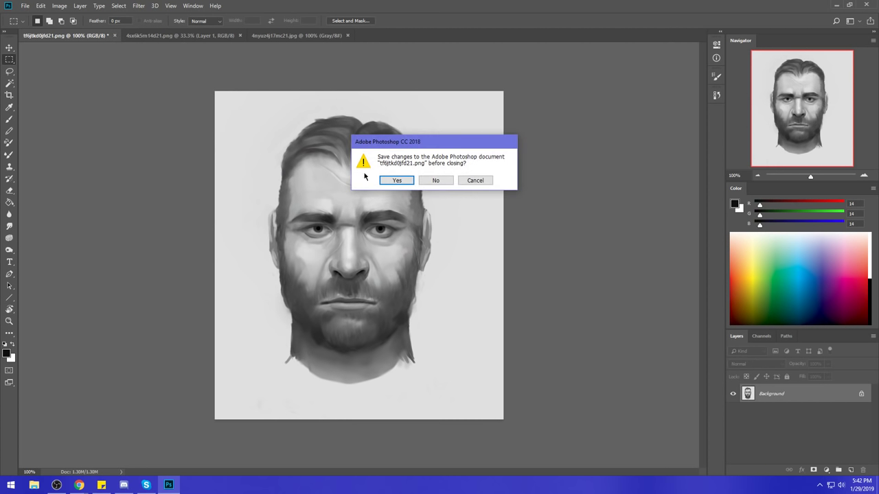
click(395, 182)
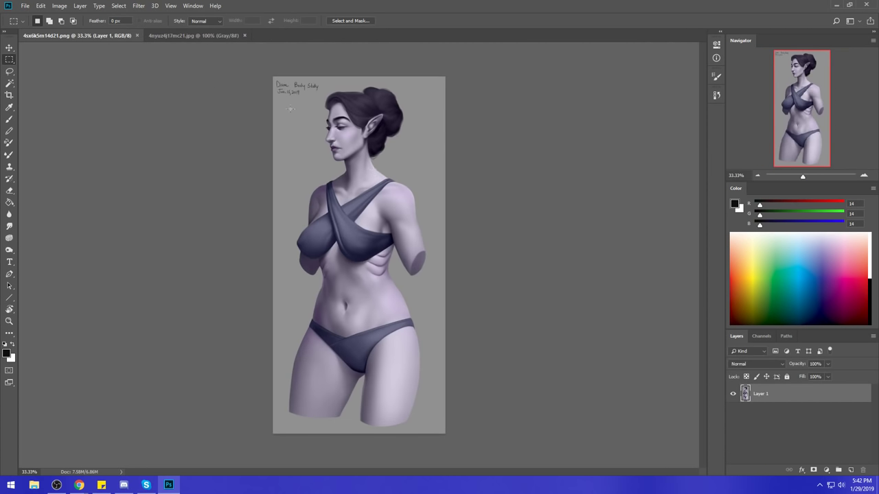
Crop the elf body study from below in three passes, keeping only the head, shoulders and upper chest.
key(z)
drag(397, 199, 460, 197)
key(l)
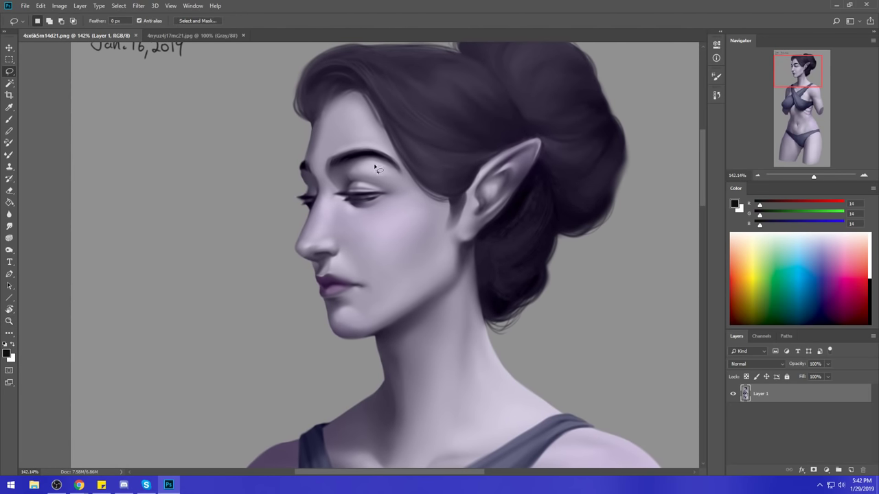
key(ctrl+0)
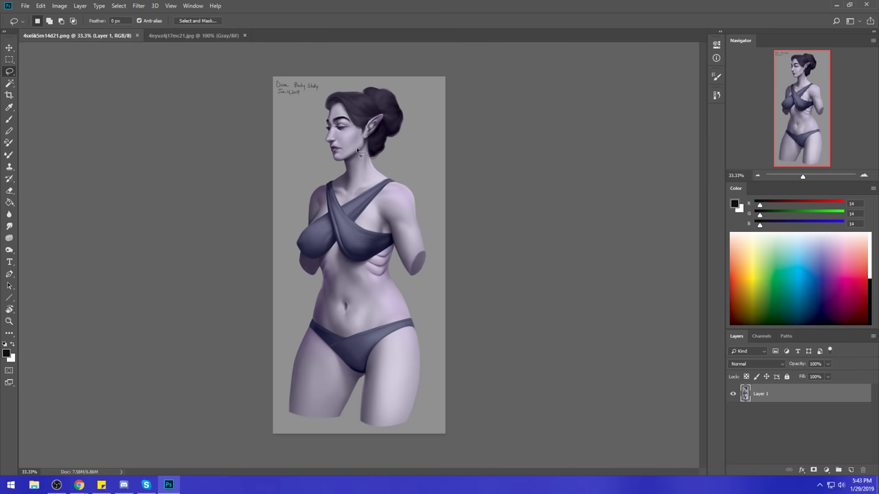
key(c)
drag(267, 73, 481, 294)
key(Return)
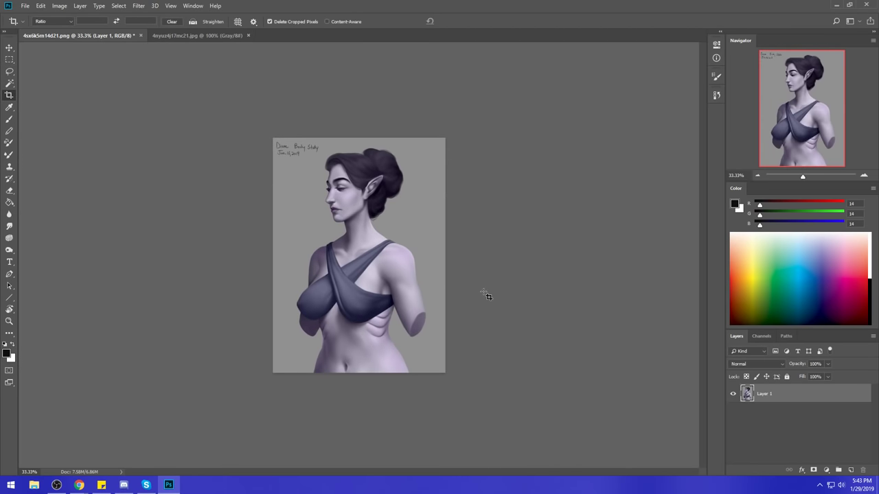
drag(272, 140, 490, 304)
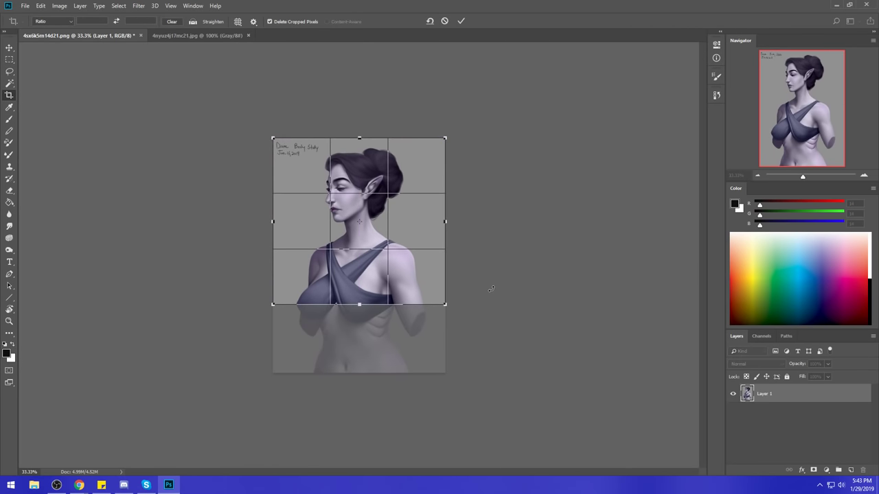
key(Return)
drag(251, 163, 493, 307)
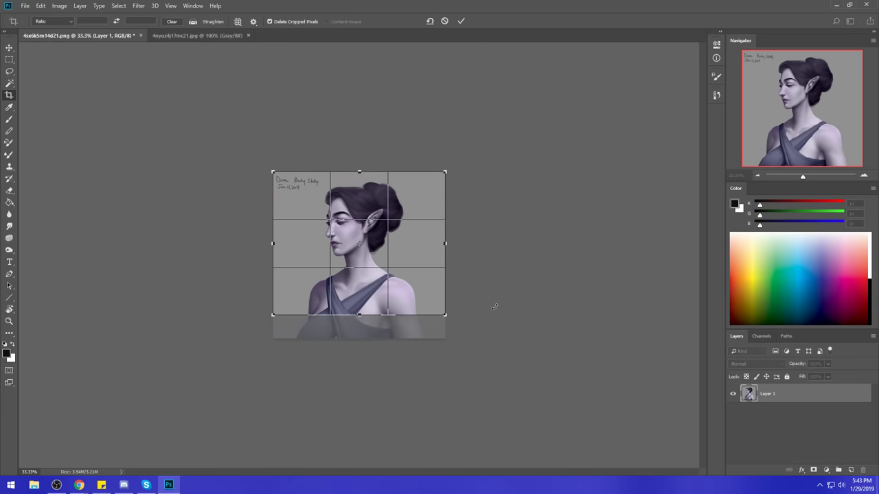
key(Return)
Lasso the near eyebrow with the skin around it and copy it to a new layer.
key(z)
mouse_move(343, 209)
mouse_down()
mouse_move(401, 274)
mouse_move(390, 259)
mouse_move(452, 220)
mouse_move(341, 151)
mouse_move(335, 183)
mouse_move(395, 206)
mouse_up()
scroll(378, 163, down, 1)
scroll(412, 186, left, 1)
key(l)
drag(374, 157, 375, 156)
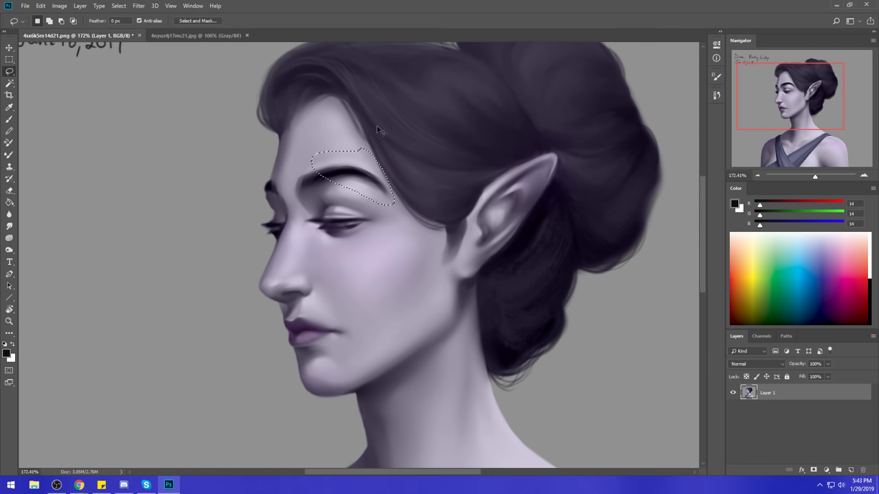
key(ctrl+j)
Transform the copied eyebrow, shifting its corners toward the front of the face so it becomes slightly narrower.
key(v)
drag(312, 148, 297, 150)
drag(394, 148, 378, 150)
drag(395, 205, 376, 200)
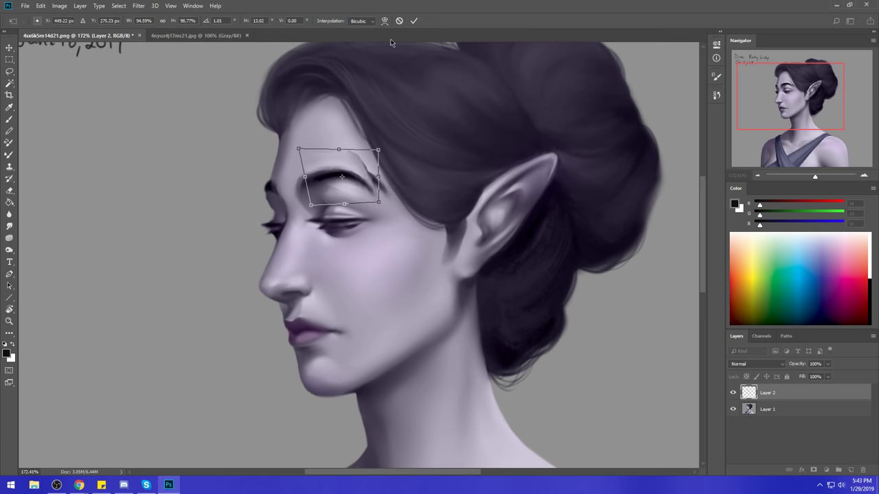
key(Escape)
Warp the copied eyebrow, pulling its upper edge up and toward the forehead's front.
key(ctrl+t)
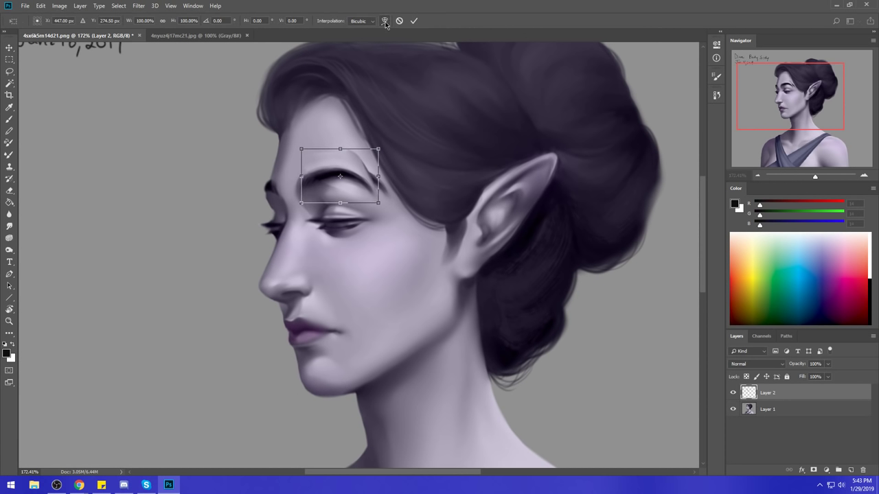
click(385, 21)
drag(355, 151, 258, 134)
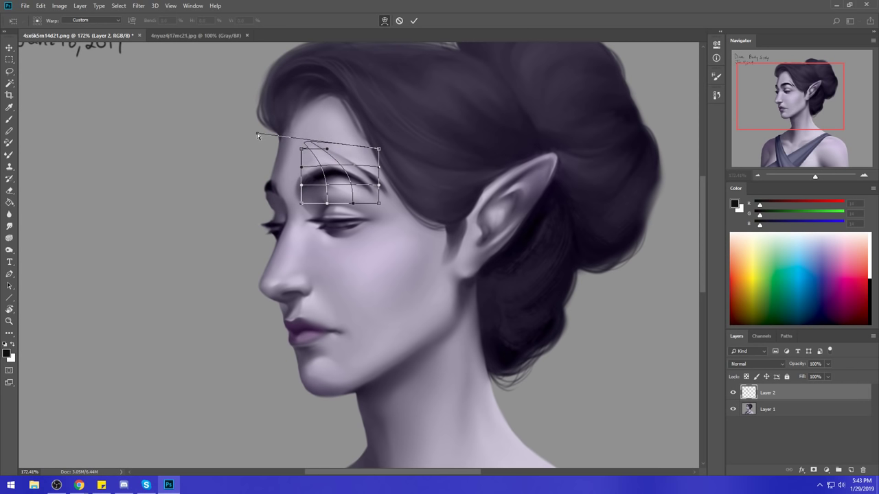
click(413, 20)
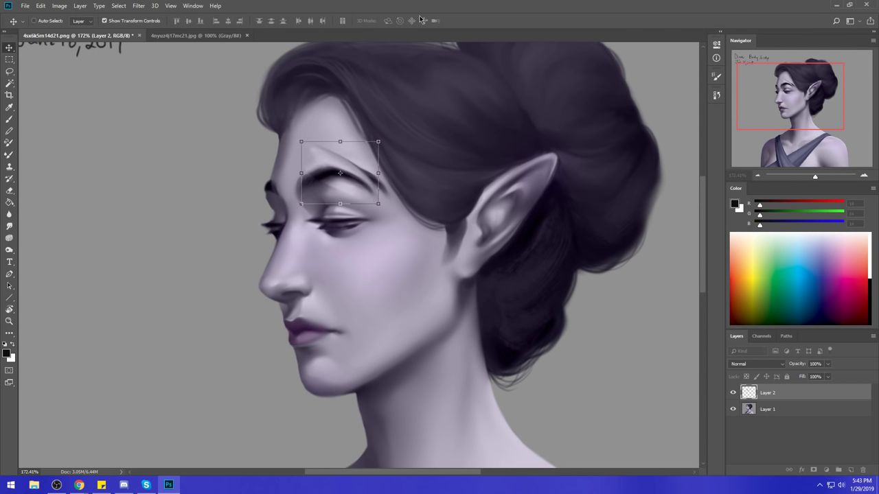
right_click(395, 185)
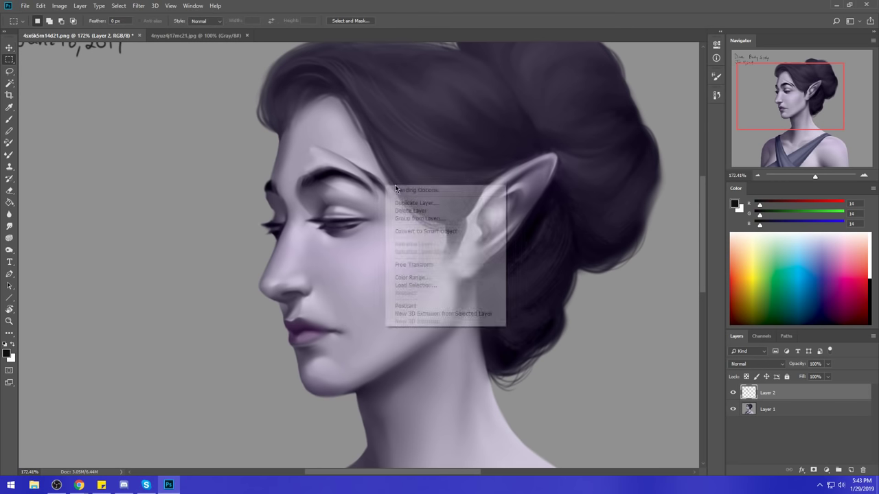
key(Escape)
Set the brush mode to Normal and paint sampled skin tones over the warped copy's stray edge on the forehead.
key(b)
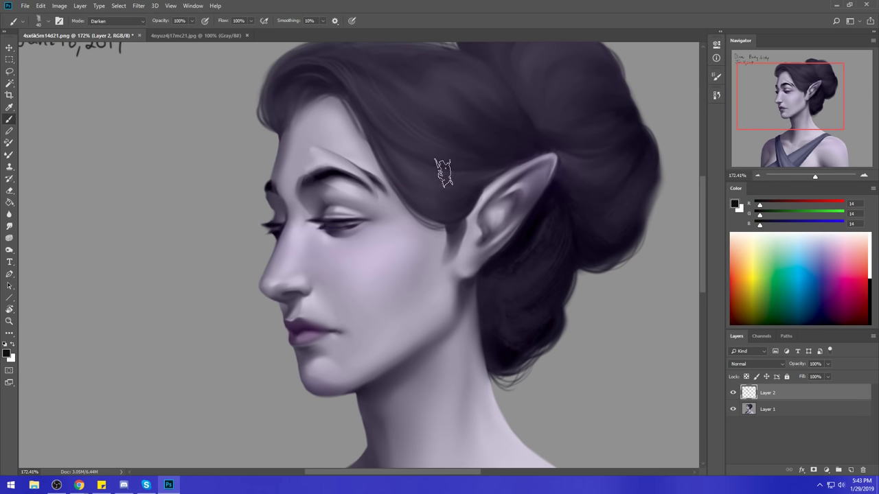
alt+click(340, 150)
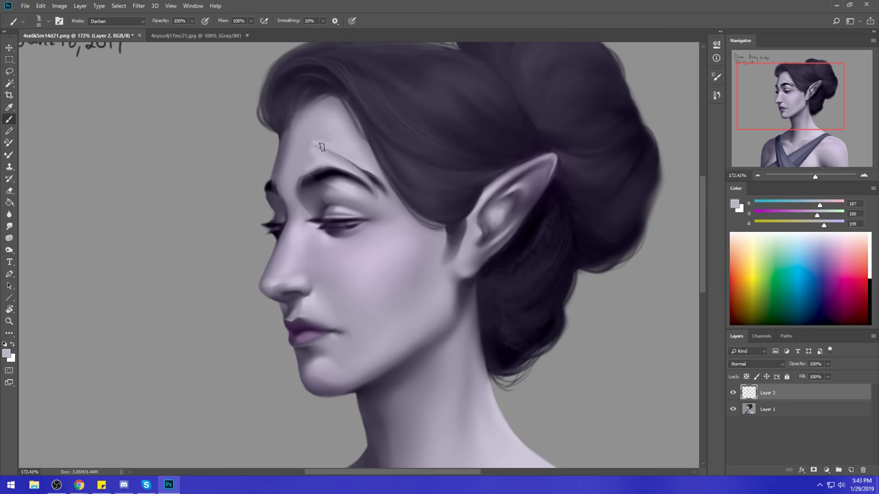
click(116, 20)
click(113, 35)
click(113, 24)
click(112, 28)
alt+click(346, 147)
drag(346, 146, 347, 148)
alt+click(307, 132)
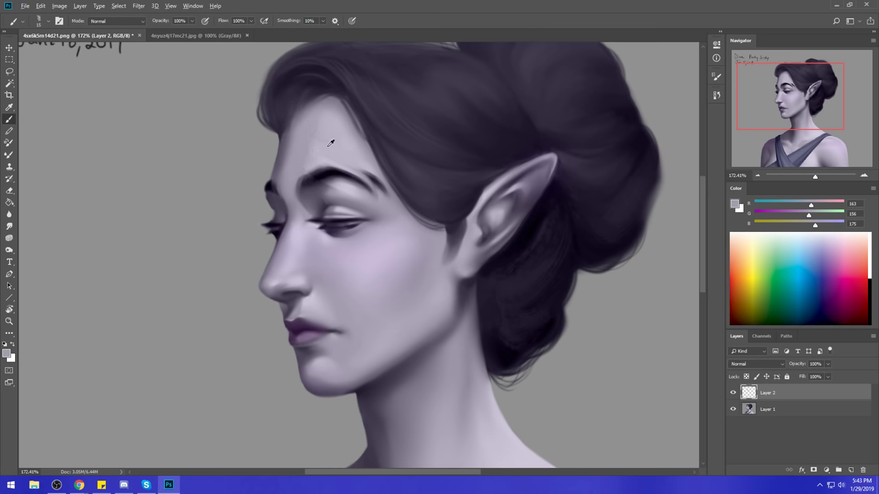
alt+click(329, 143)
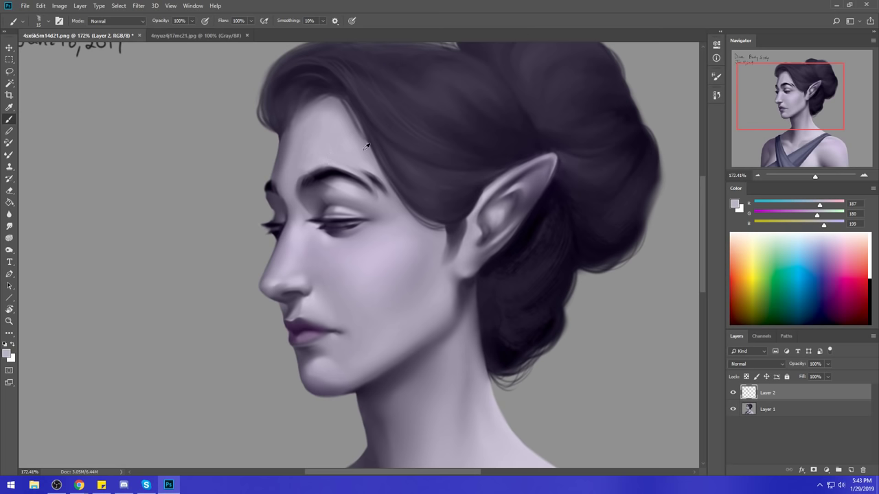
Paint out the old eyebrow tail near the temple with skin tones and sample the dark eyebrow color.
drag(361, 166, 392, 214)
alt+click(389, 201)
alt+click(310, 174)
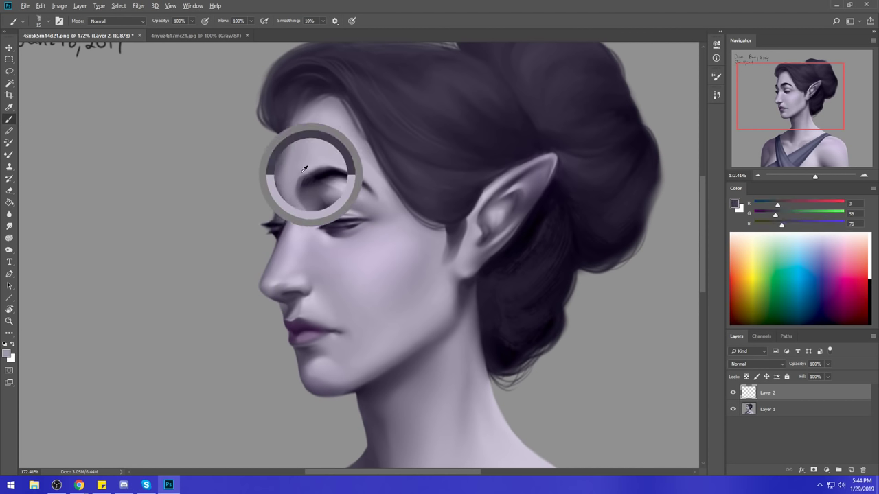
alt+click(274, 279)
alt+click(330, 167)
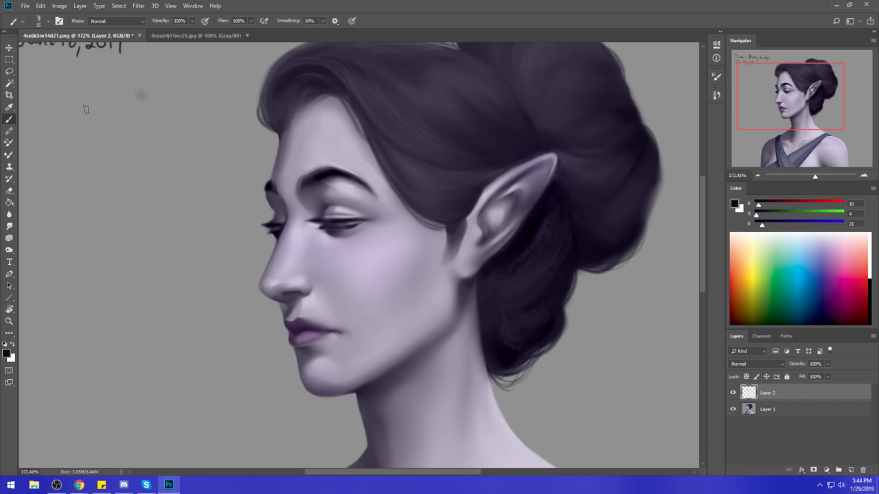
Sketch a simple round face with eyes, nose, mouth and an ear in the gray background before the portrait.
drag(146, 93, 154, 102)
drag(94, 139, 103, 162)
drag(160, 131, 165, 159)
drag(131, 147, 126, 181)
drag(135, 225, 166, 229)
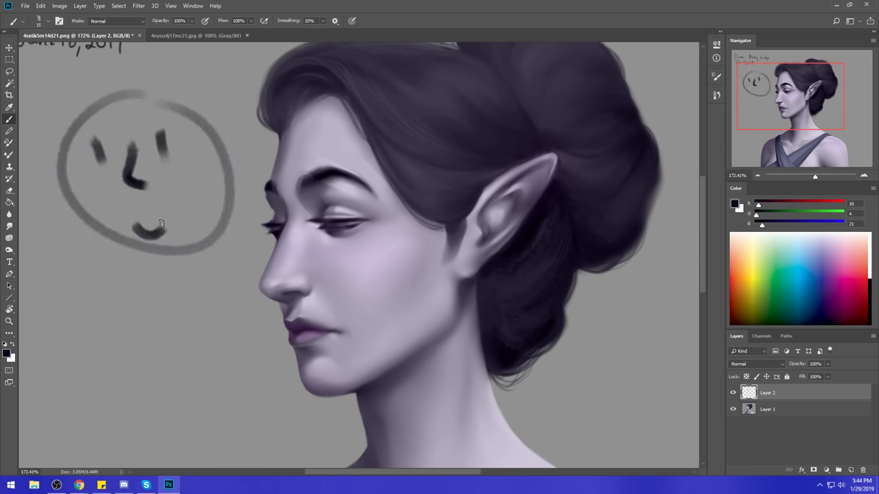
drag(221, 145, 232, 198)
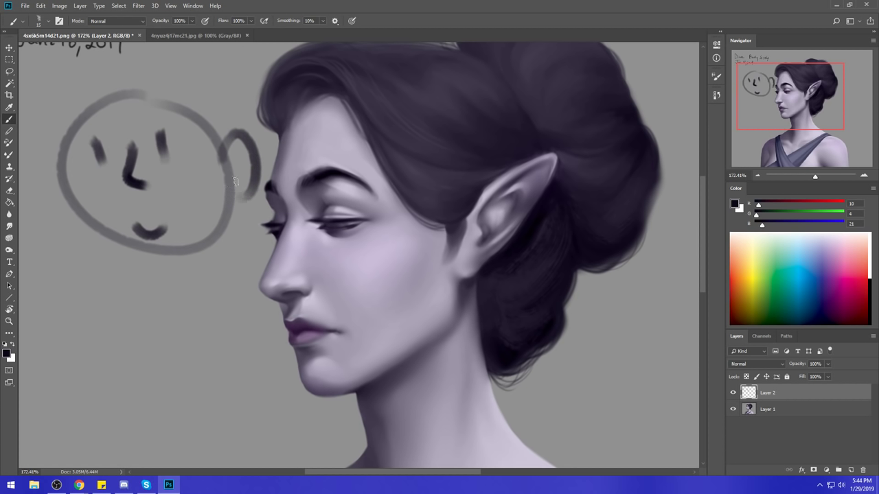
Undo all strokes of the doodled face in the background.
key(ctrl+z)
key(ctrl+z)
key(ctrl+z)
key(ctrl+z)
key(ctrl+z)
key(ctrl+z)
key(ctrl+z)
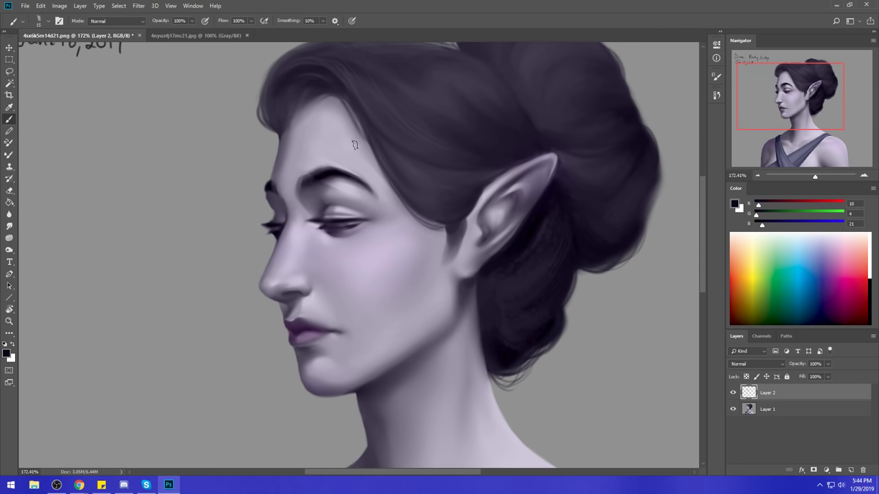
Retouch the skin around both ends of the near eyebrow with sampled tones and blend with the Smudge tool.
alt+click(314, 162)
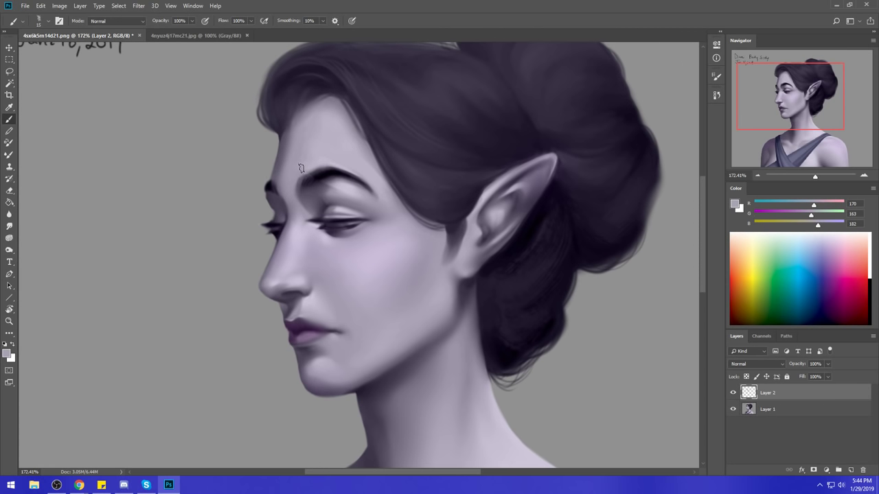
alt+click(302, 169)
alt+click(368, 206)
click(10, 228)
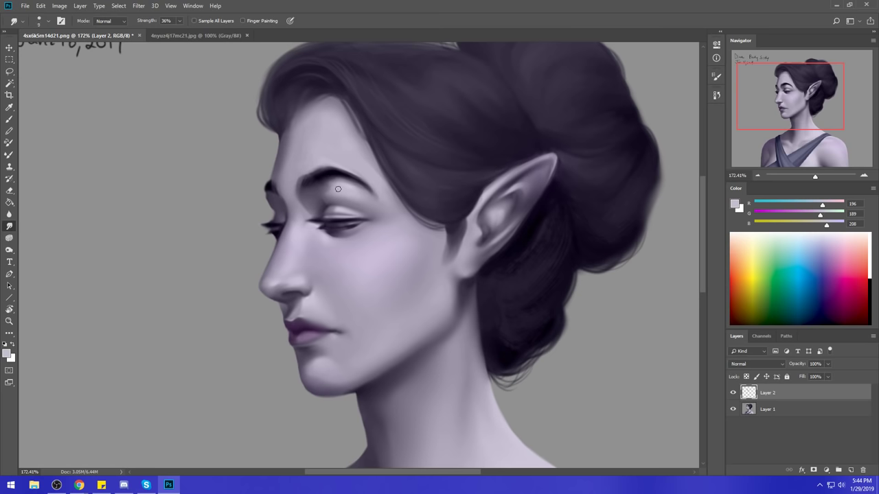
Deepen and smudge the shadow between the near eyebrow and eyelid, and merge Layer 2 down into Layer 1.
key(b)
alt+click(318, 170)
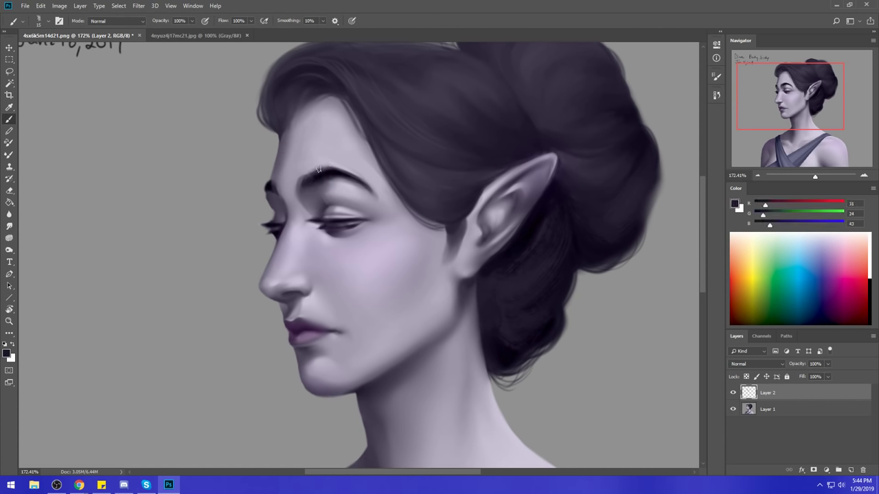
drag(326, 205, 350, 210)
alt+click(345, 203)
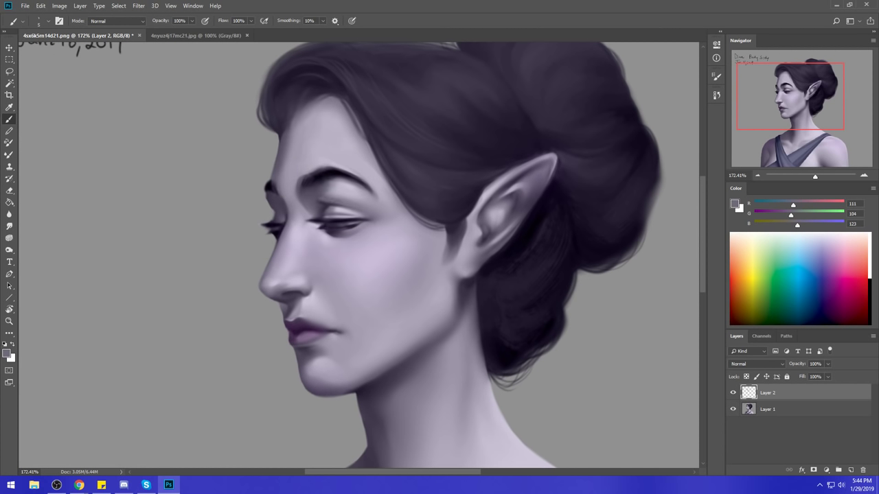
key(r)
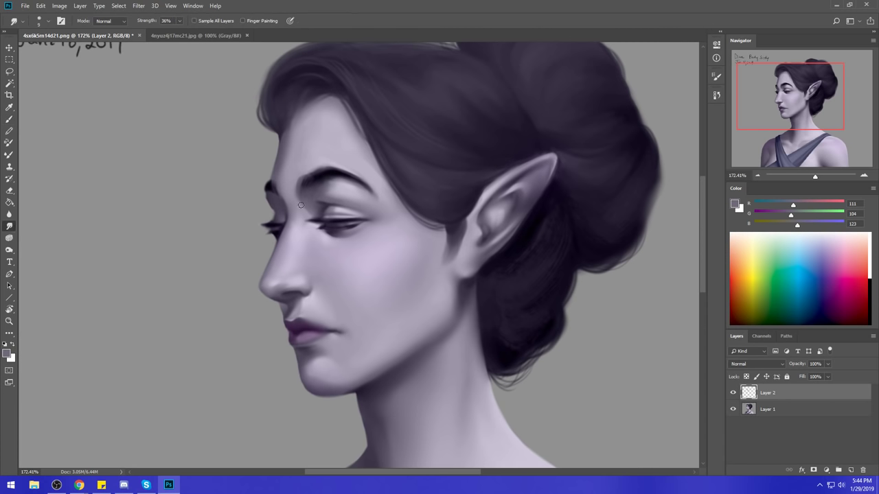
right_click(776, 389)
click(789, 275)
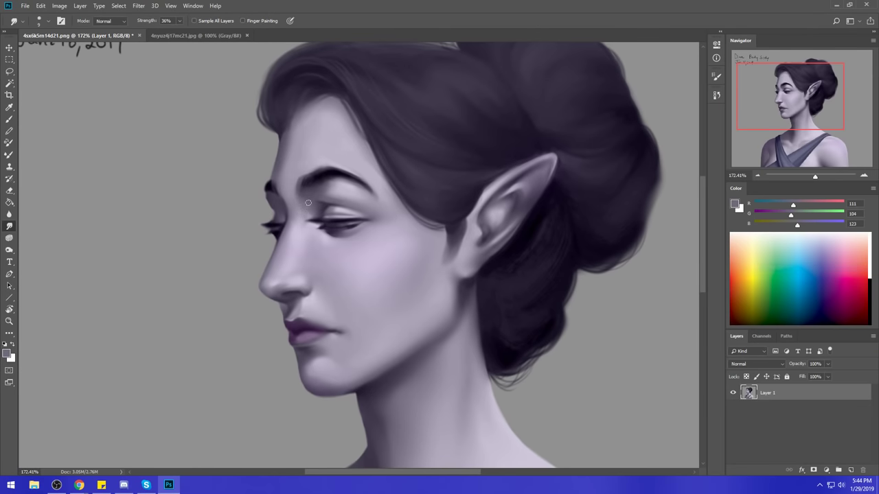
Use Liquify to push the near eye's lid slightly down and its outer corner inward, using a larger brush for the corner.
click(138, 5)
click(155, 79)
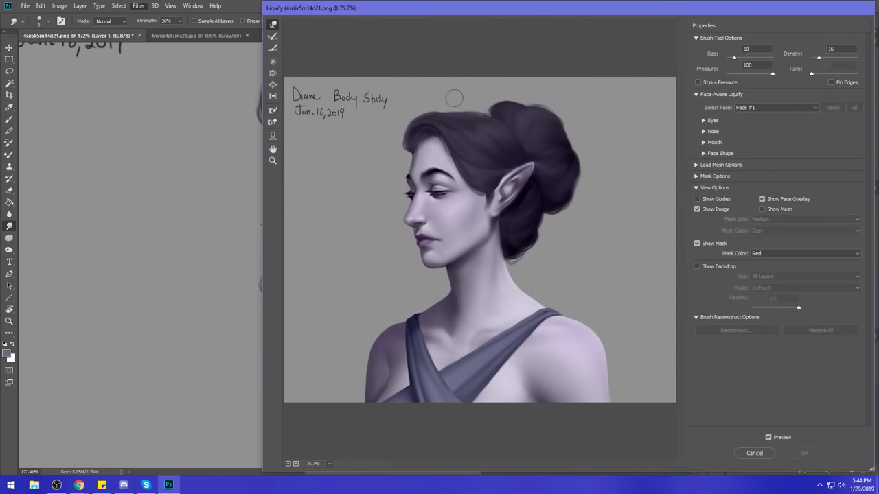
key(bracketleft)
drag(436, 184, 441, 188)
key(bracketright)
key(bracketright)
key(bracketright)
key(bracketright)
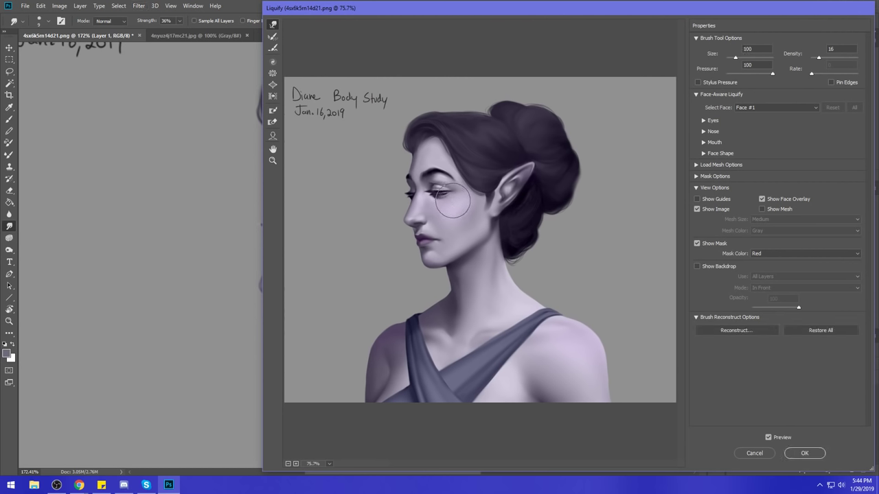
key(bracketright)
mouse_move(452, 193)
mouse_down()
mouse_move(429, 200)
mouse_move(439, 203)
mouse_up()
click(803, 453)
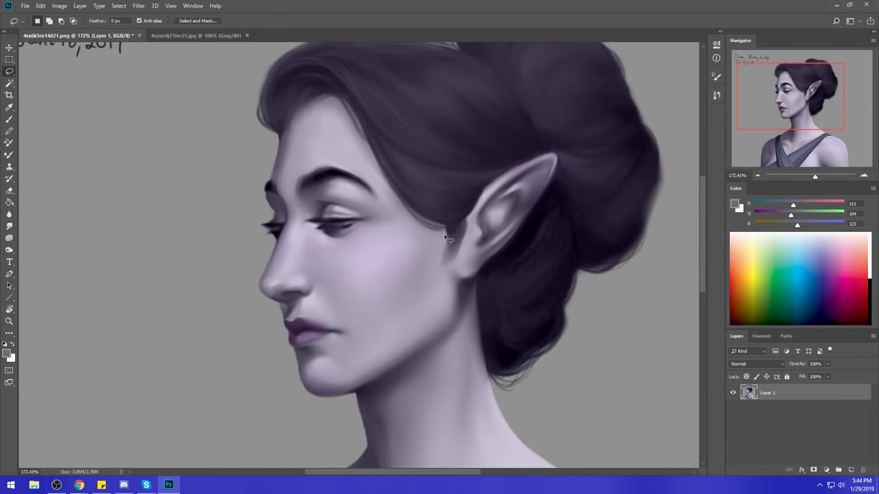
Lasso the near eye, copy it to a new layer, and nudge it slightly toward the nose.
key(l)
mouse_move(376, 208)
mouse_down()
mouse_move(296, 203)
mouse_move(381, 240)
mouse_move(378, 208)
mouse_up()
key(ctrl+j)
key(v)
key(Left)
key(Left)
key(Left)
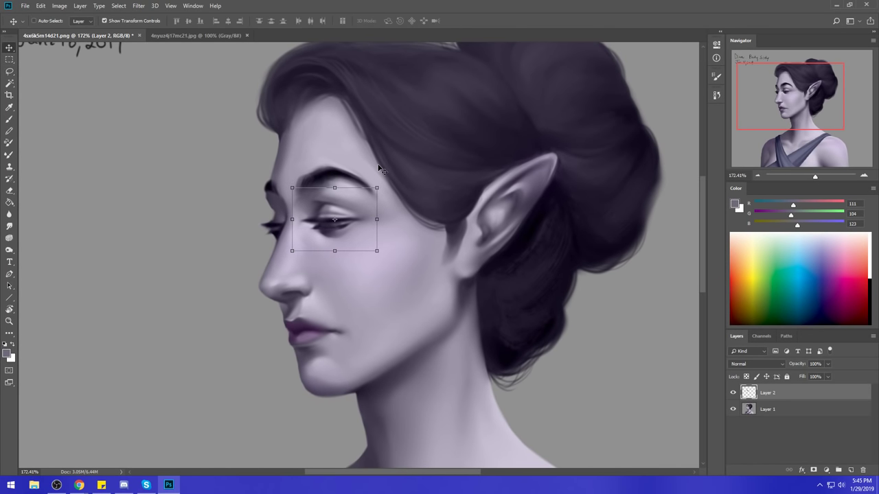
key(Right)
key(Right)
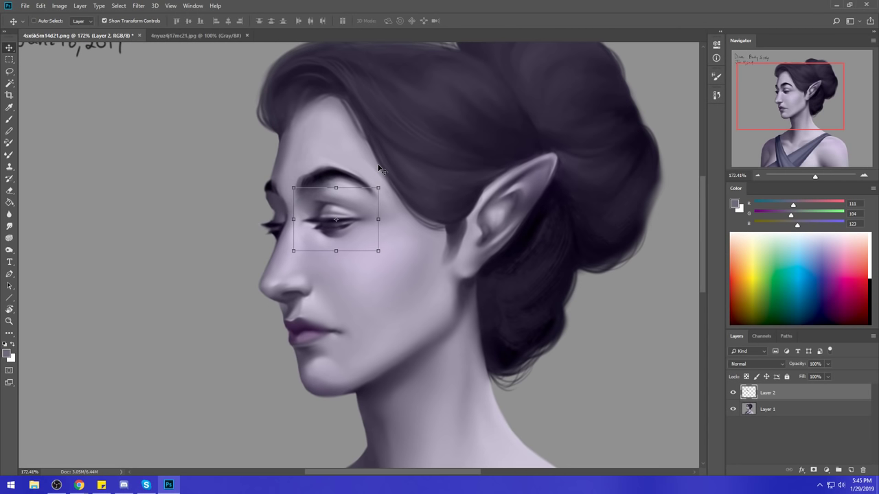
Toggle Layer 2 to compare the eye placement on the whole portrait, and merge it down into Layer 1.
key(ctrl+0)
key(b)
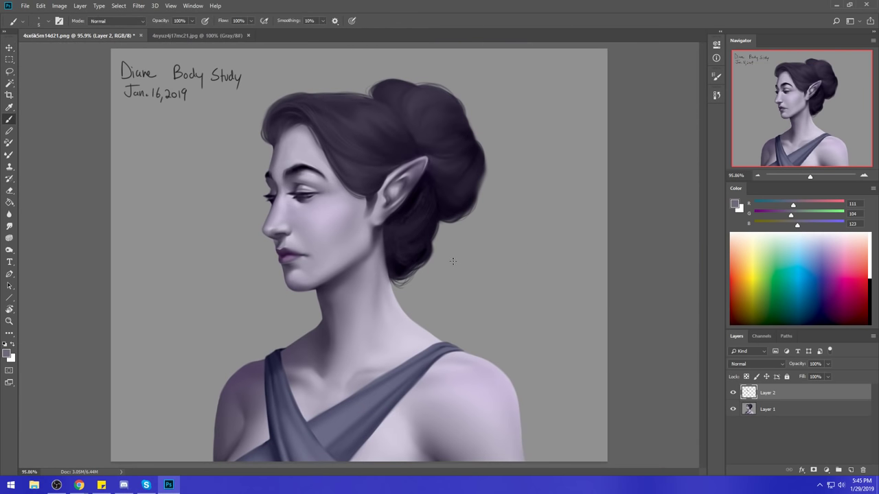
click(732, 393)
click(733, 393)
right_click(773, 400)
click(801, 279)
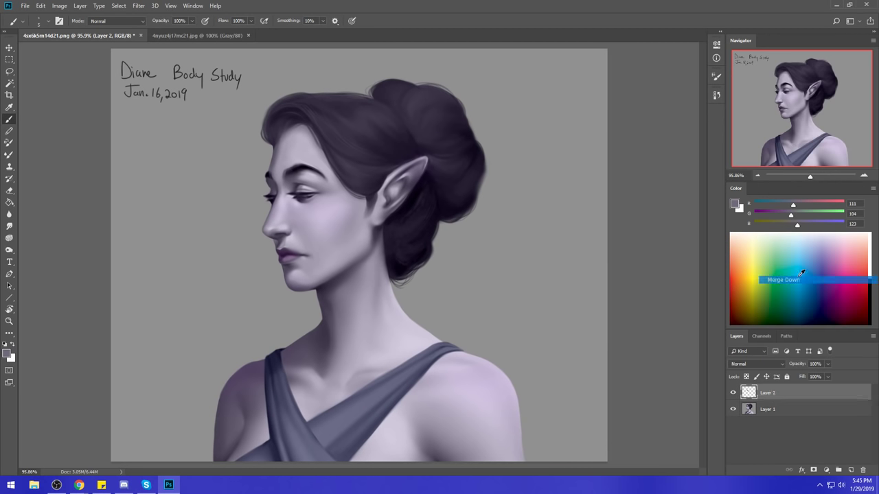
Brush and smudge sampled forehead skin tones around the near eyebrow to soften the shading under and above it.
click(7, 228)
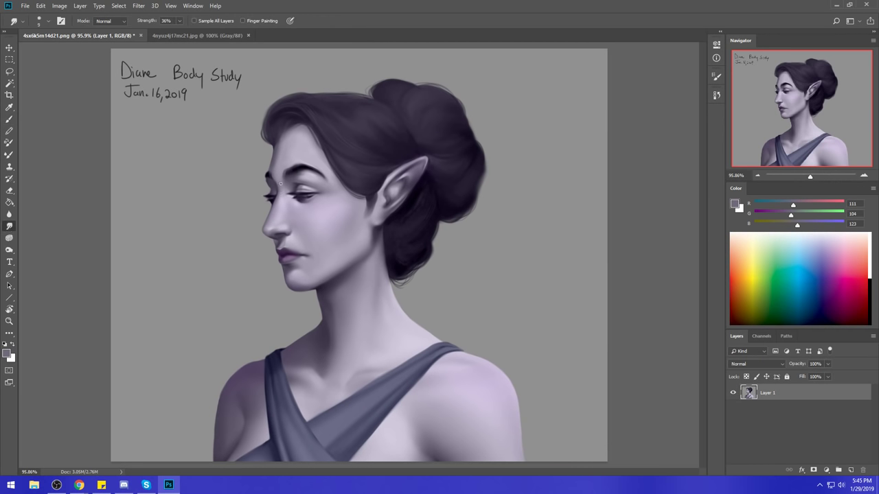
key(b)
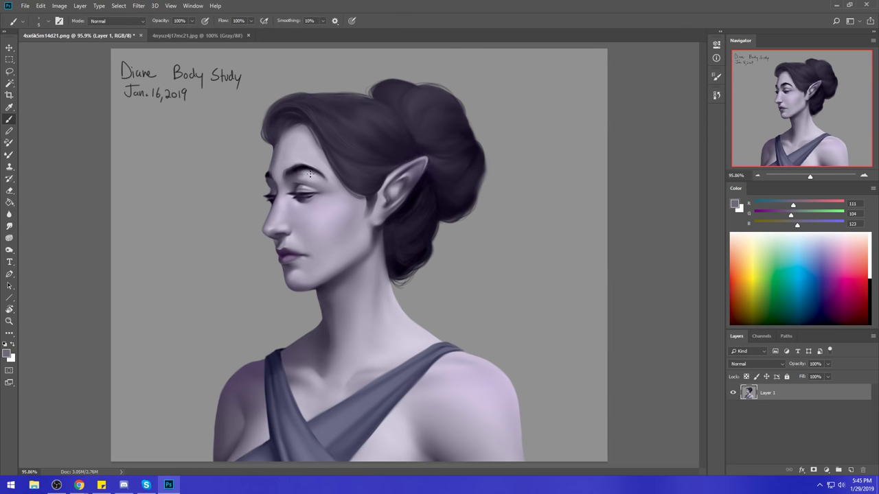
alt+click(296, 128)
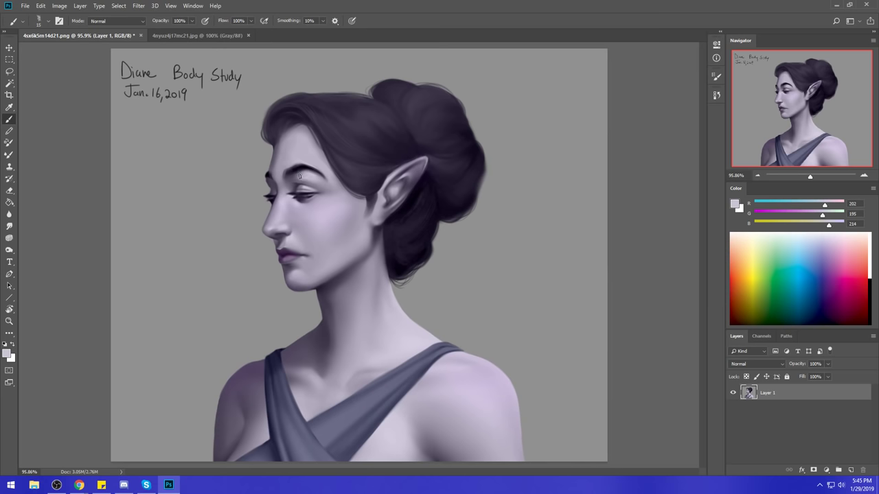
click(9, 227)
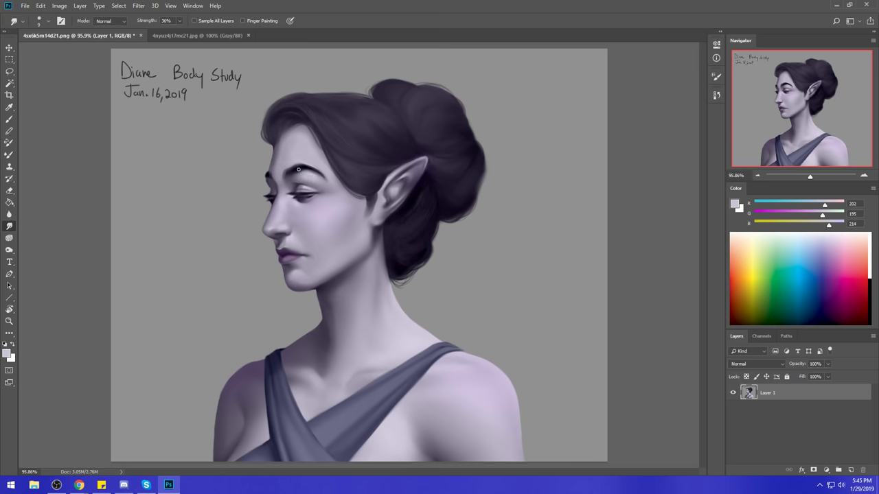
key(b)
alt+click(295, 159)
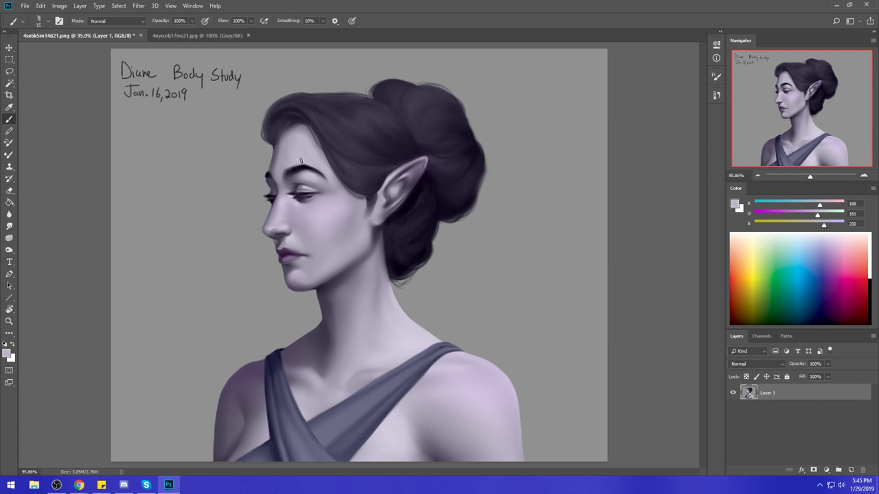
Paint sampled skin tones around the near eye's outer corner and the area just below it.
alt+click(329, 185)
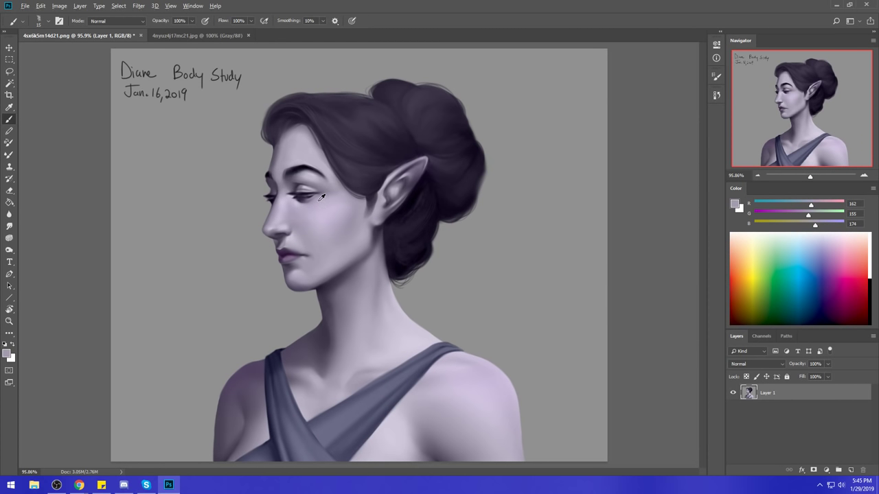
alt+click(308, 173)
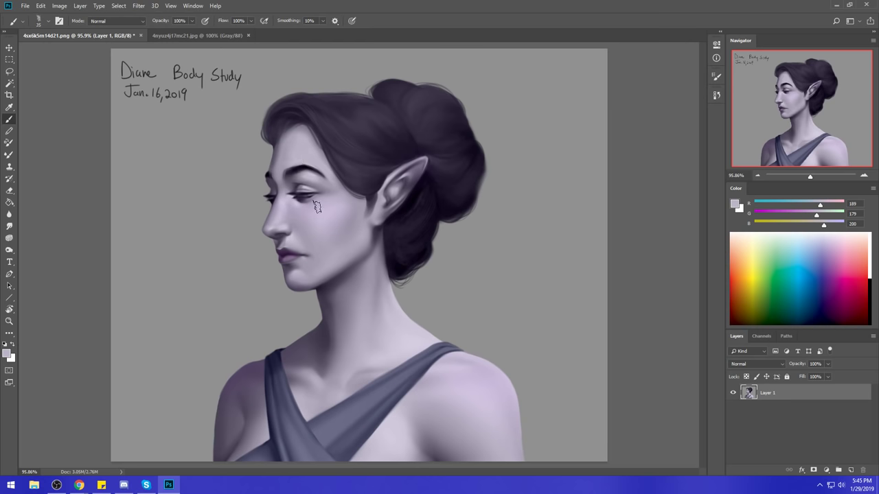
alt+click(321, 180)
alt+click(309, 188)
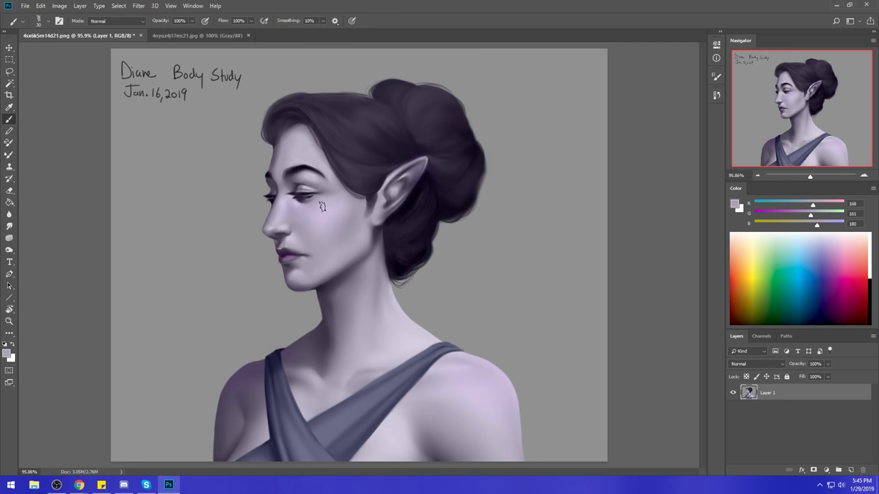
Brighten the skin beside the near eye's outer corner with a lighter lavender, blending with sampled neighbouring tones and a larger Smudge brush.
click(735, 204)
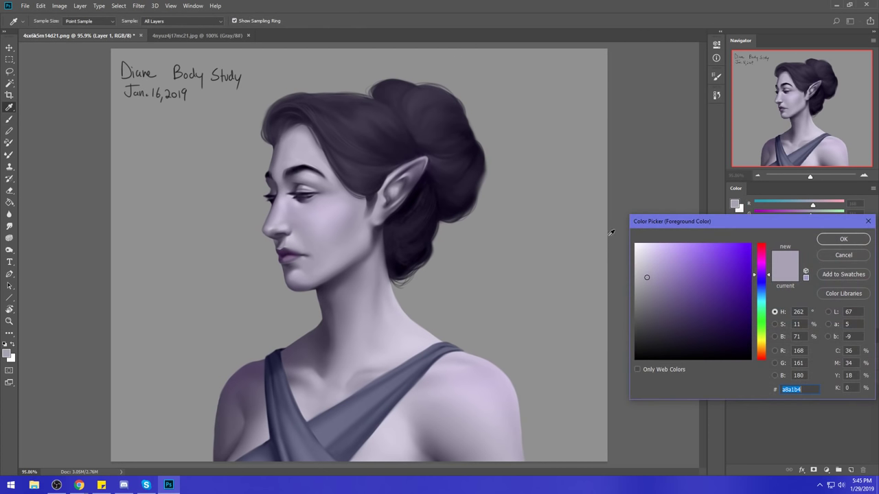
click(645, 265)
click(645, 258)
click(843, 239)
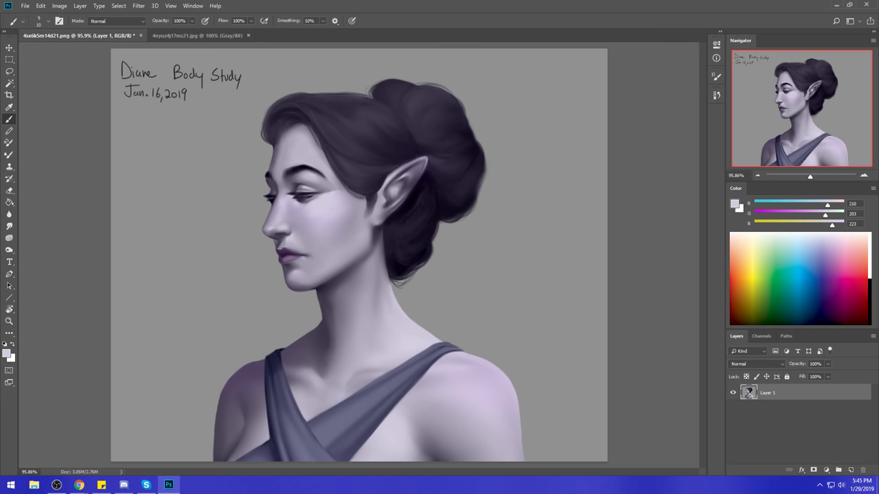
alt+click(330, 194)
alt+click(326, 174)
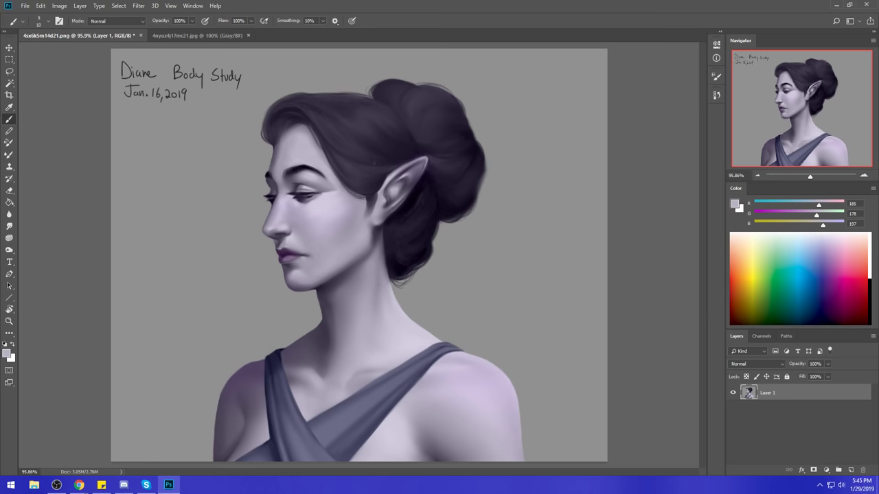
alt+click(327, 194)
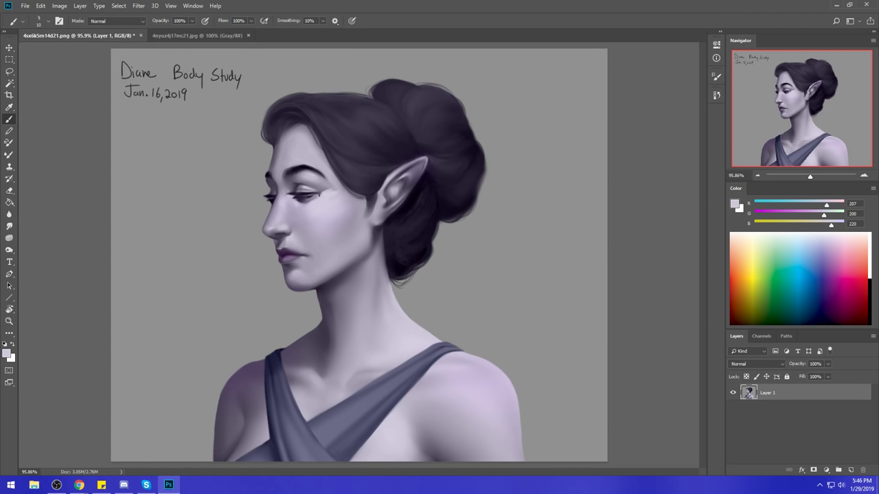
alt+click(337, 192)
click(9, 226)
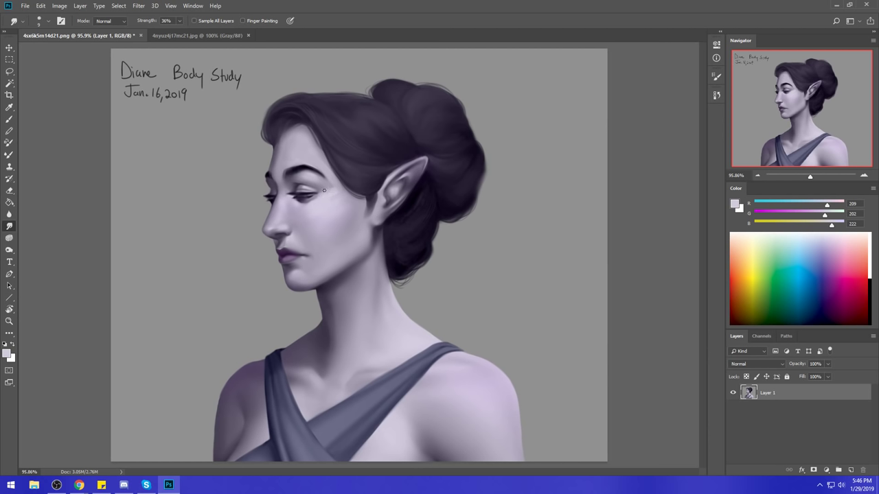
key(bracketright)
key(bracketright)
Use Liquify to push the nostril wing slightly toward the cheek with a size 70 brush, and refine the nose with smaller brushes.
click(147, 7)
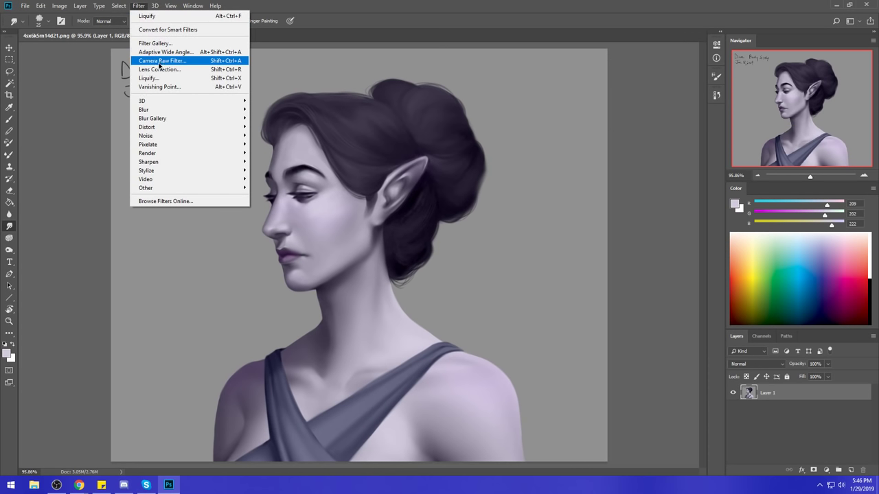
click(199, 80)
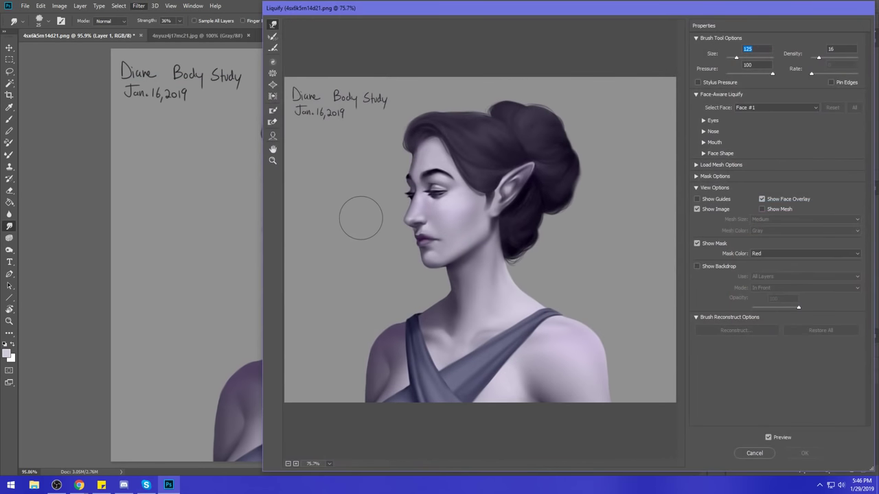
key(bracketleft)
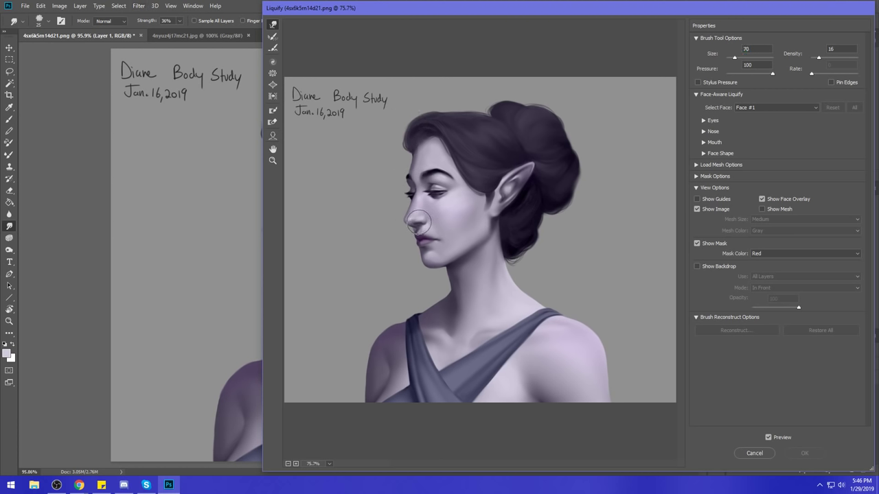
drag(420, 221, 425, 222)
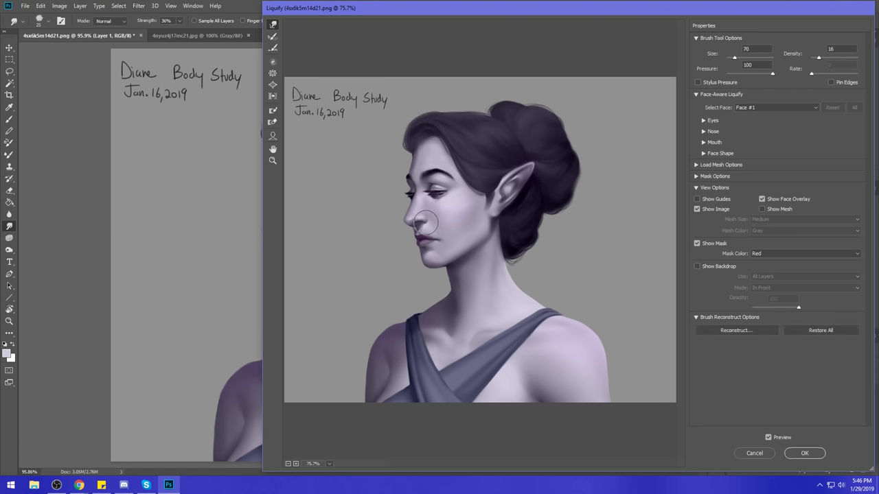
key(bracketleft)
key(bracketleft)
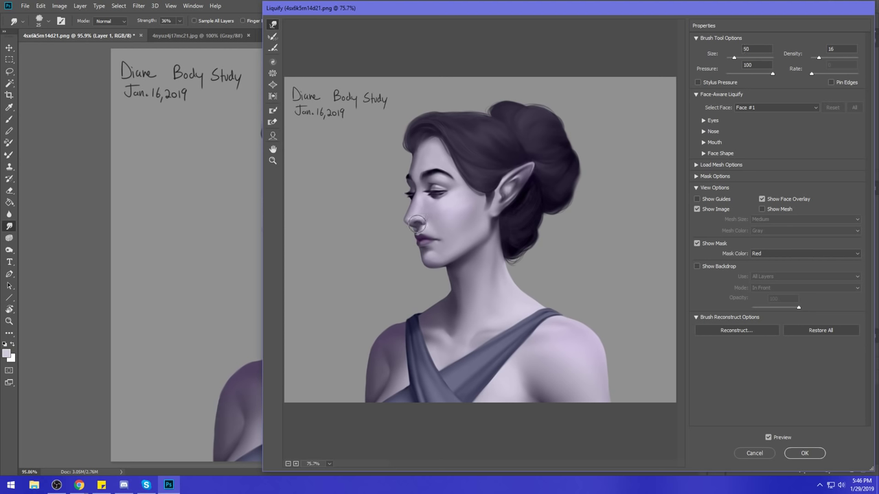
key(alt+space)
key(bracketleft)
key(bracketright)
key(bracketright)
key(bracketright)
key(bracketleft)
key(bracketright)
key(bracketright)
key(bracketright)
click(805, 454)
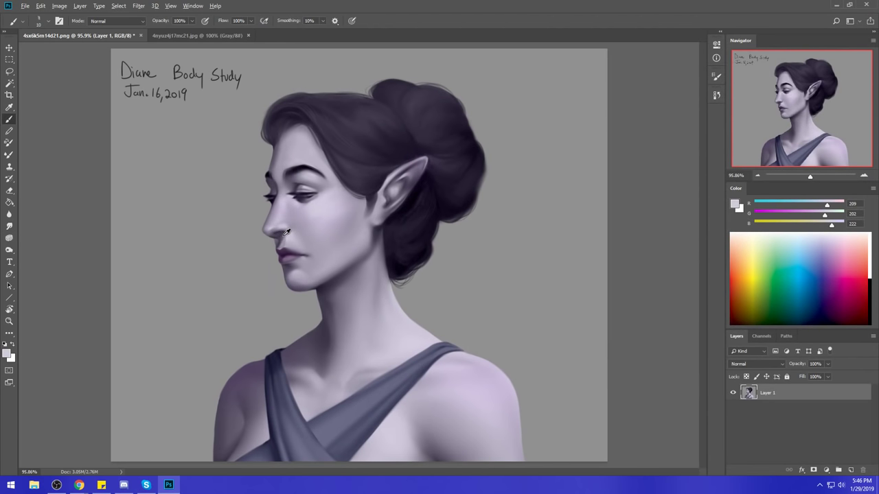
Sample a dark skin tone, set the brush to Darken mode, and shade from the inner brow down along the nose.
alt+click(277, 248)
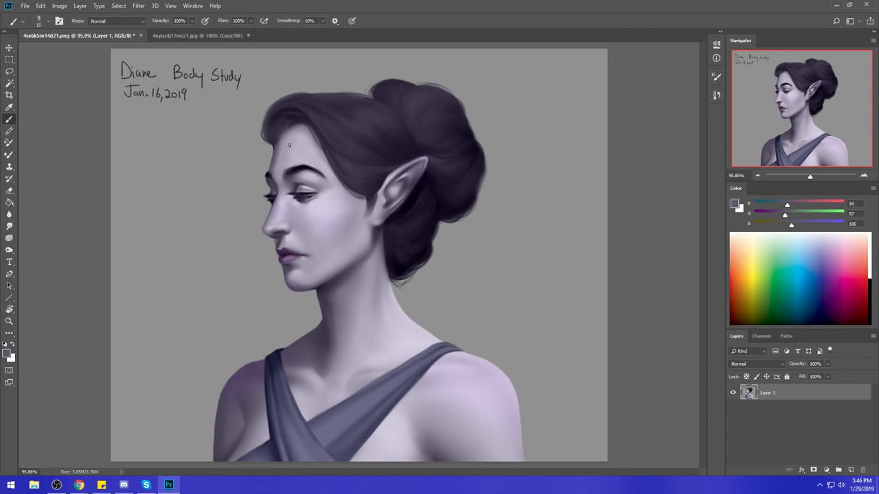
click(116, 20)
click(128, 53)
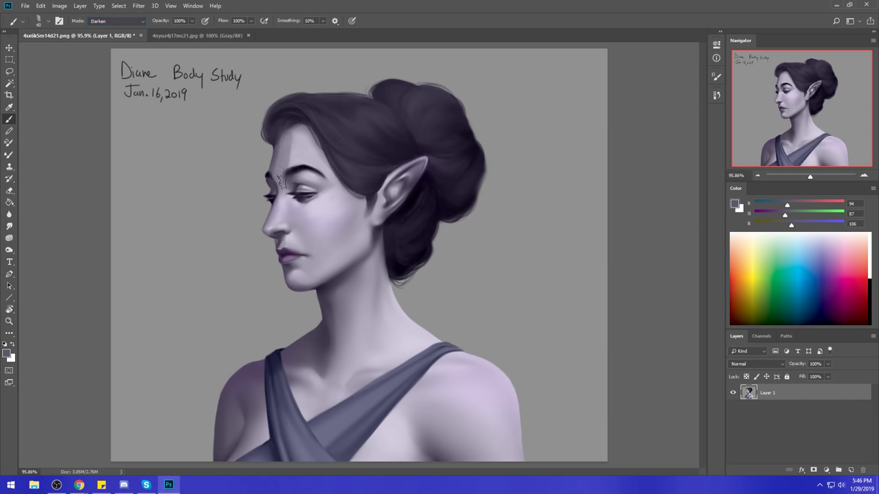
mouse_move(280, 180)
mouse_down()
mouse_move(255, 230)
mouse_move(258, 223)
mouse_move(273, 247)
mouse_up()
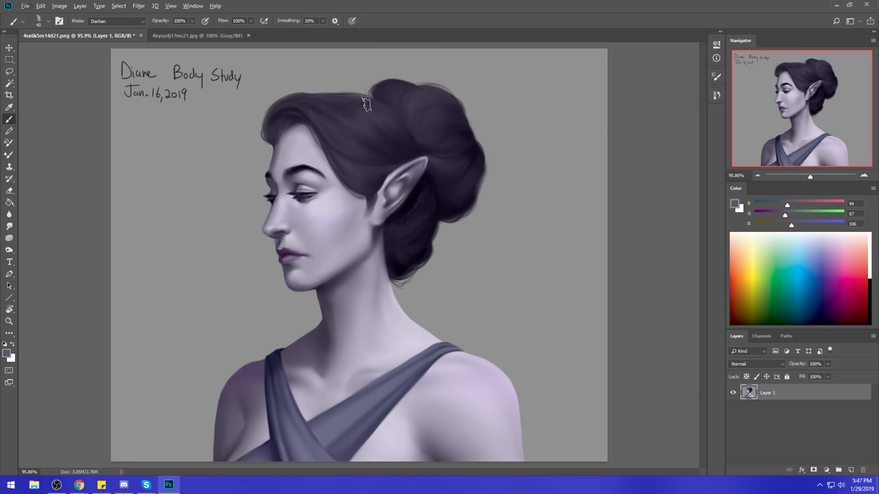
Try a darker shadow between the near eyebrow and eyelid using the sampled brow colour, comparing the face with and without it.
alt+click(294, 167)
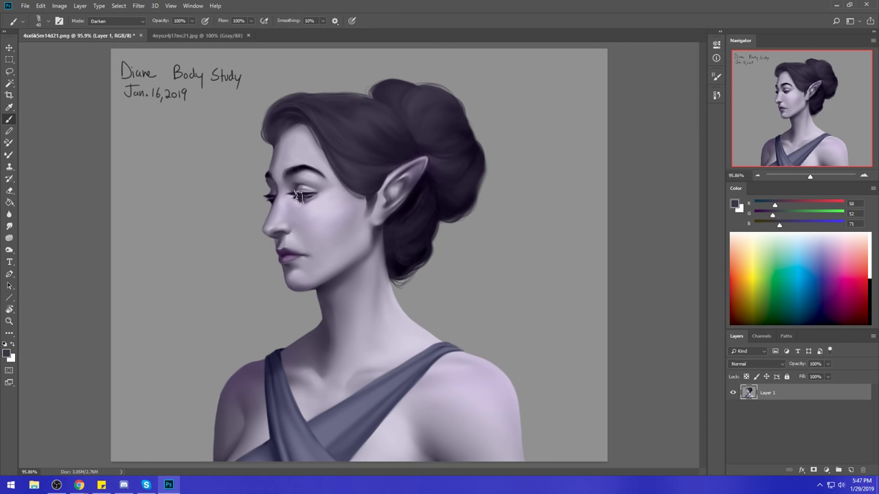
drag(286, 178, 313, 171)
key(ctrl+z)
key(ctrl+shift+z)
key(ctrl+z)
key(ctrl+shift+z)
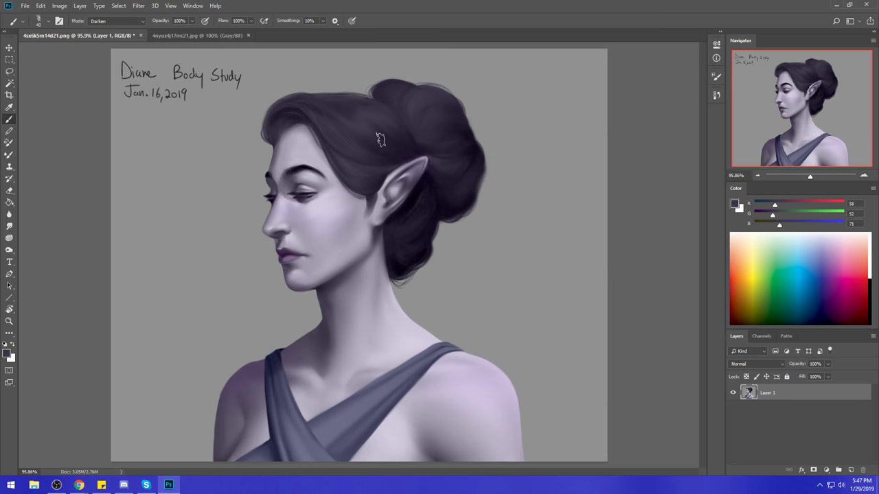
key(ctrl+z)
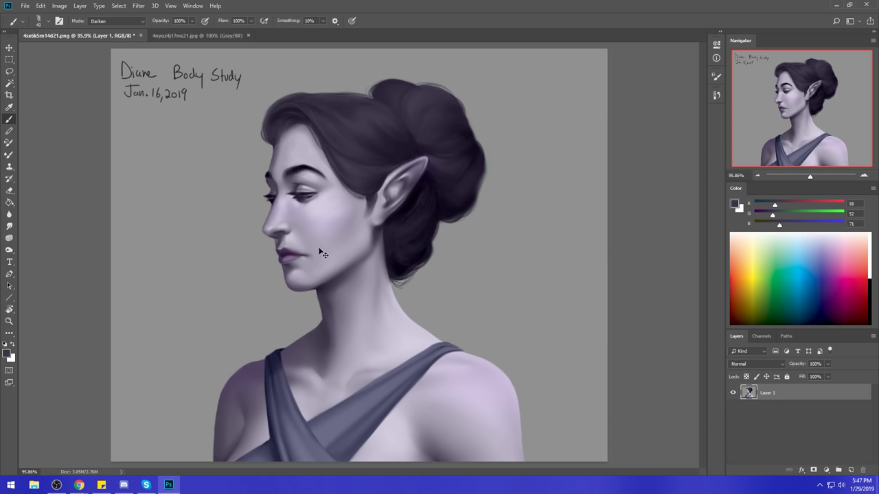
Use Liquify with a size 50 brush to subtly adjust the contour just below the lower lip.
key(ctrl+minus)
key(ctrl+minus)
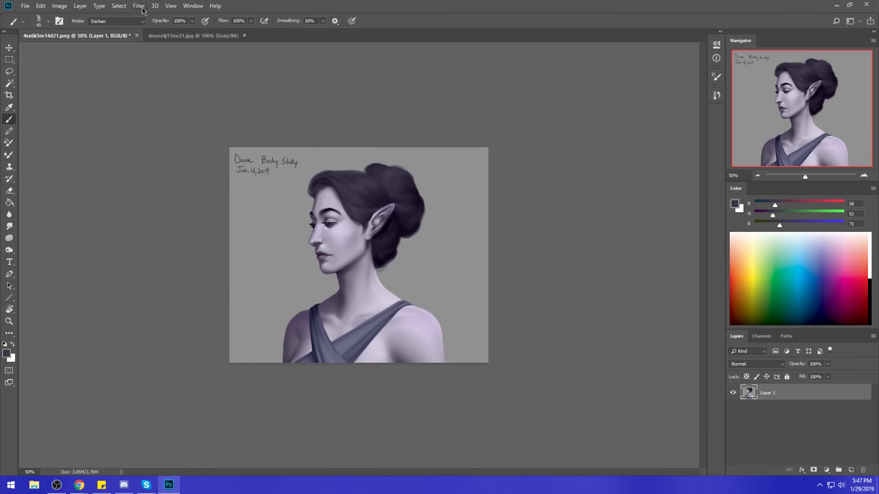
click(139, 7)
click(158, 78)
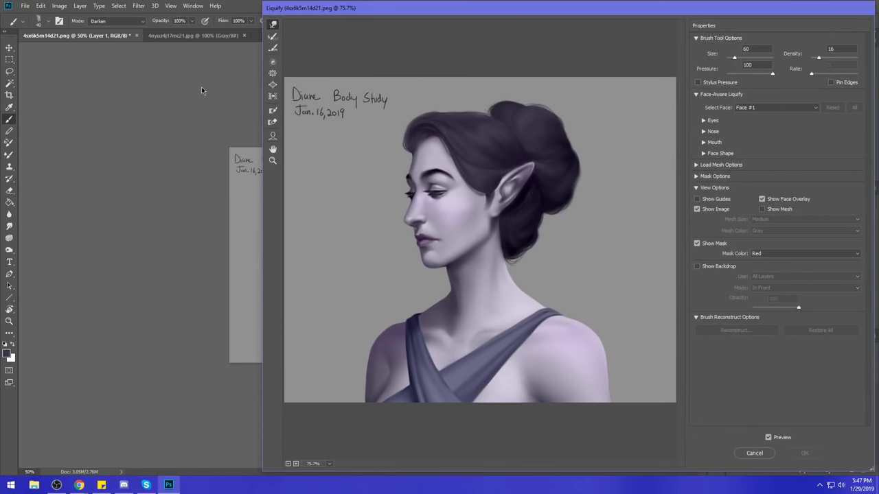
key(bracketleft)
click(418, 254)
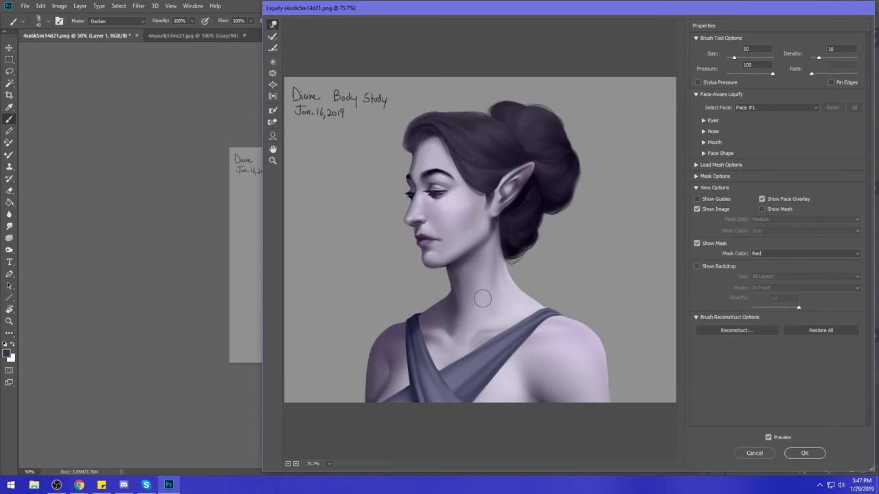
key(bracketright)
click(805, 453)
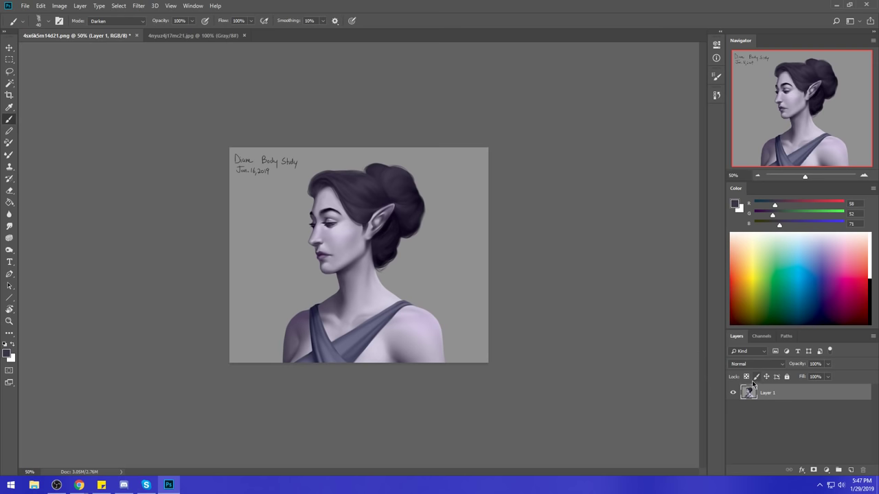
Open Liquify and nudge the whole near eyebrow with a size 125 brush.
key(z)
click(327, 212)
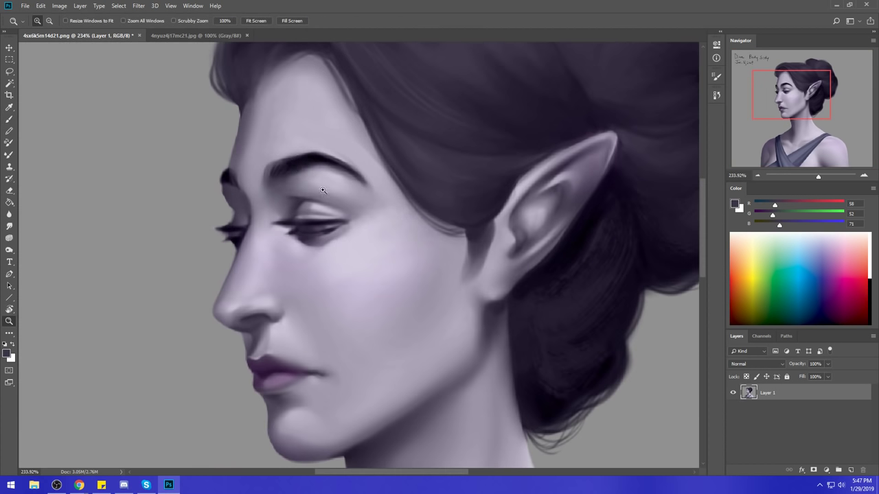
click(139, 5)
click(199, 78)
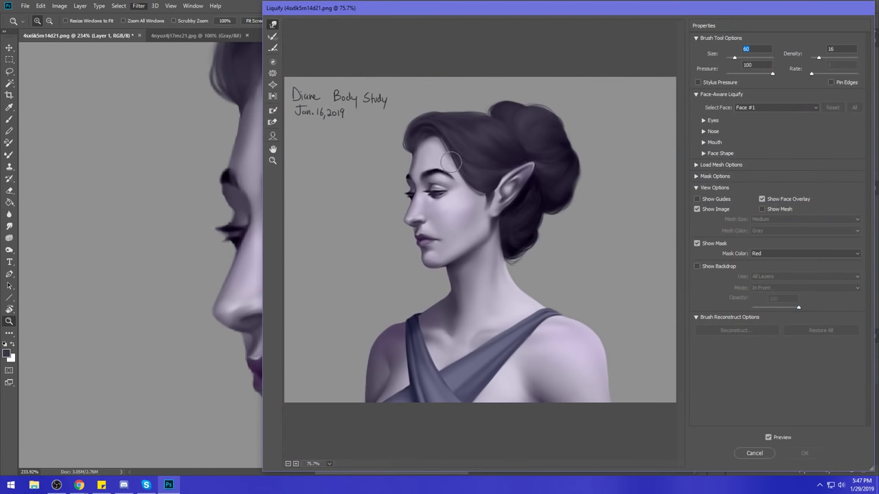
key(bracketright)
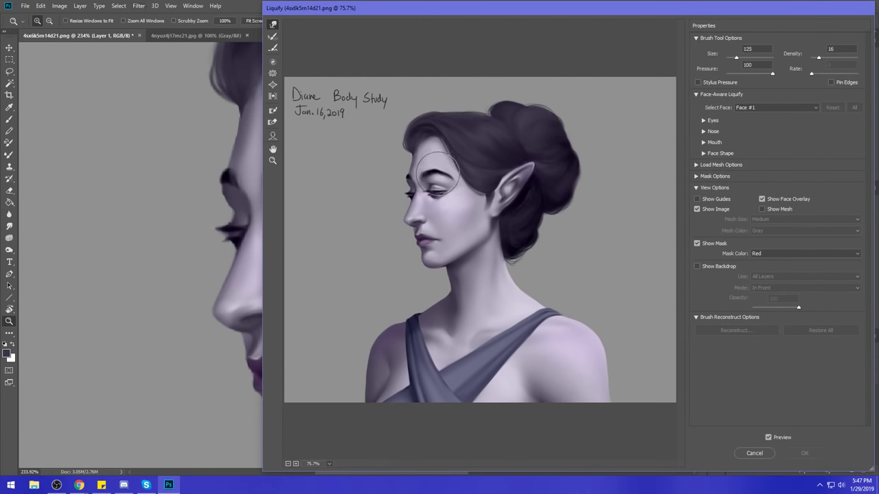
click(436, 172)
Refine the near eyebrow with Liquify brushes of 90 and smaller, extending its inner end toward the nose, and apply the changes.
key(bracketleft)
key(bracketleft)
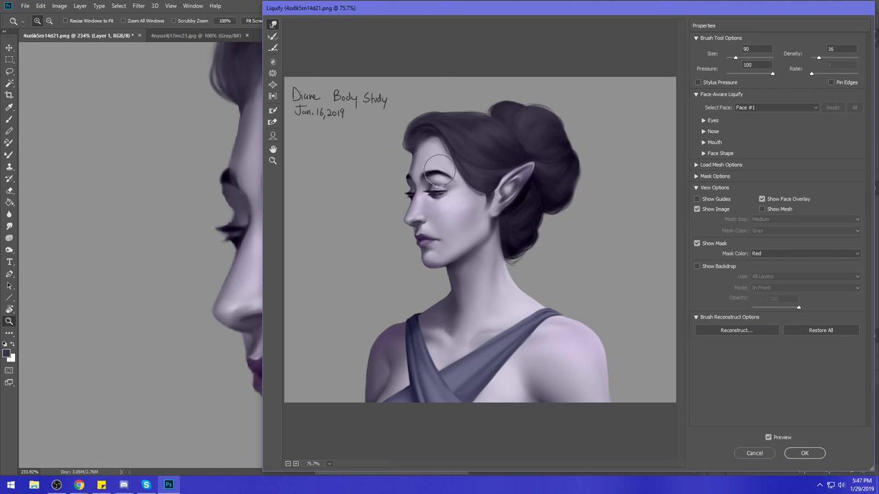
key(bracketleft)
key(bracketleft)
key(bracketleft)
key(bracketleft)
key(bracketleft)
key(bracketright)
key(bracketright)
key(bracketright)
key(bracketright)
key(bracketright)
click(797, 452)
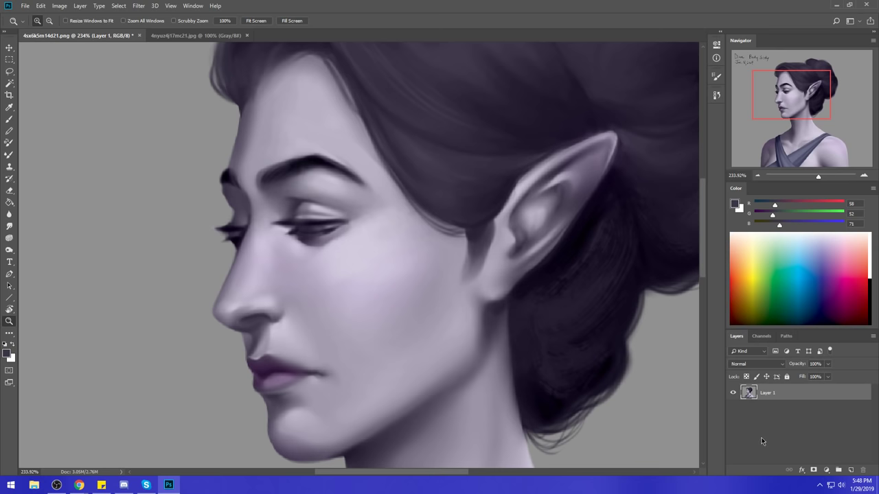
Compare the painting with and without the last eyebrow adjustment, and select and copy the whole corrected canvas.
key(ctrl+0)
key(ctrl+z)
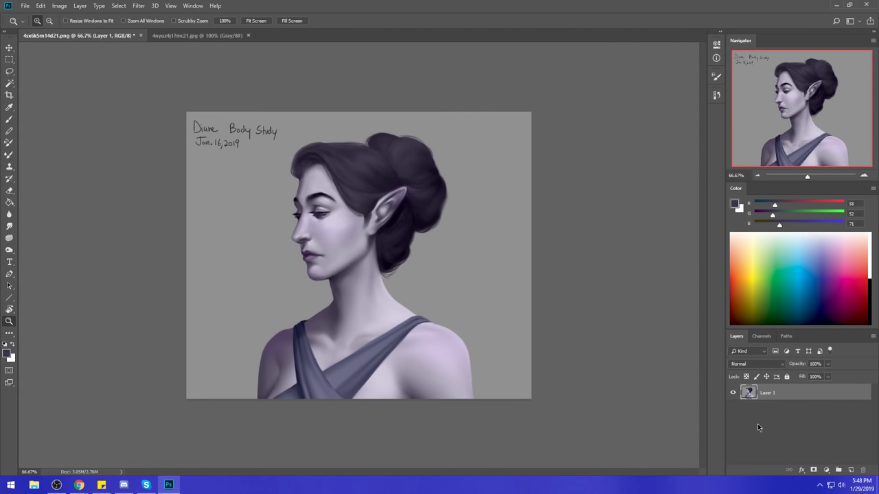
key(ctrl+shift+z)
key(ctrl+a)
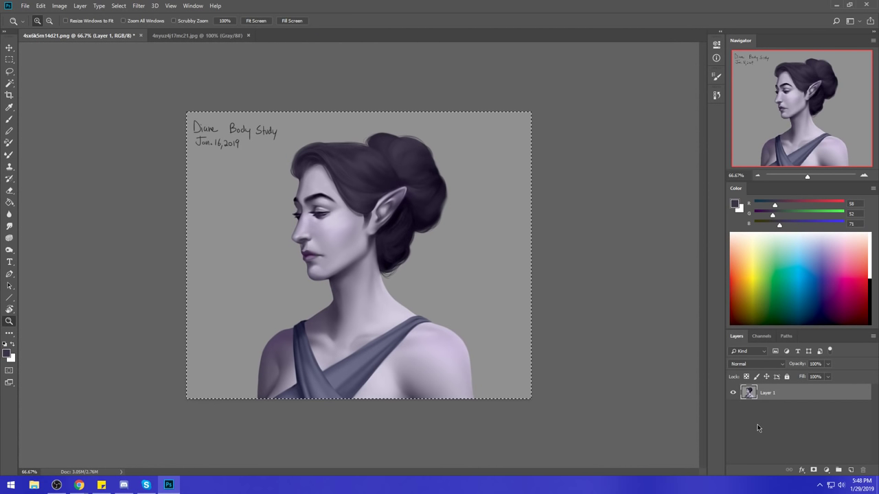
Revert the document to its early Paste state in the history, right after the crops and the lasso selection.
click(717, 95)
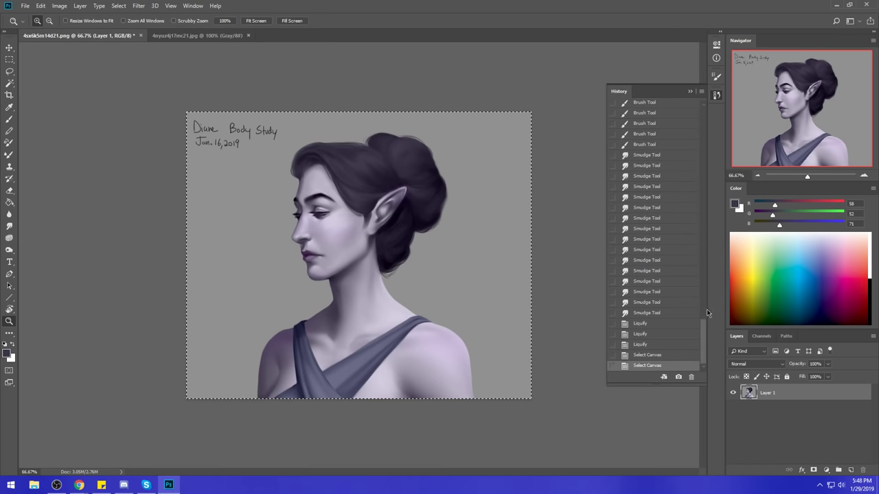
drag(705, 328, 704, 120)
click(676, 107)
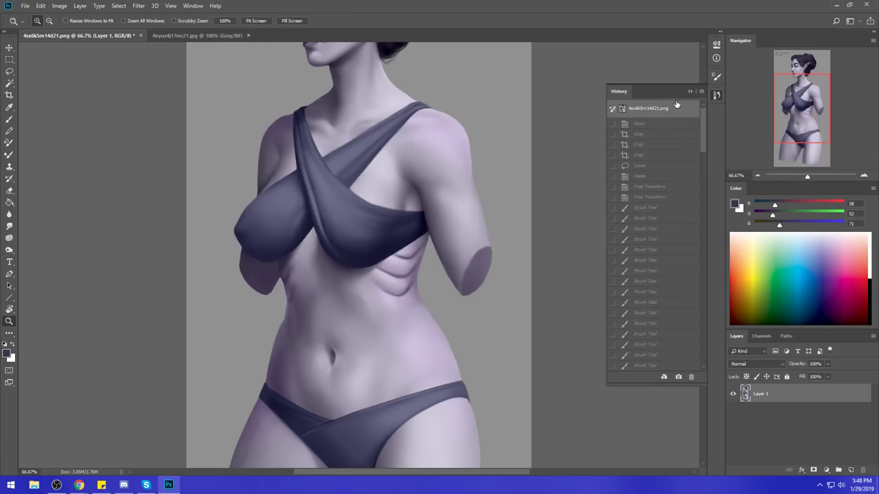
key(ctrl+shift+z)
key(ctrl+shift+z)
key(ctrl+shift+z)
key(ctrl+shift+z)
key(ctrl+shift+z)
key(ctrl+shift+z)
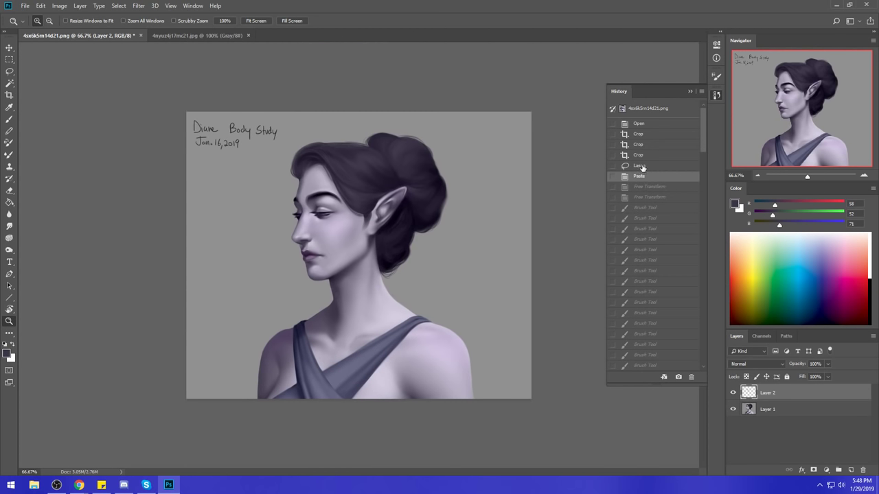
click(644, 167)
click(640, 176)
click(690, 91)
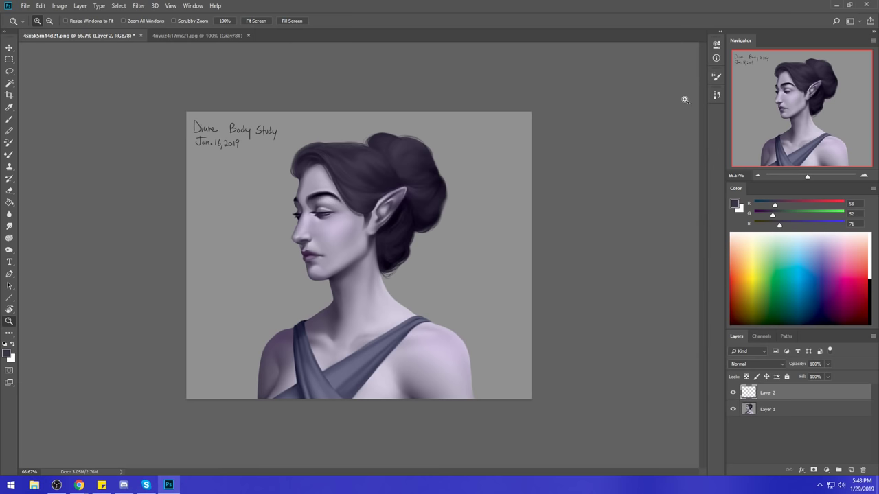
Paste the corrected painting as a new top layer and merge Layer 2 down into the original Layer 1.
key(ctrl+shift+z)
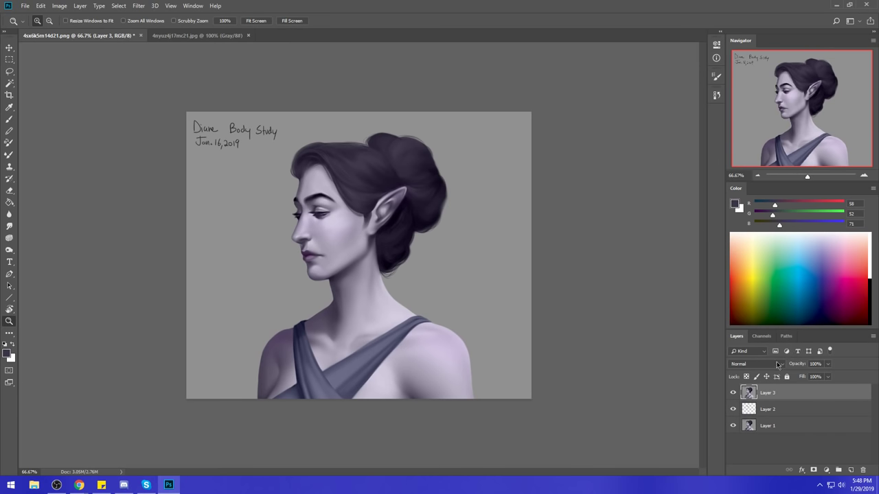
right_click(772, 410)
click(806, 292)
key(ctrl+1)
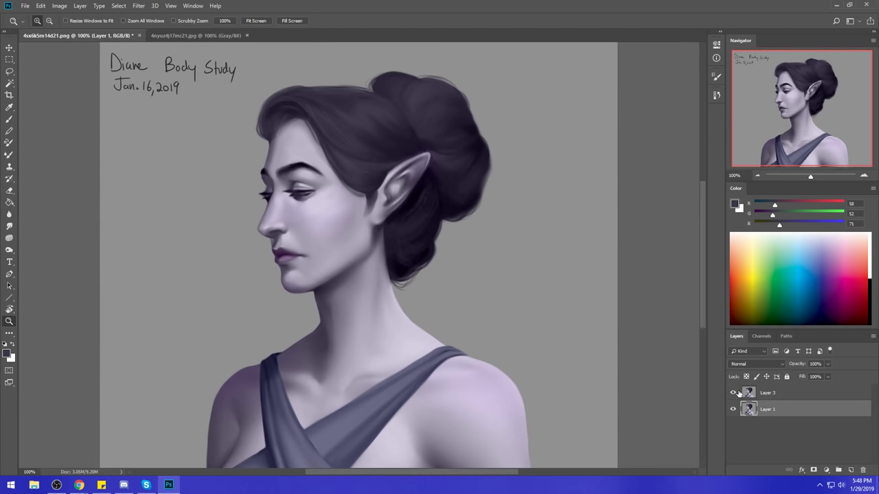
Compare the original face with the corrected one by repeatedly hiding and showing Layer 3.
click(733, 393)
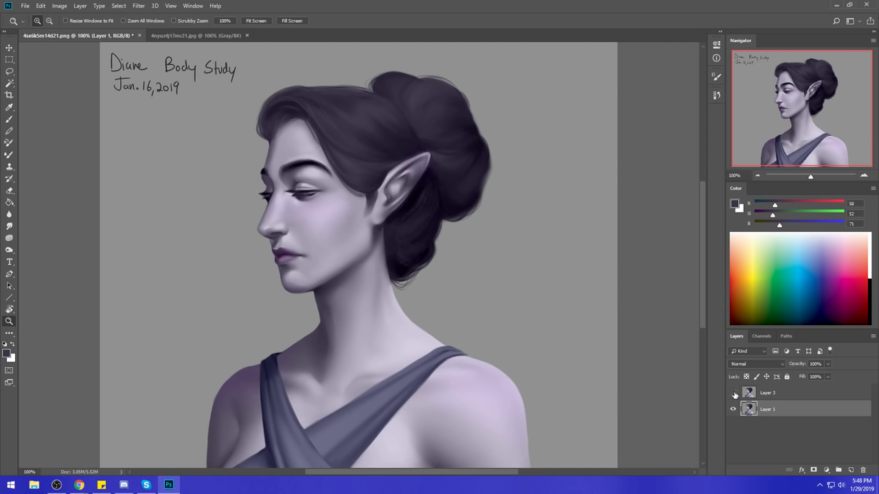
click(733, 393)
click(733, 393)
click(733, 393)
click(733, 393)
click(733, 394)
click(733, 395)
click(733, 395)
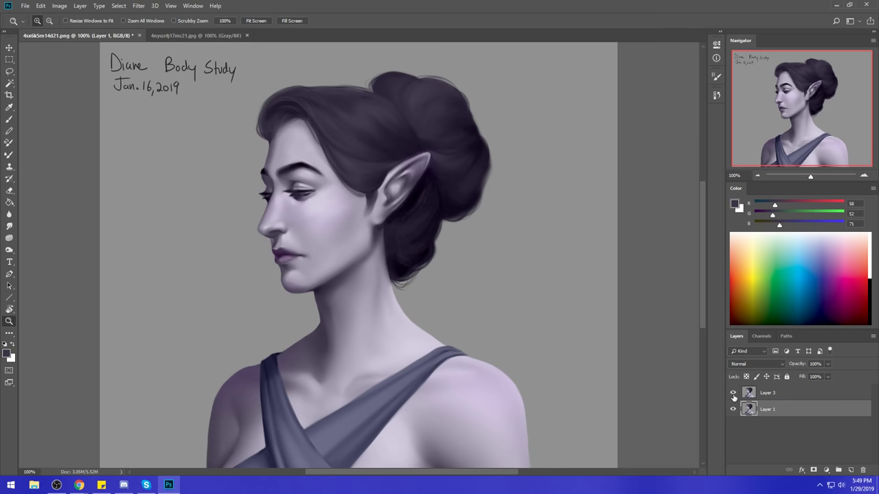
key(ctrl+minus)
key(ctrl+minus)
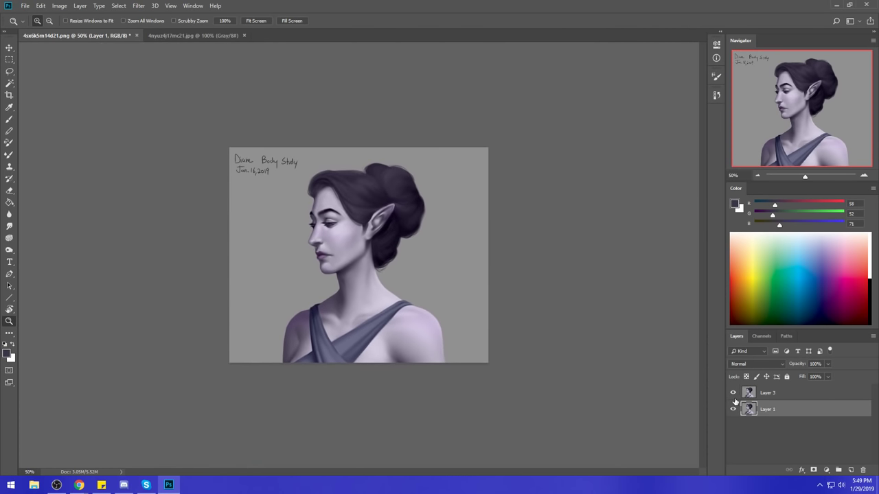
click(733, 394)
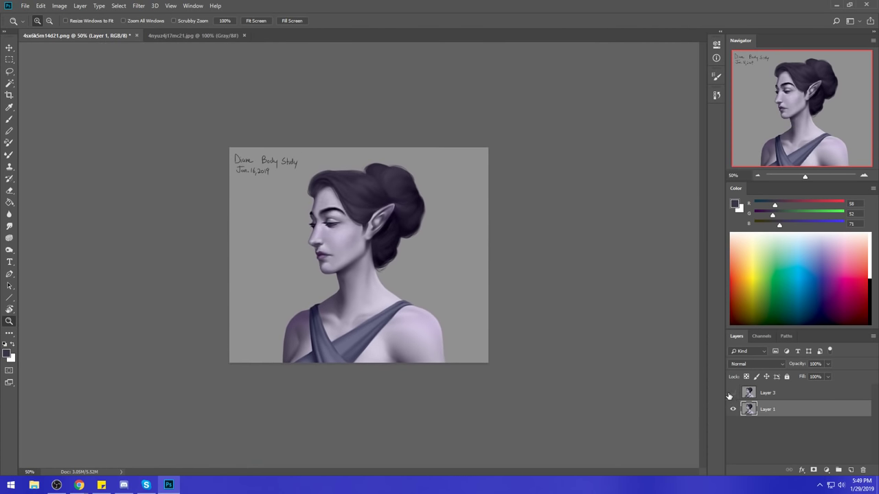
click(734, 394)
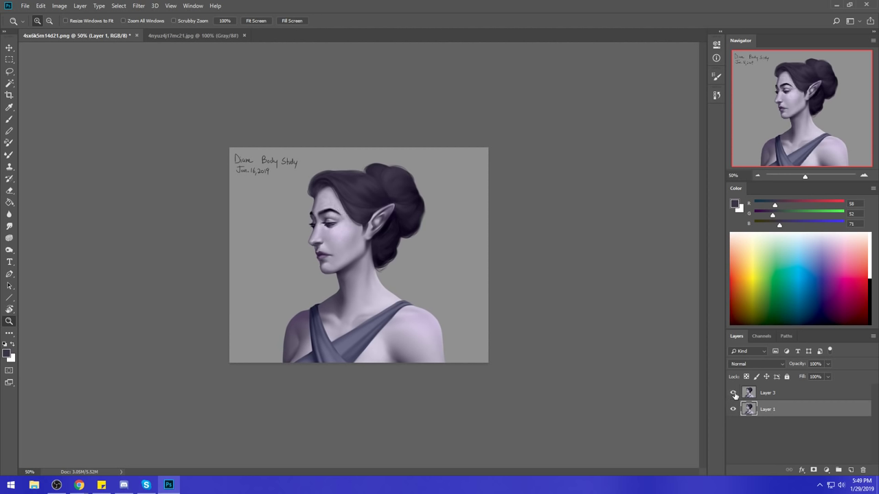
click(733, 395)
click(734, 394)
click(733, 394)
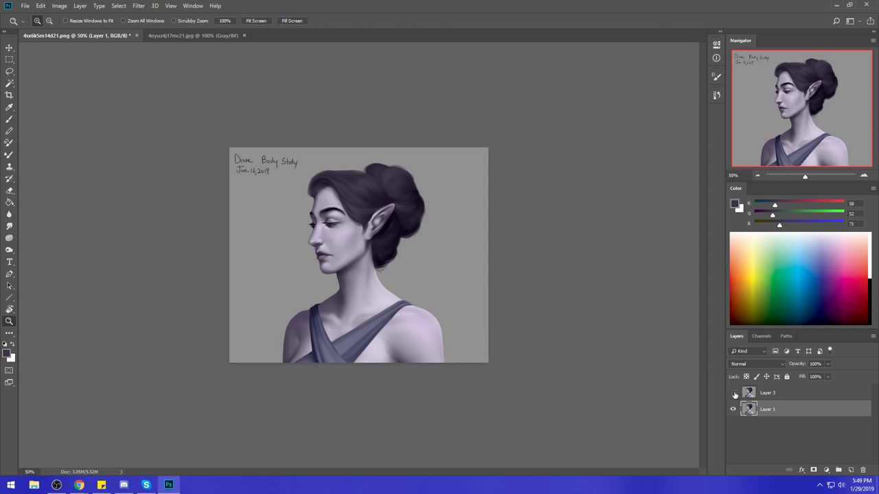
click(734, 394)
click(733, 394)
Sketch dark red contour lines down the forehead and cheek and back toward the ear on a new top layer.
click(850, 471)
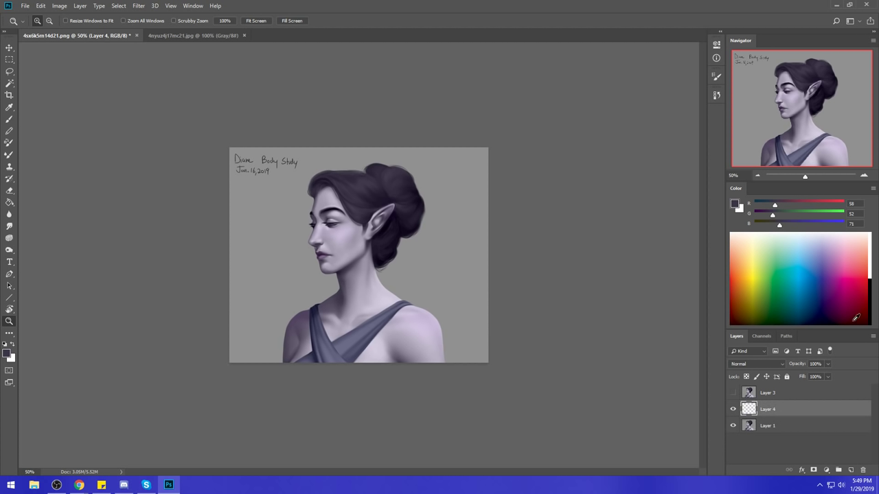
click(774, 391)
click(851, 471)
click(859, 312)
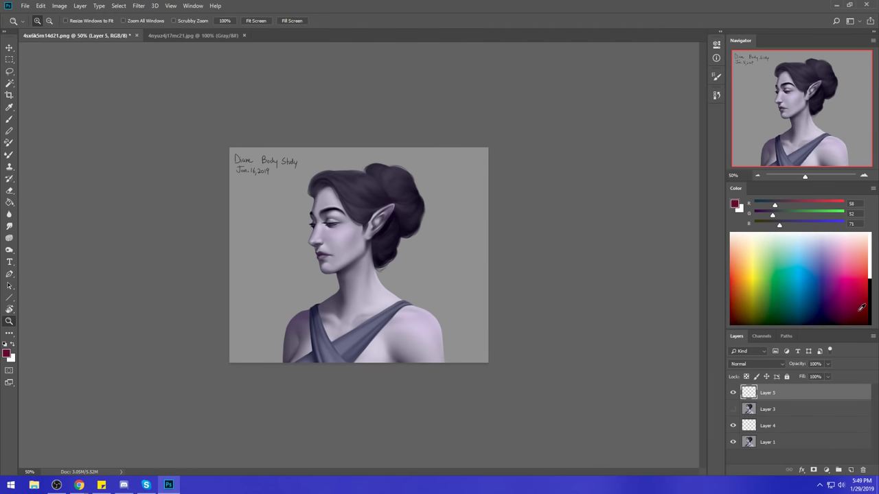
key(b)
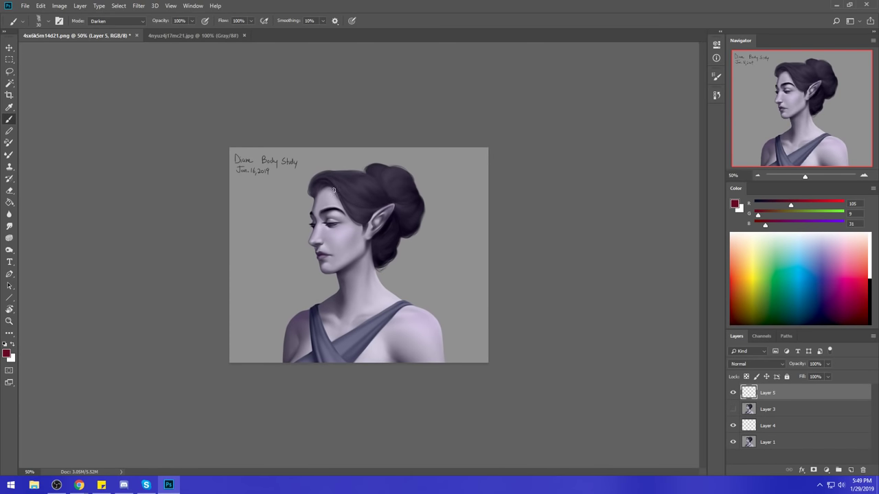
drag(334, 187, 335, 271)
drag(335, 195, 379, 191)
mouse_move(333, 237)
mouse_down()
mouse_move(361, 227)
mouse_move(371, 235)
mouse_up()
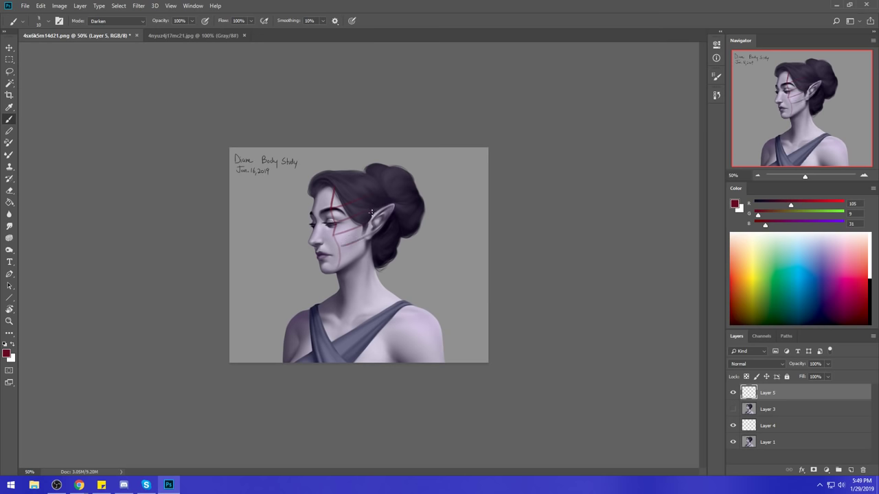
key(v)
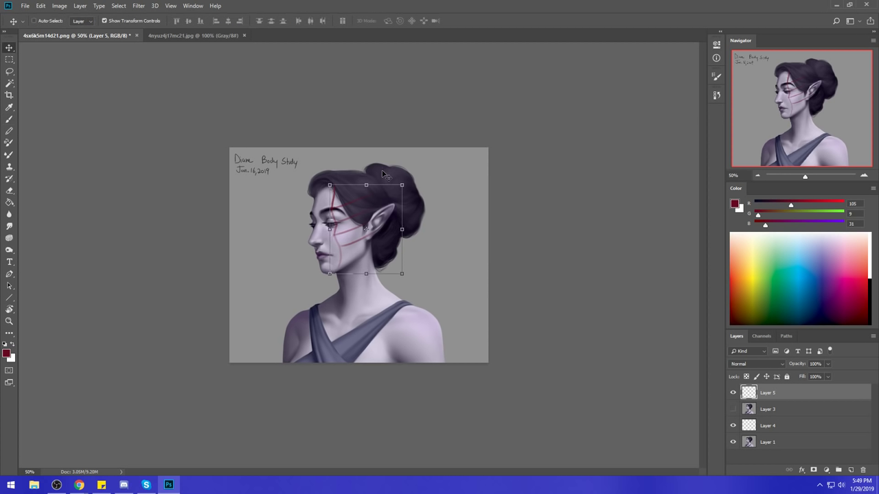
key(b)
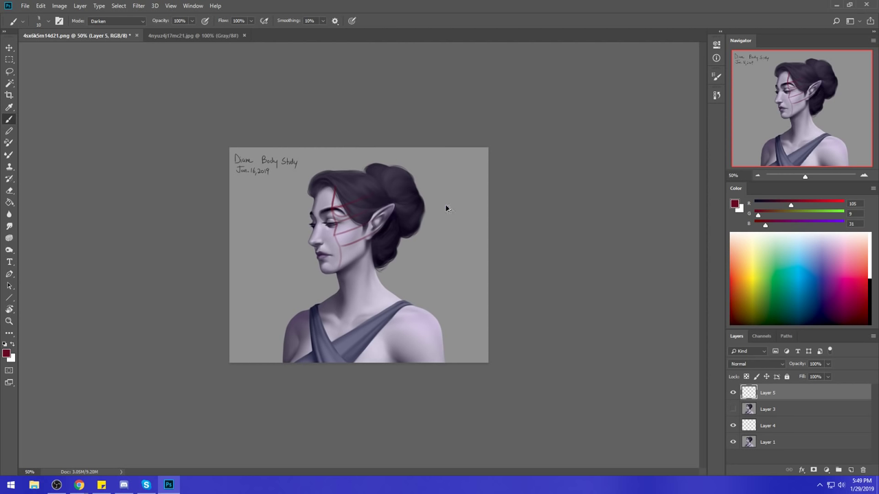
Make the corrected Layer 3 visible and undo all the red guide strokes on the top layer.
click(733, 409)
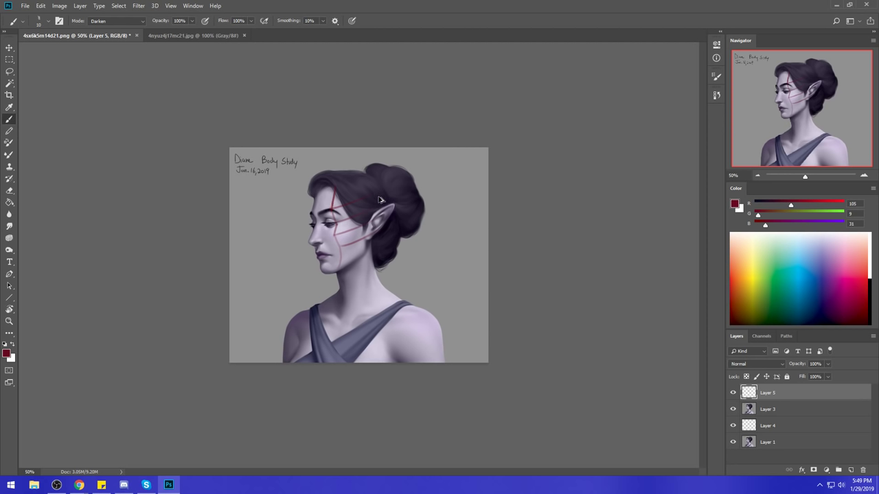
key(ctrl+z)
key(ctrl+z)
key(ctrl+z)
key(ctrl+z)
key(ctrl+z)
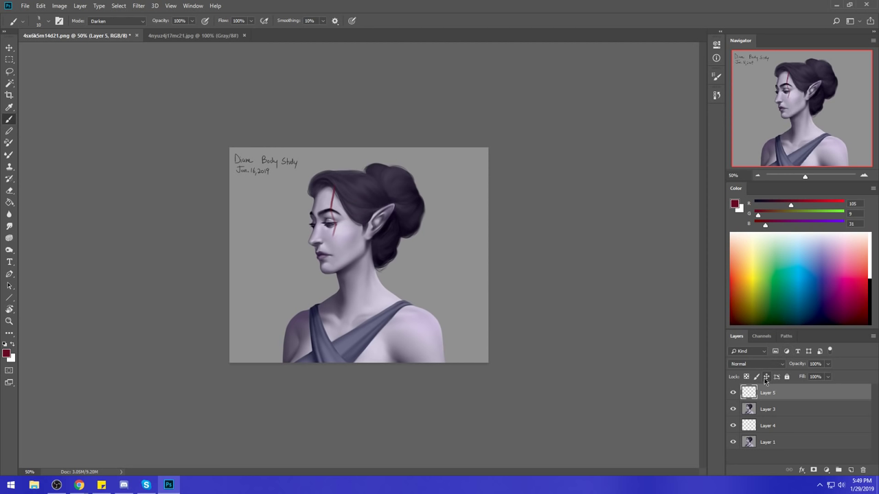
key(ctrl+z)
key(ctrl+z)
Flatten the elf study to a single background layer and close the grayscale portrait document 4nyuz4j17mc21.jpg.
right_click(776, 394)
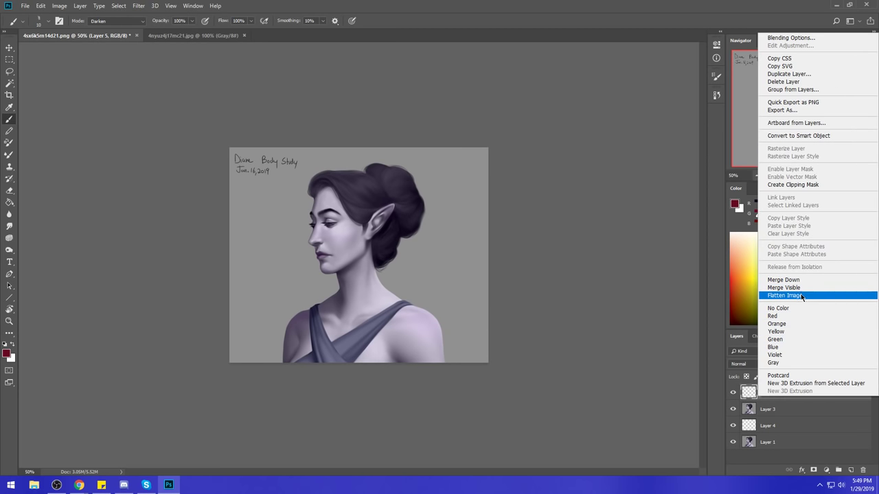
click(785, 295)
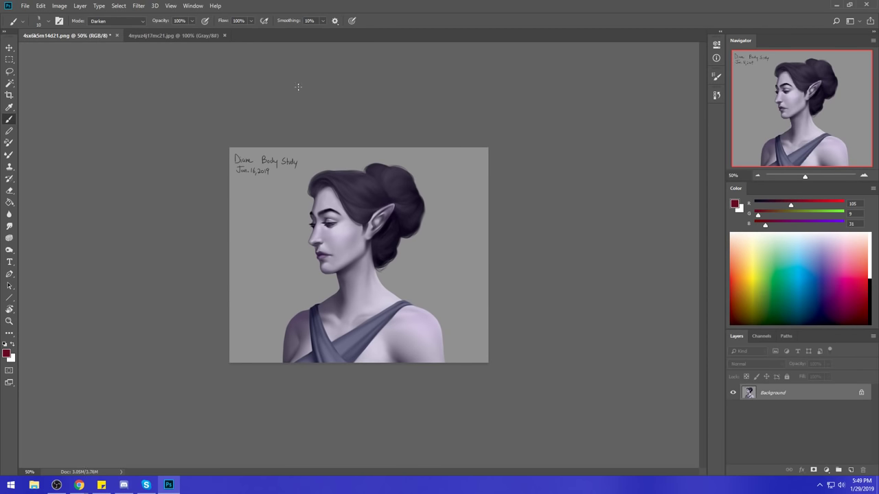
click(218, 36)
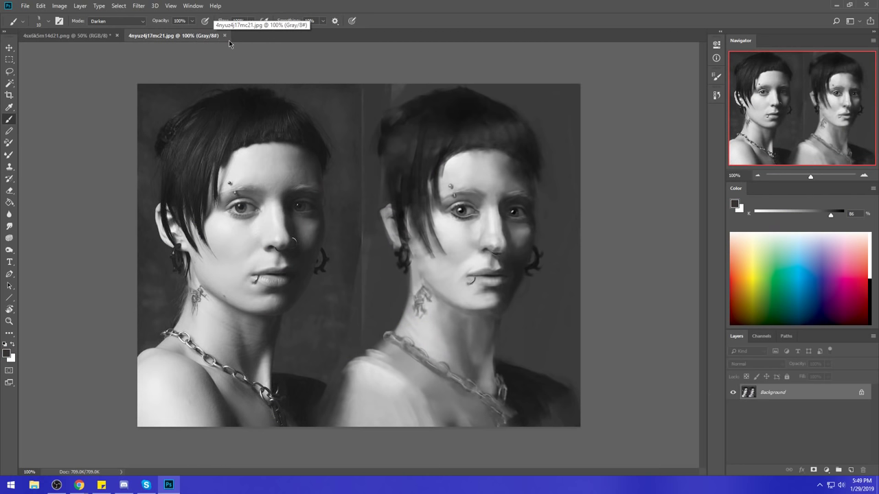
click(224, 36)
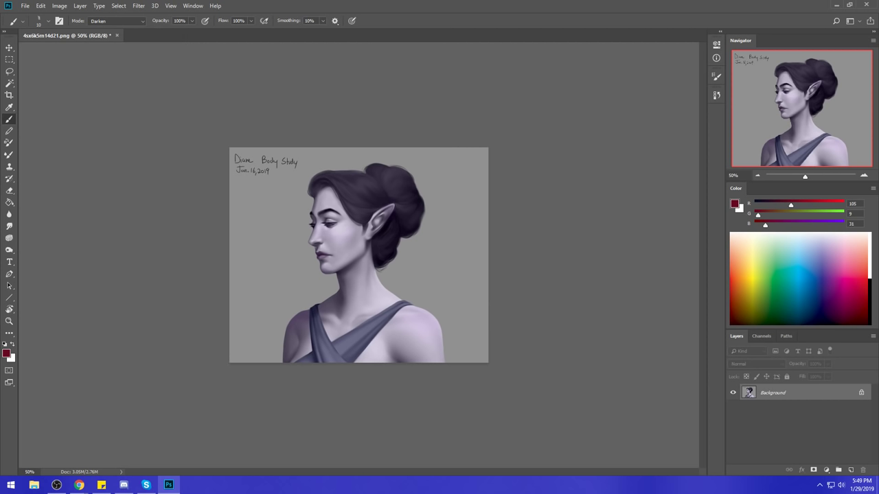
Switch to Chrome, open the bookmarked istebrak.com site and follow its Reddit link to the r/istebrak community.
click(79, 484)
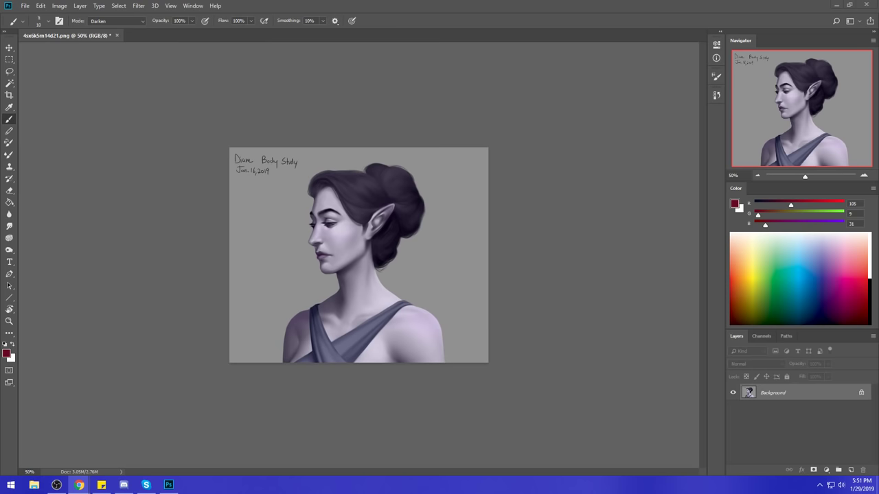
click(80, 485)
drag(428, 40, 299, 12)
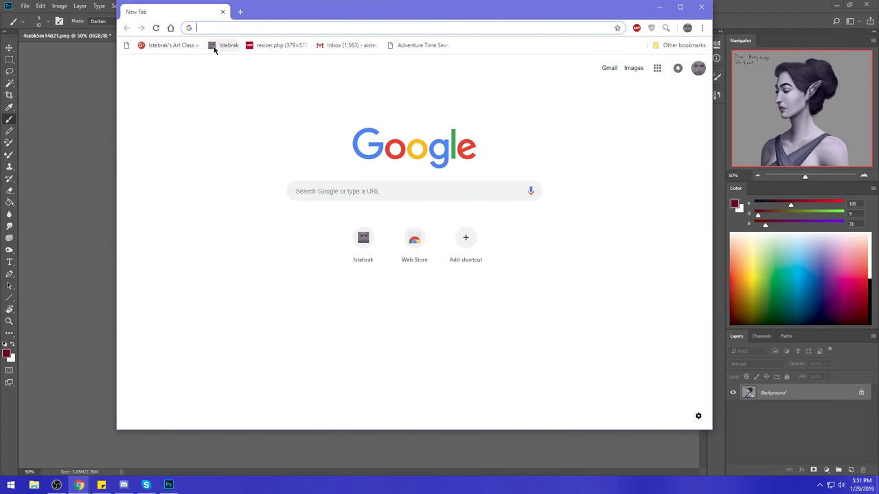
click(213, 46)
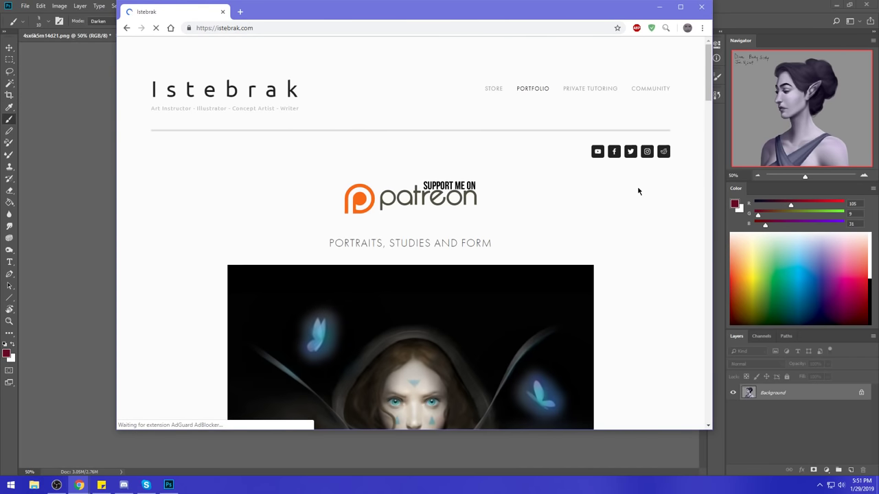
click(666, 158)
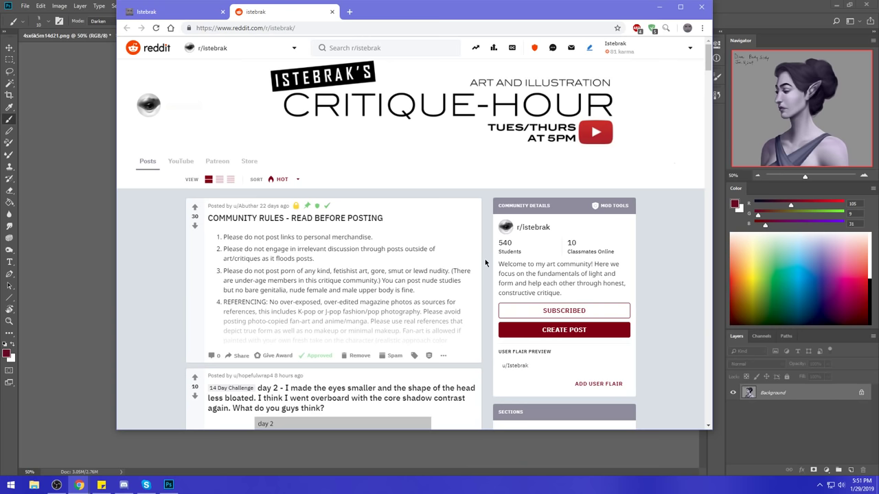
Look through the r/istebrak community rules, posts and sections, and revisit the istebrak.com home page alongside it.
scroll(486, 262, down, 5)
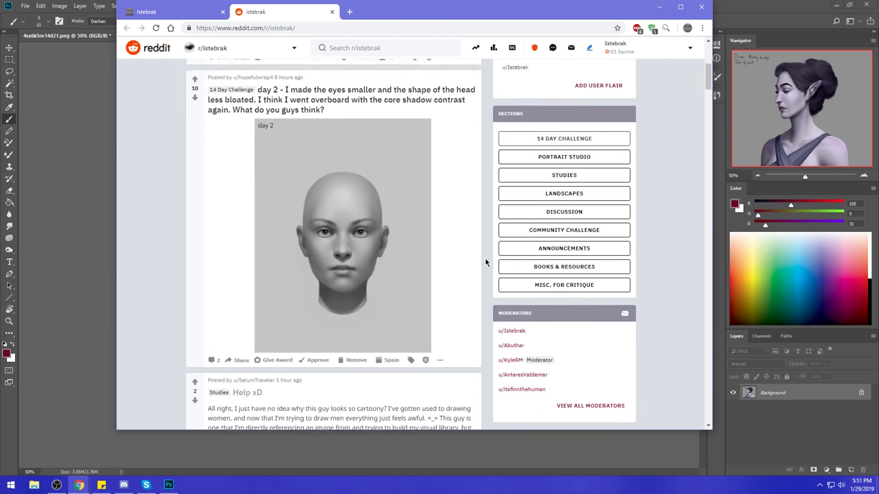
scroll(485, 263, up, 5)
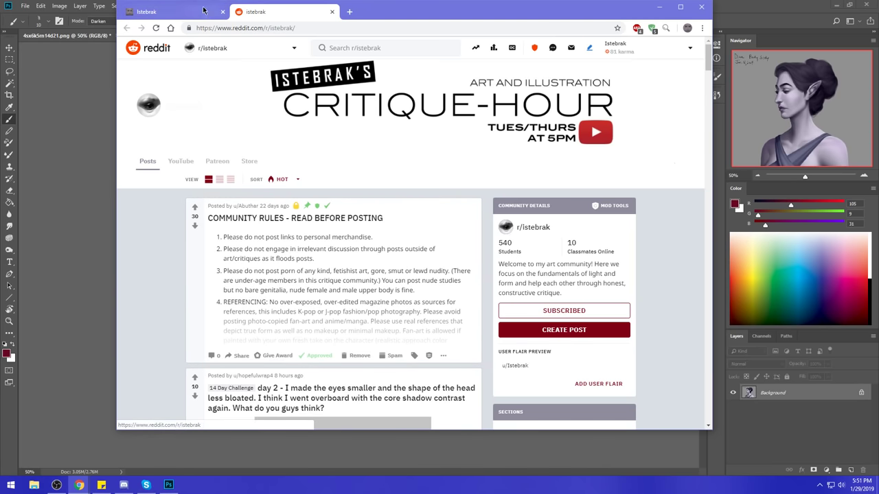
click(178, 12)
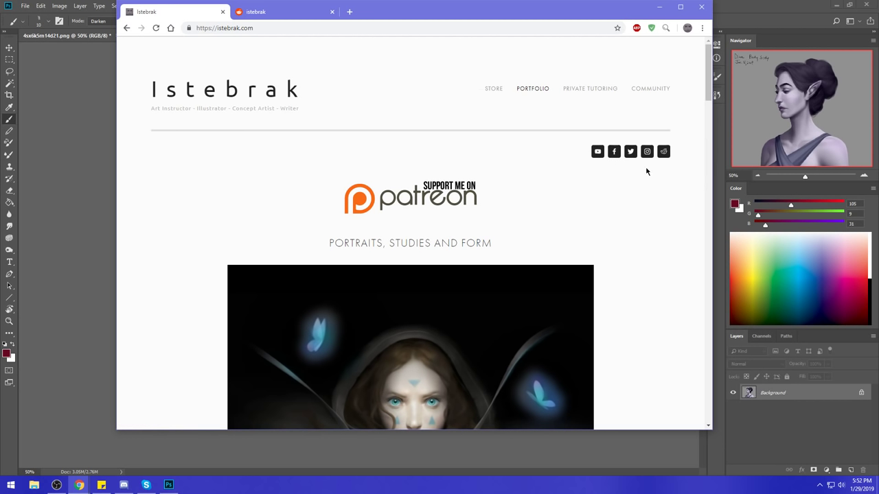
click(282, 13)
drag(415, 15, 398, 28)
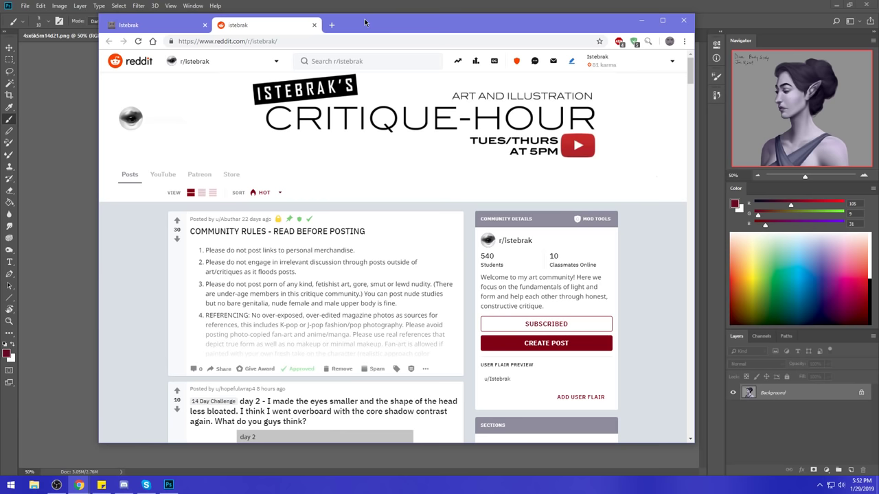
Return to the istebrak.com home page and open the system calendar to check the date.
click(155, 25)
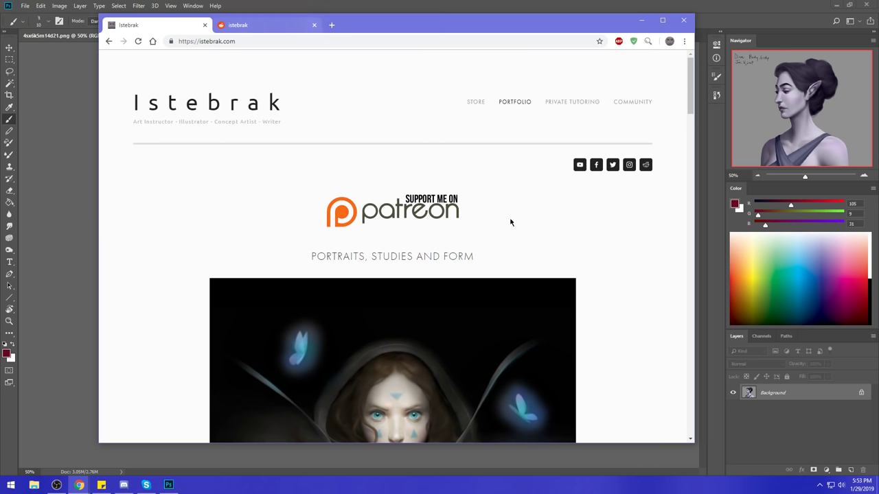
click(868, 486)
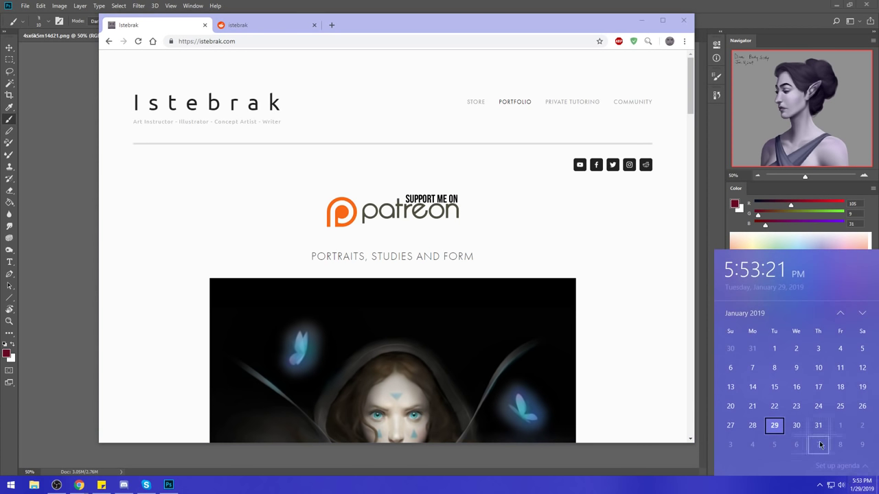